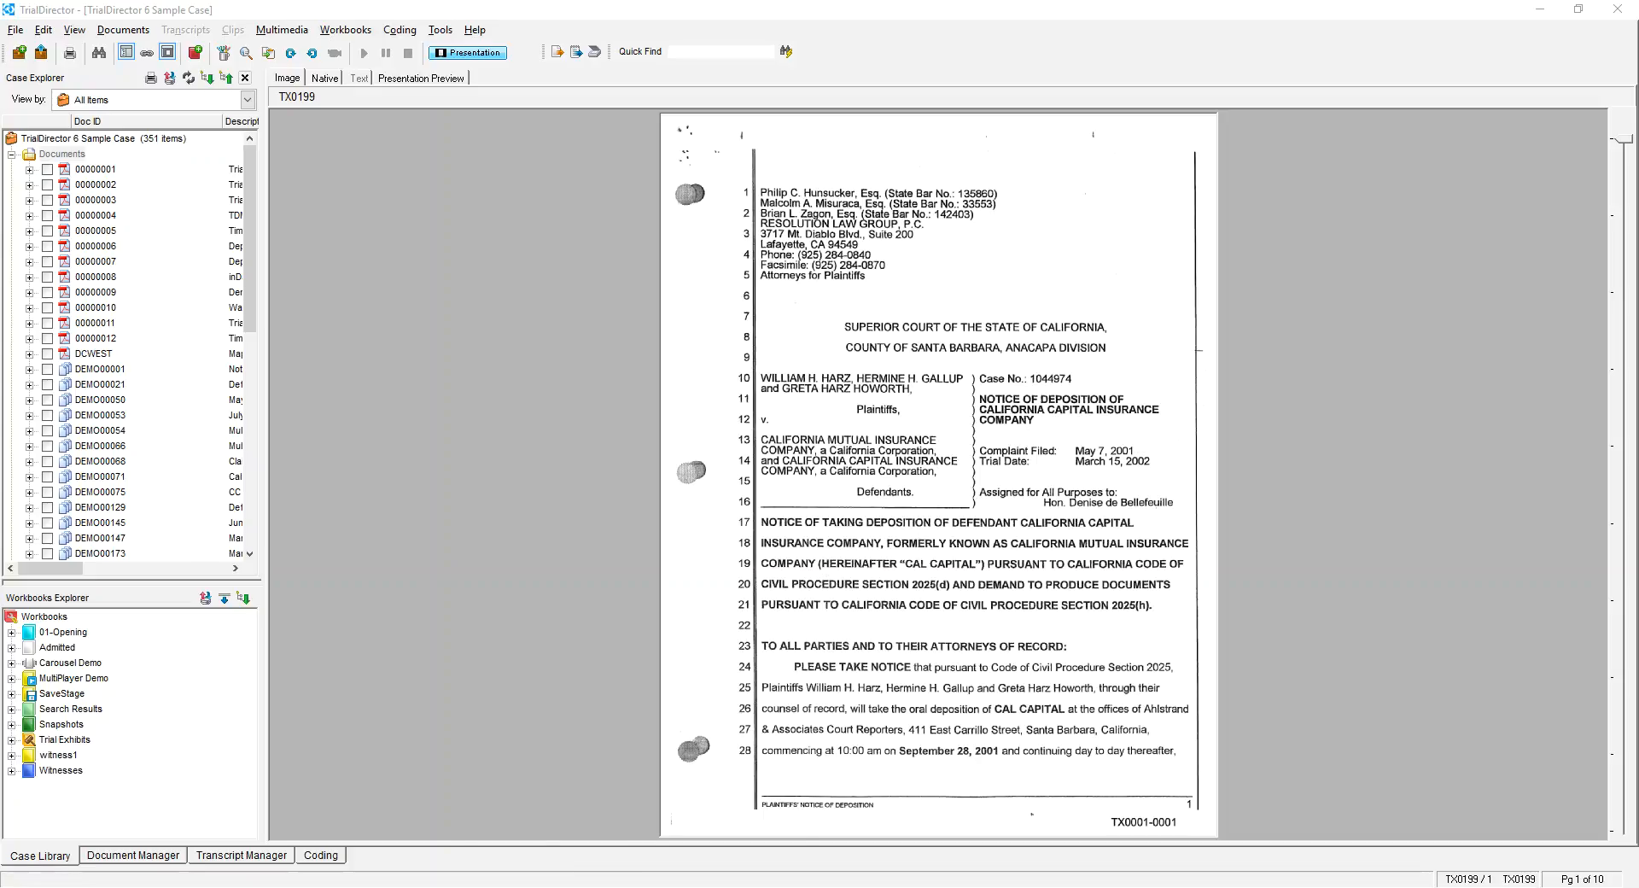
Switch to File Explorer and go to the Example_Case folder, then open its Exhibits and Addendum subfolders.
click(456, 887)
click(717, 824)
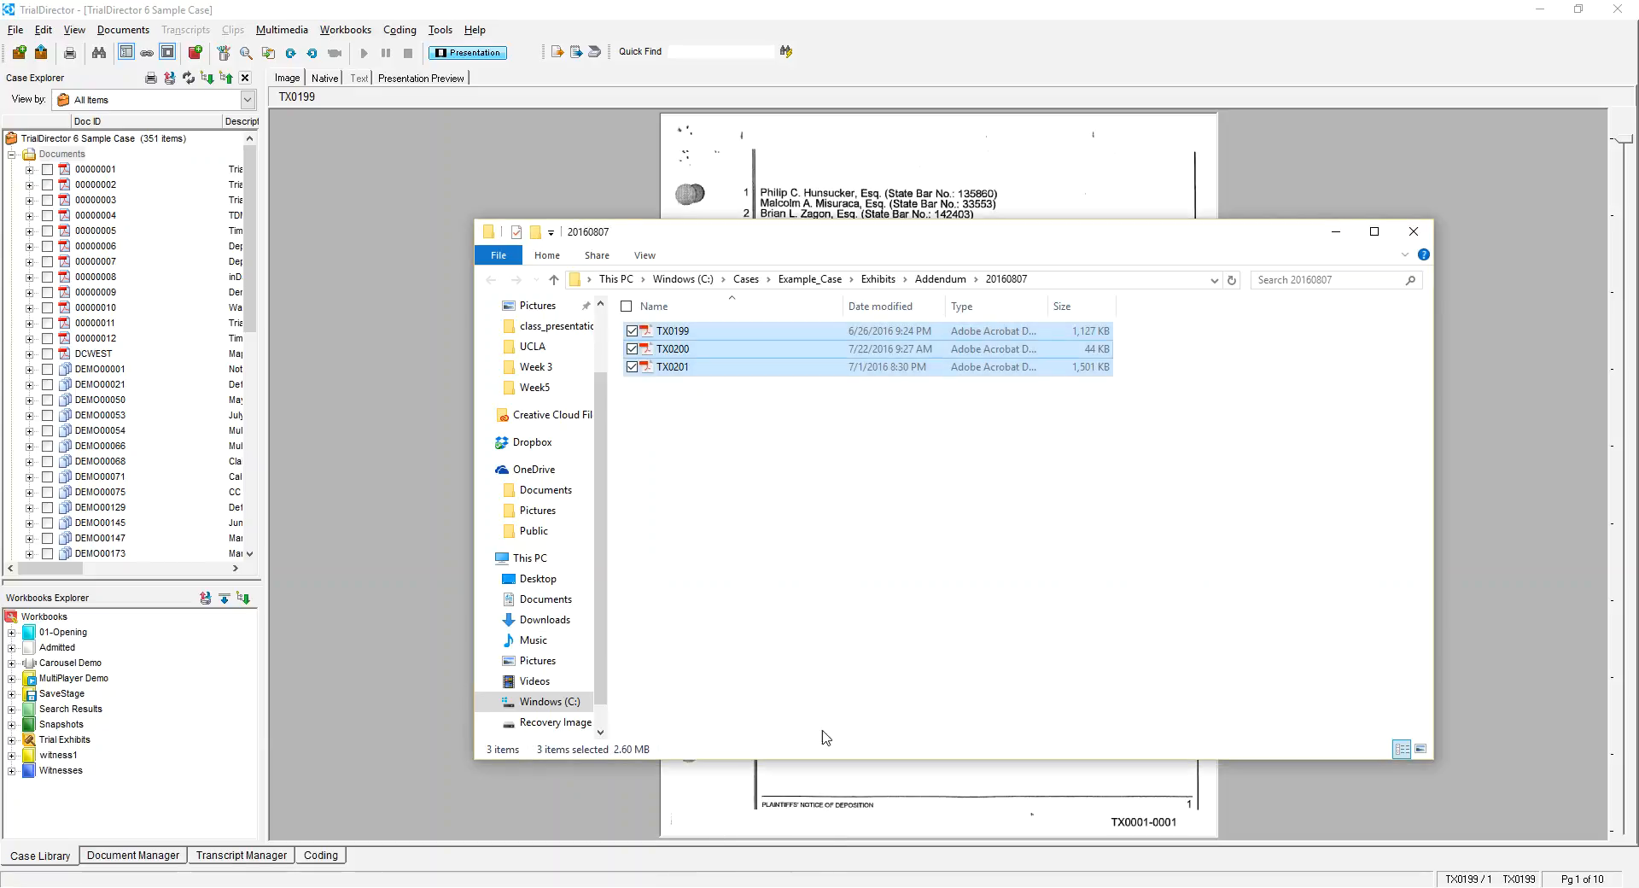
click(833, 282)
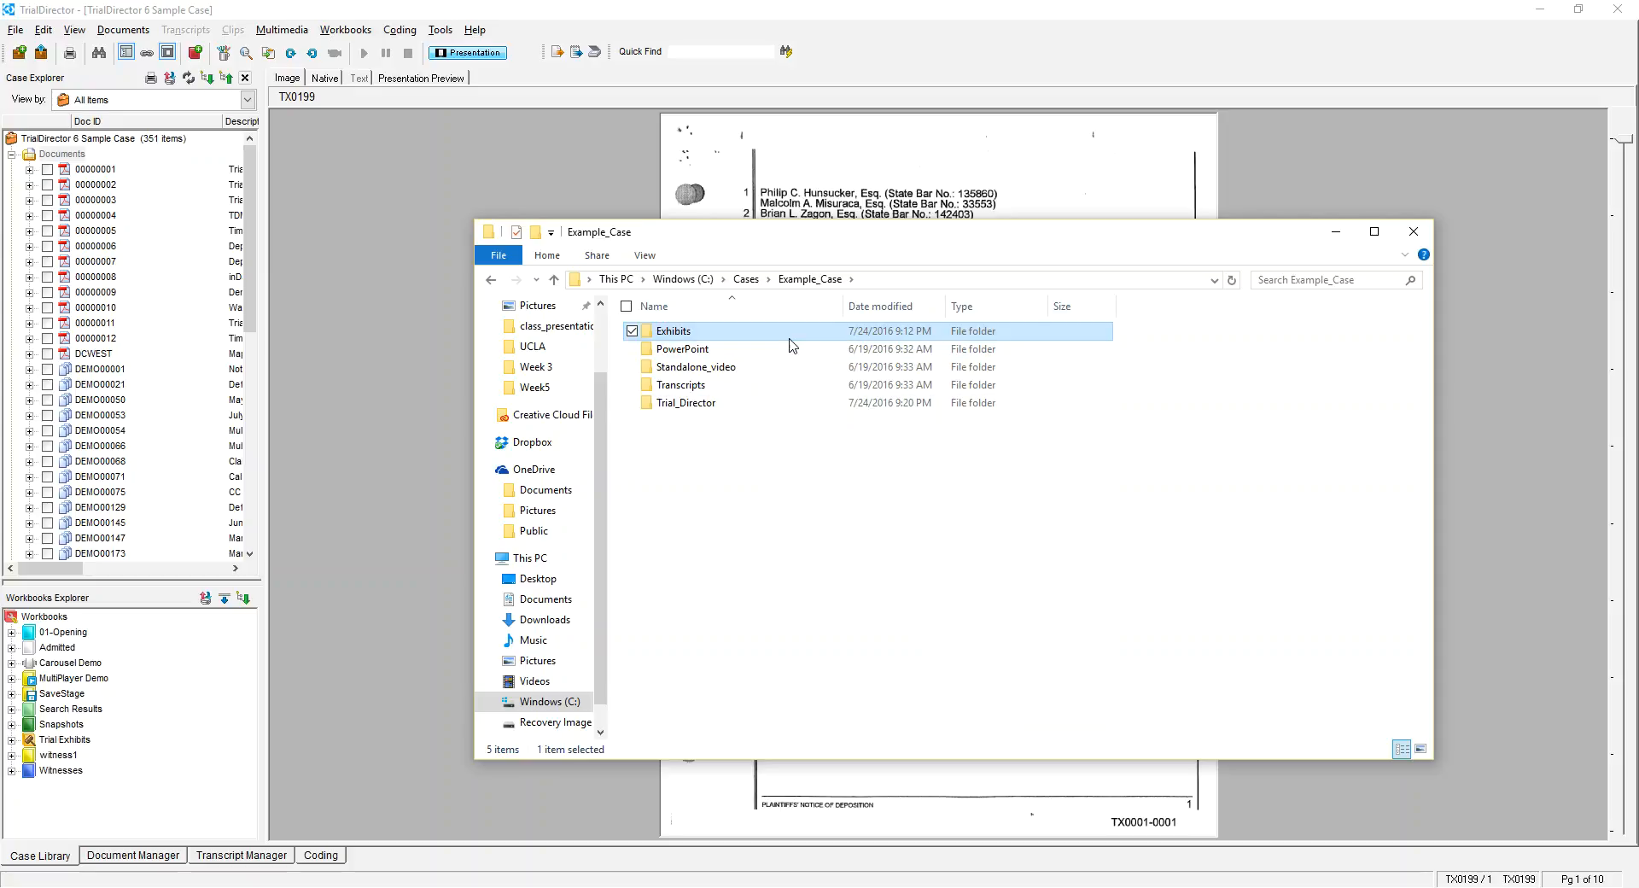
double_click(672, 331)
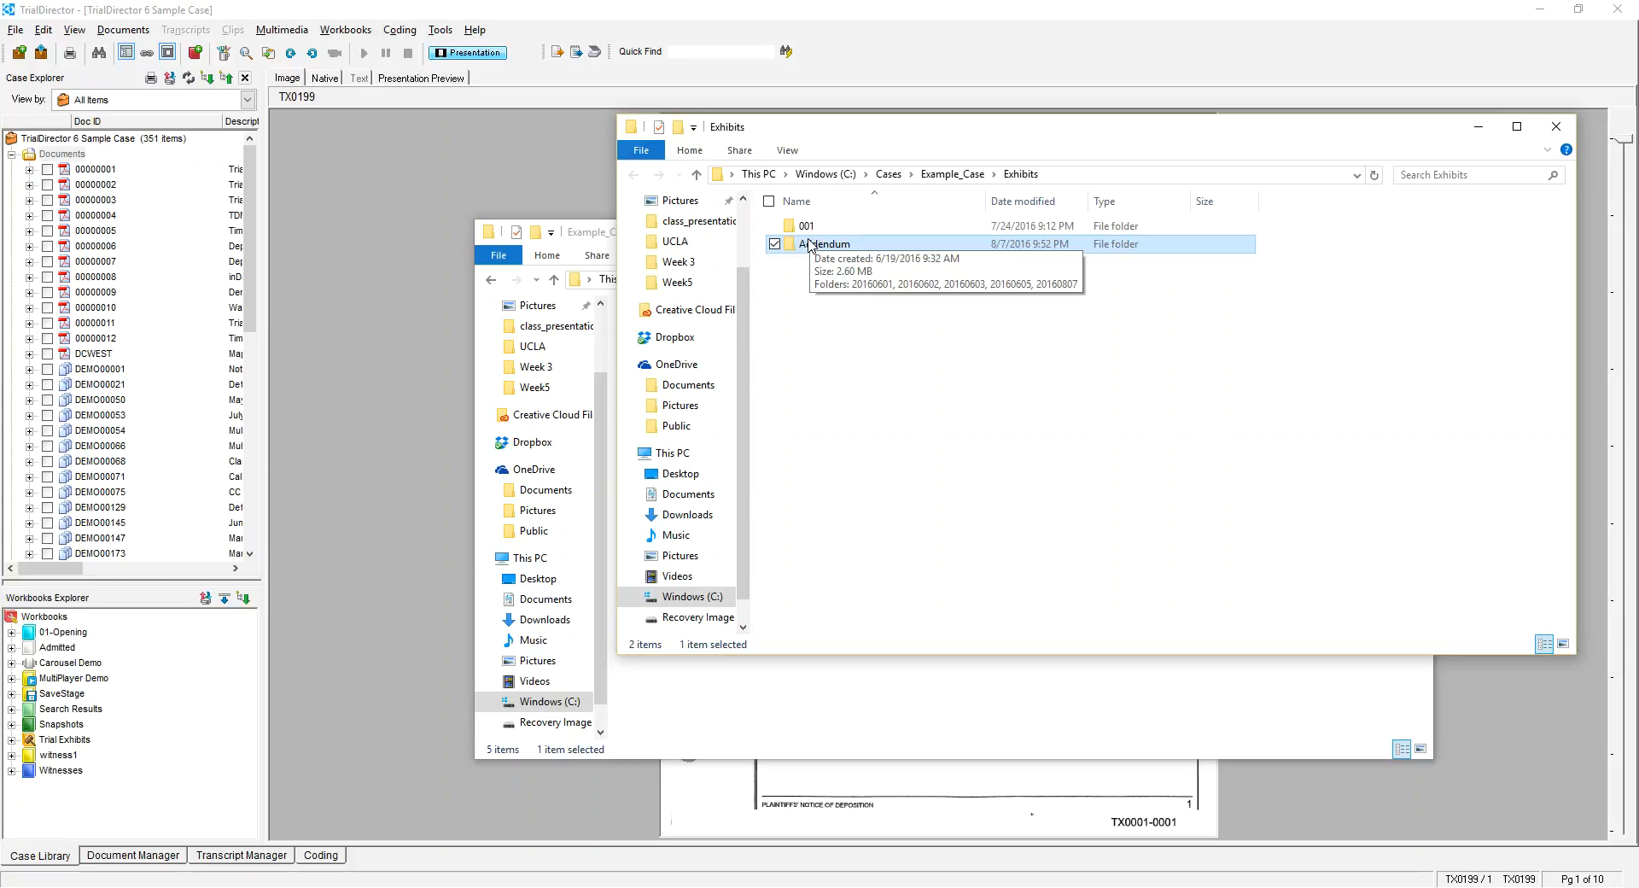
double_click(810, 245)
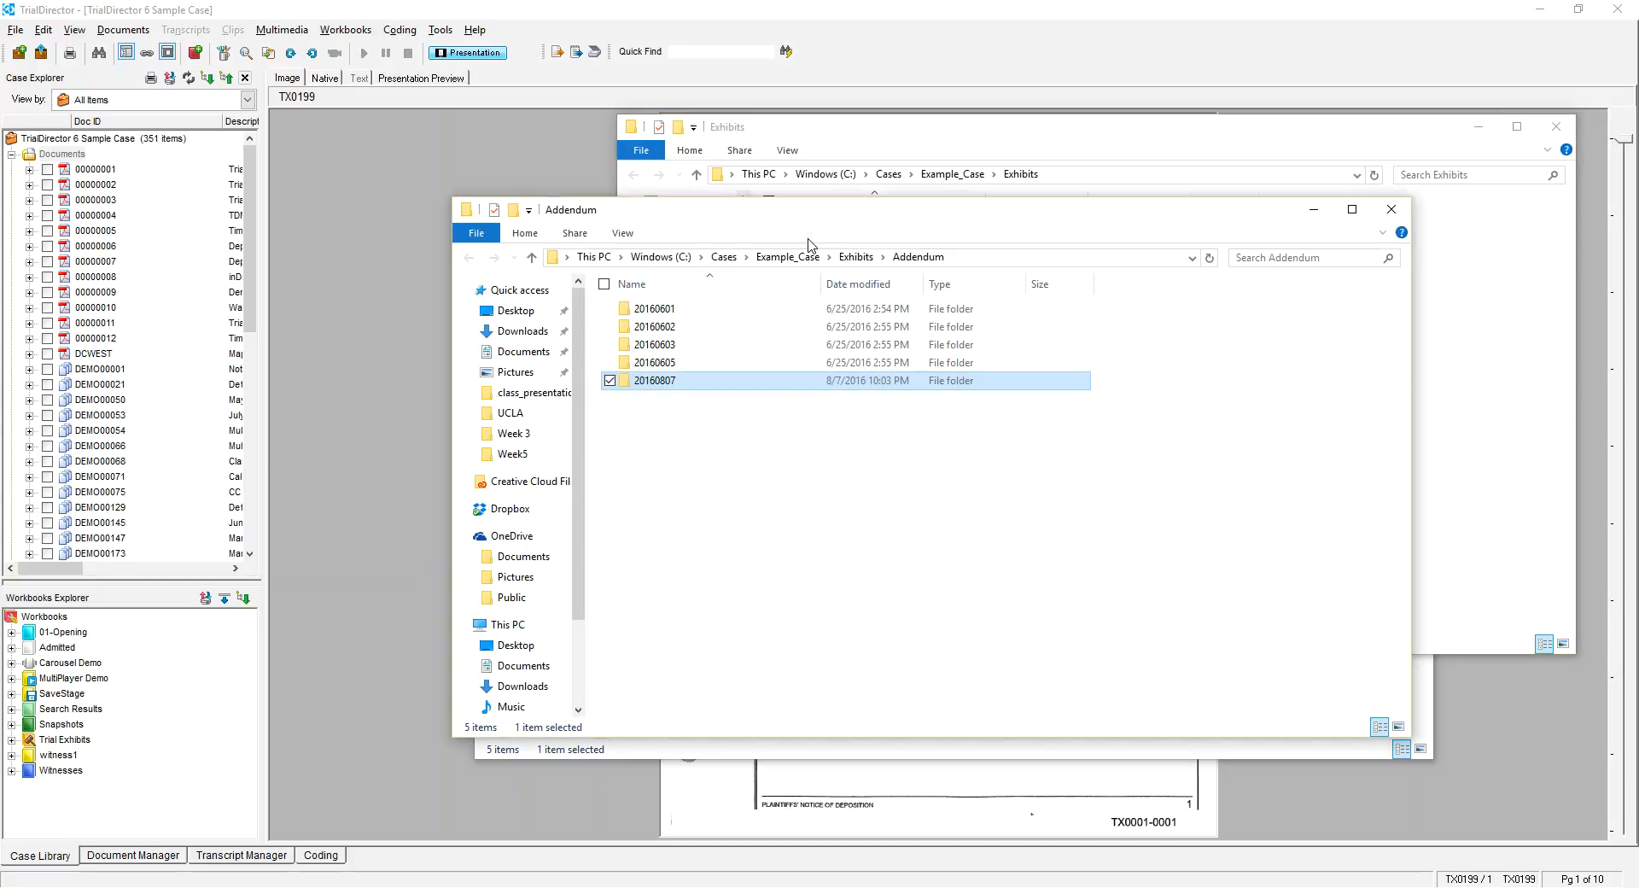
Go through the dated addendum folders and open 20160807.
click(690, 314)
click(690, 326)
click(692, 344)
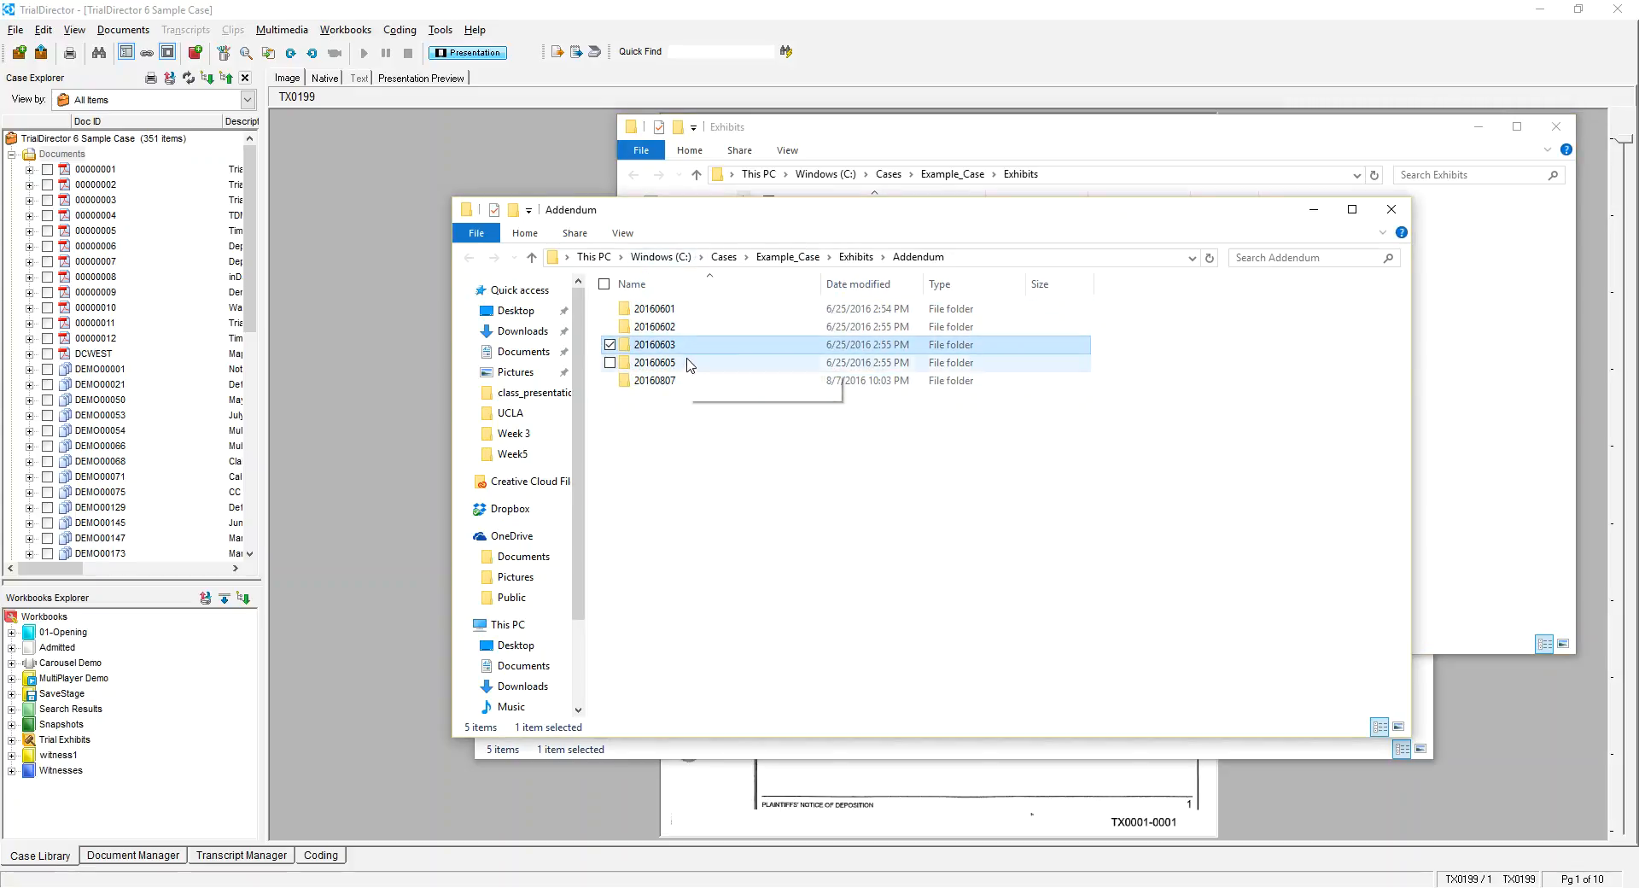
click(690, 365)
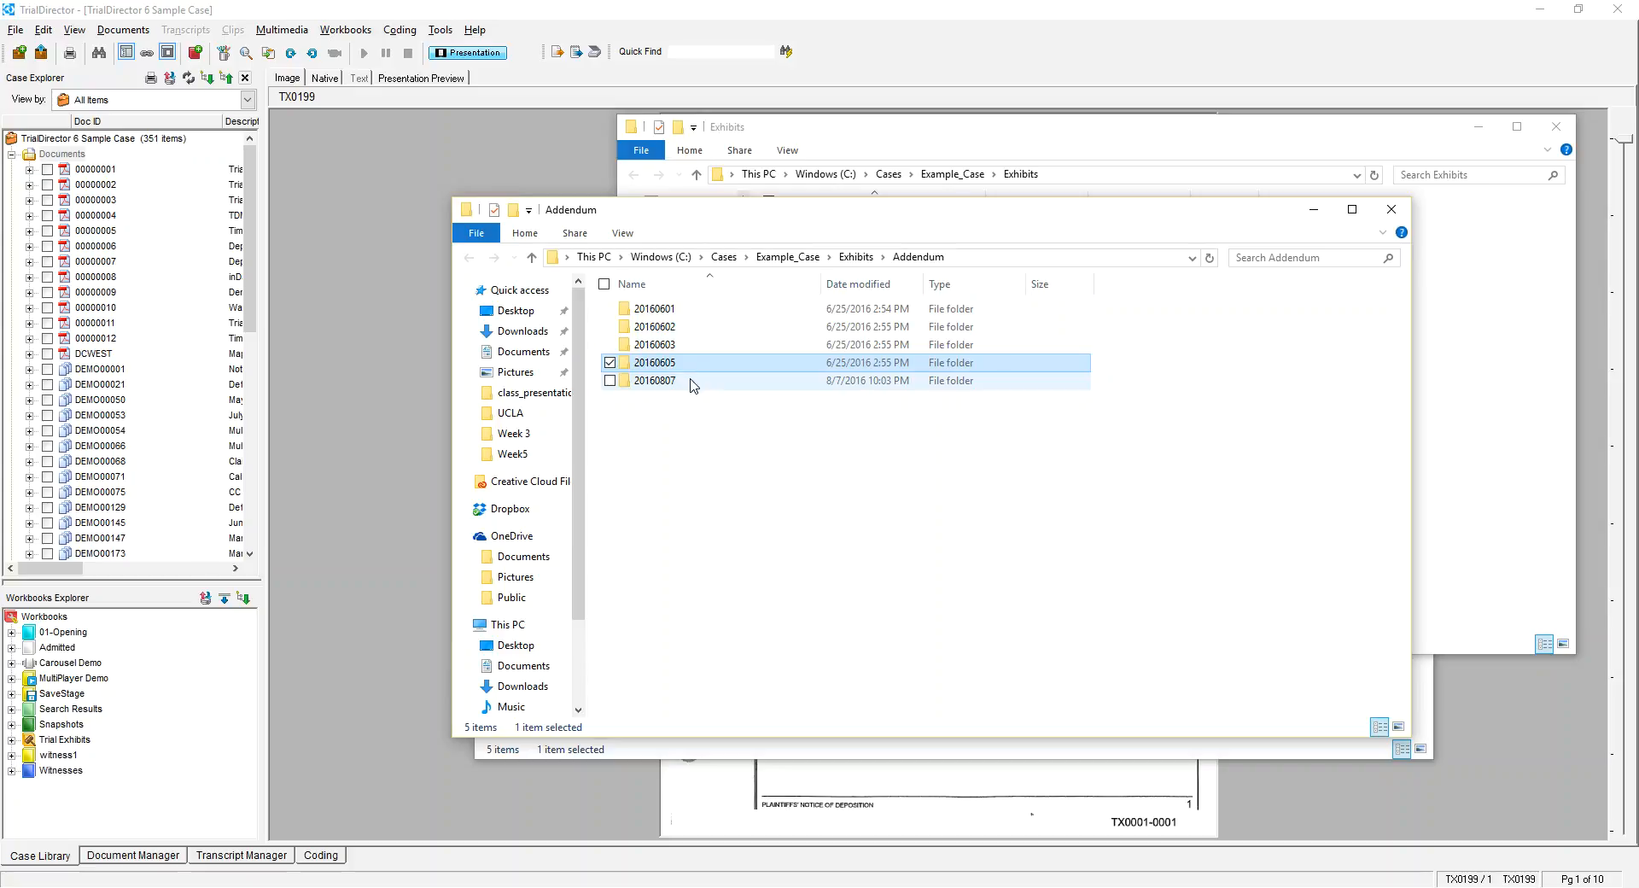
click(691, 381)
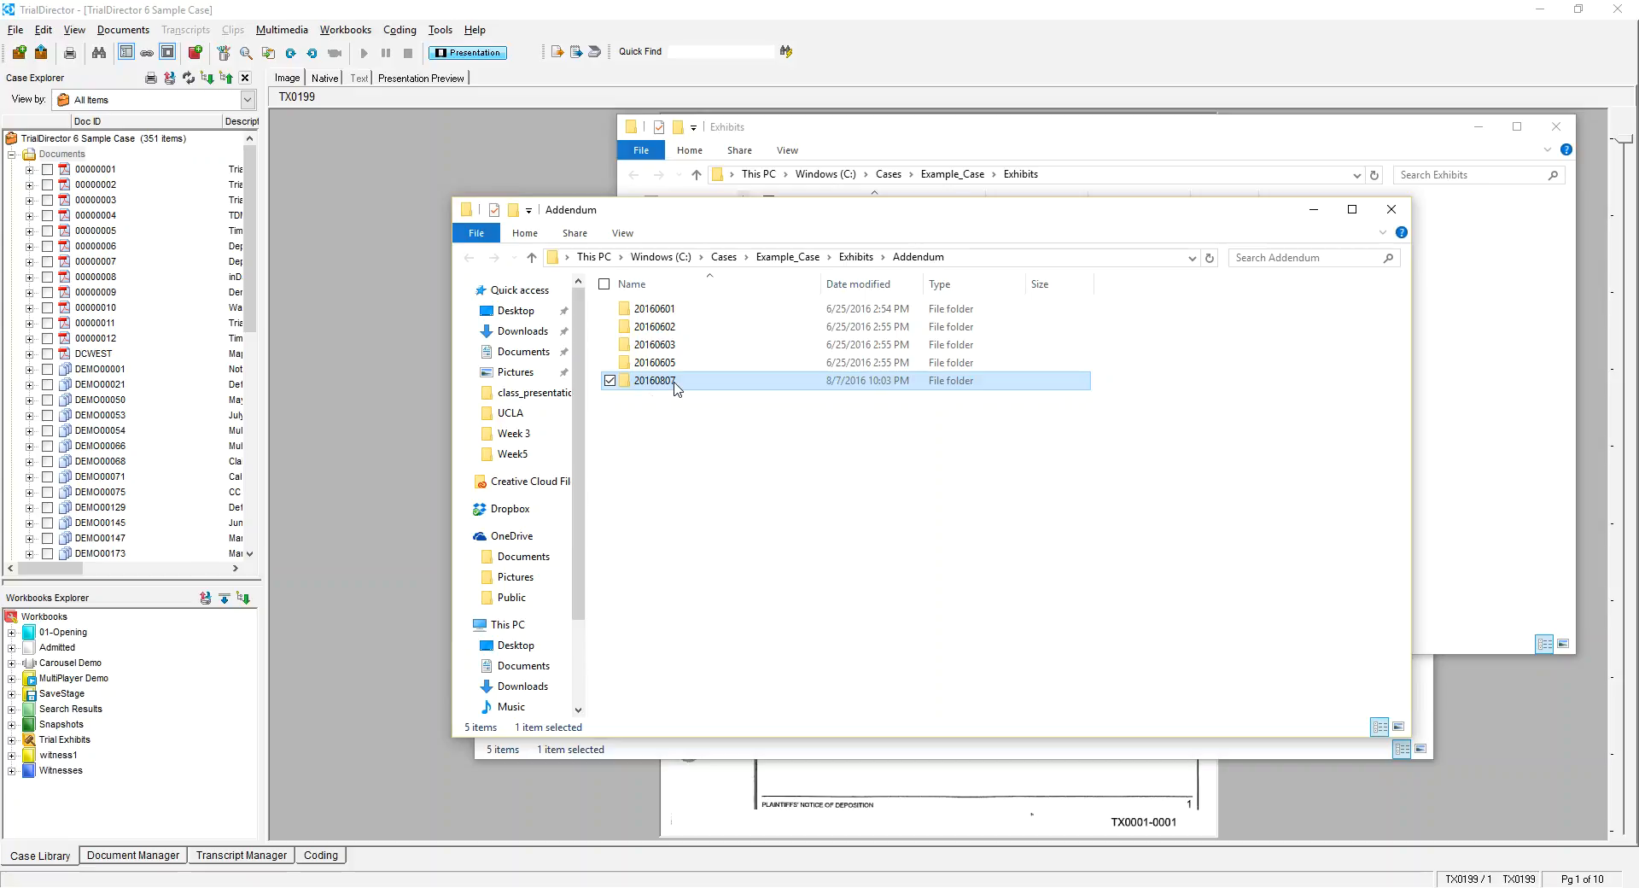
double_click(677, 385)
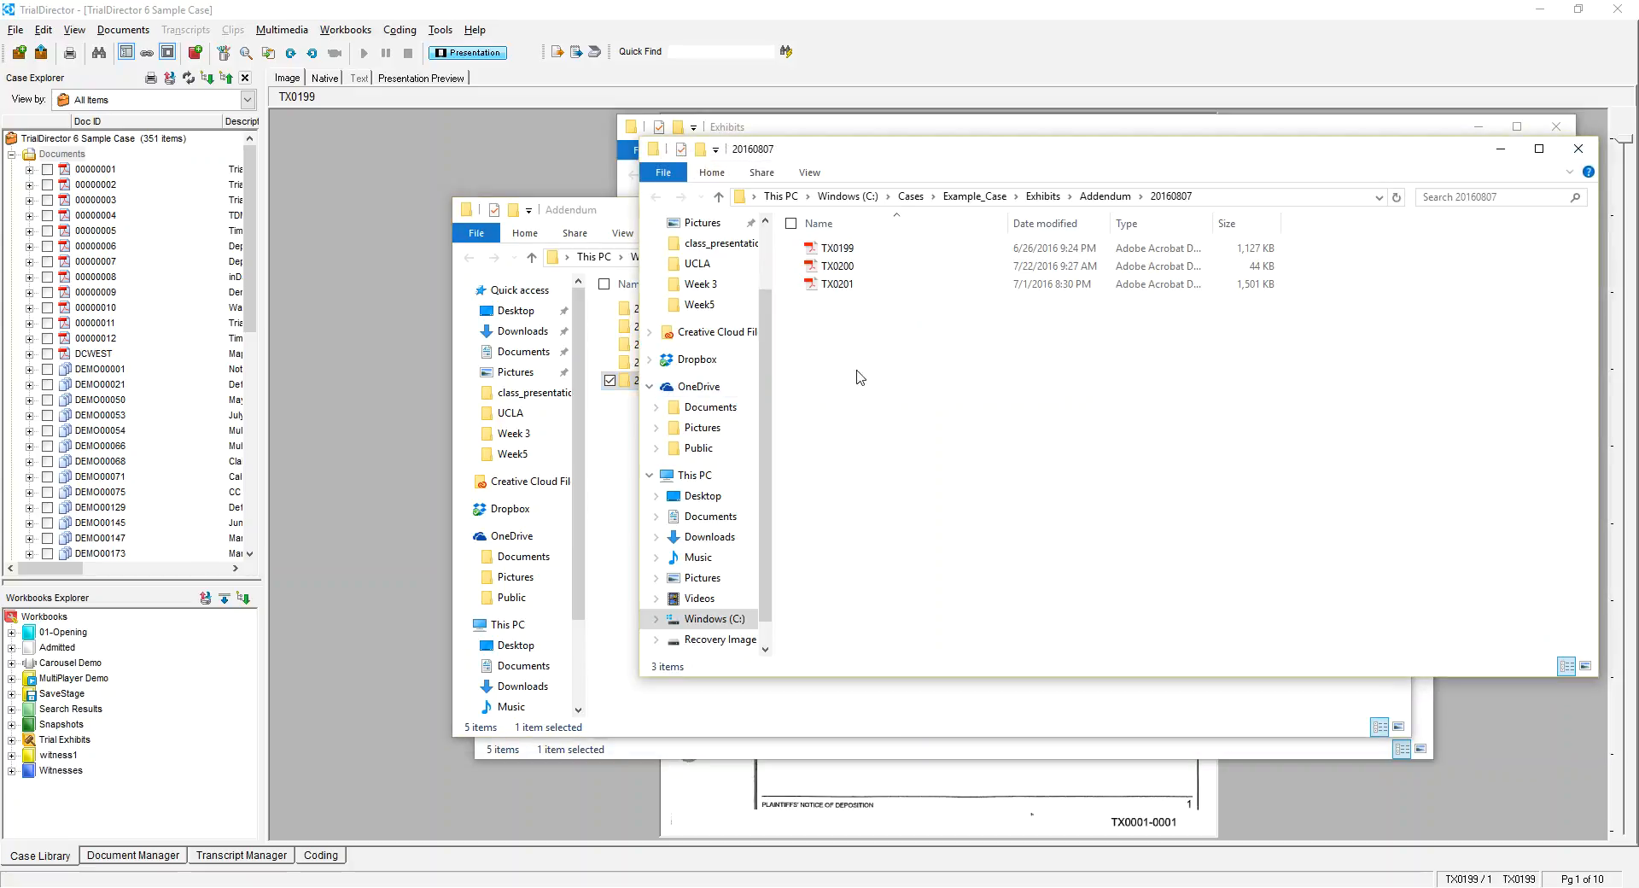
Import TX0199, TX0200 and TX0201 into the TrialDirector case as separate documents named by file name, without a prefix.
drag(955, 358, 802, 239)
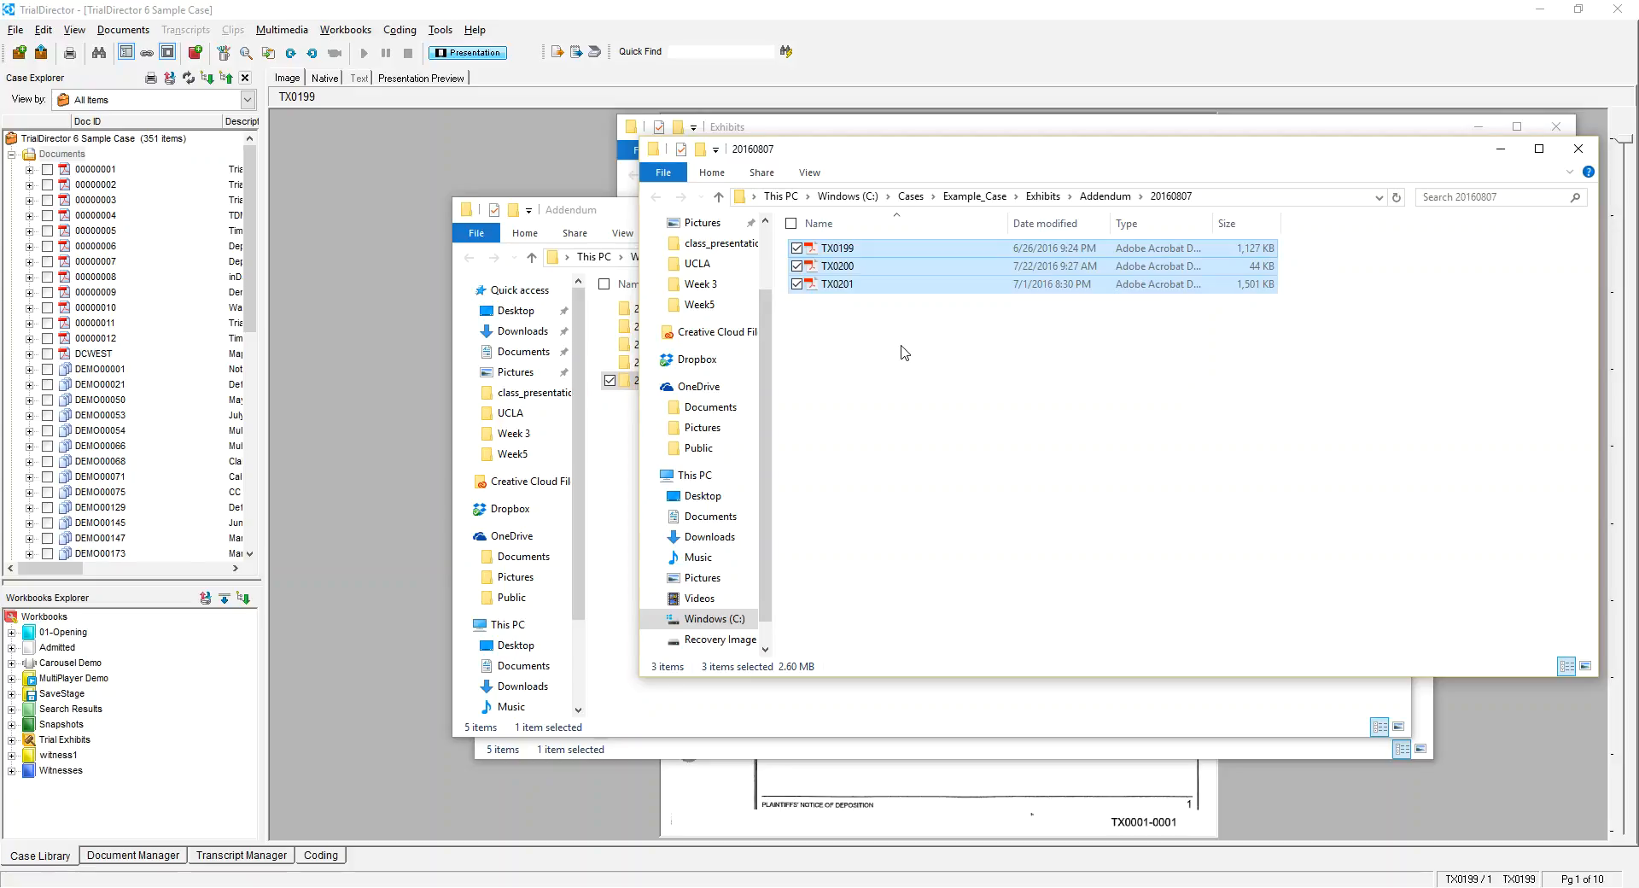
drag(918, 355, 162, 391)
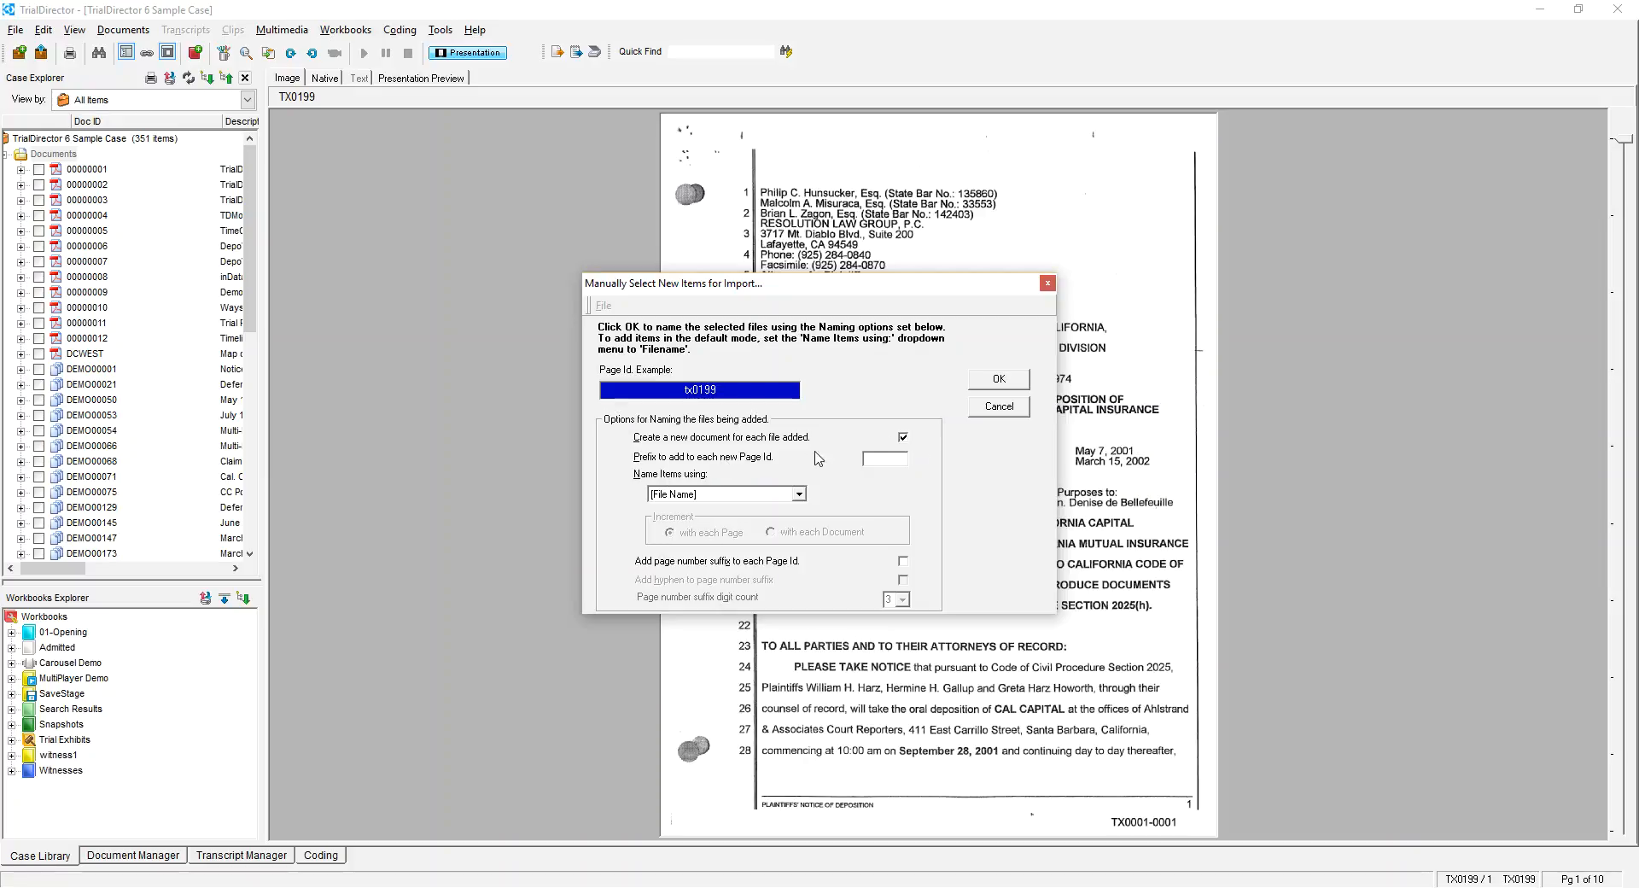
click(902, 460)
click(761, 495)
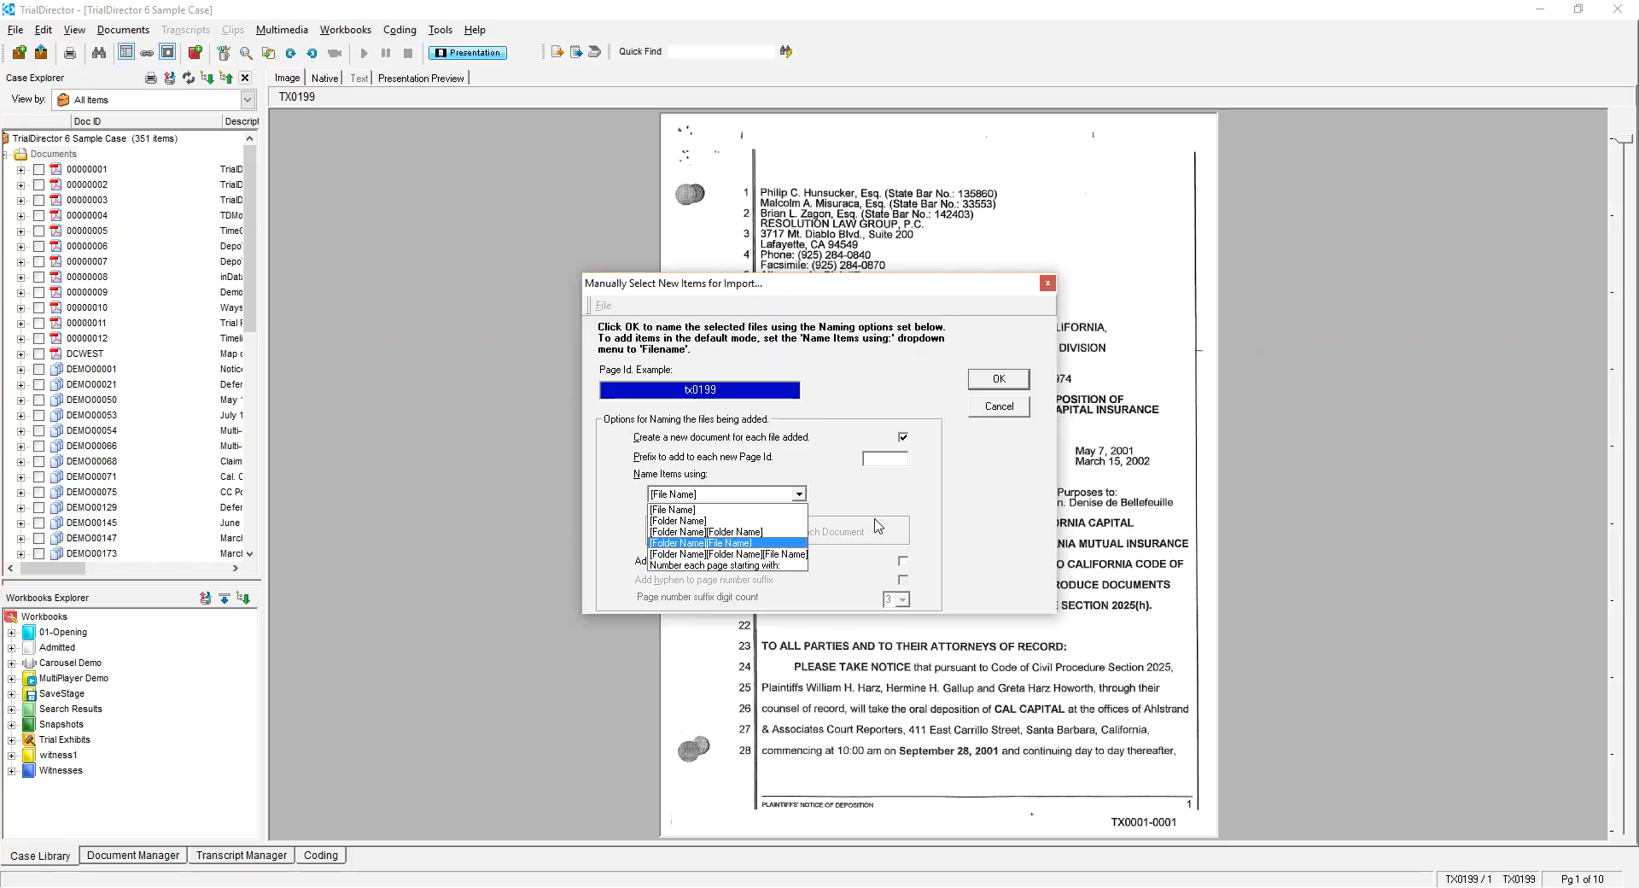
click(953, 522)
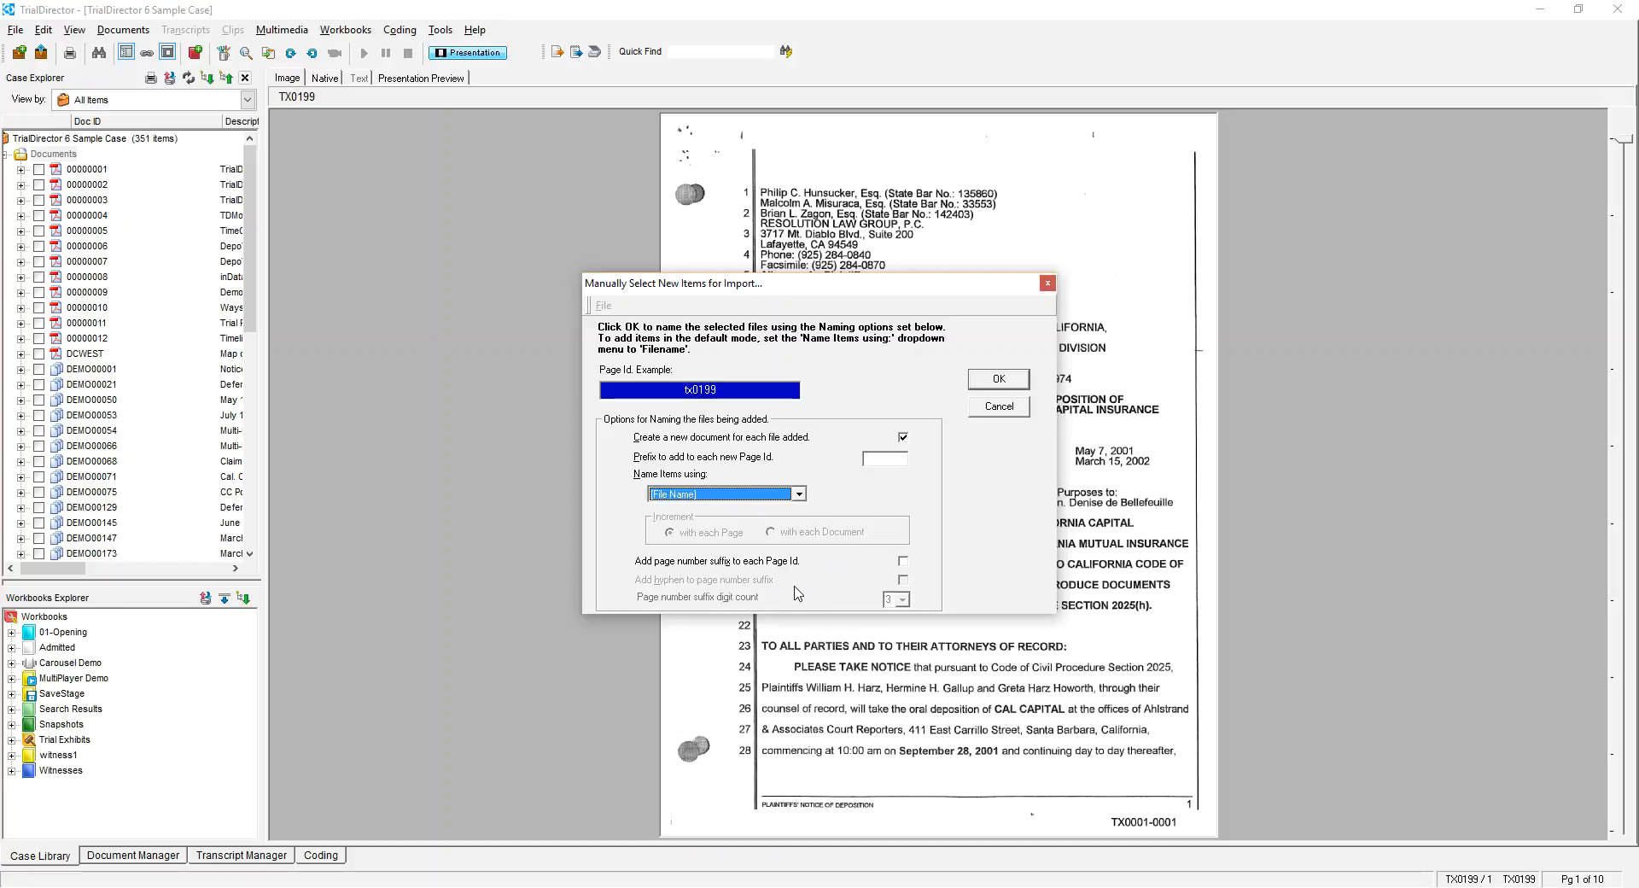
click(1022, 378)
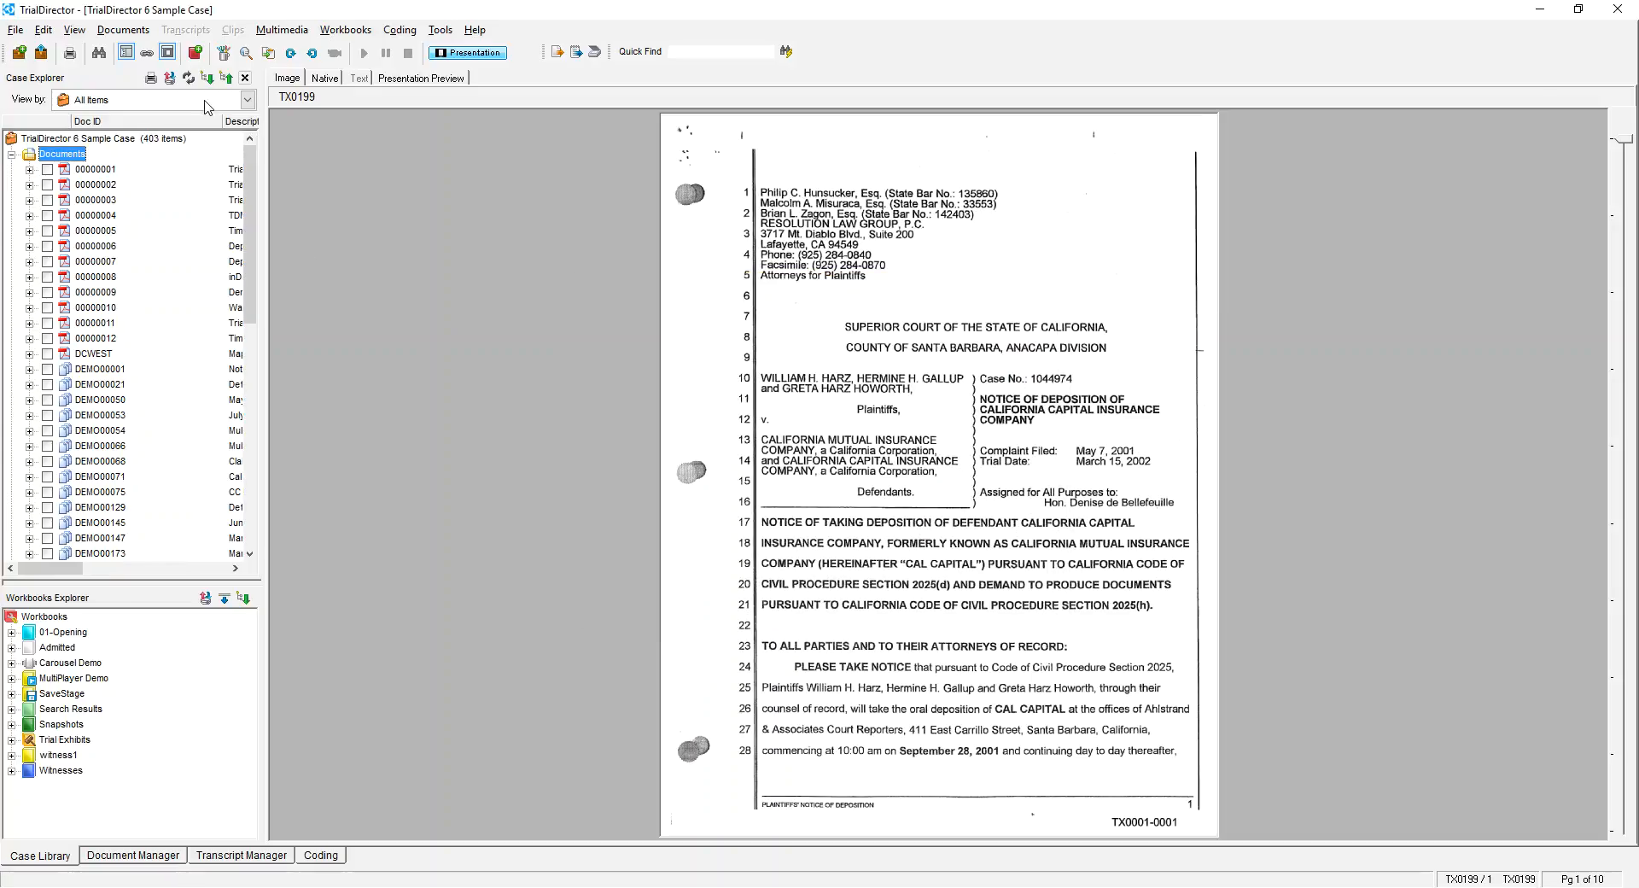
Refresh the Case Explorer and expand the imported TX0199 document to list its individual pages.
click(187, 79)
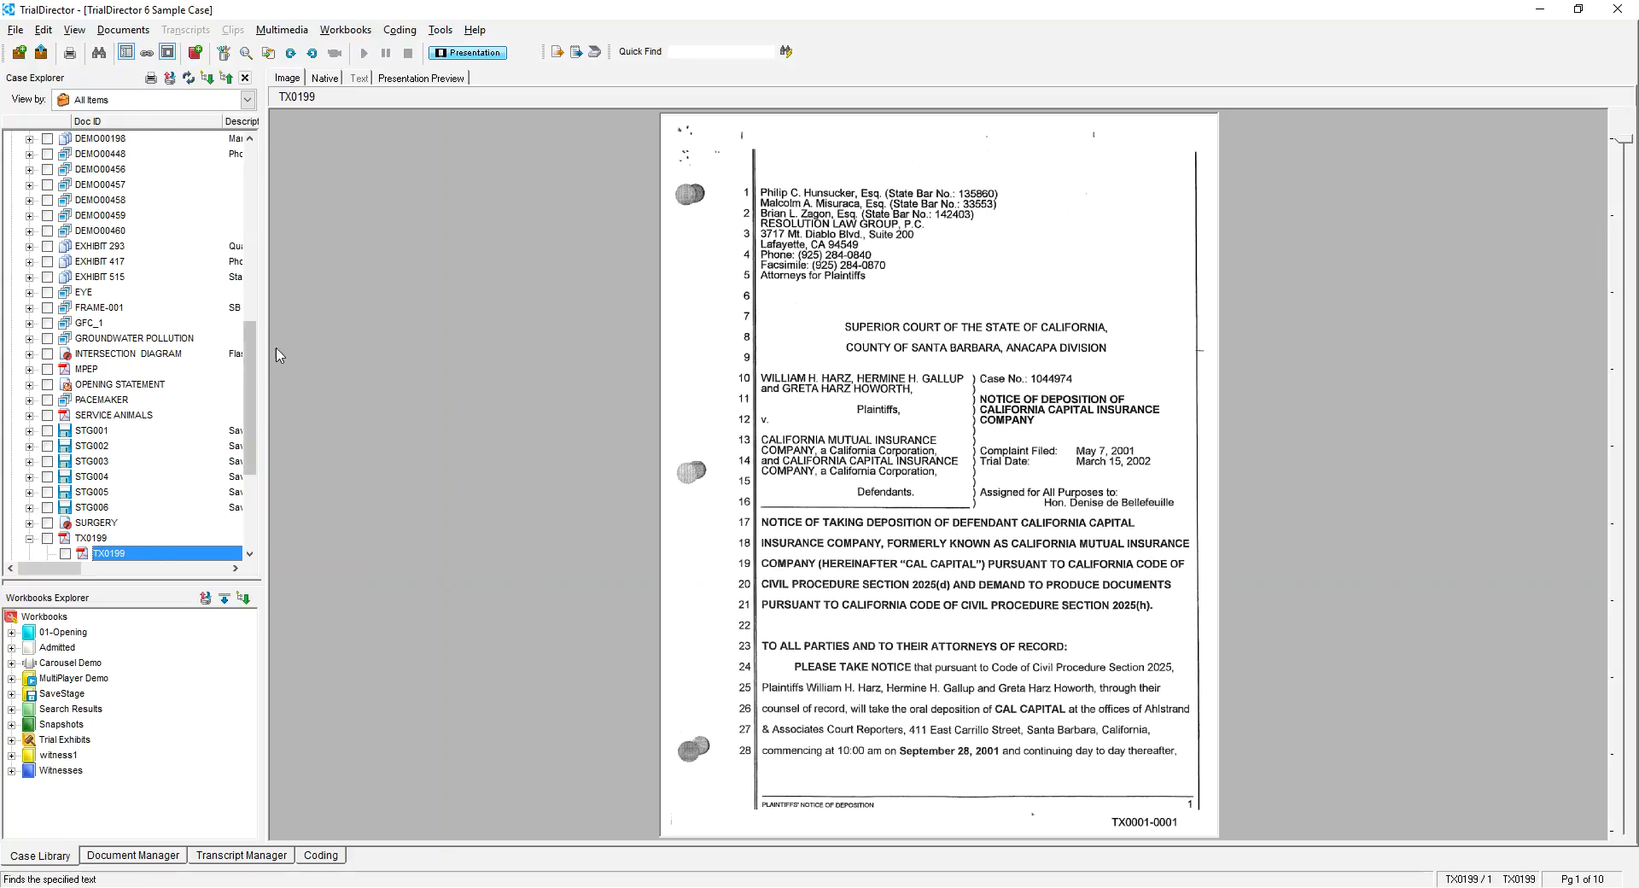
drag(245, 414, 246, 486)
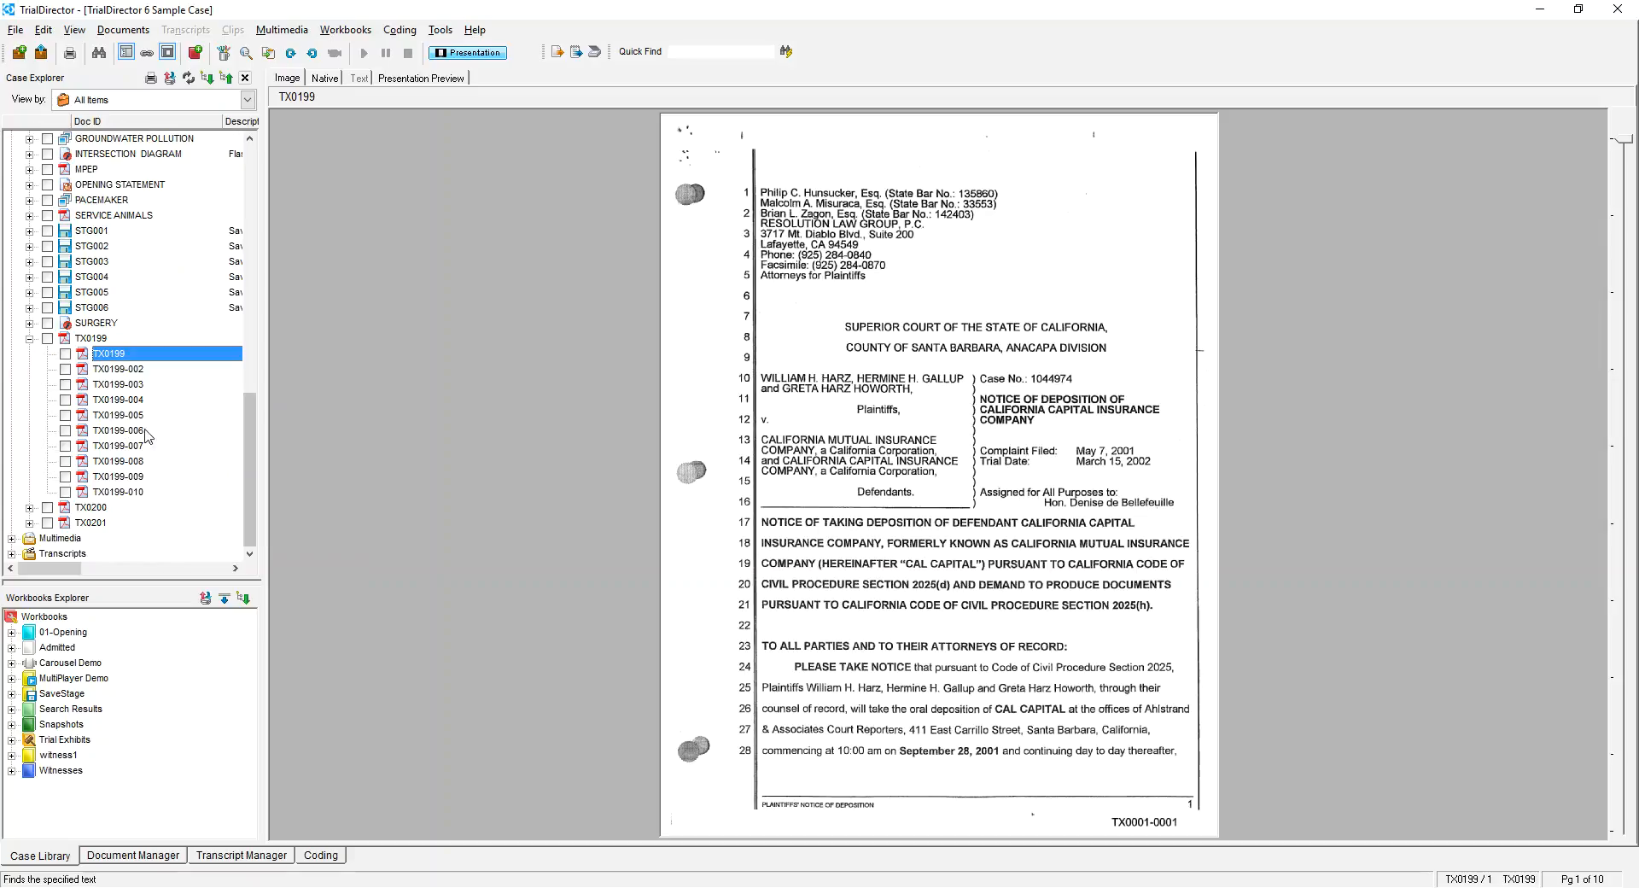
click(29, 338)
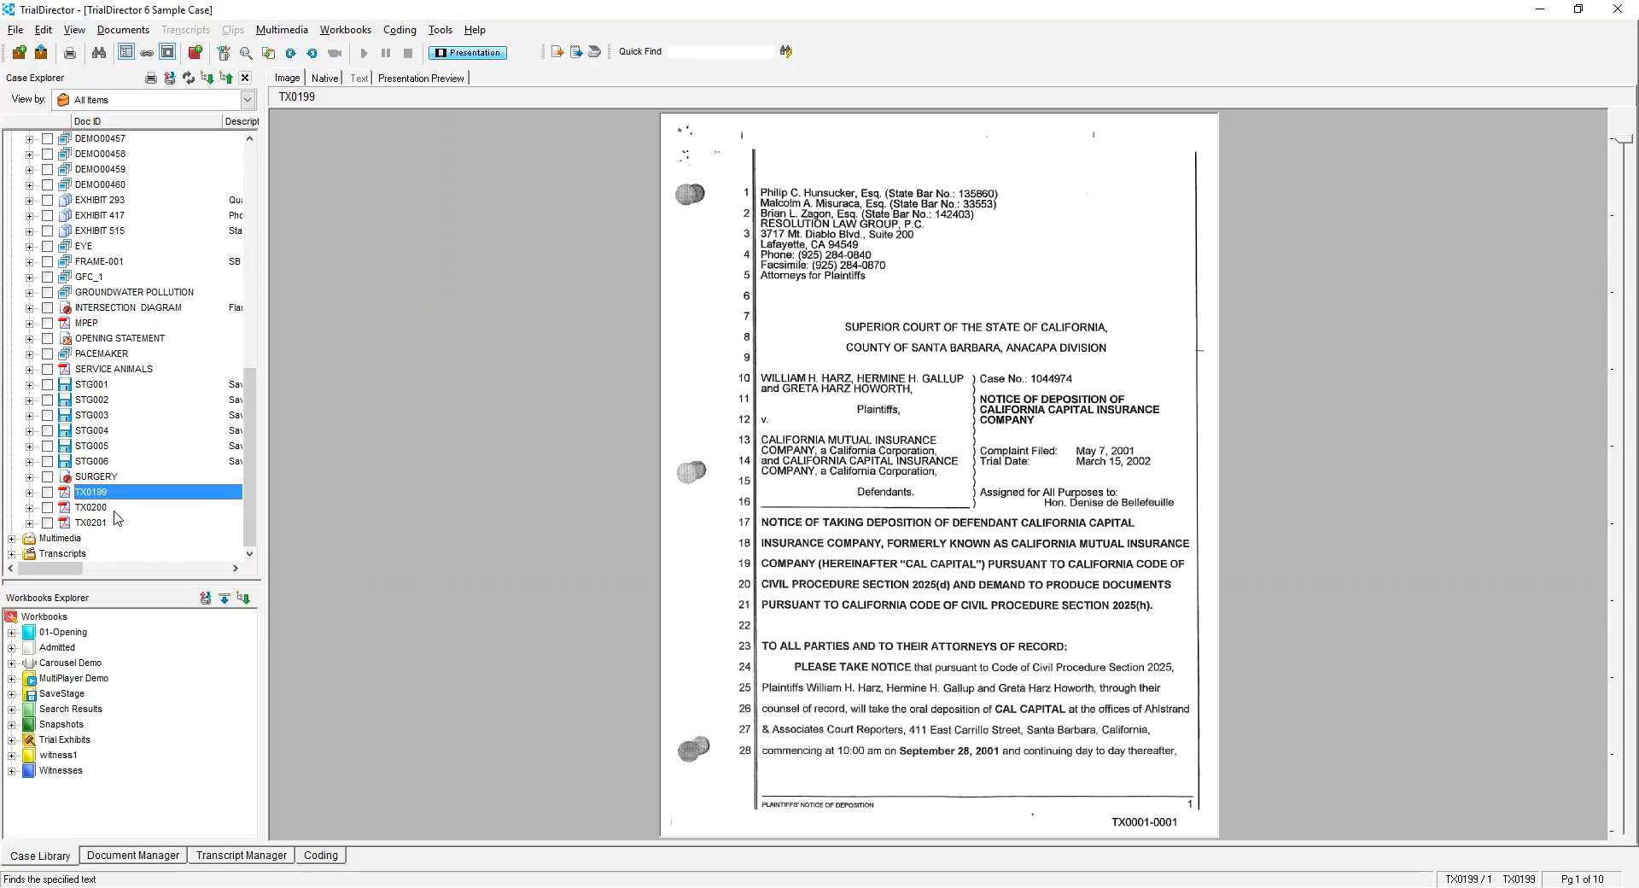
click(28, 493)
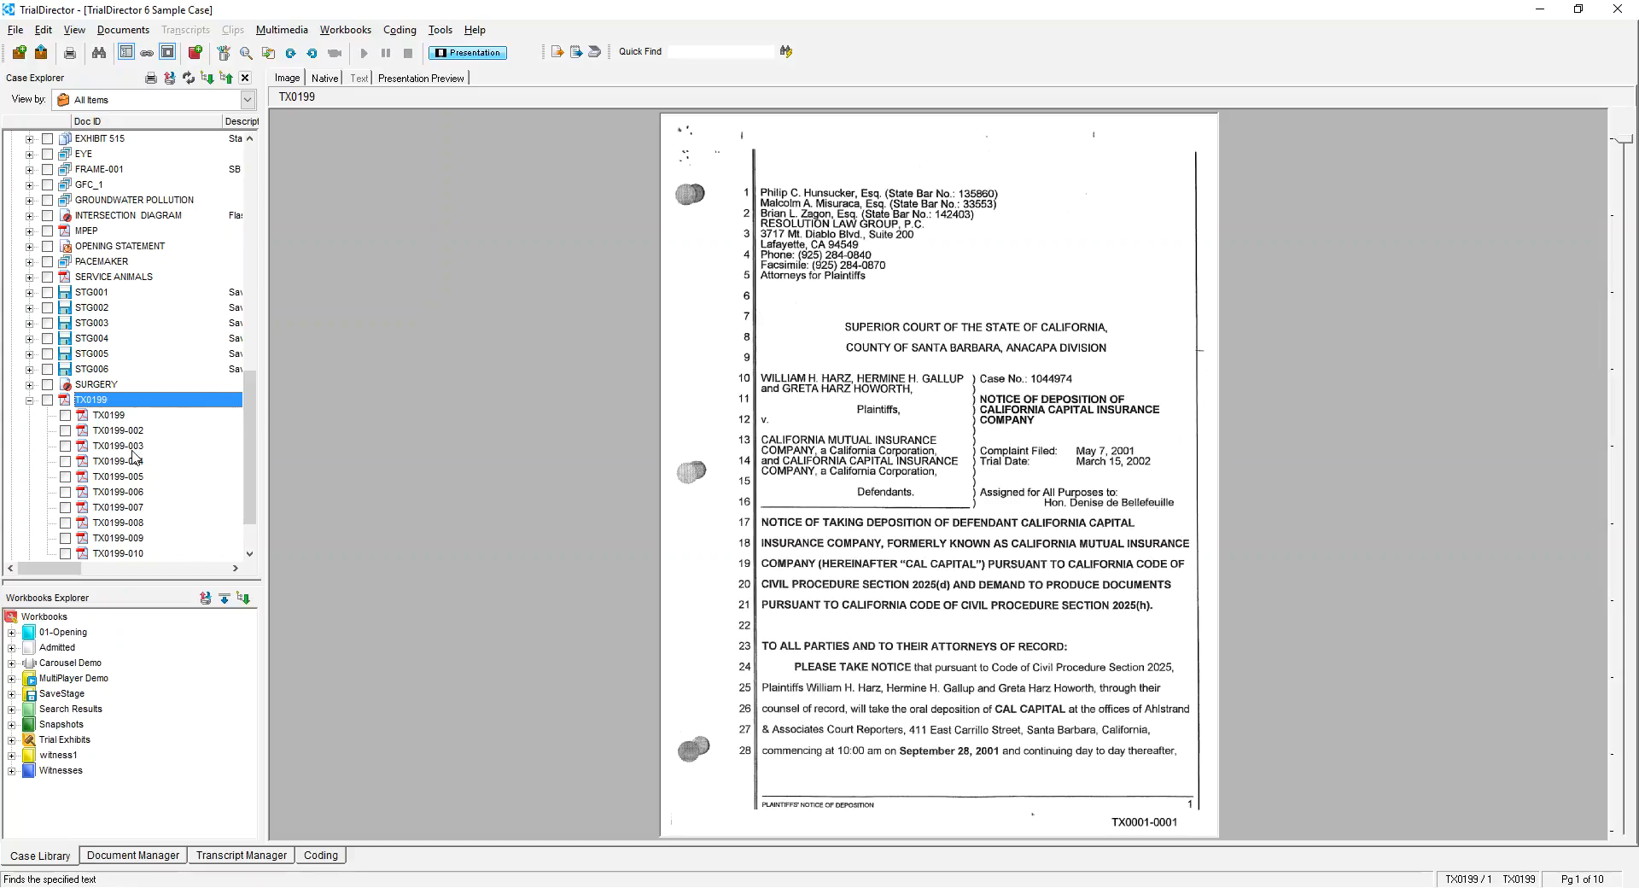
scroll(245, 482, down, 2)
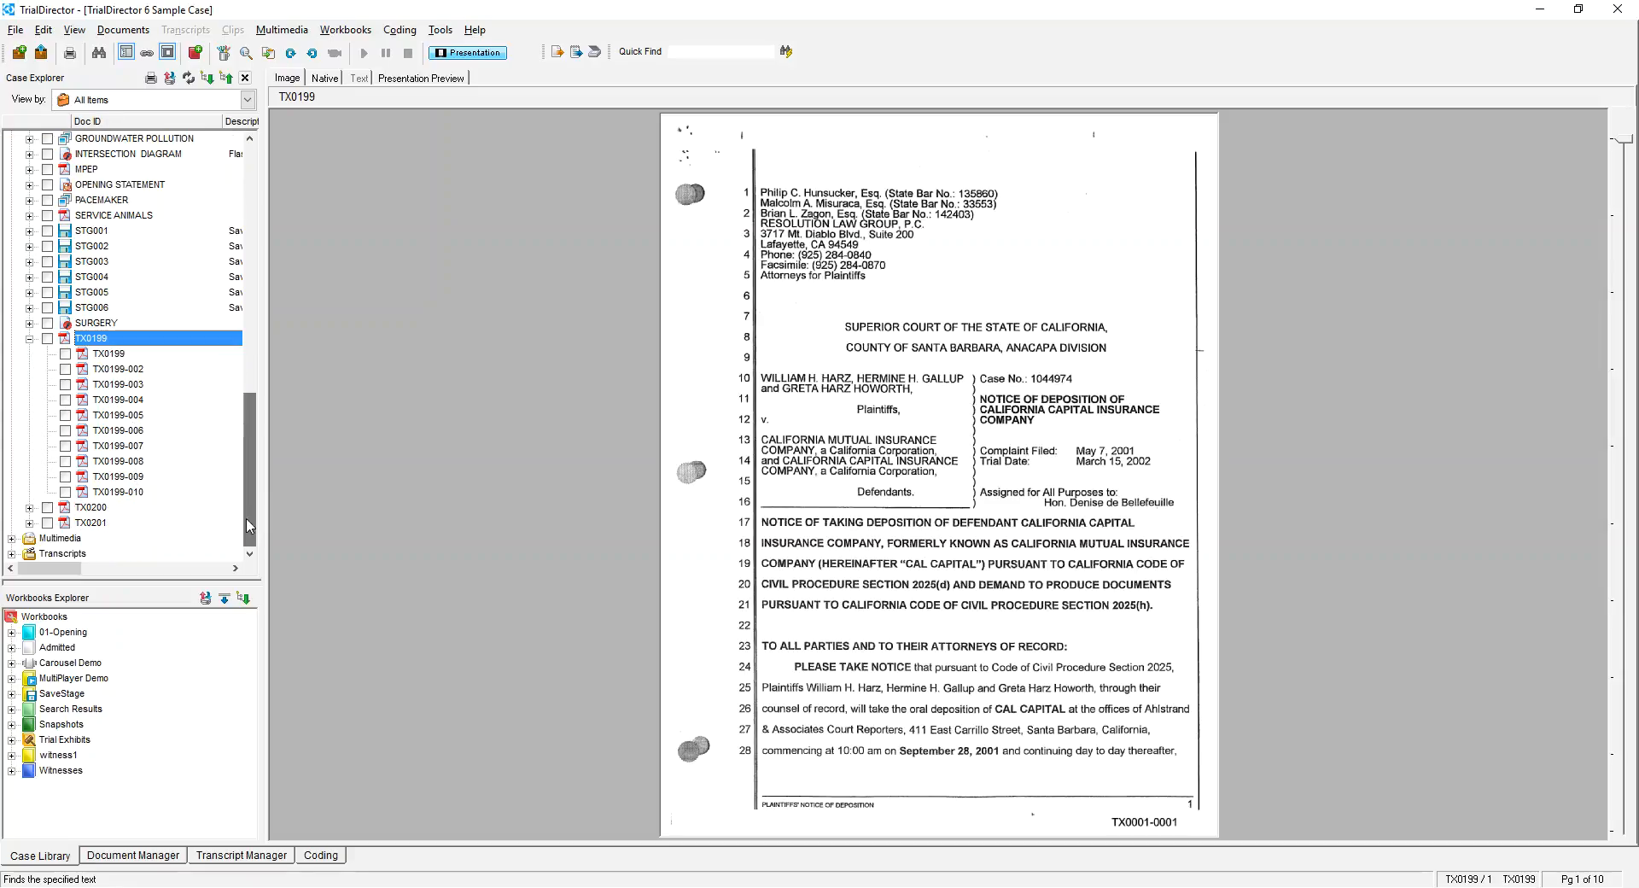
key(Down)
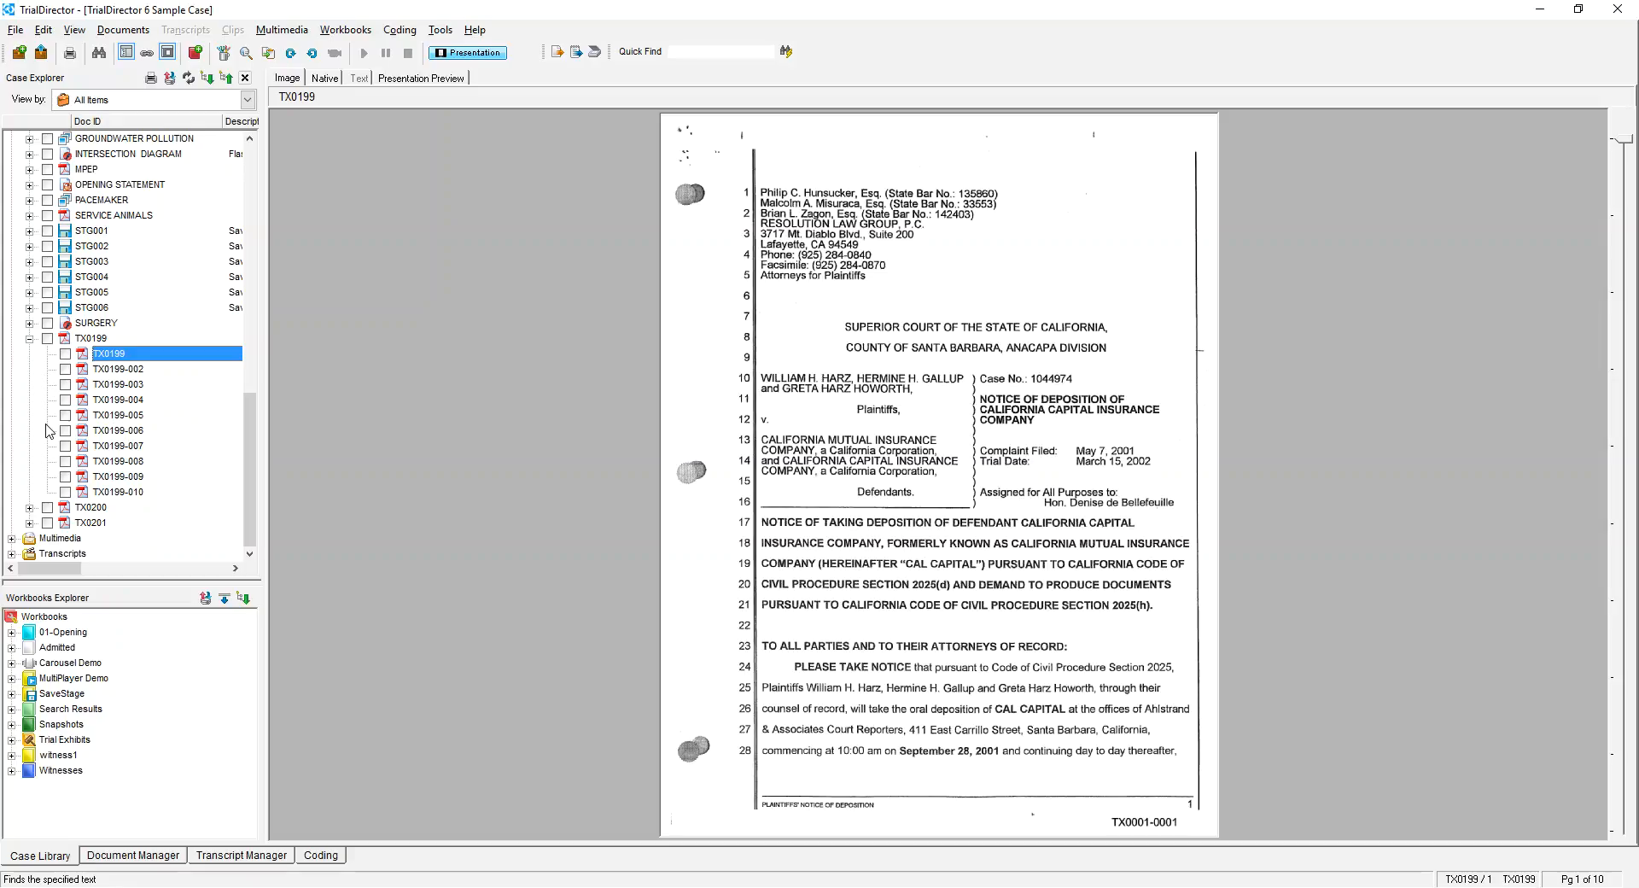
View pages TX0199-002, TX0199-003 and TX0199-004 in turn.
click(134, 373)
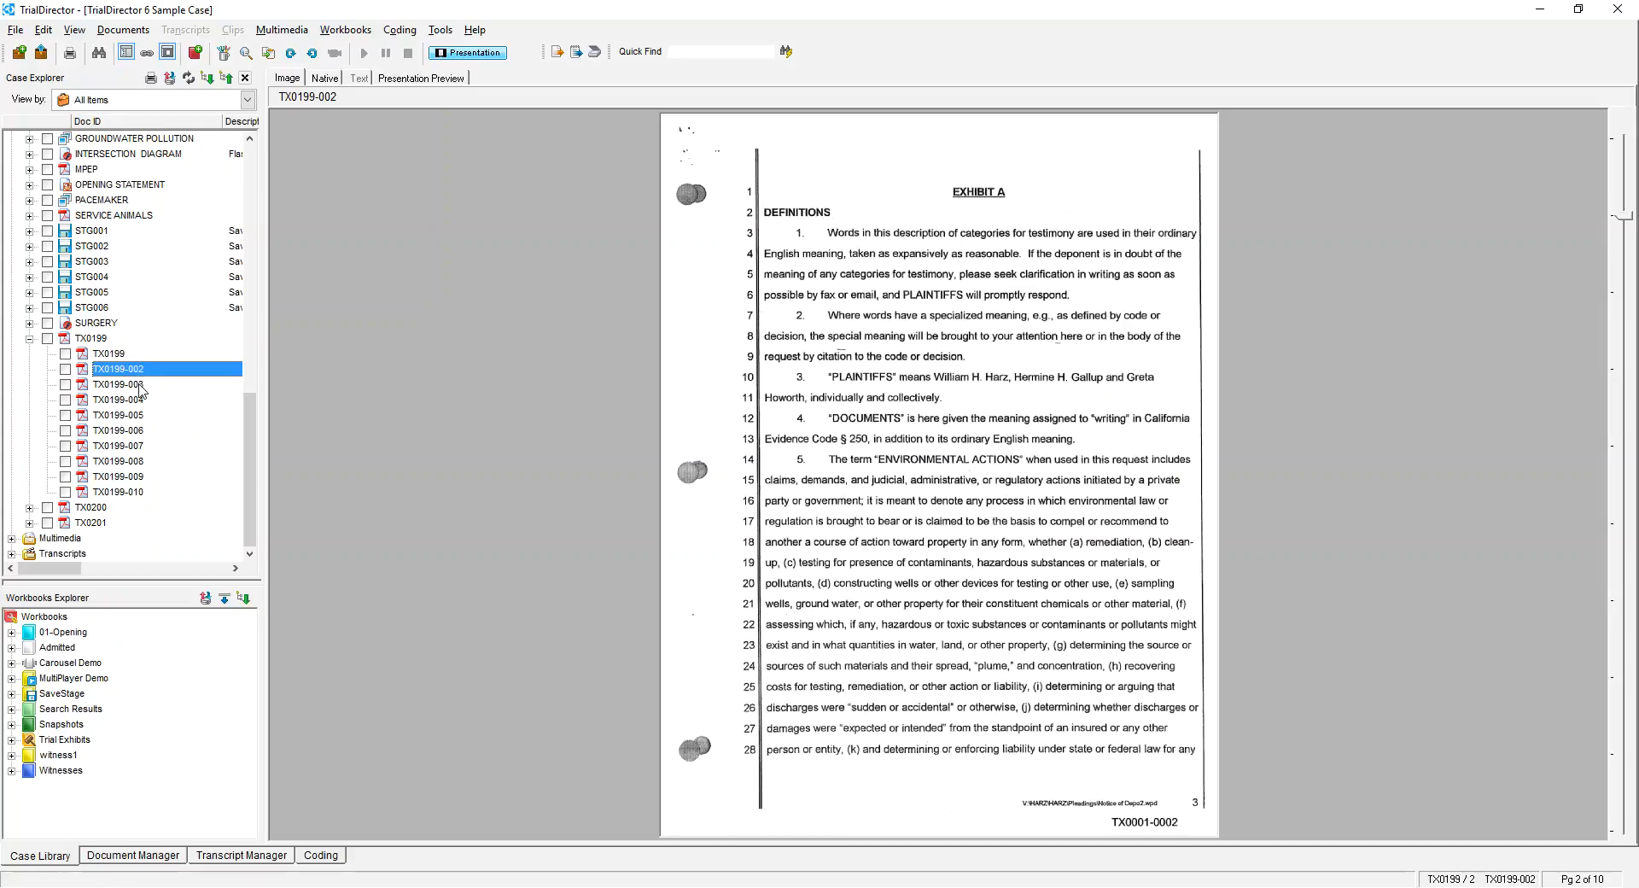
click(140, 386)
click(135, 399)
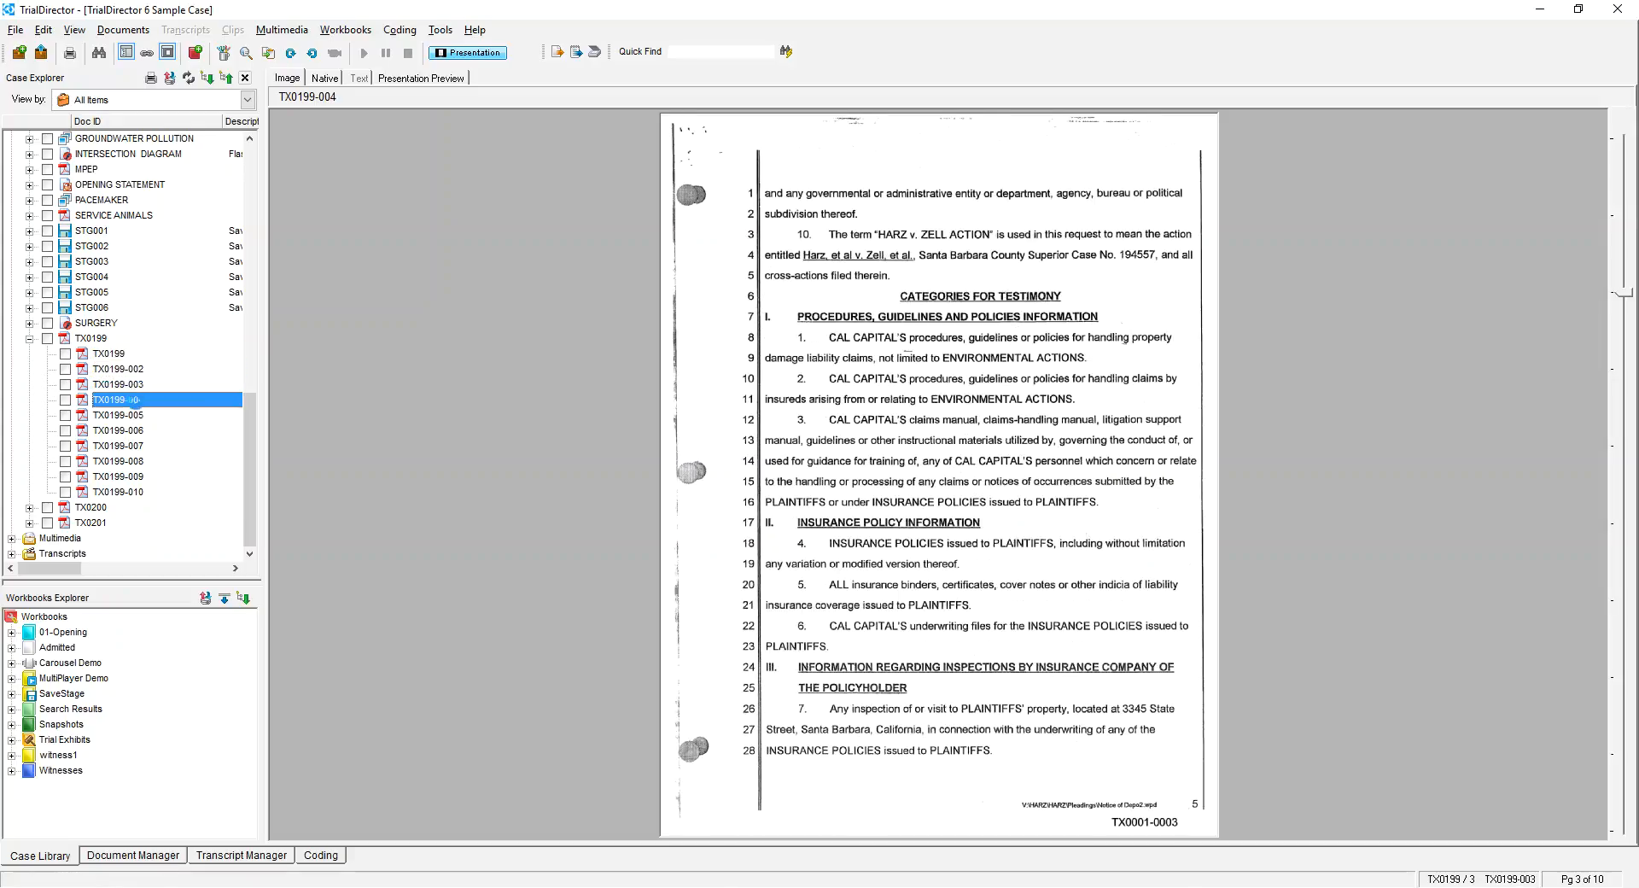
Expand documents TX0200 and TX0201 and look through their page IDs.
click(30, 507)
click(30, 538)
scroll(68, 553, down, 4)
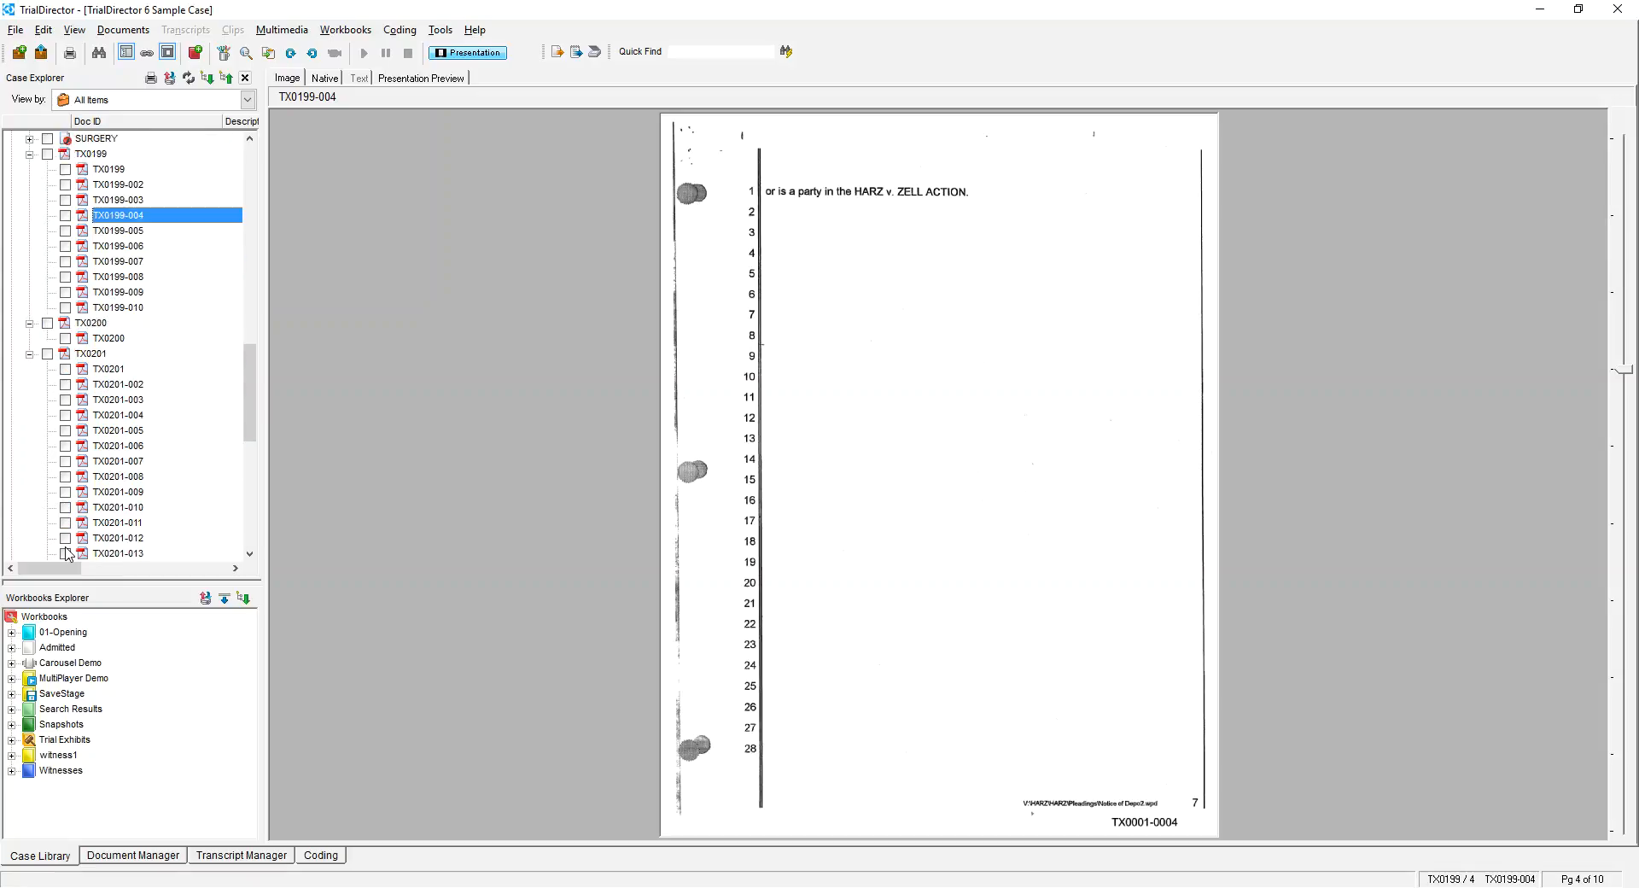
scroll(68, 553, down, 3)
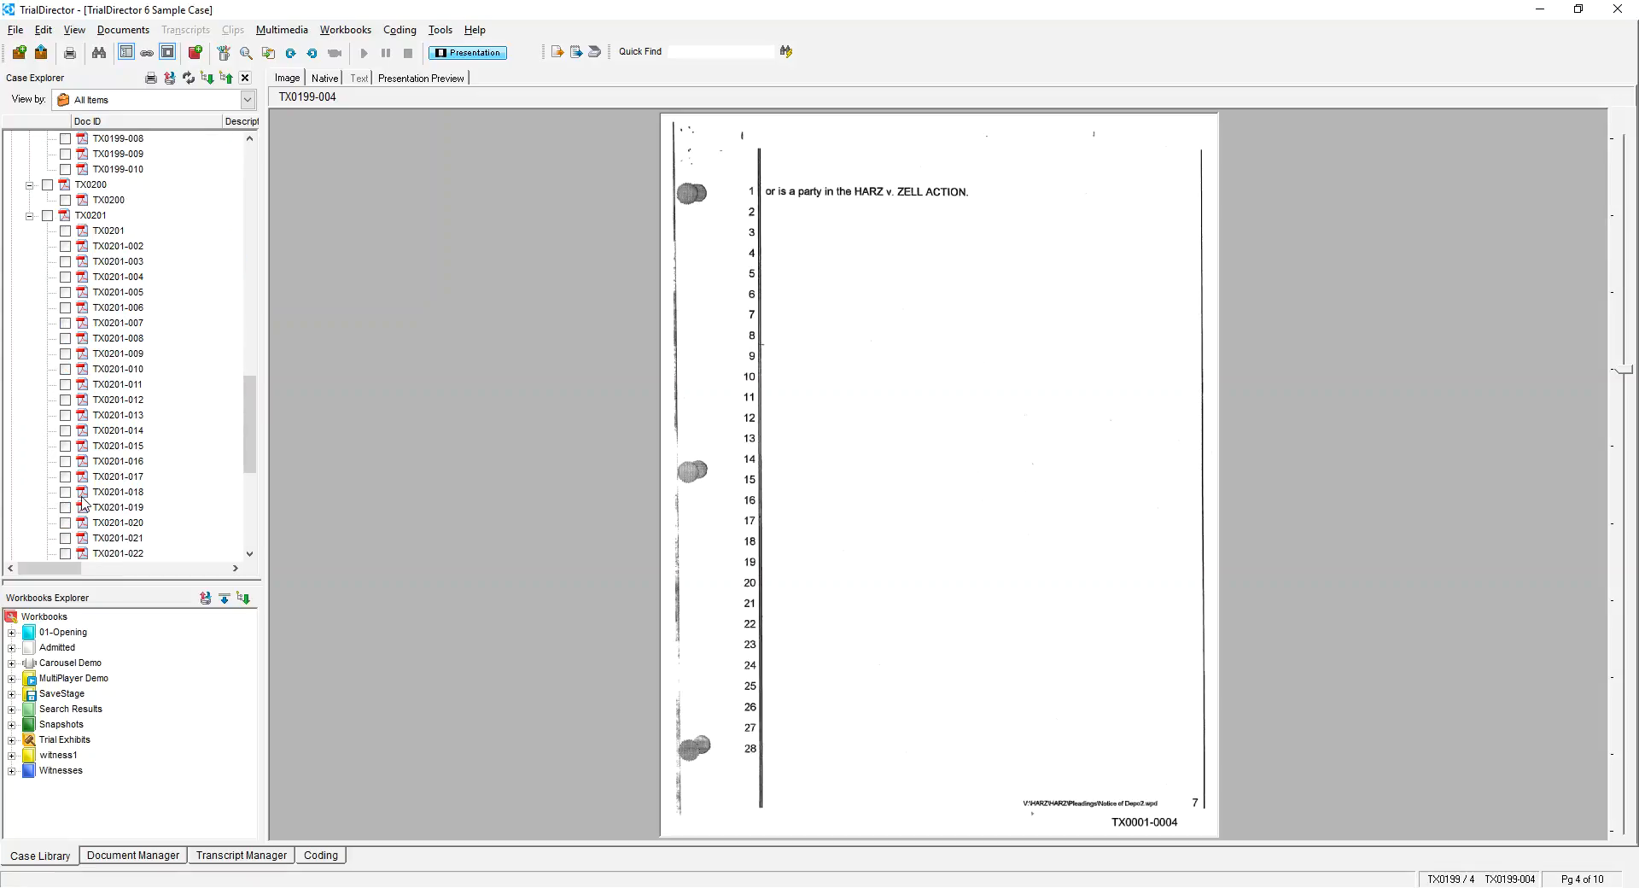
scroll(93, 254, up, 7)
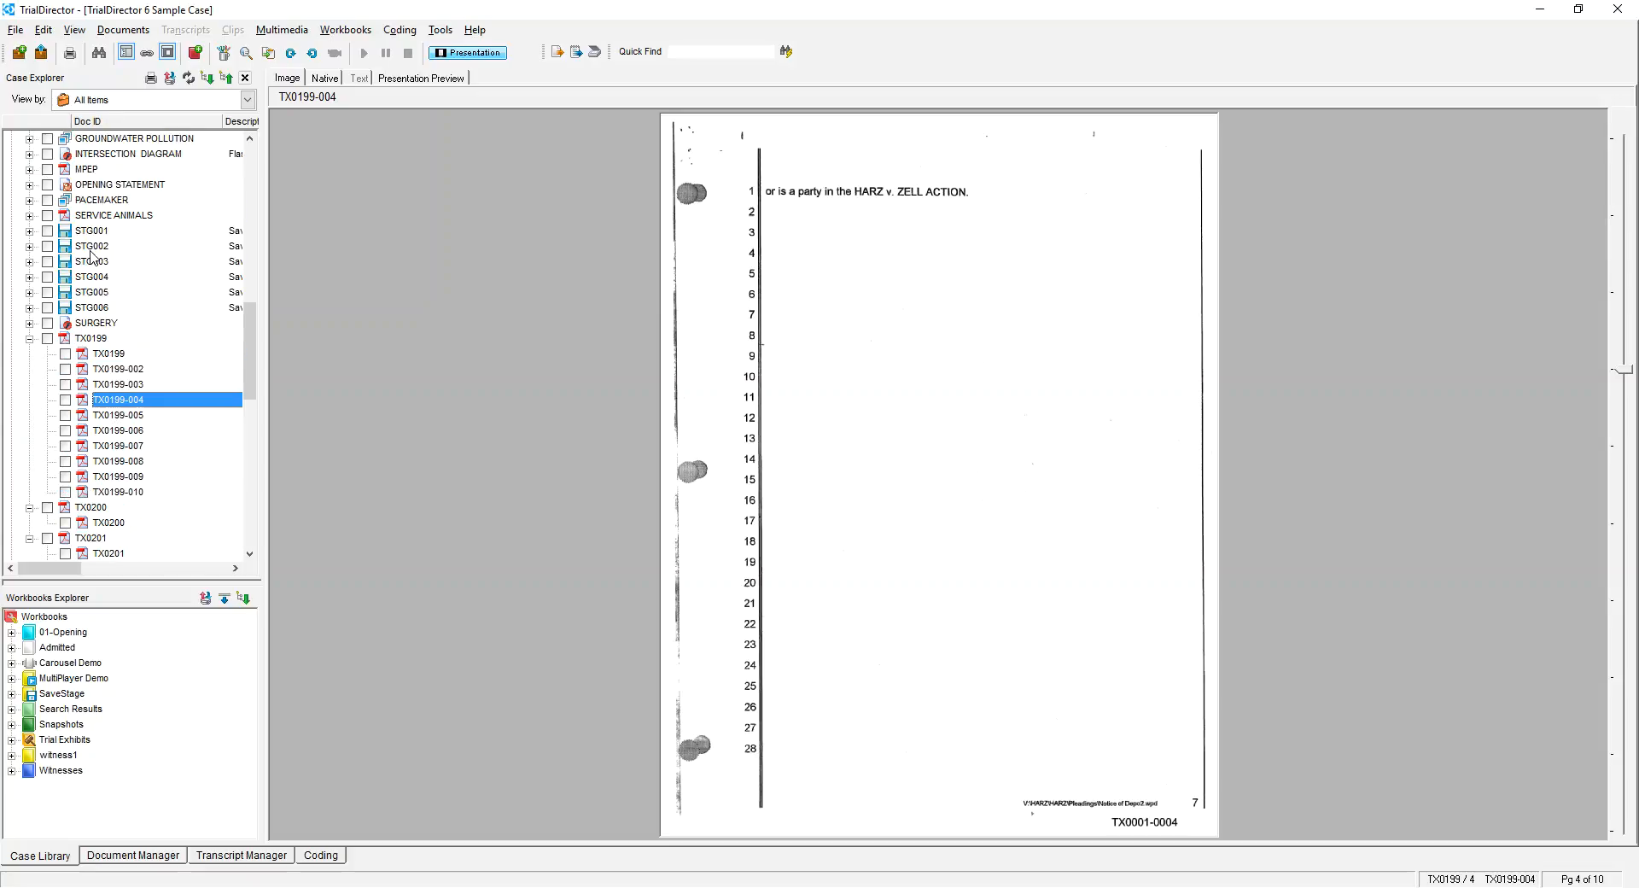
Select the TX0199 document and display its page TX0199-007.
click(57, 340)
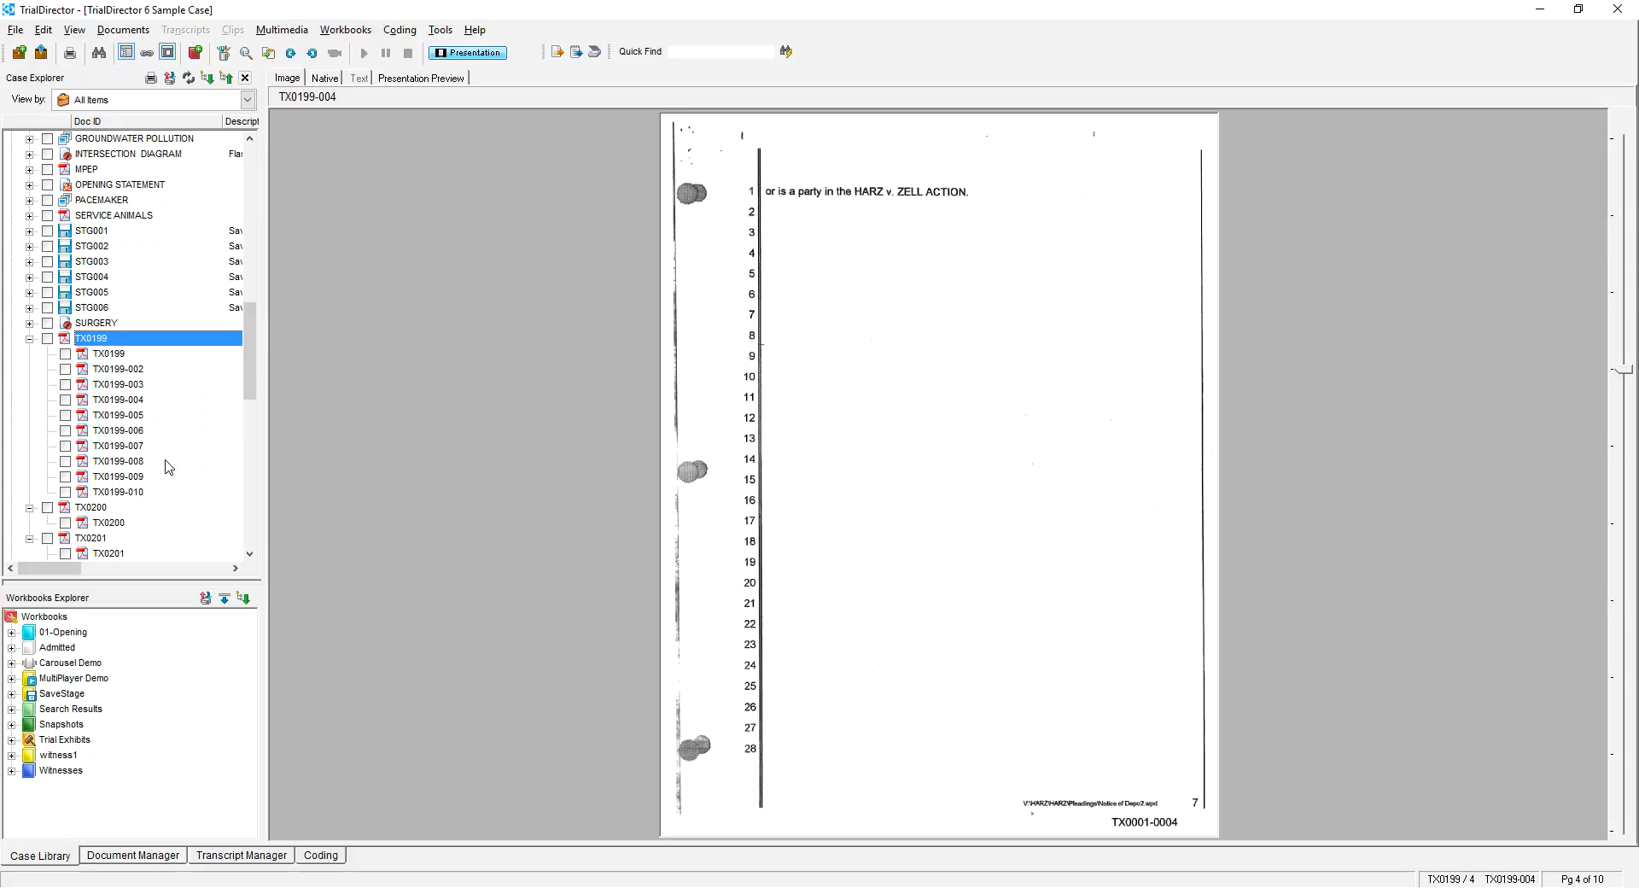
click(105, 400)
click(123, 446)
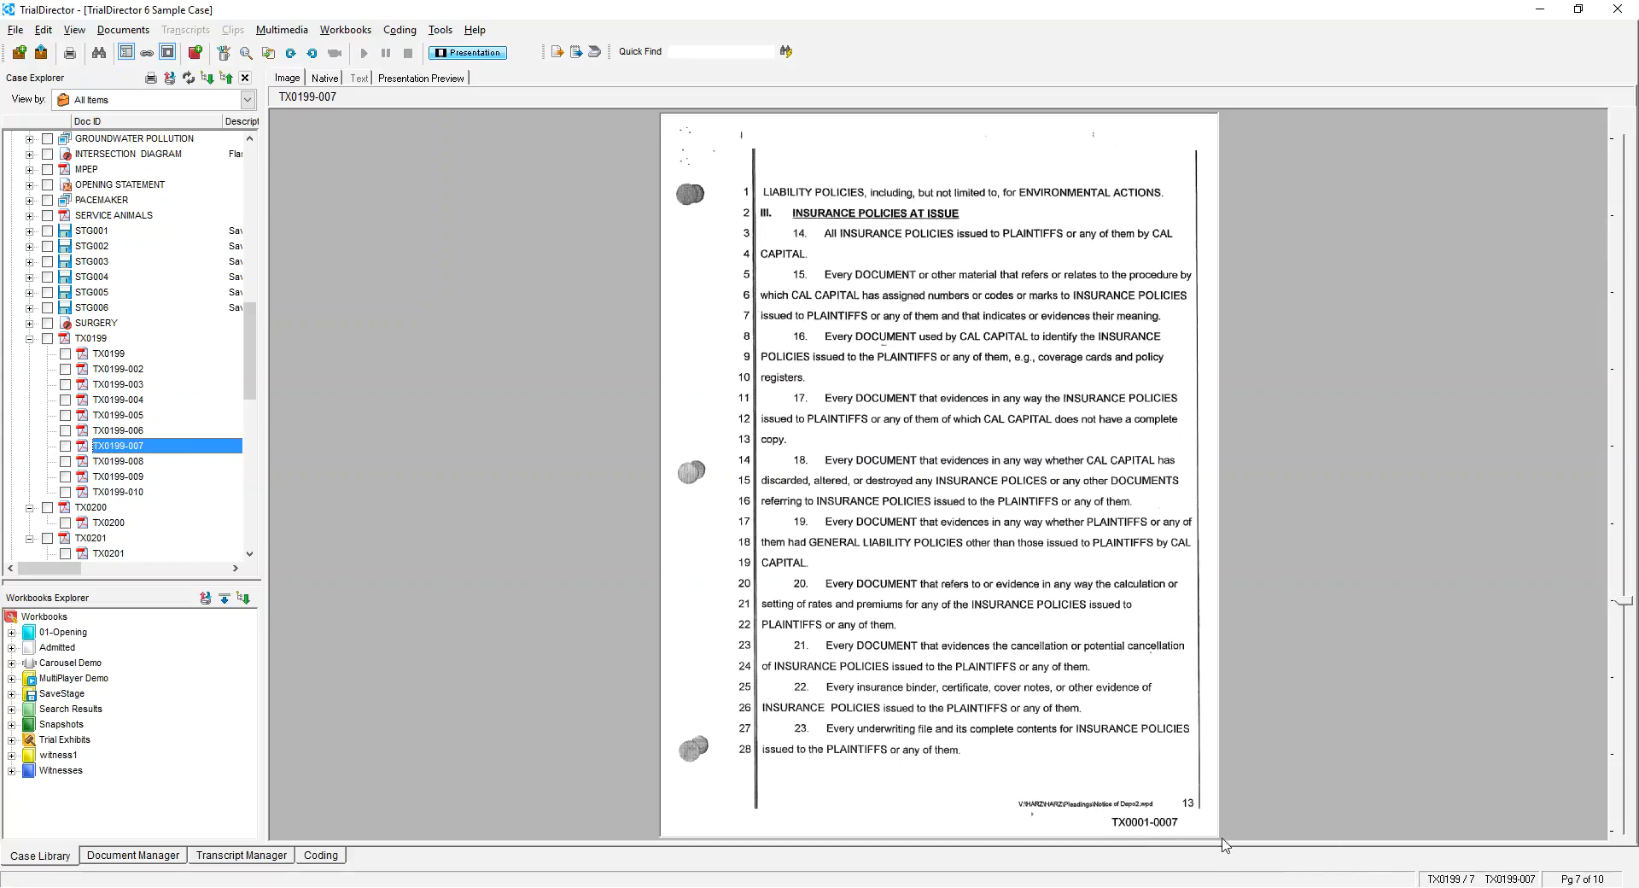
click(121, 434)
Open the Transcript Manager, expand the witness's deposition, and select clips SK-001 and SK-002 to examine their naming.
click(250, 857)
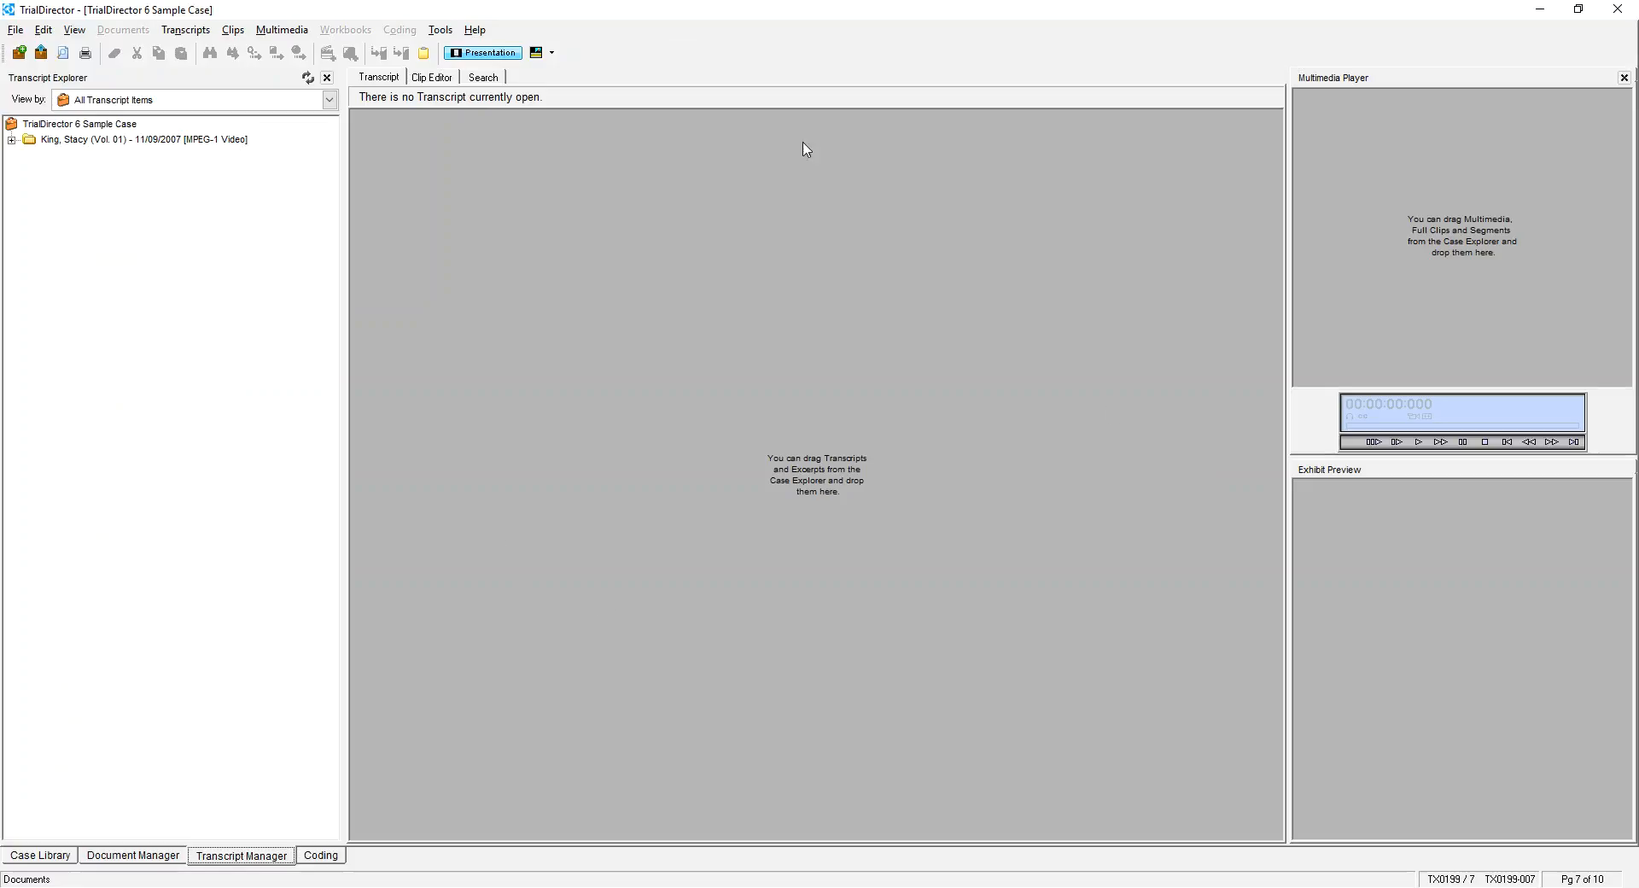
click(11, 140)
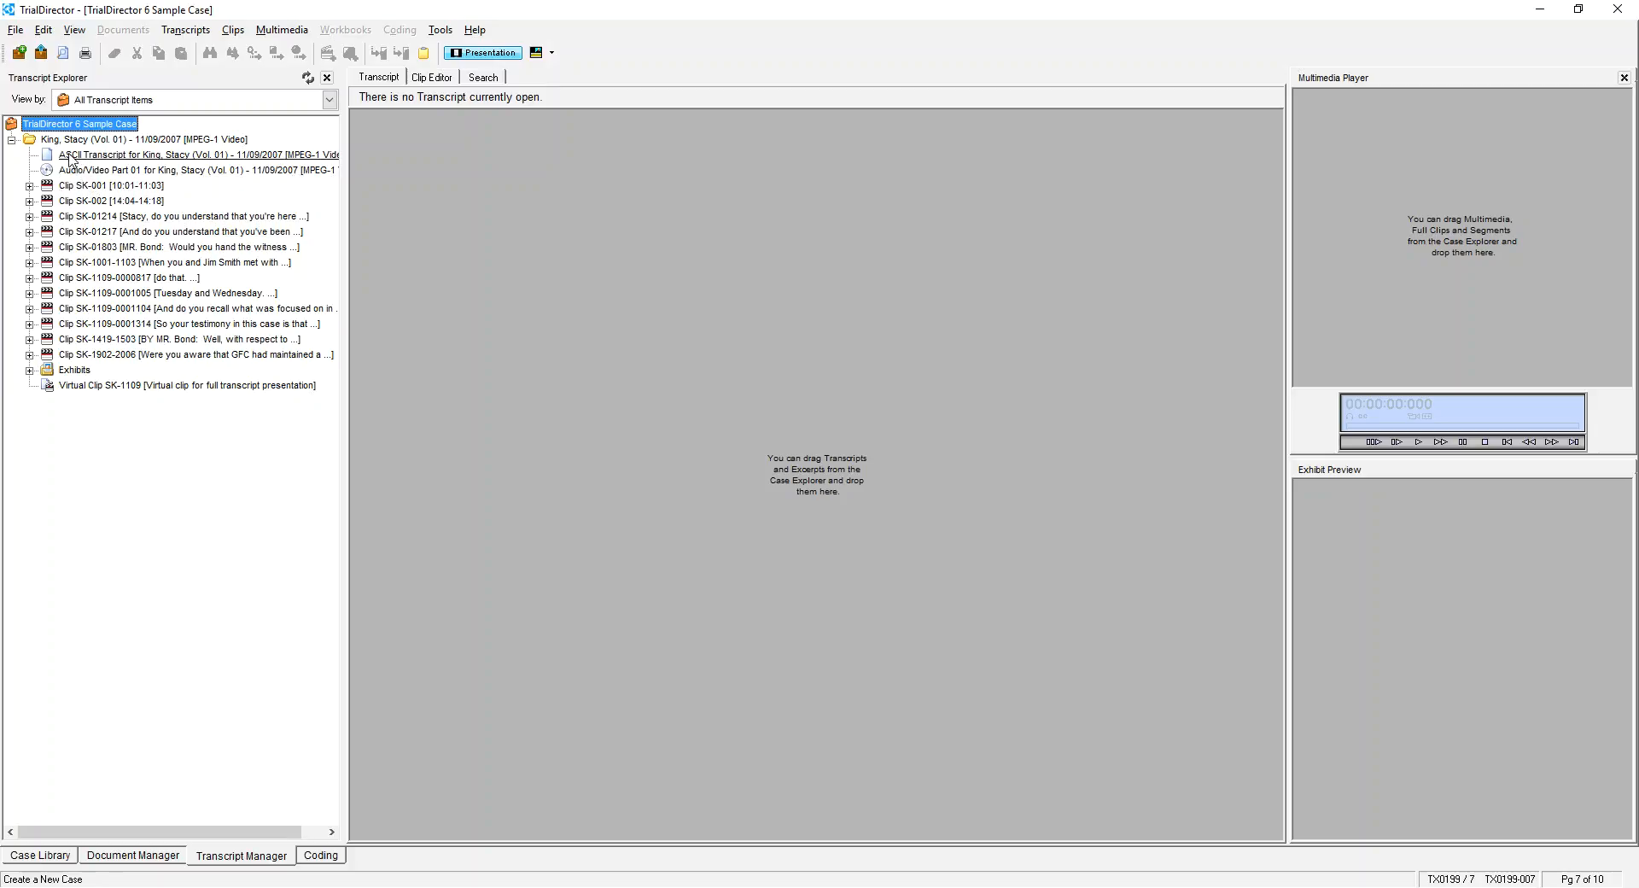
click(83, 141)
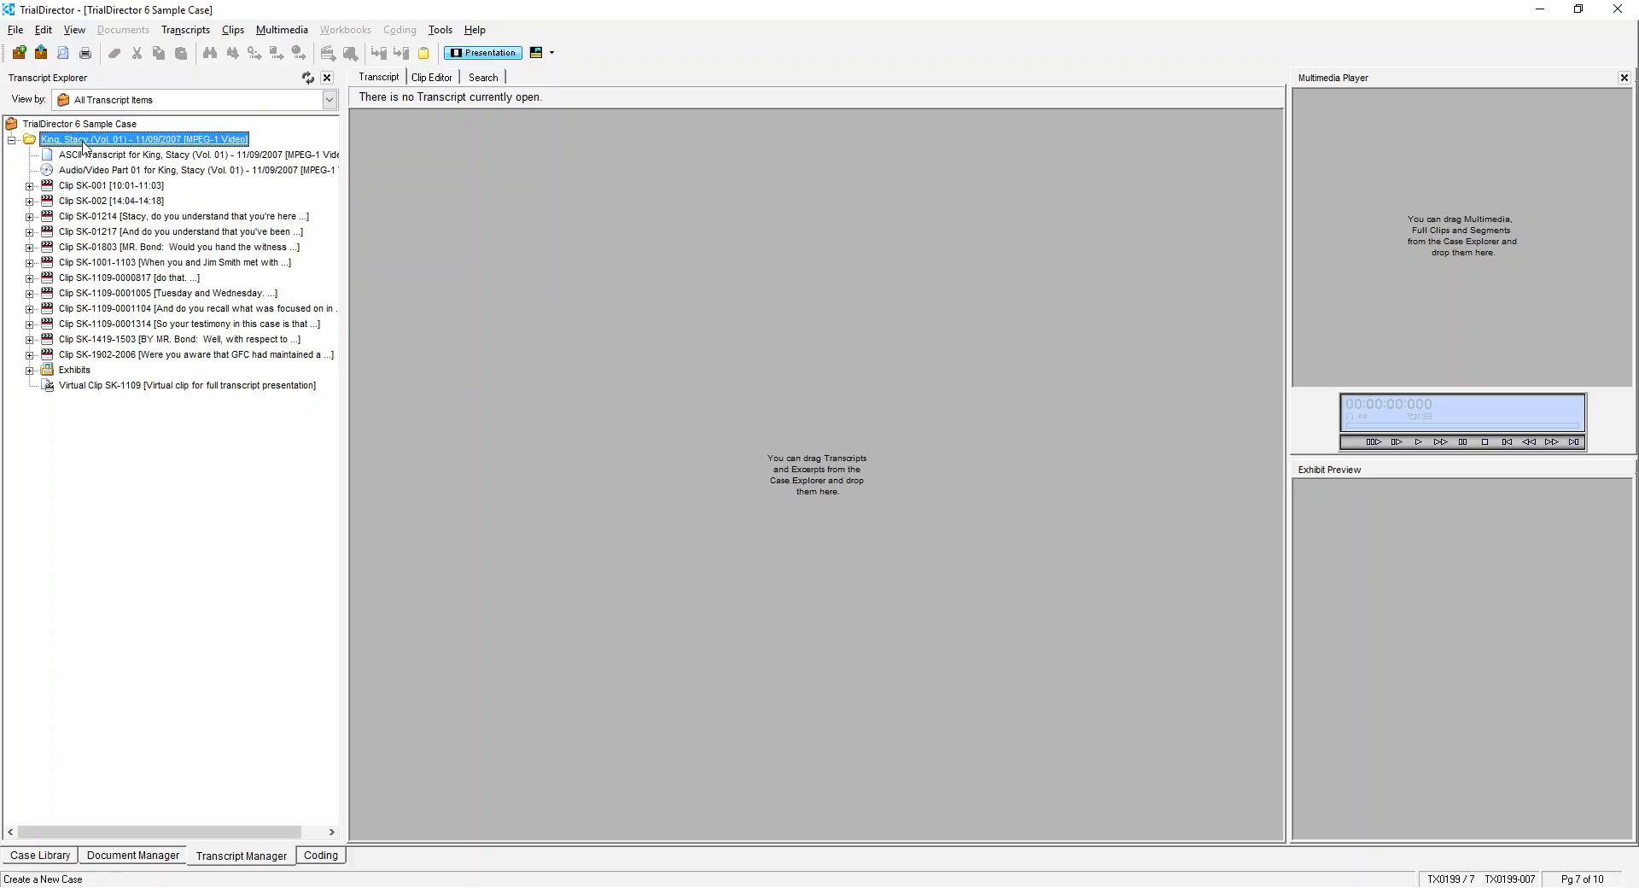
click(94, 187)
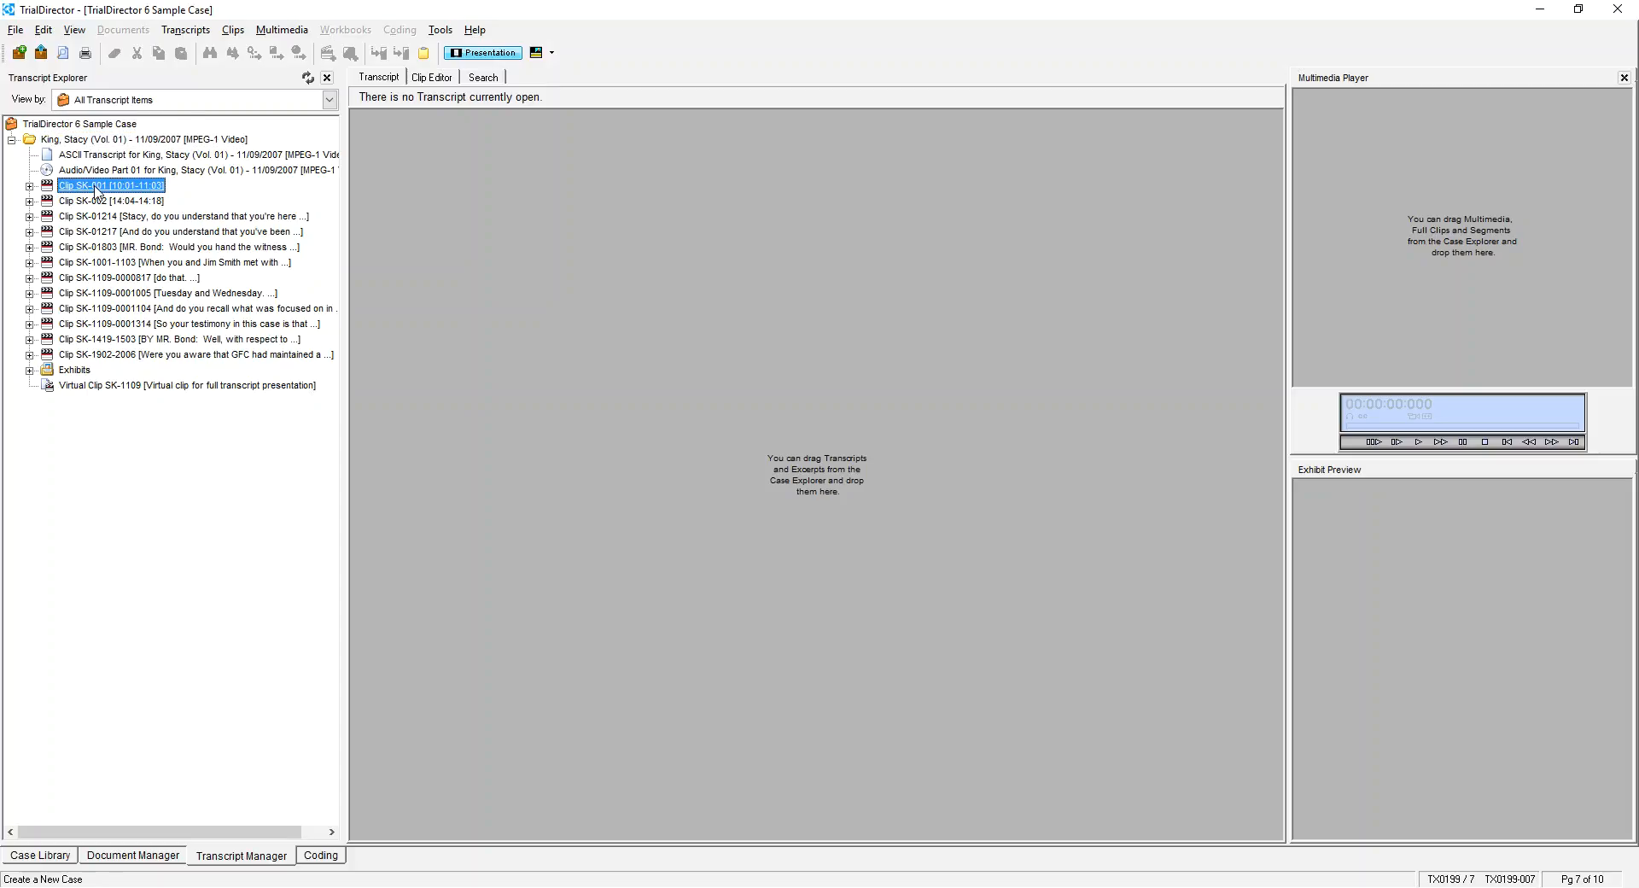
click(100, 202)
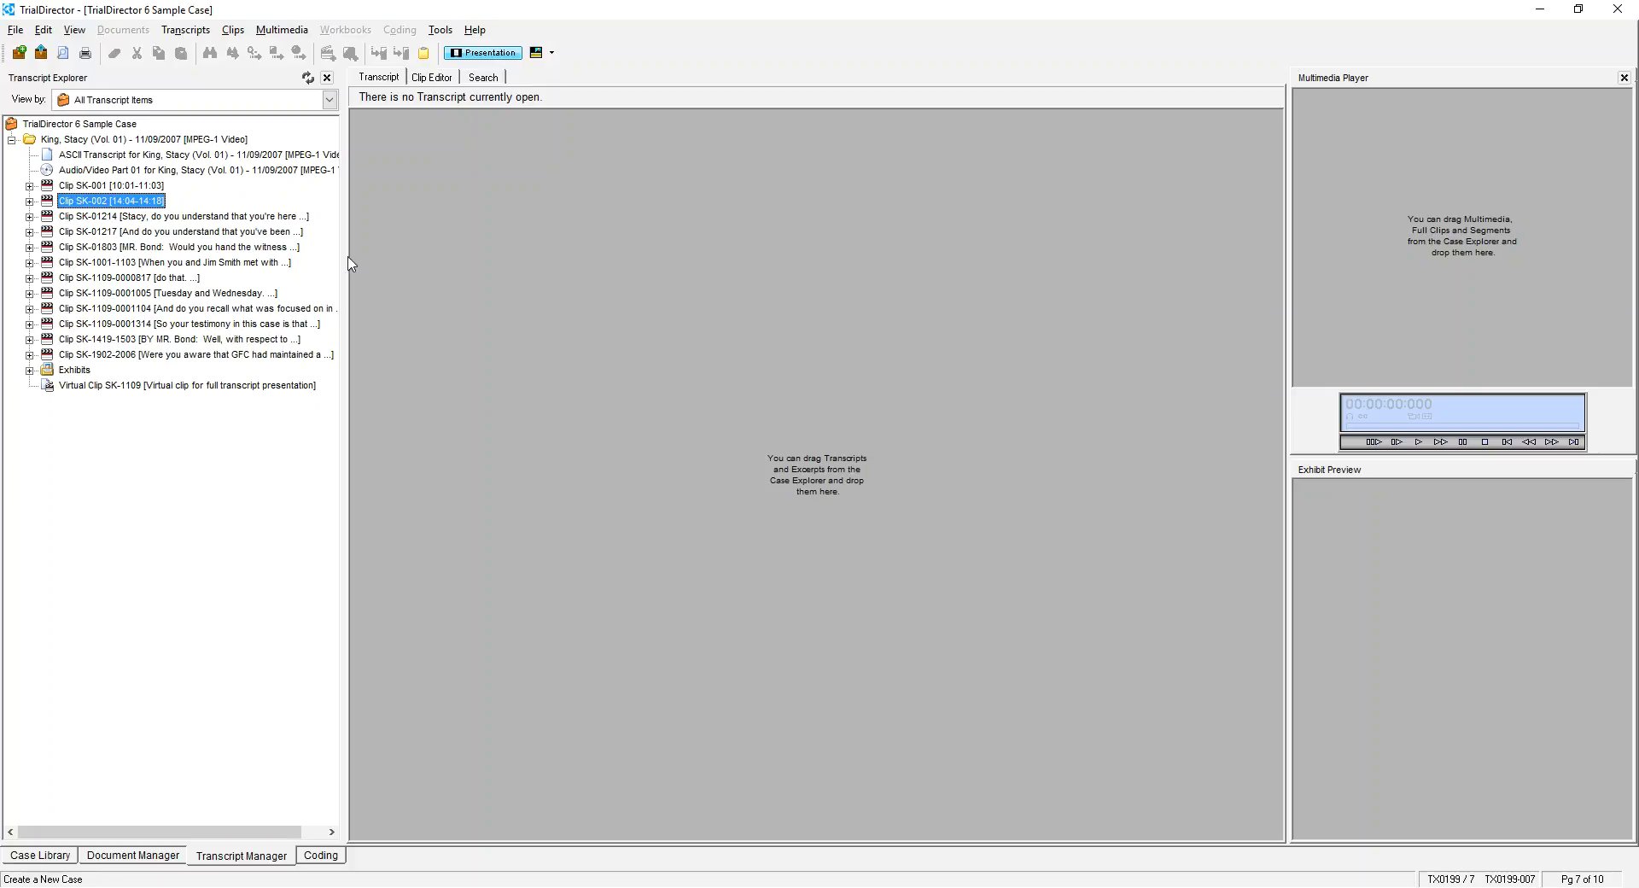
Filter the Transcript Explorer to show only Clips, and select SK-001 and SK-002 in the list.
click(330, 101)
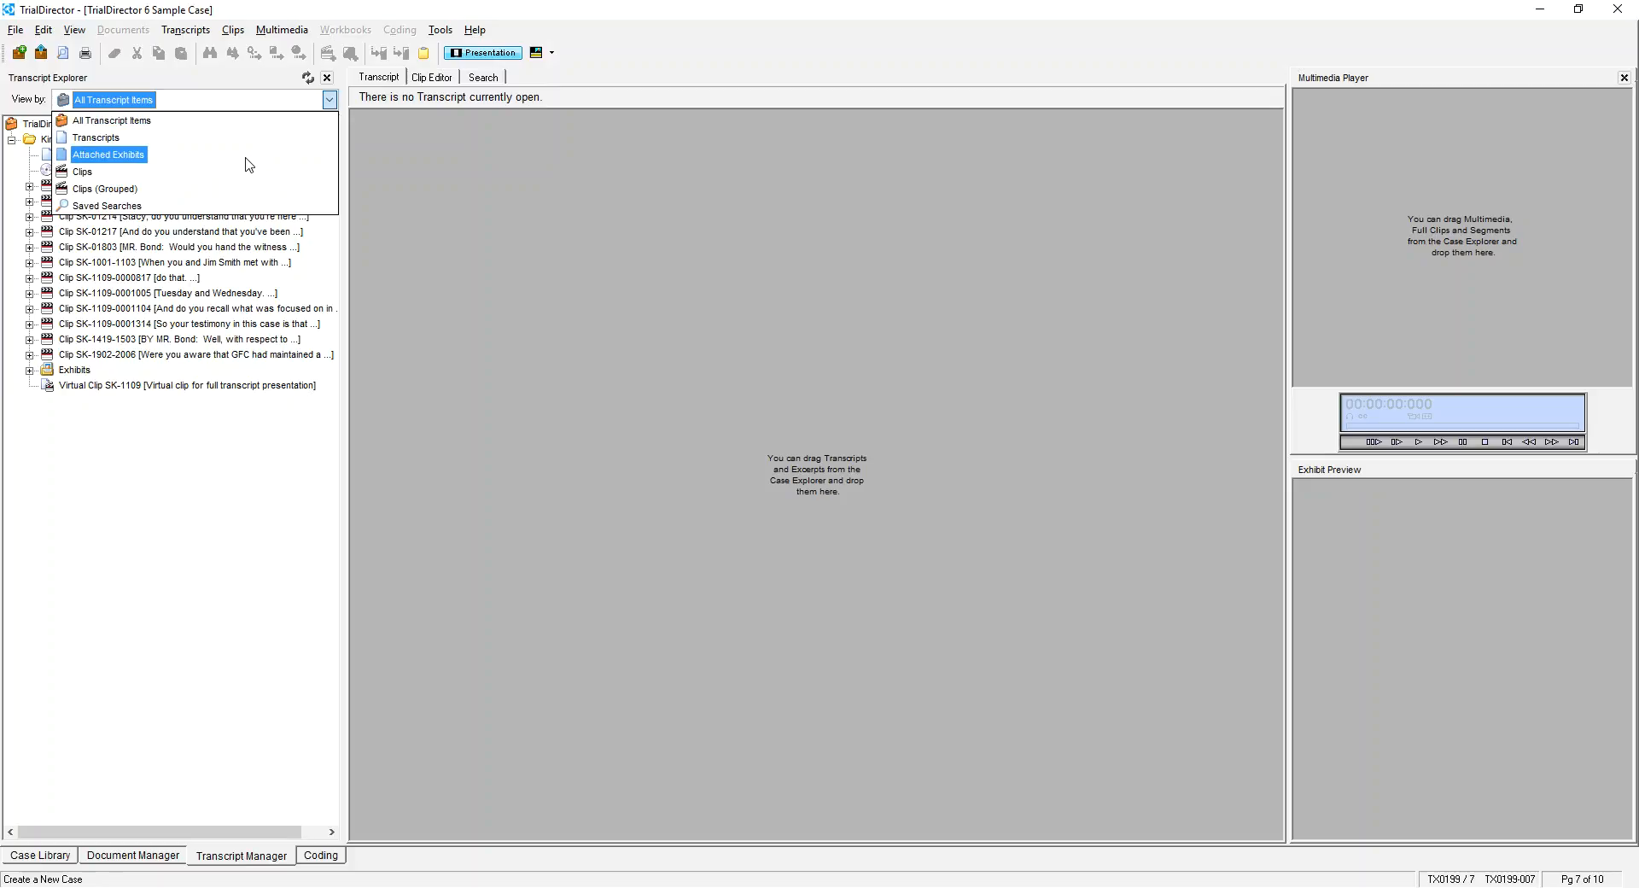
click(229, 178)
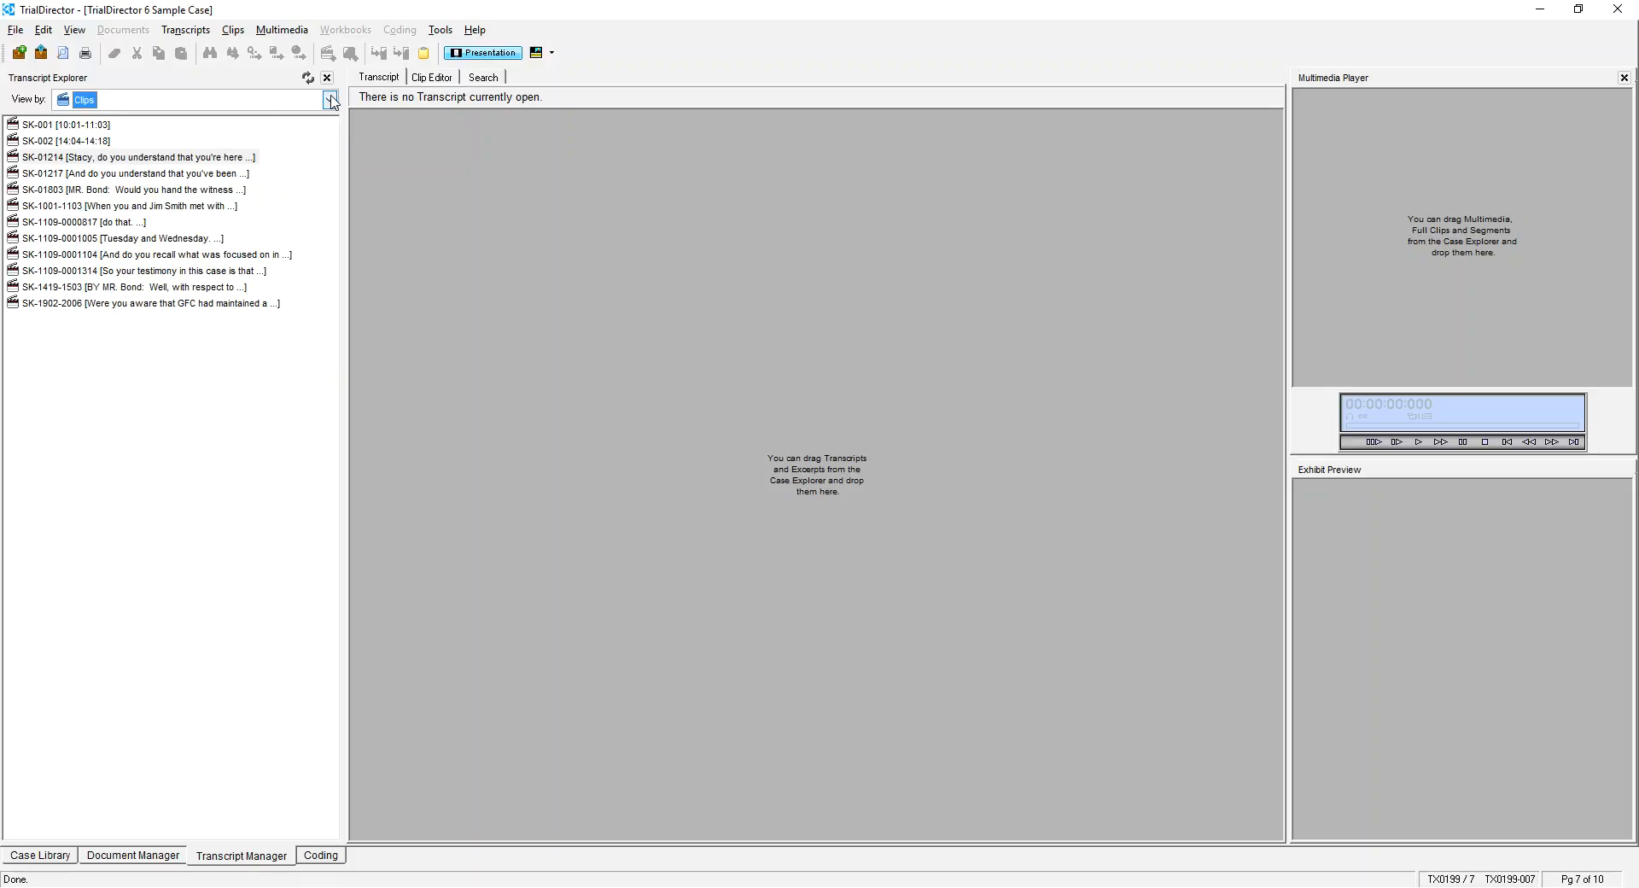
click(95, 127)
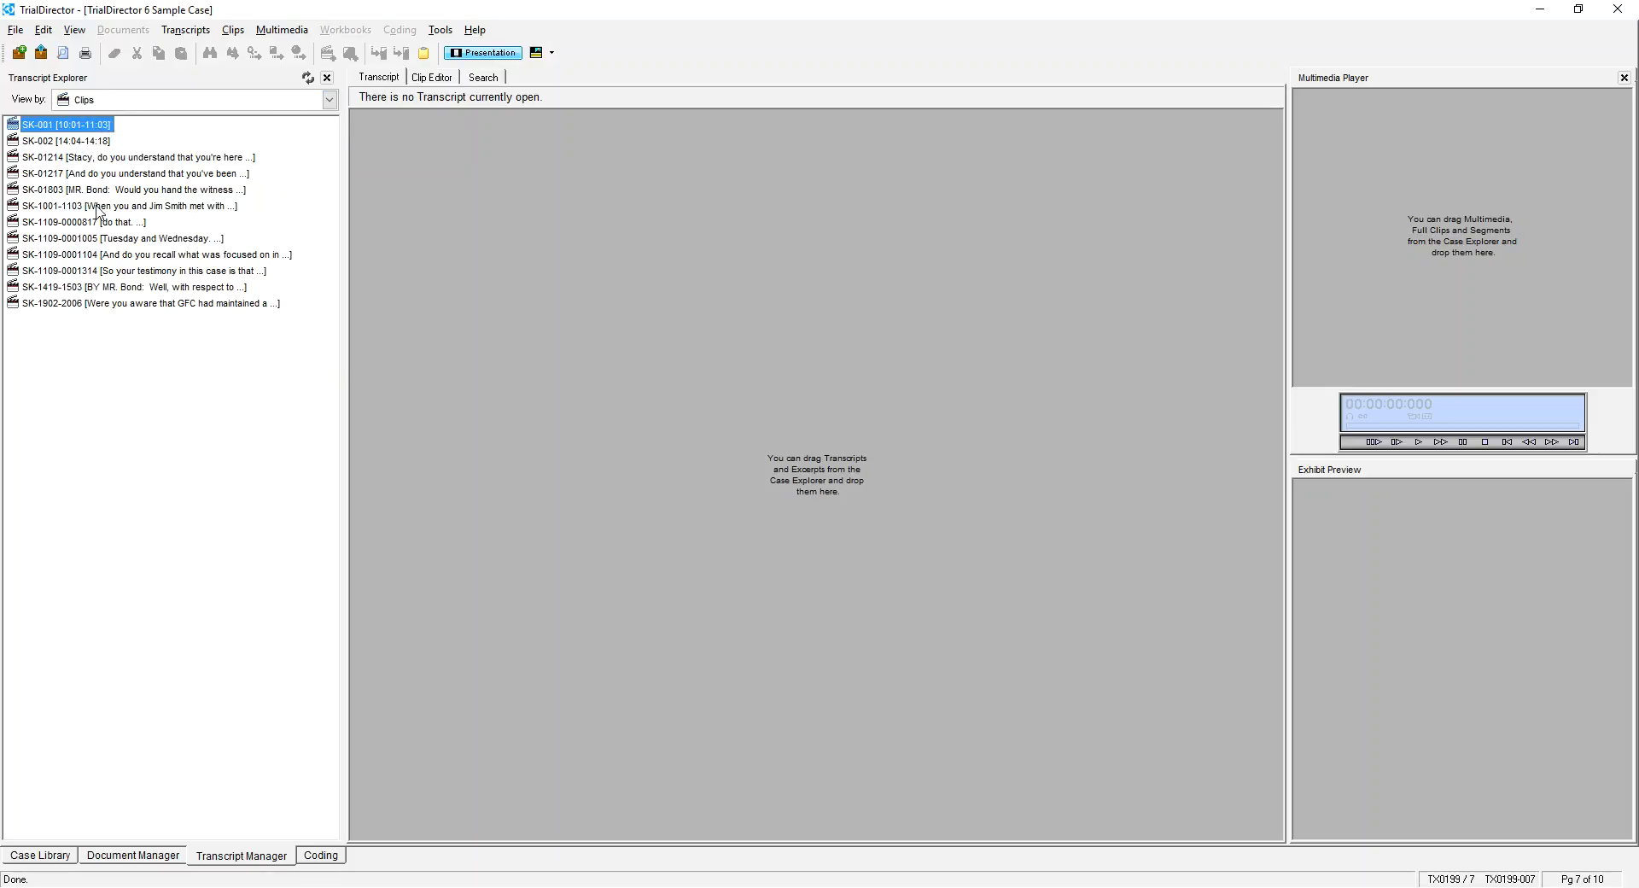
click(98, 141)
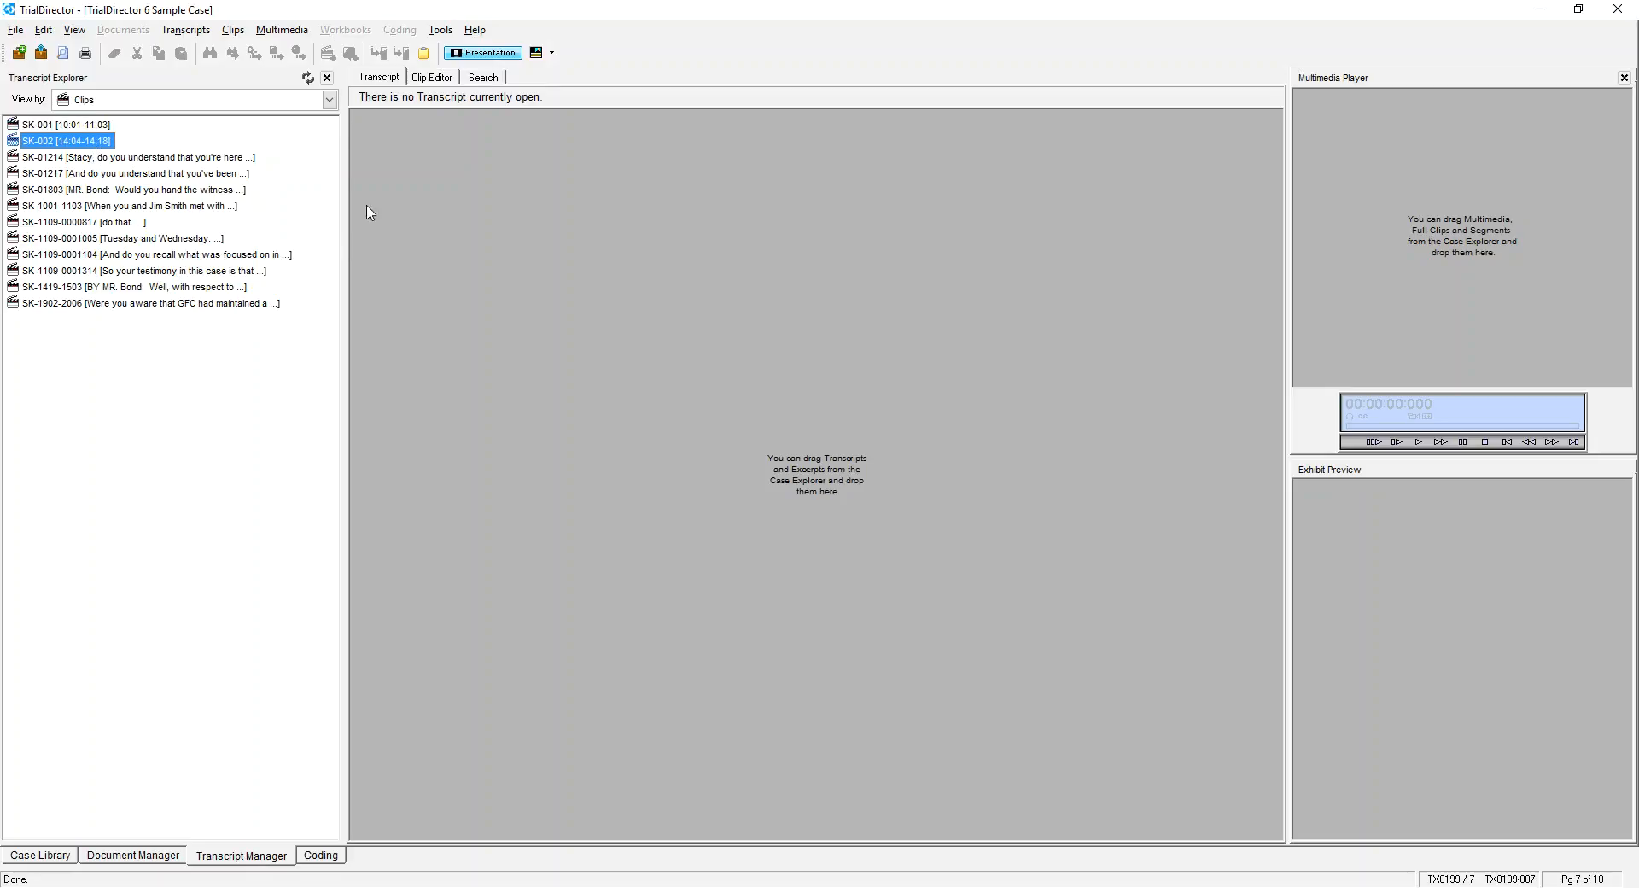
View the empty Clip Editor, return to the Transcript view, and select clip SK-1419-1503 to examine its name.
click(439, 77)
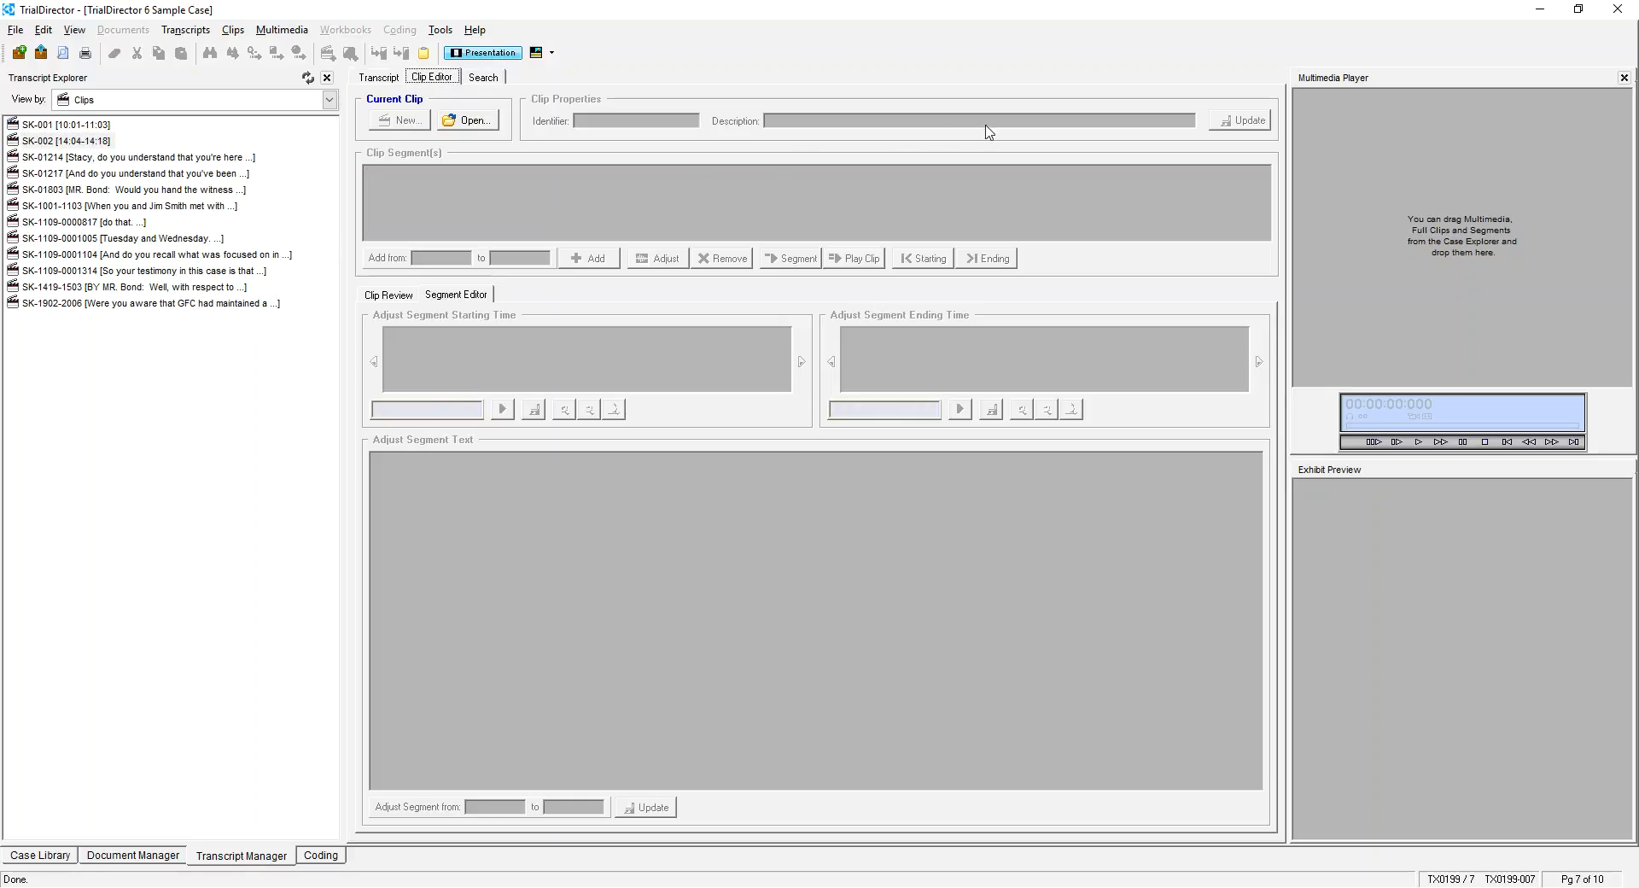
click(391, 78)
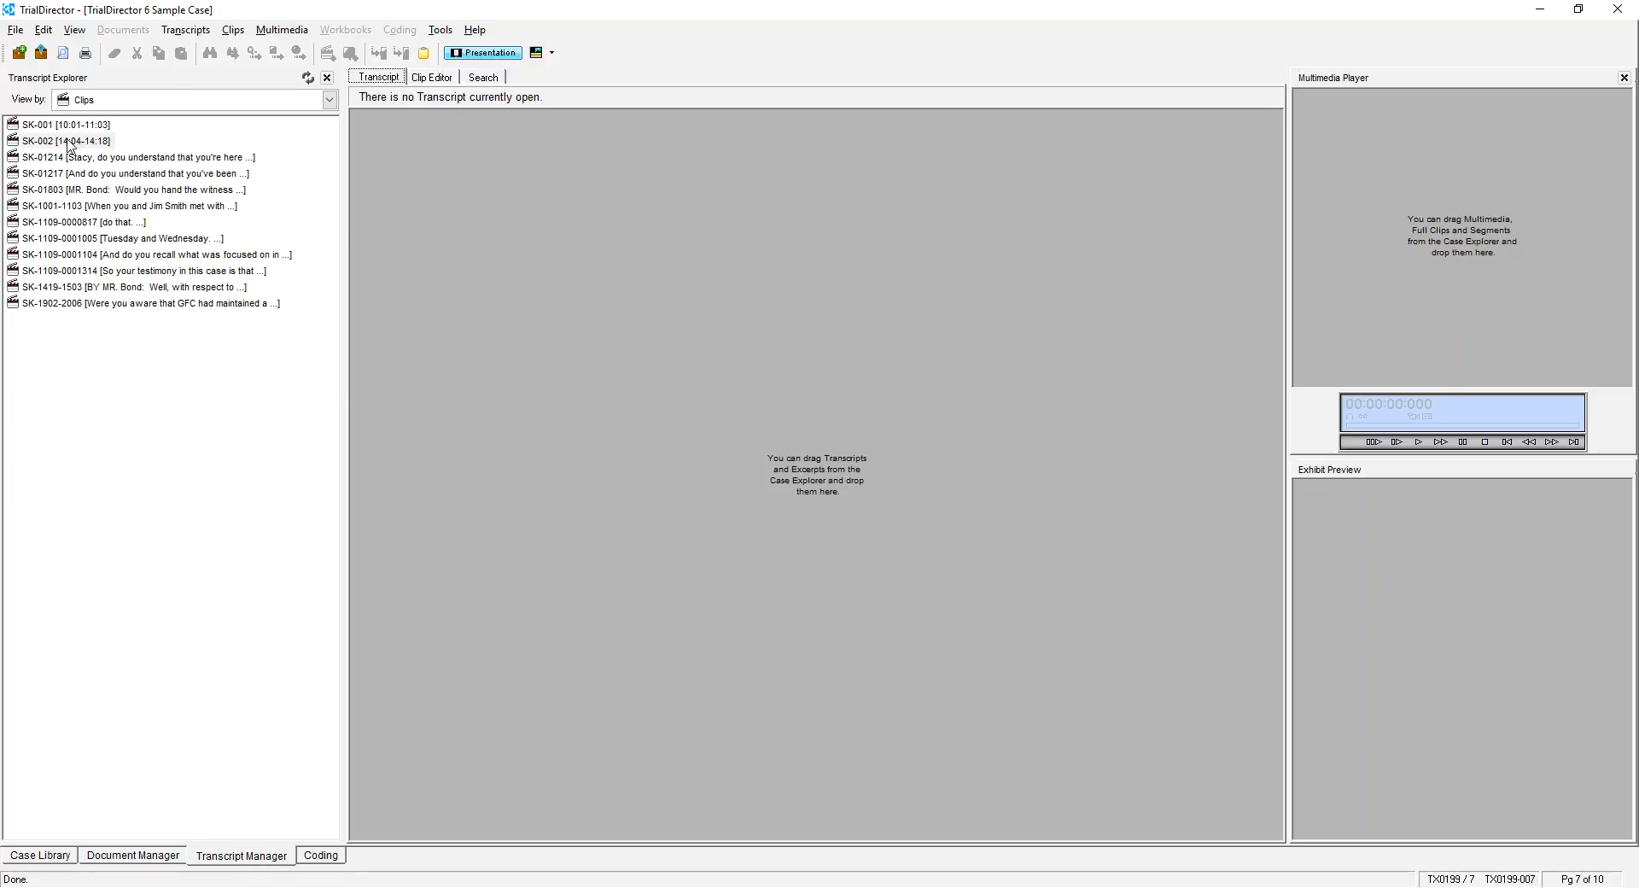
click(81, 287)
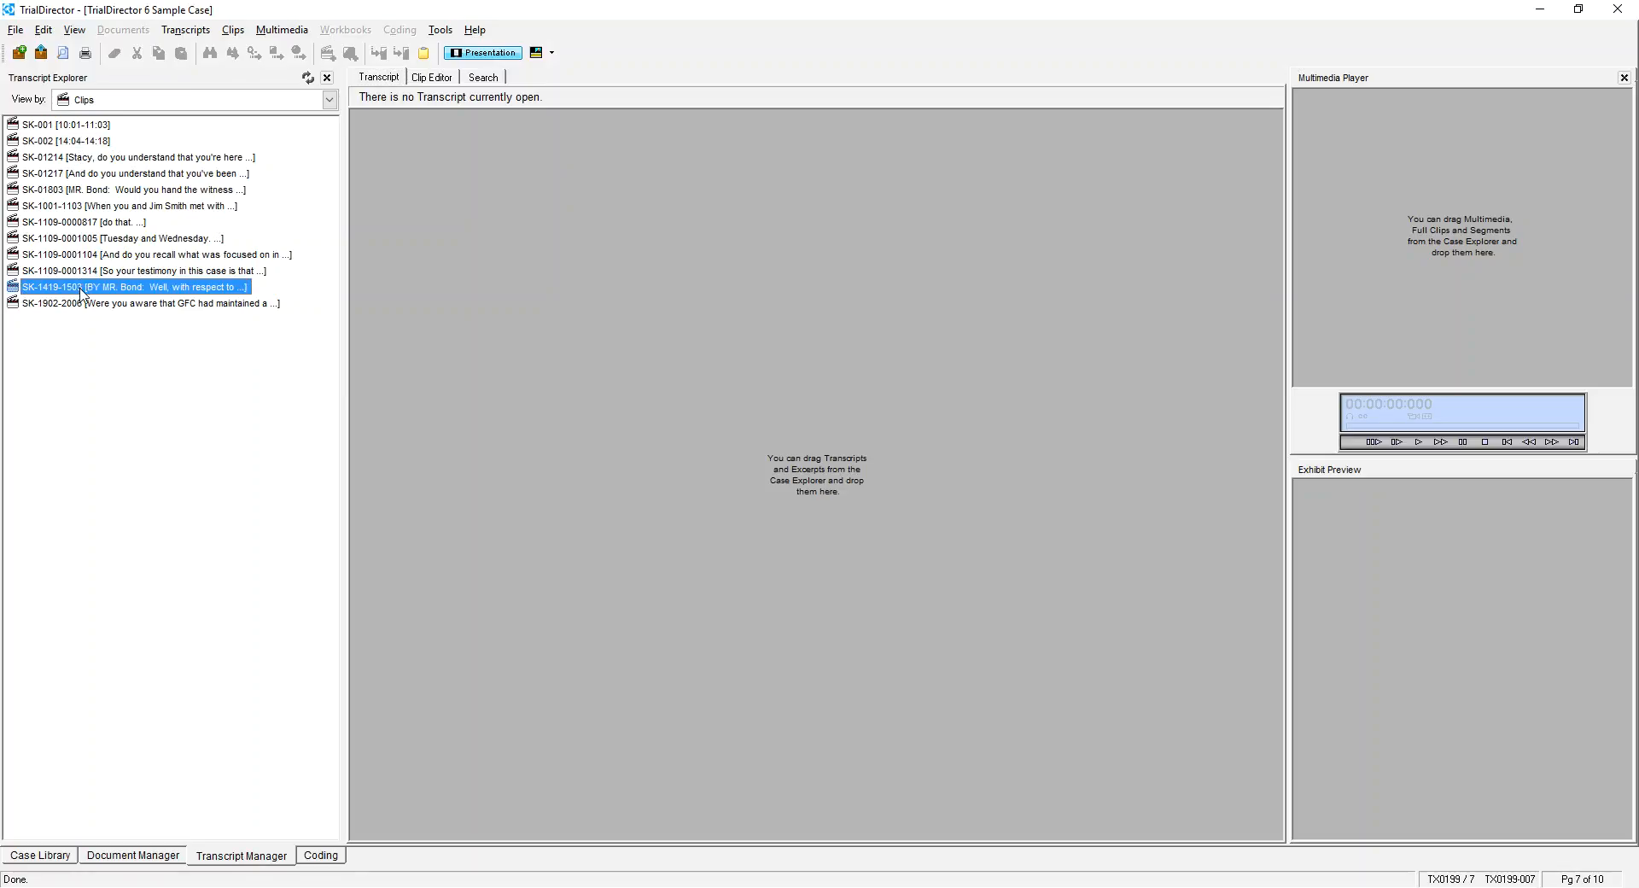
List all transcript items, open the witness's ASCII deposition transcript, and browse to the testimony on page 10.
click(329, 100)
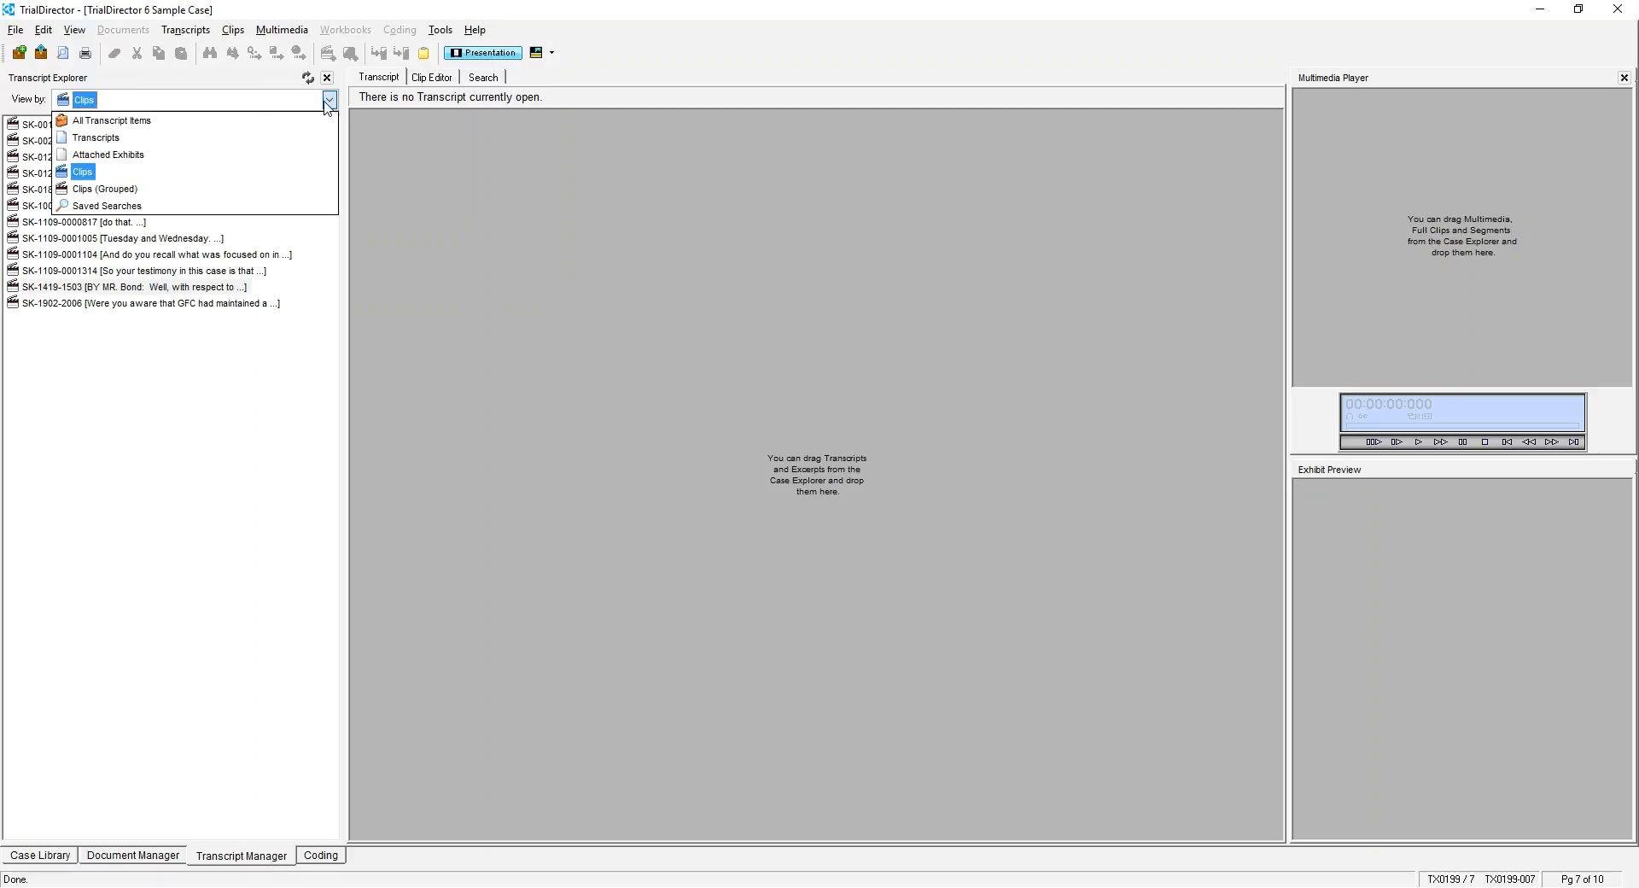
click(145, 128)
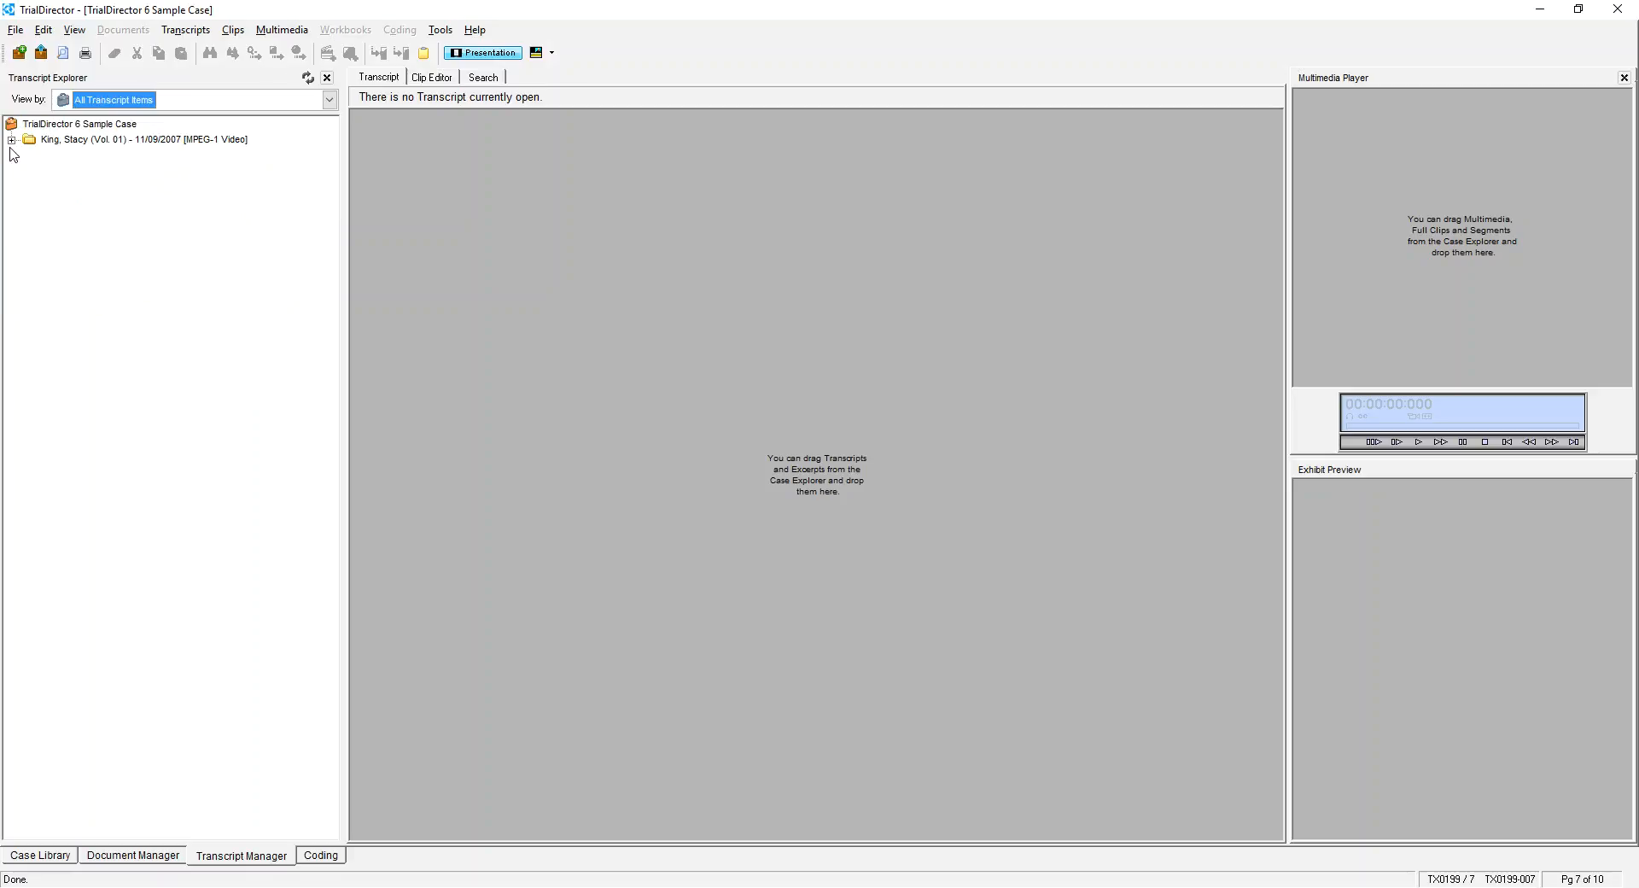
double_click(131, 157)
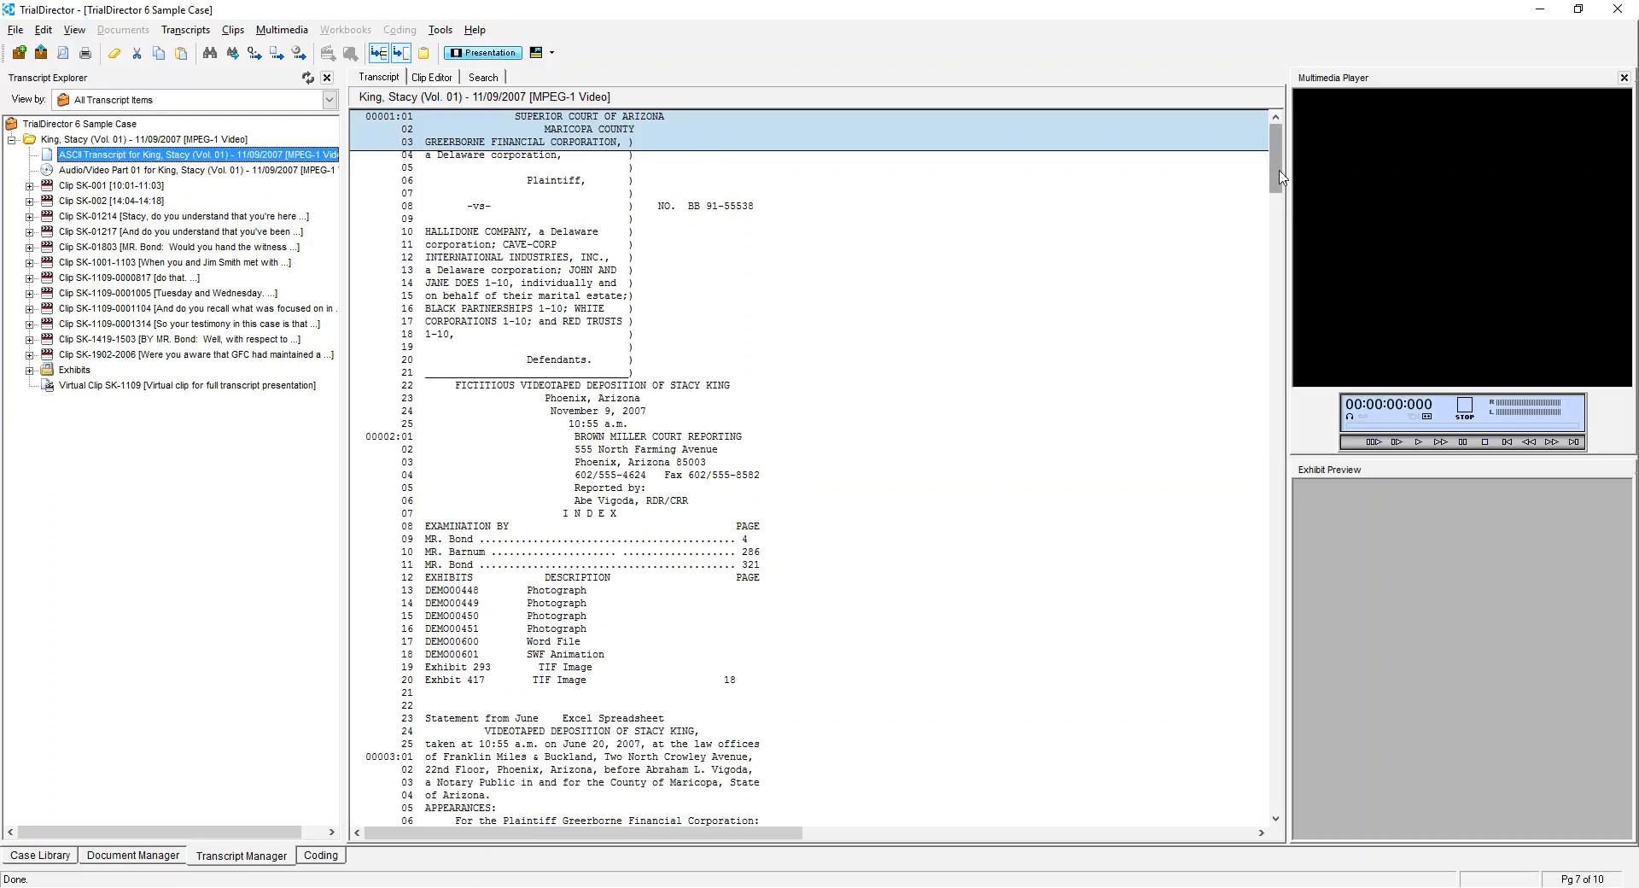
drag(1280, 177, 1291, 443)
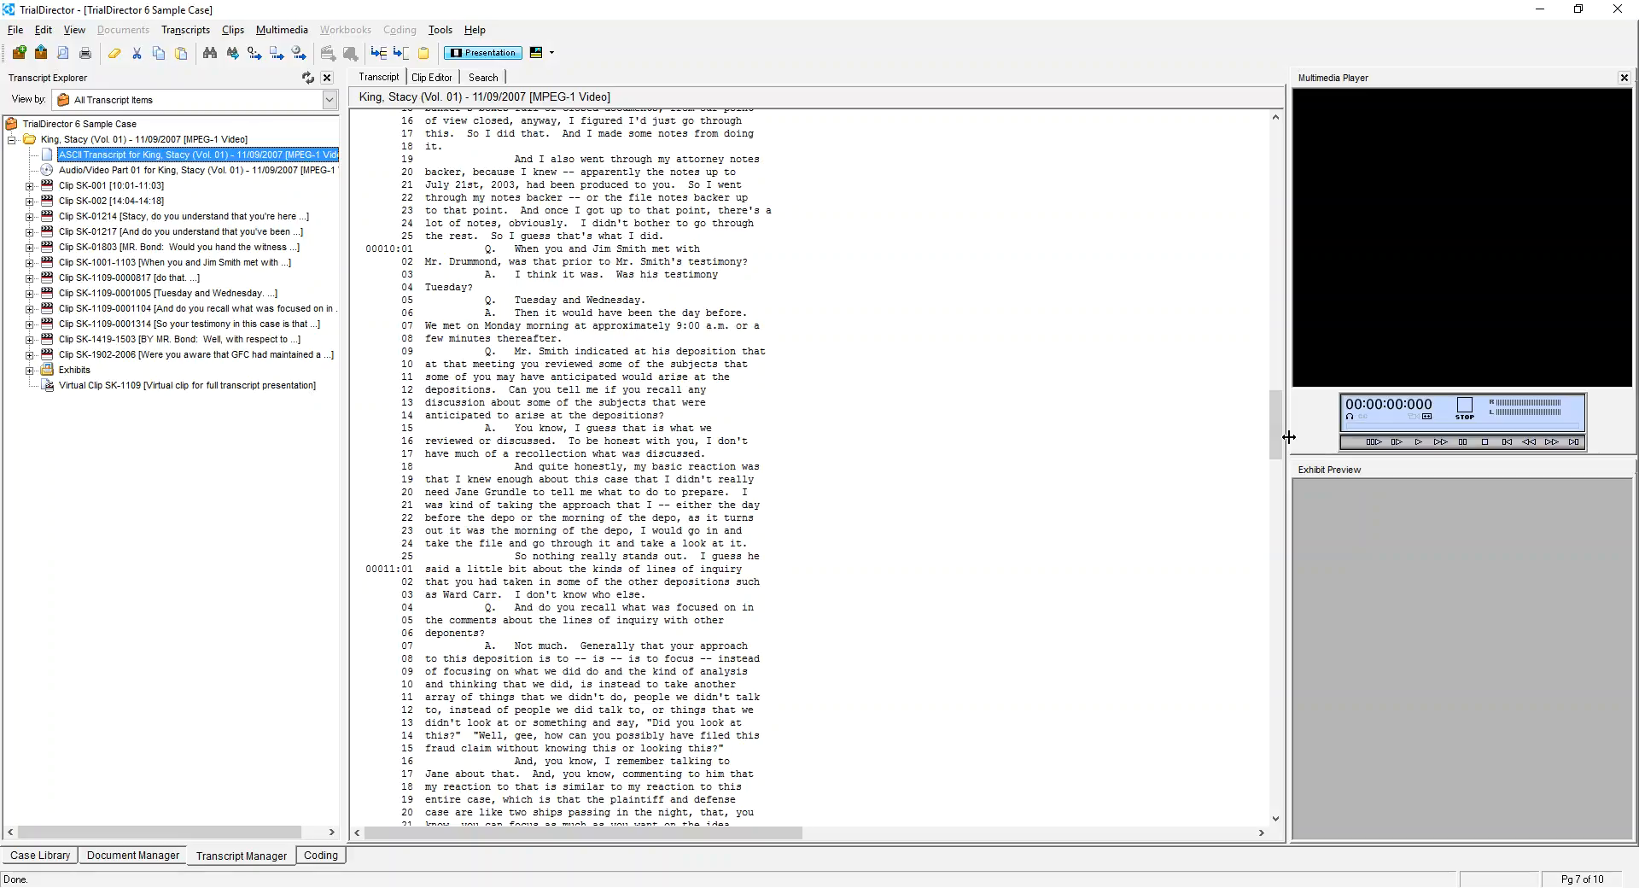
Search the open deposition transcript for the word "objection".
click(209, 53)
text(objection)
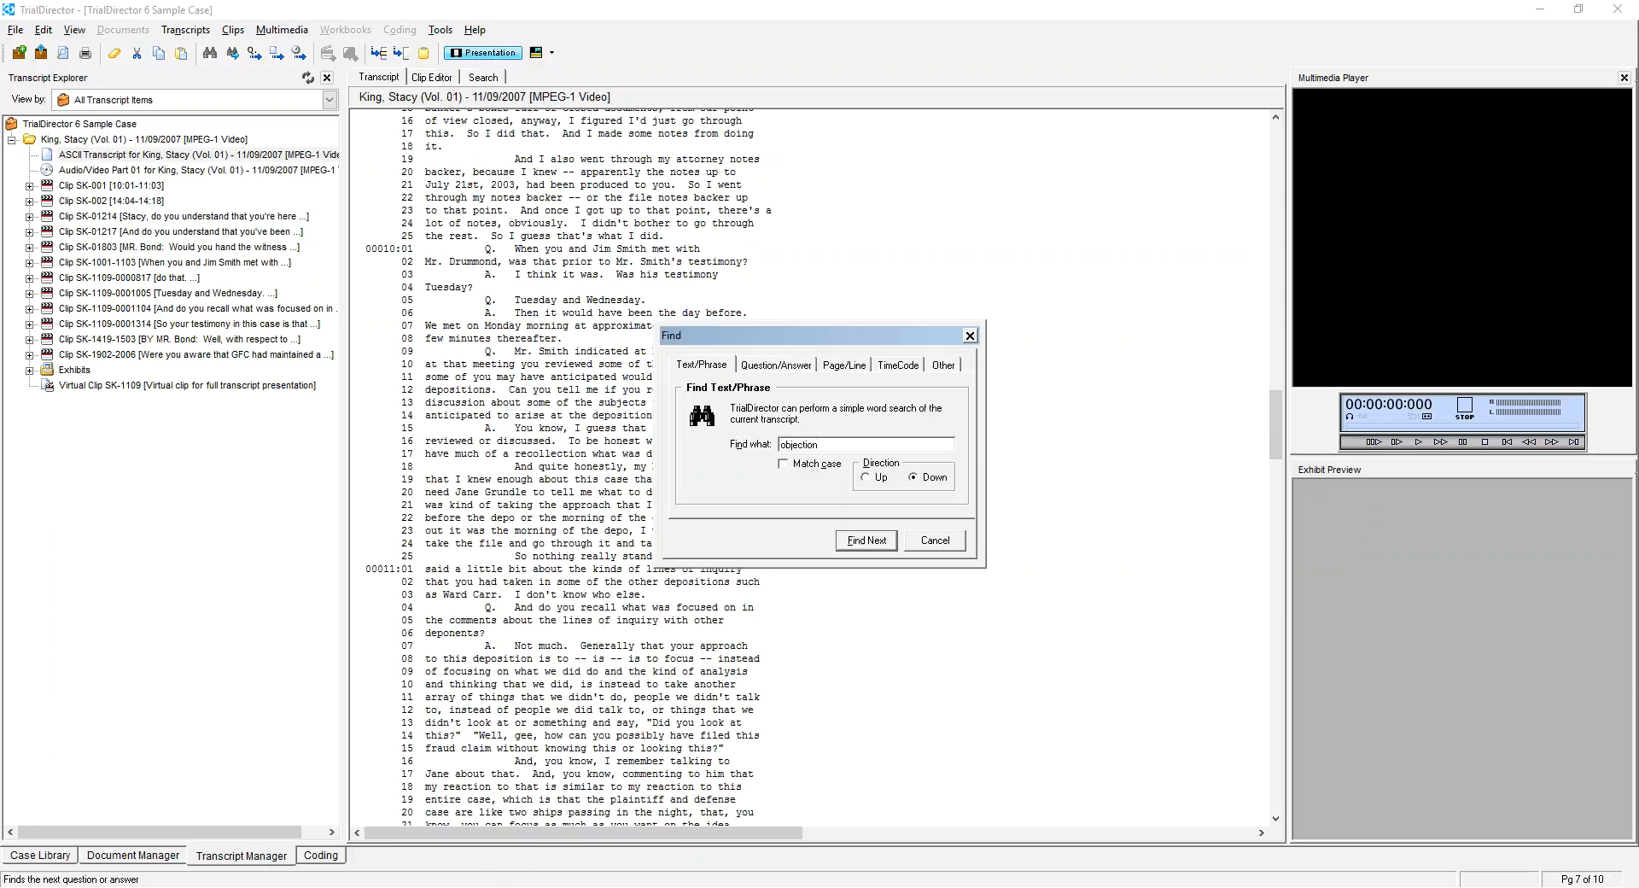
key(Return)
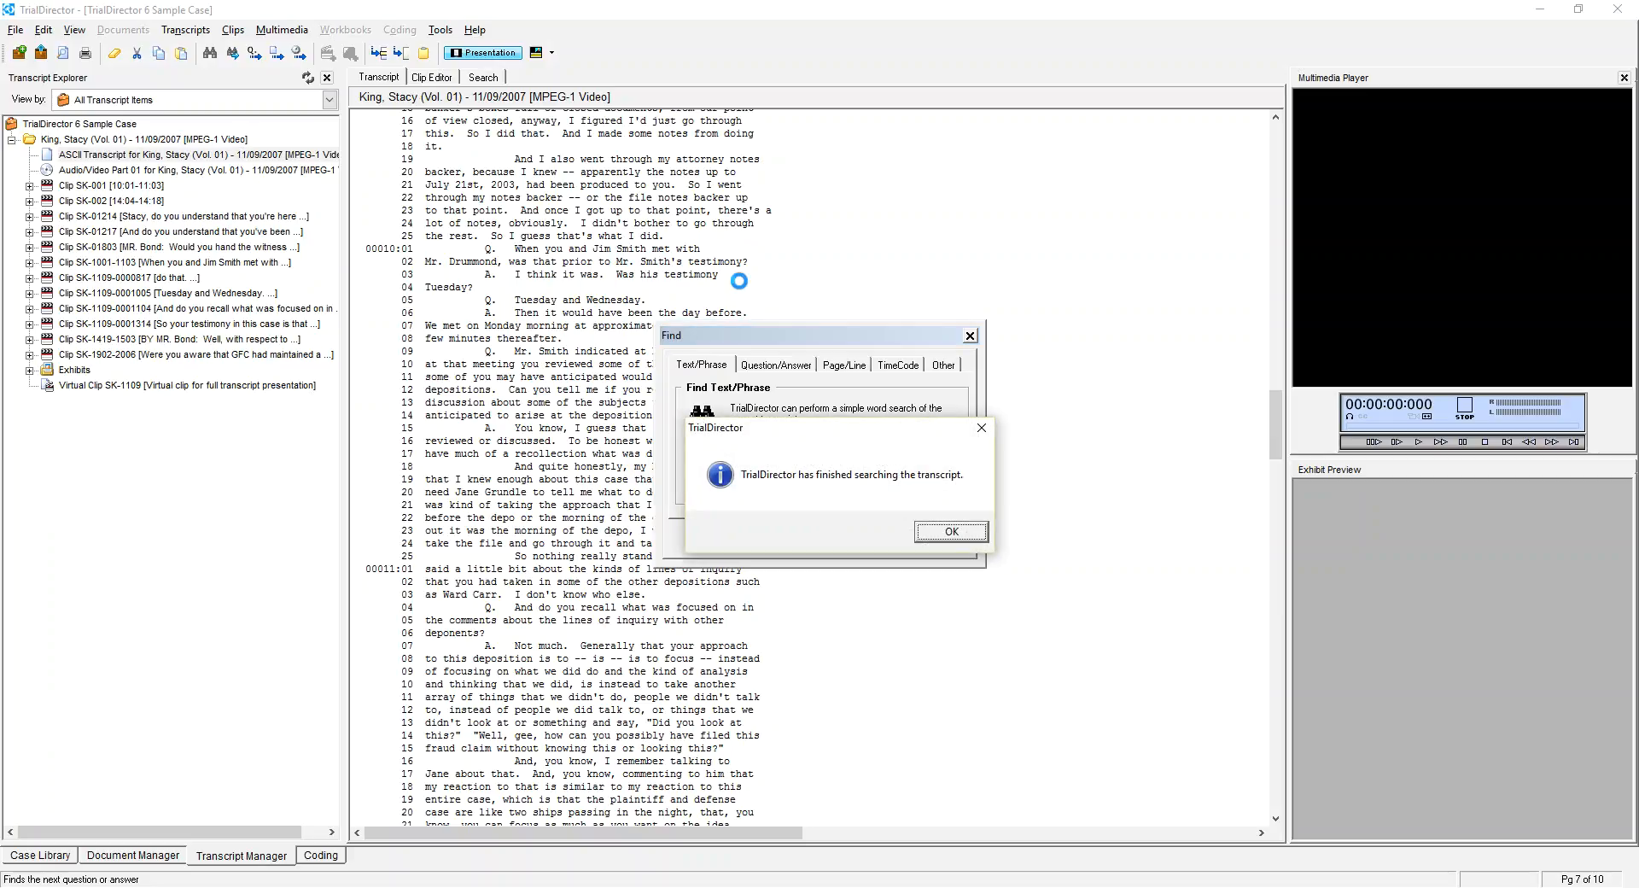
key(Return)
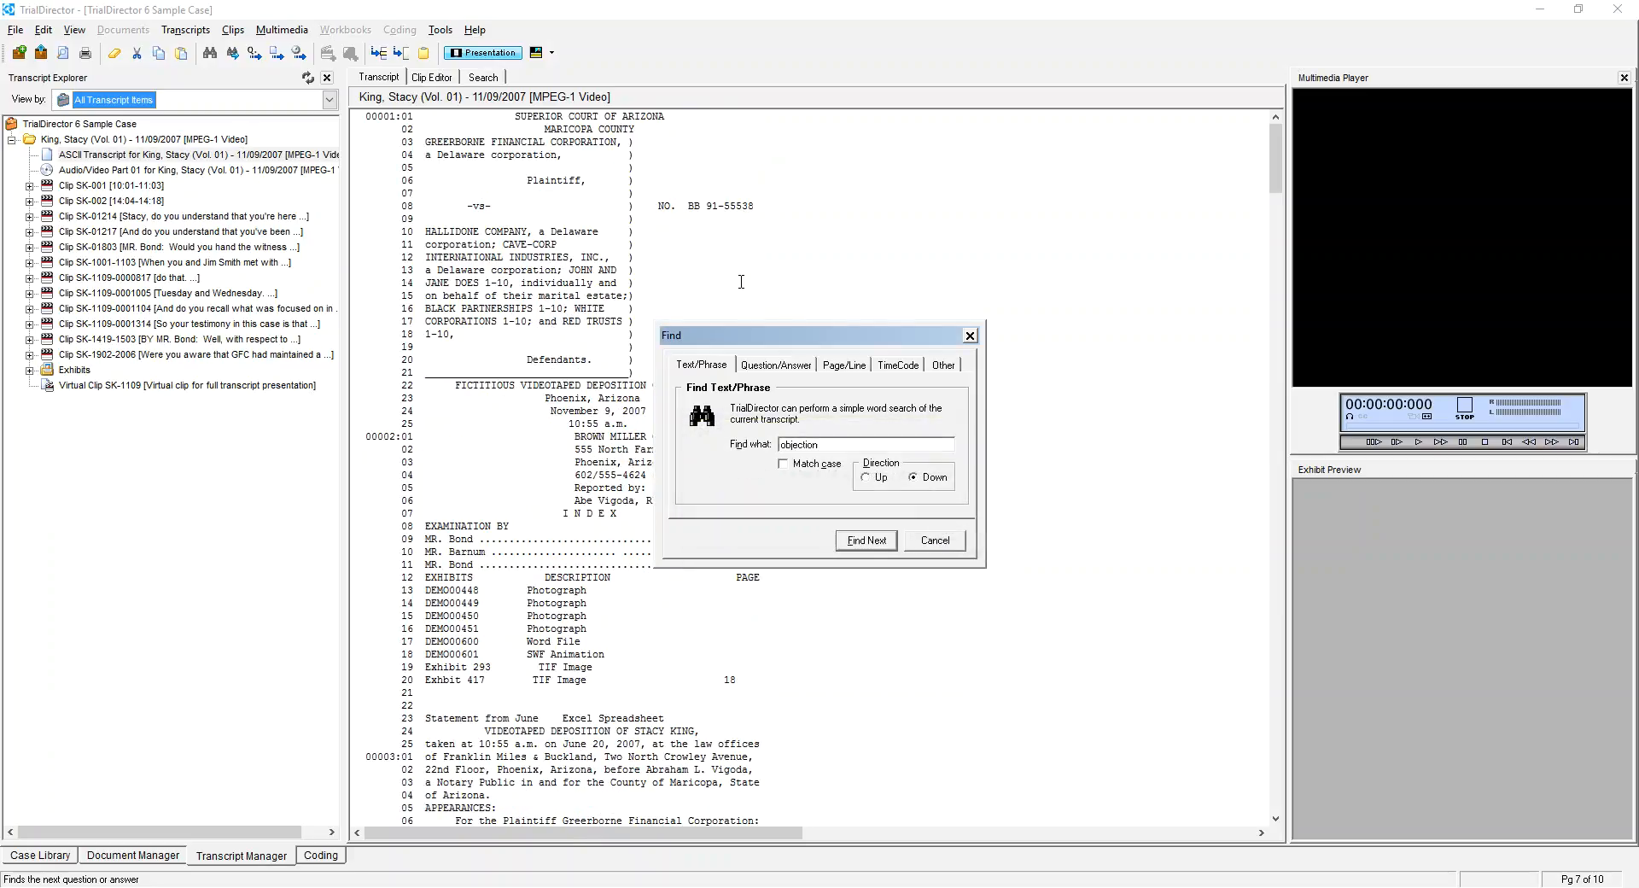
Search the transcript for "object" instead and close the search.
click(850, 429)
text(object)
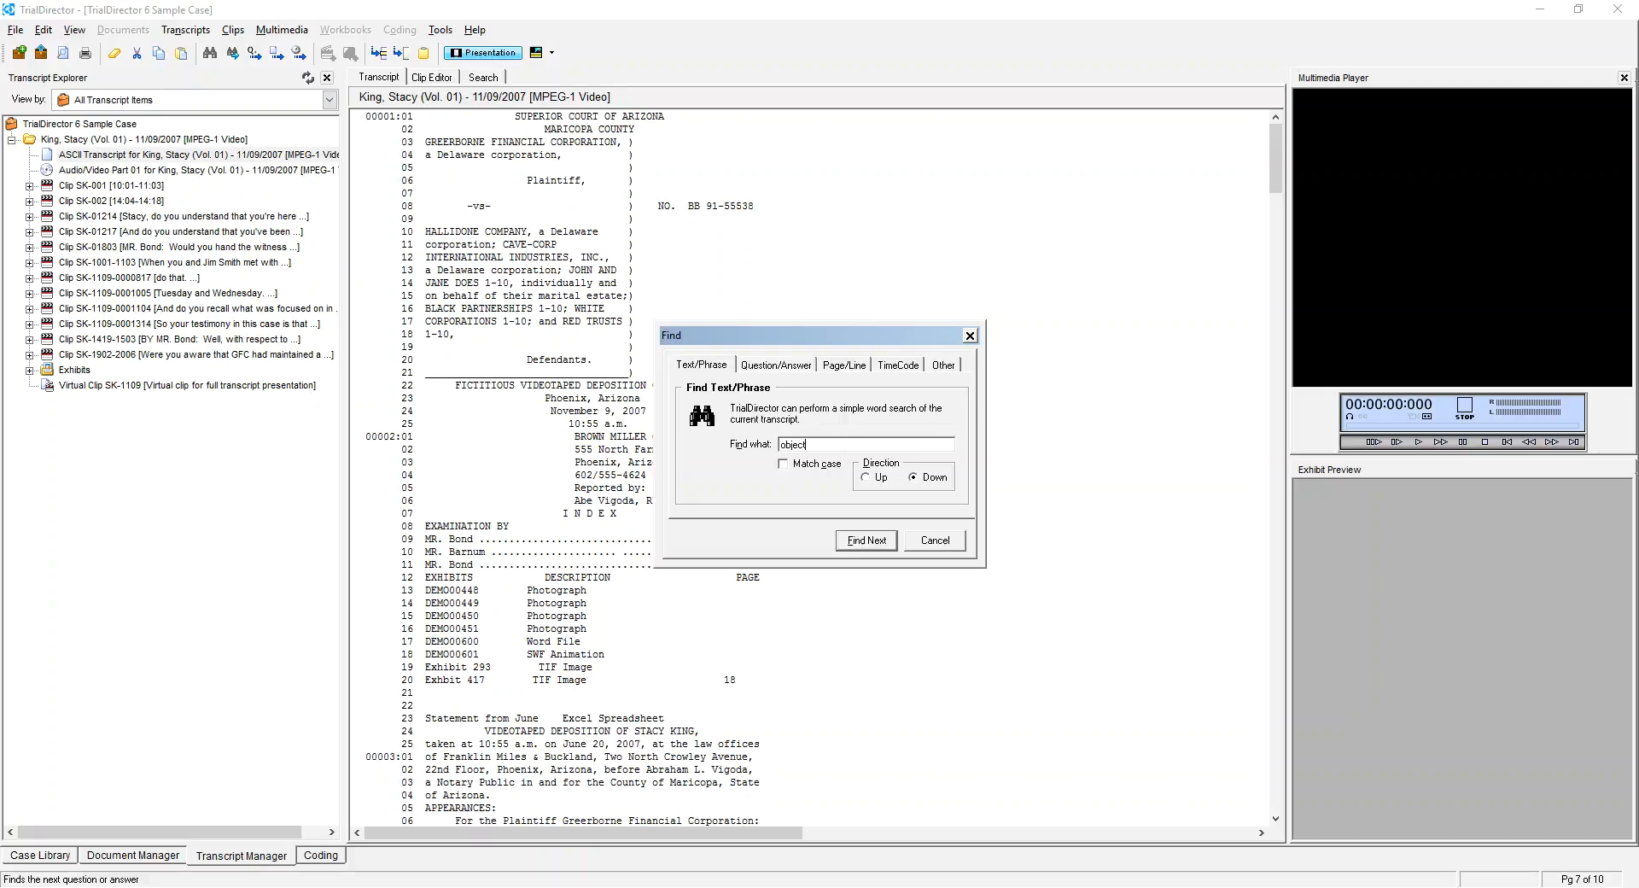
key(Return)
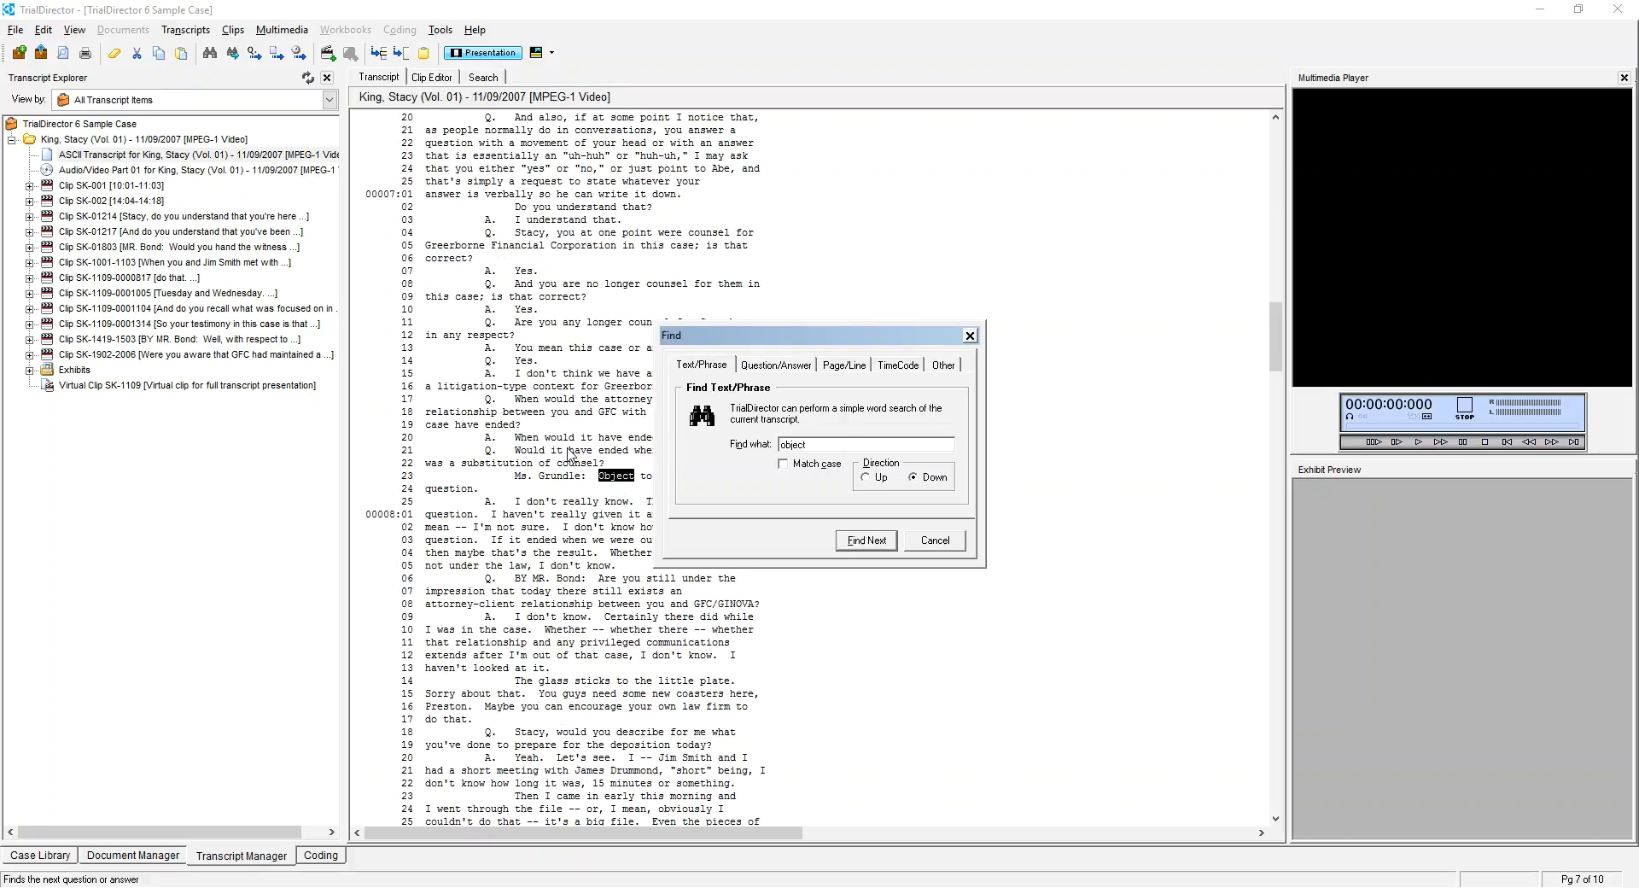
click(961, 544)
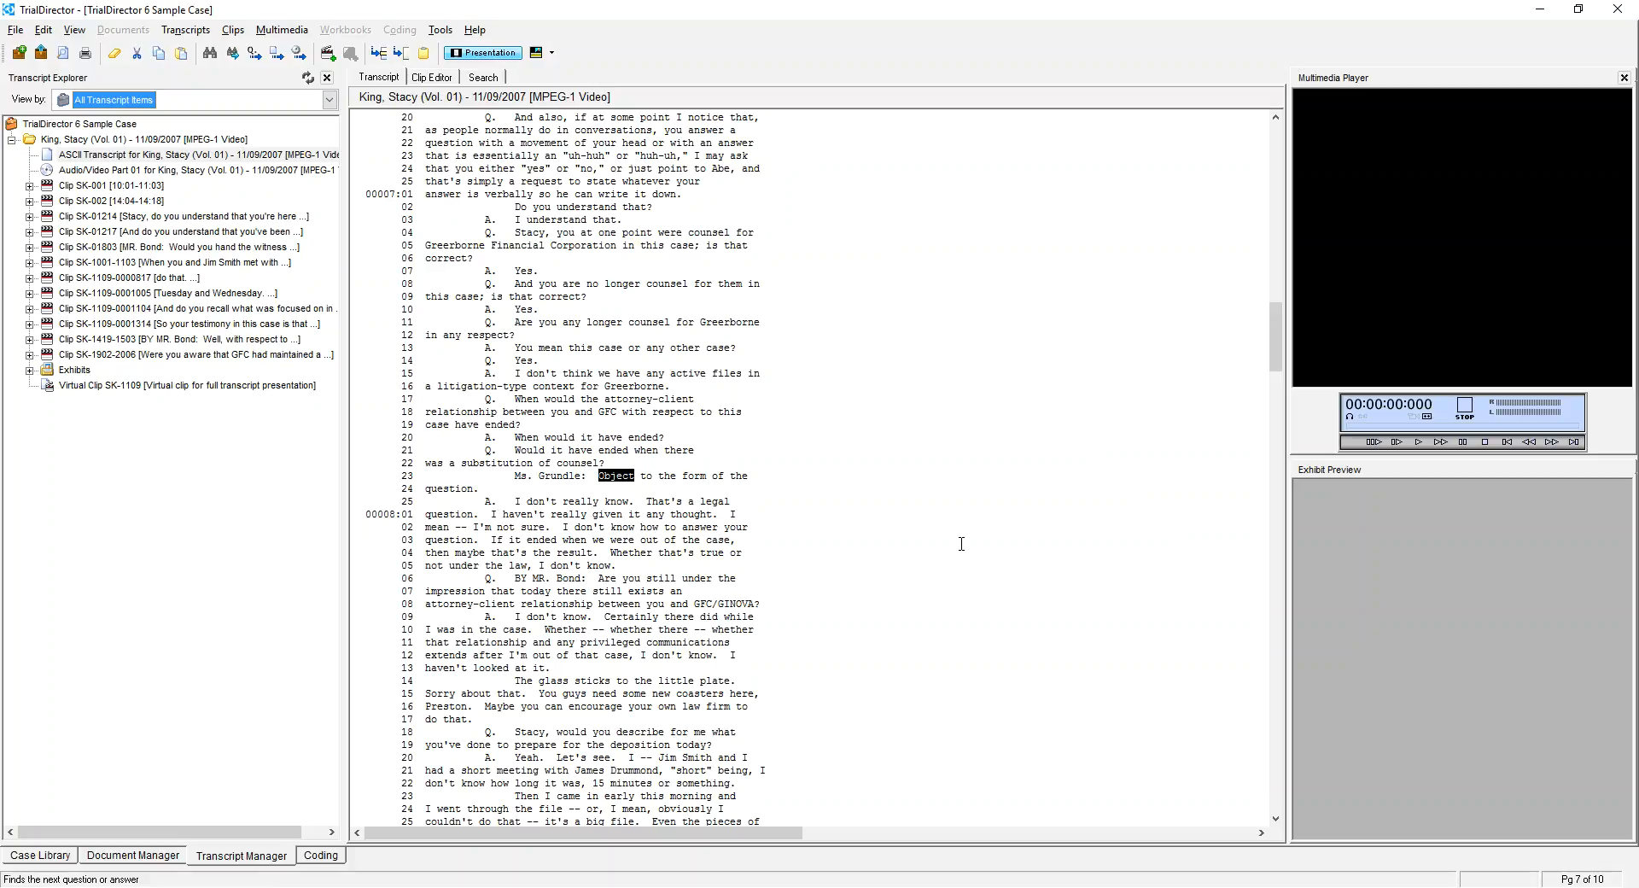
Create a new clip from the question and answer at page 10, lines 1 to 4, of the transcript.
scroll(665, 668, down, 8)
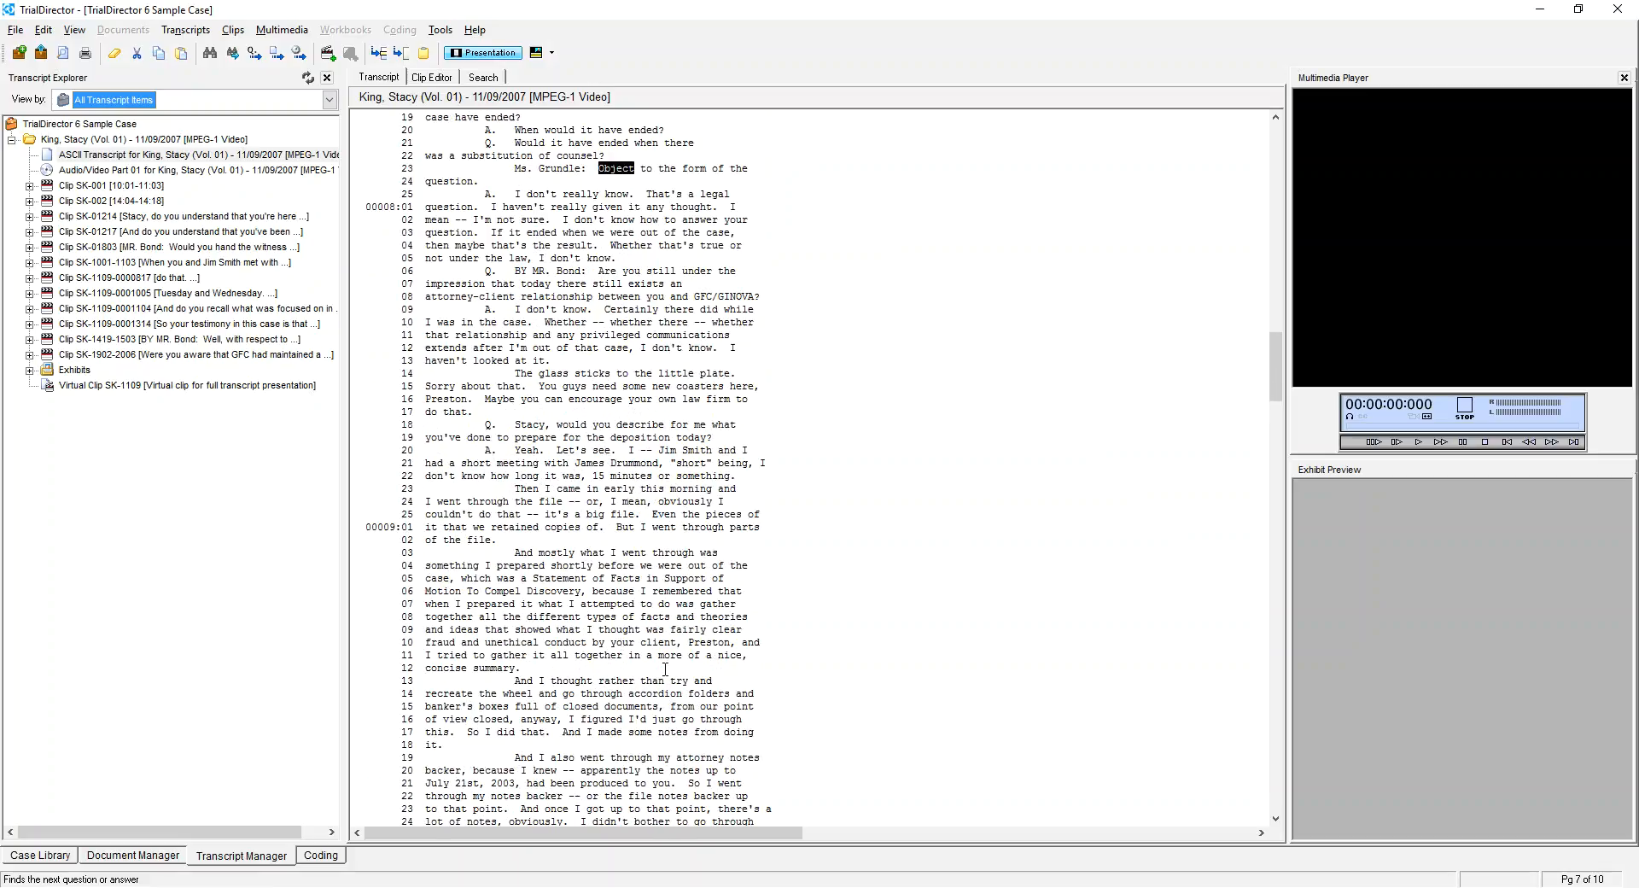
scroll(665, 668, down, 16)
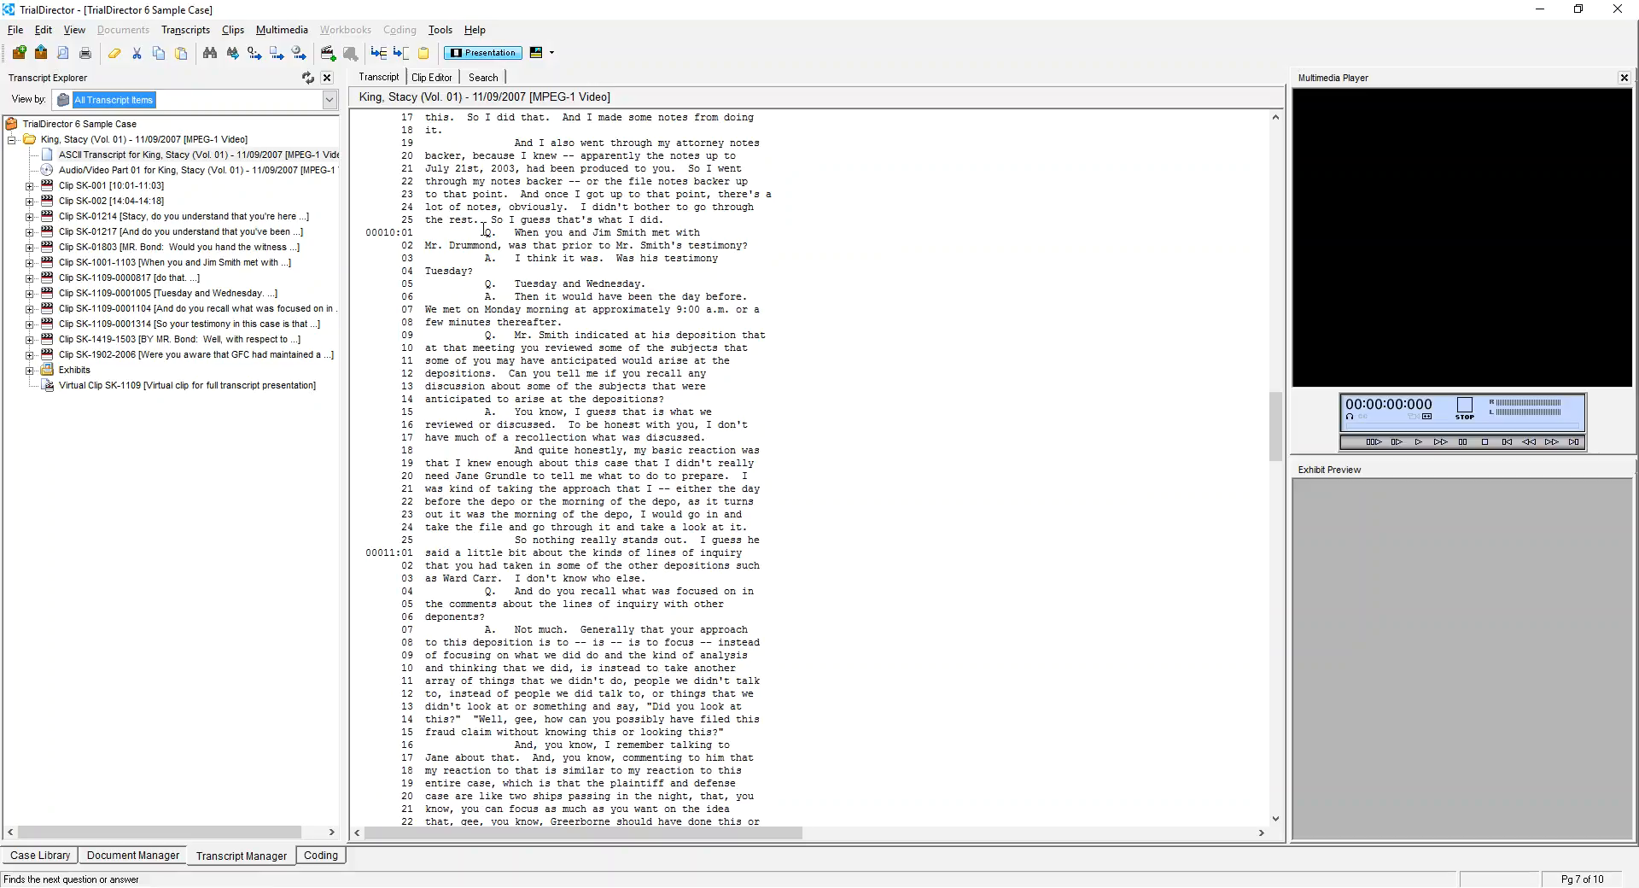
drag(483, 230, 525, 268)
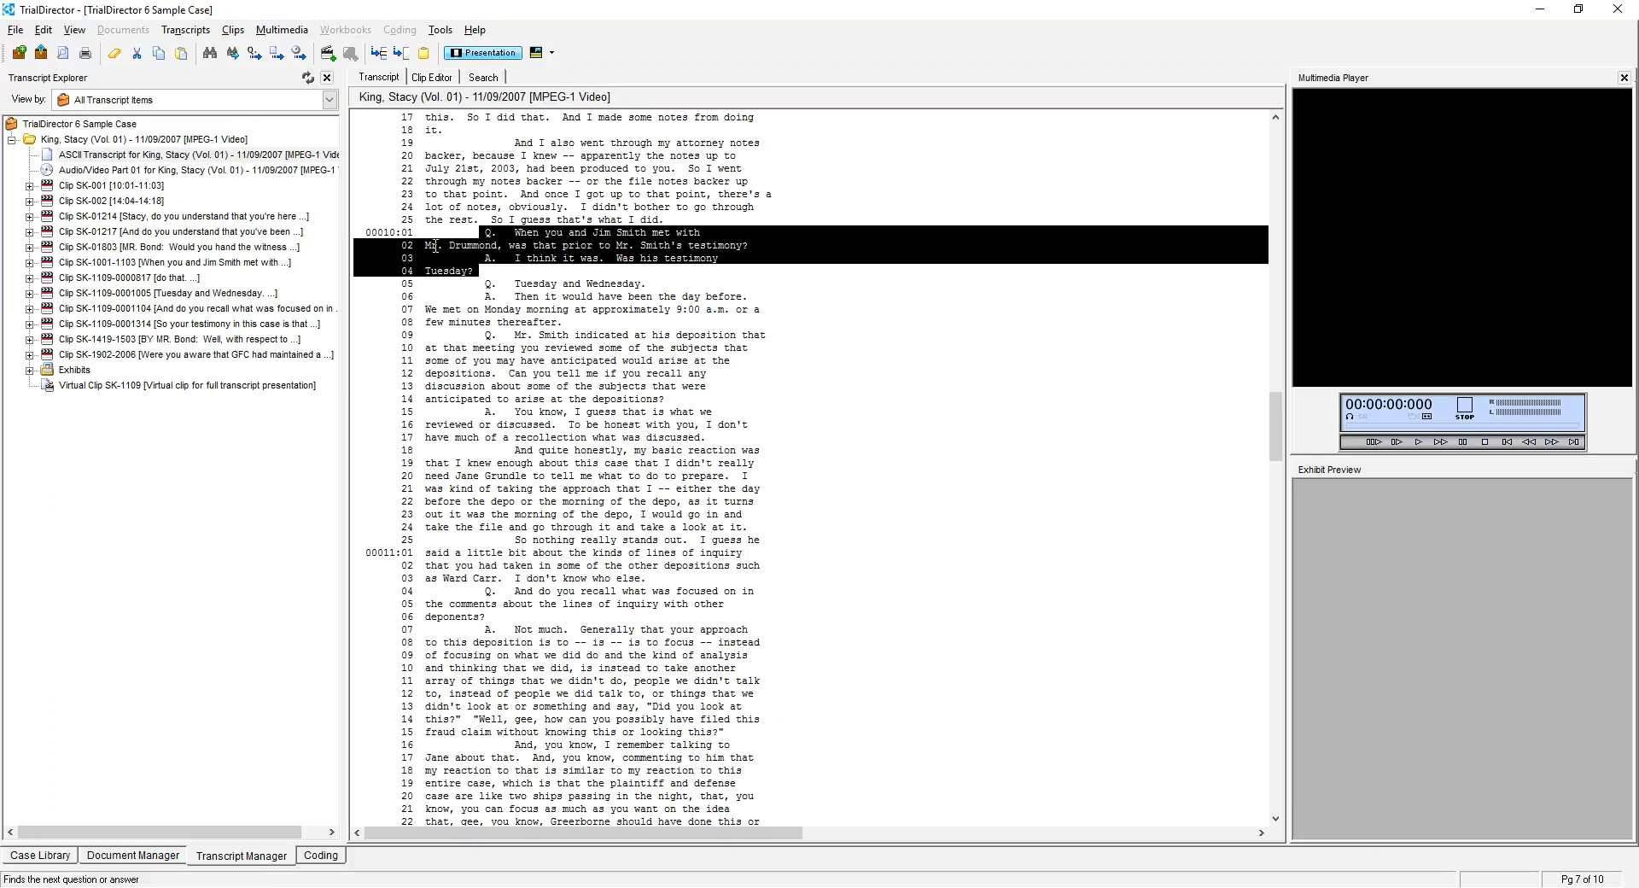
right_click(524, 247)
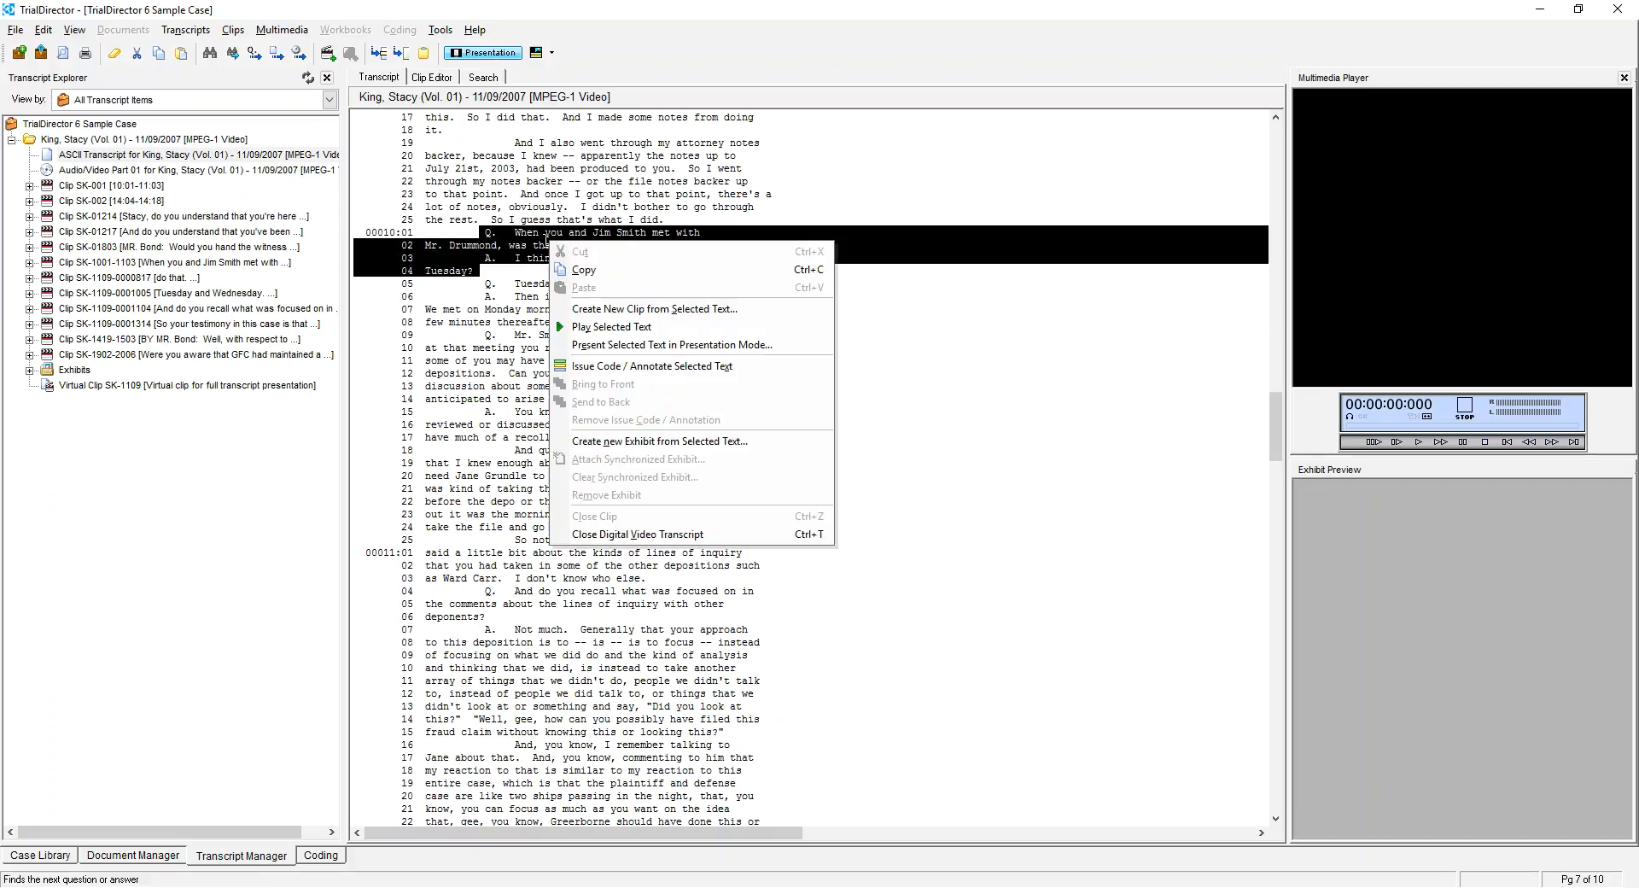
click(614, 309)
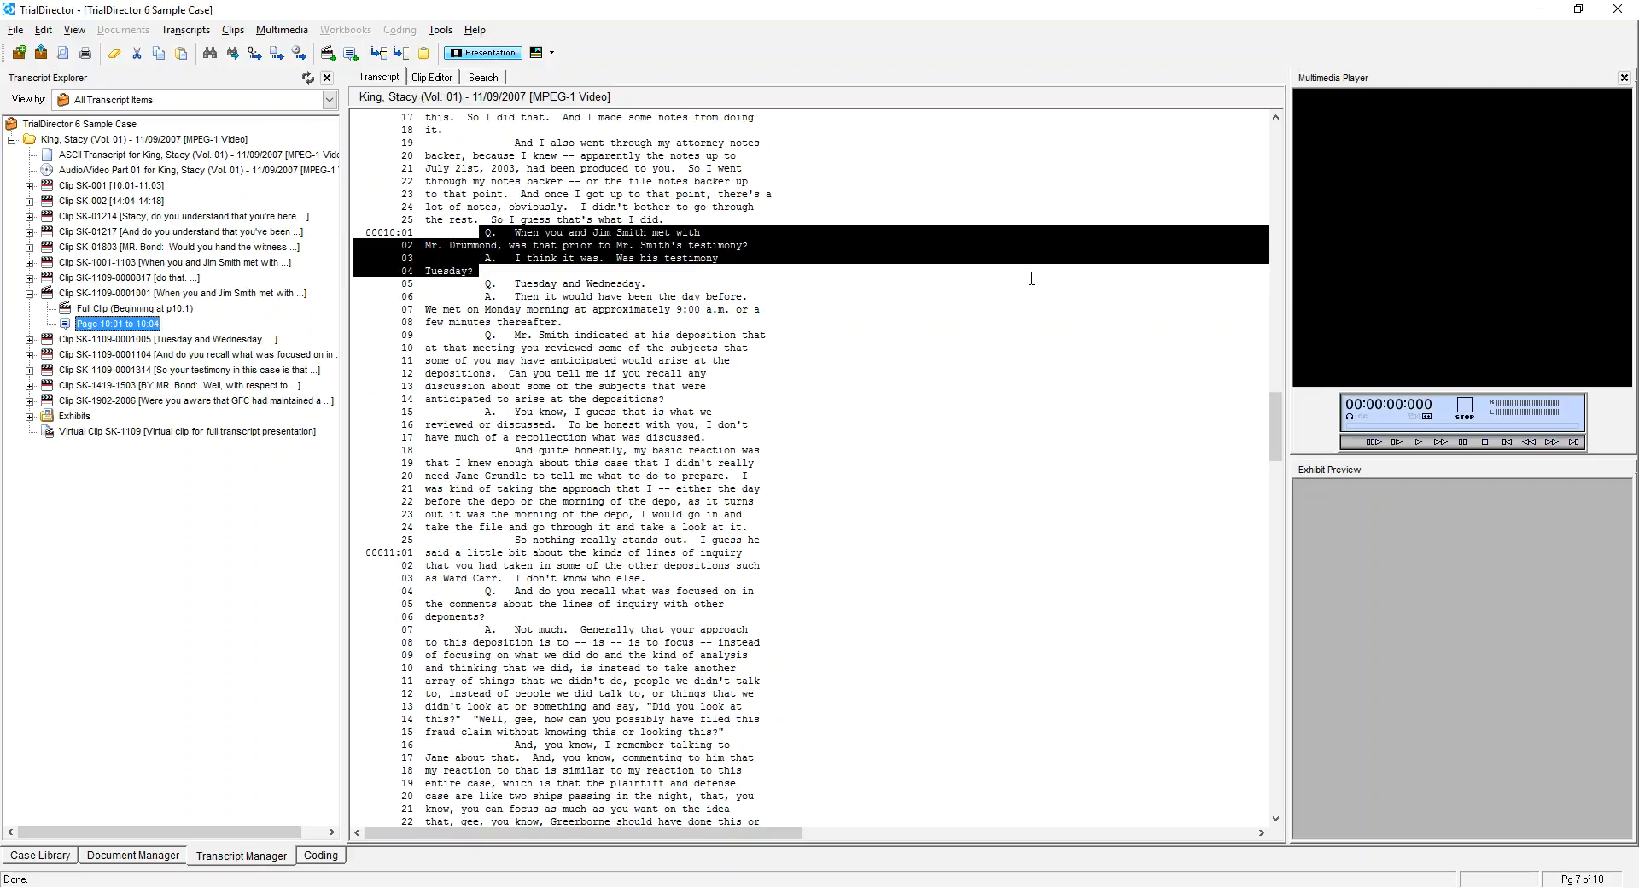
In the Clip Editor, add a segment from 11:04 to 12:05 to the new clip.
click(441, 76)
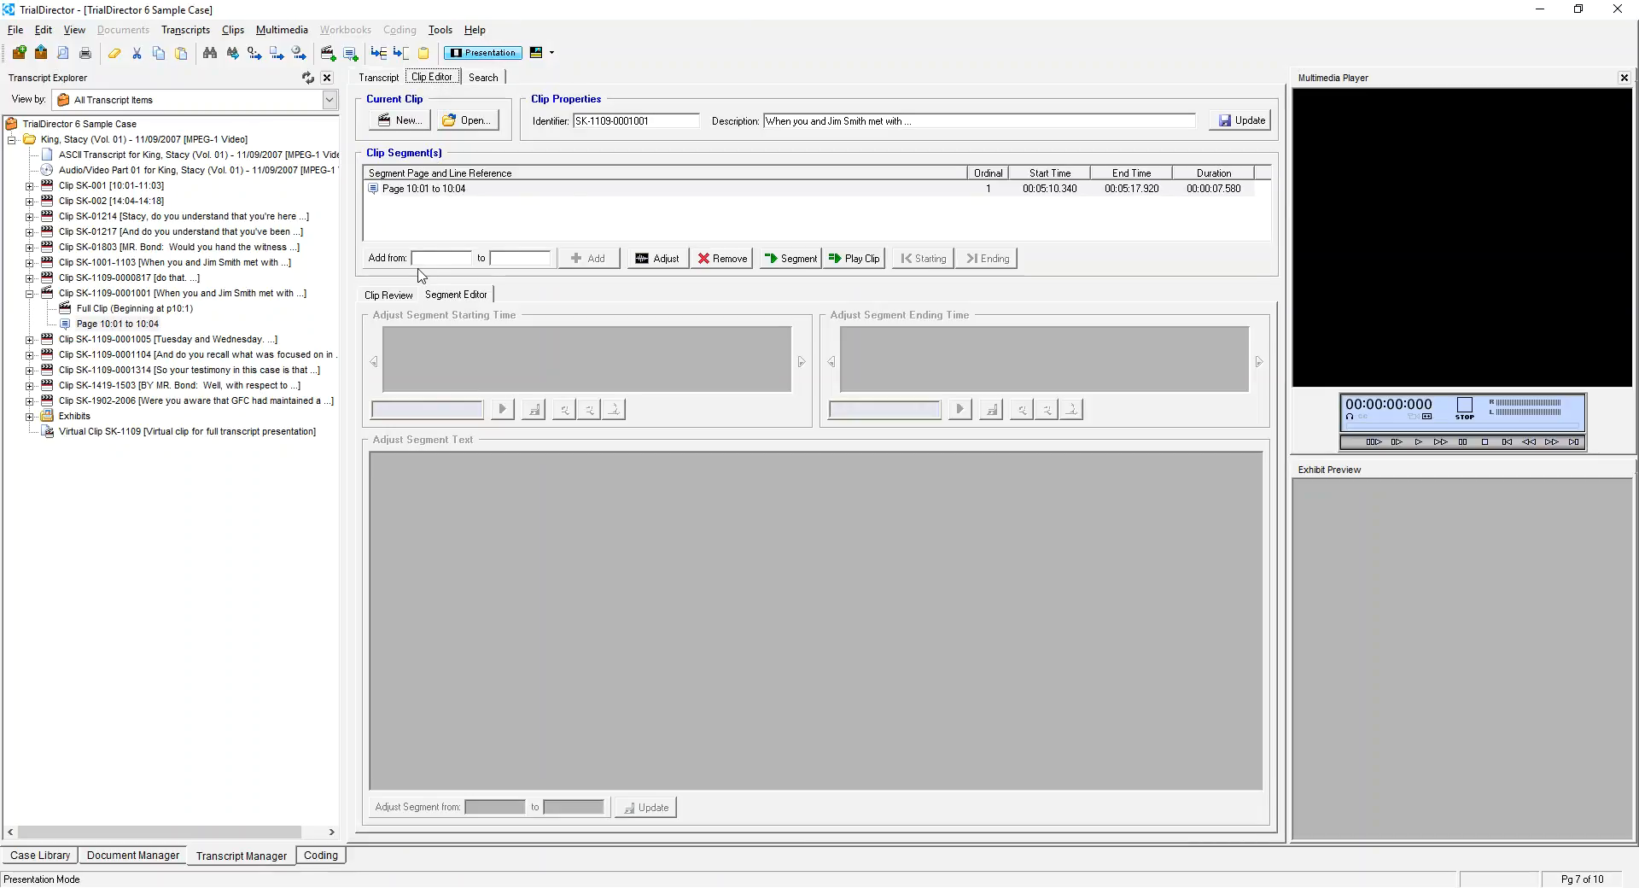
click(442, 258)
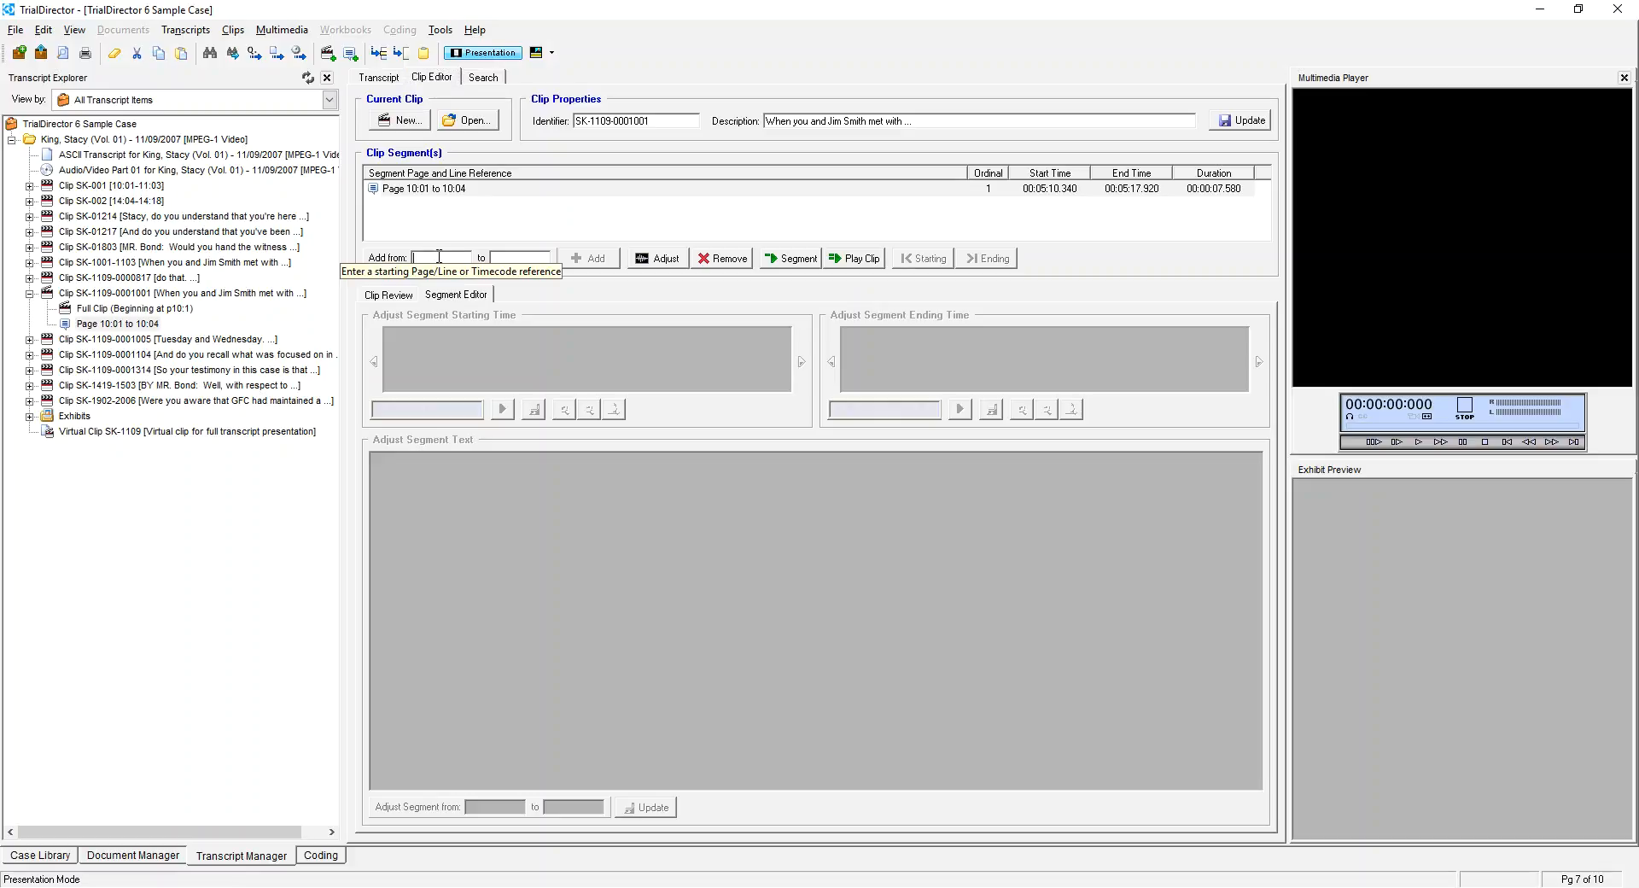
text(11)
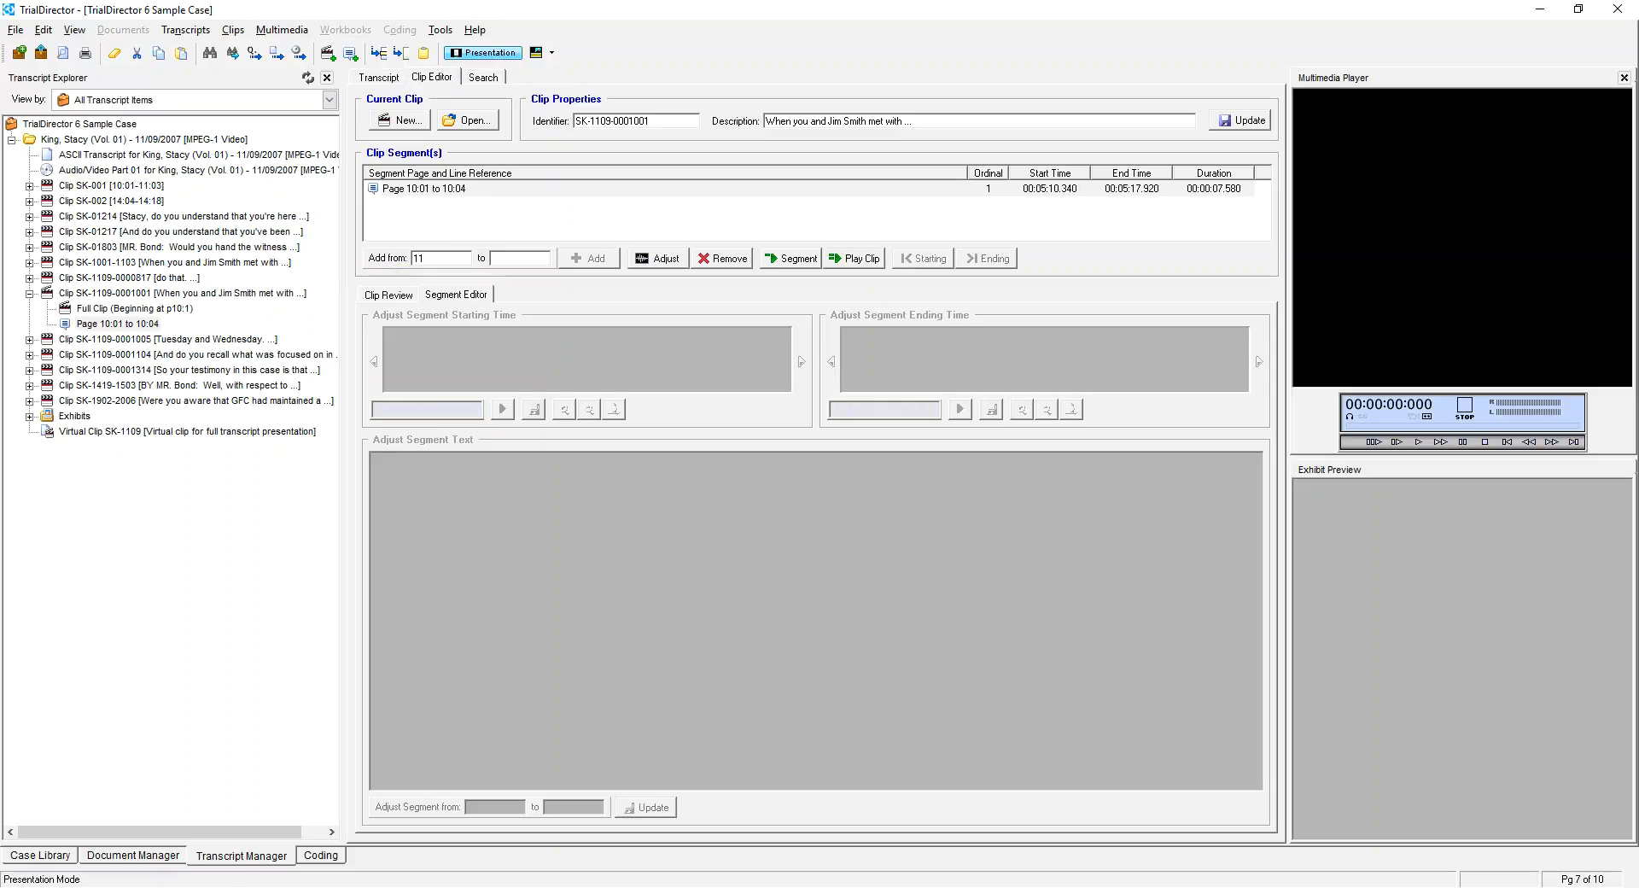
text(:04)
text(12)
text(:0)
text(5)
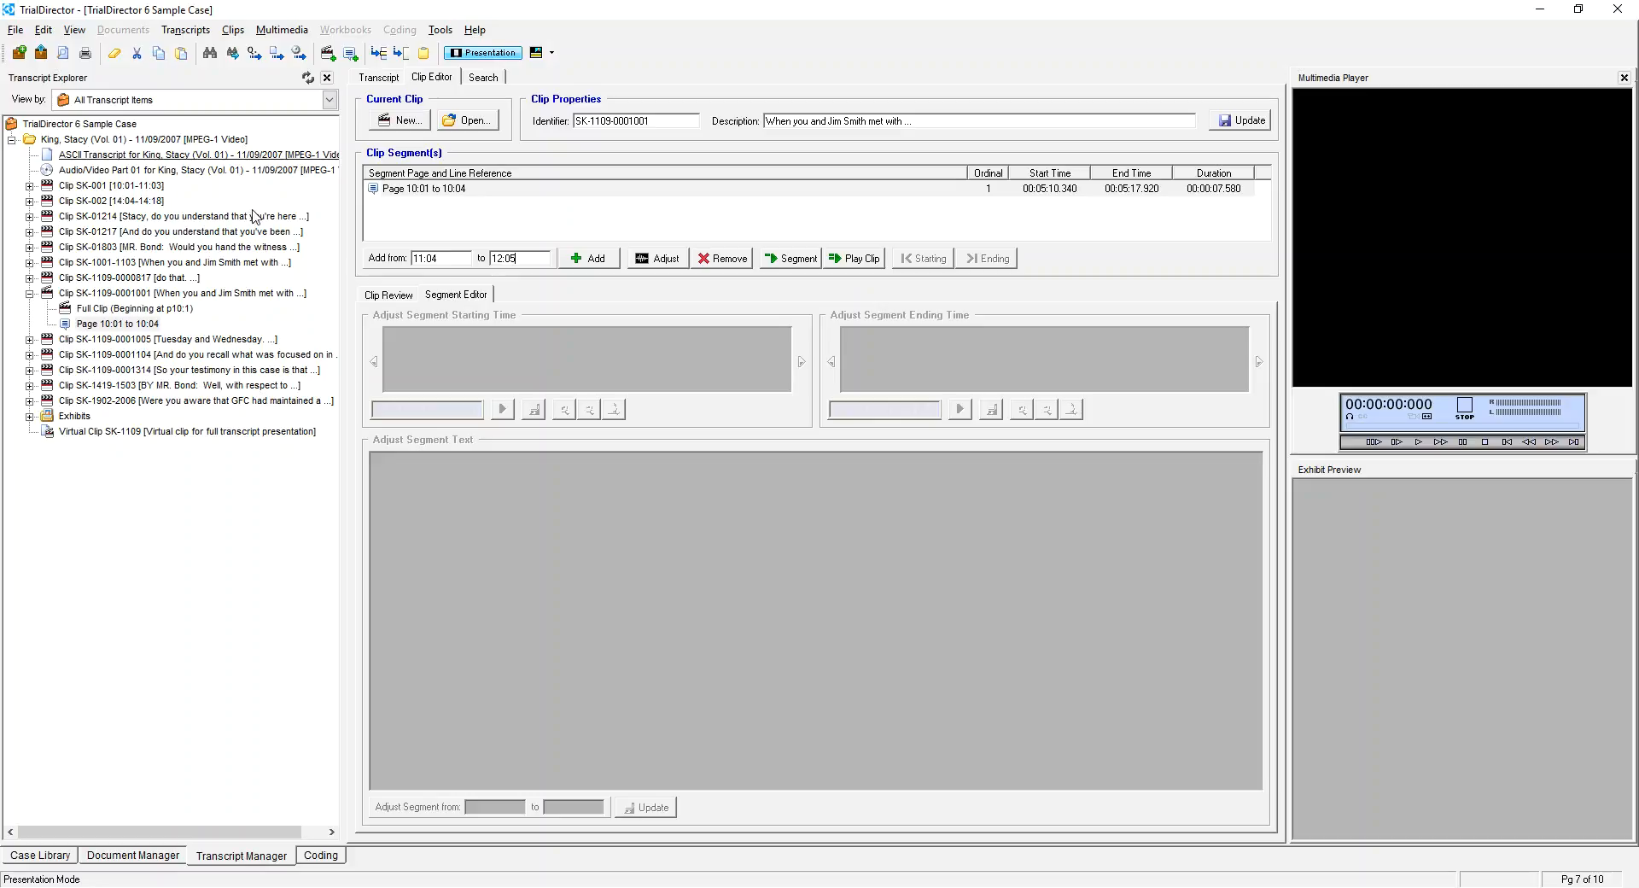
click(584, 258)
Add another segment from 14:04 to 14:18 to the clip.
click(452, 261)
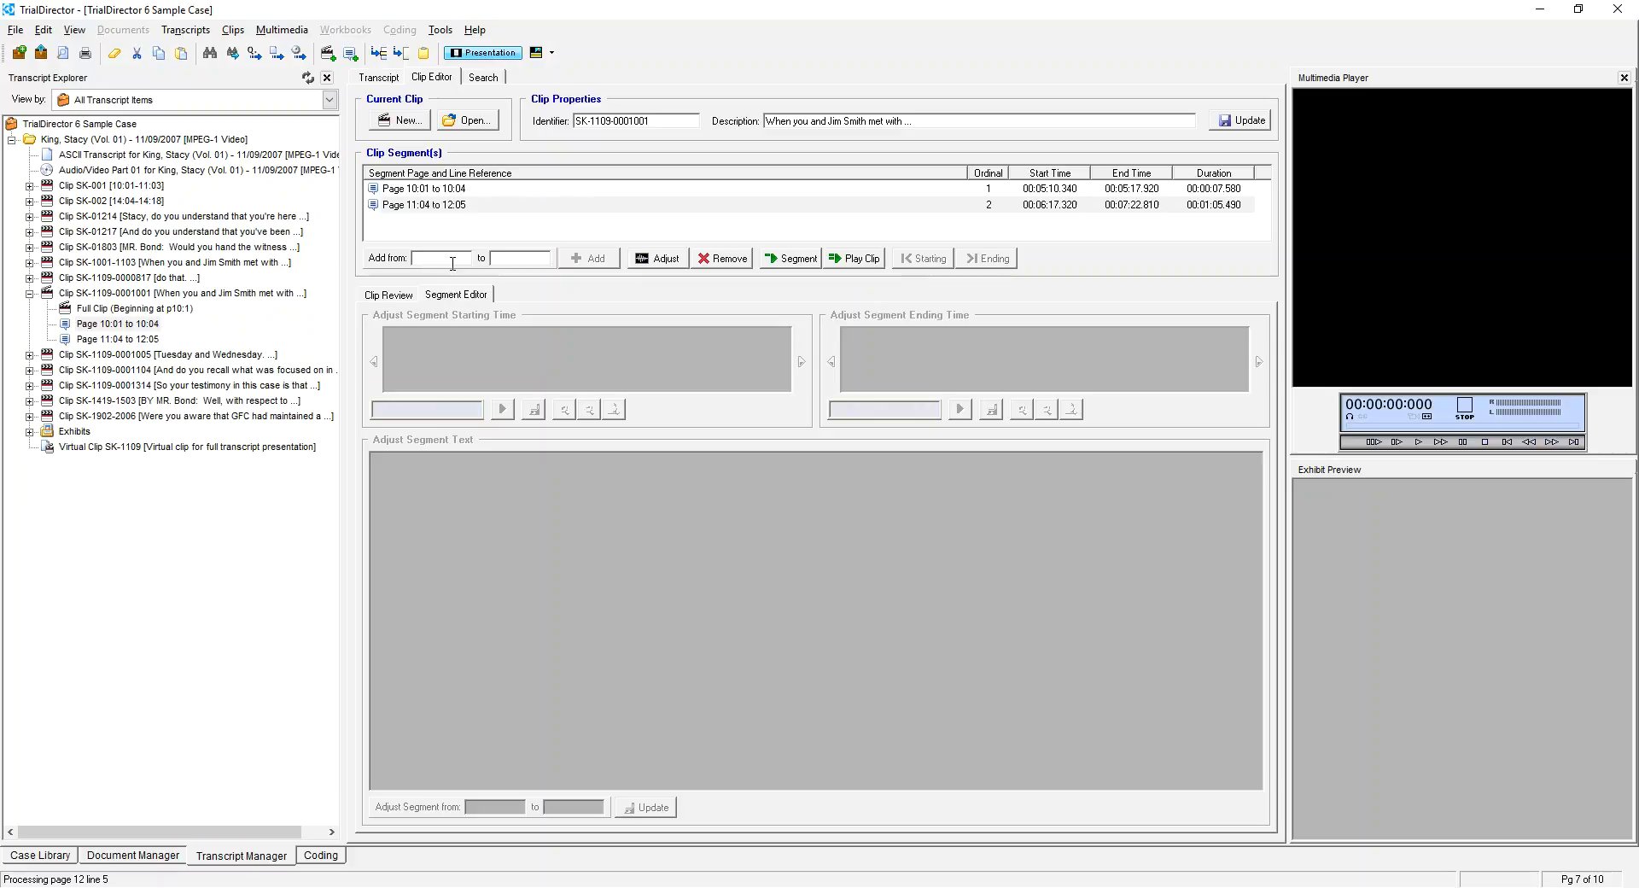
text(14)
text(:04)
text(14:18)
click(563, 260)
Play the start and end of segment 10:01 to 10:04, then set and save its ending time at 00:05:17.796.
click(490, 189)
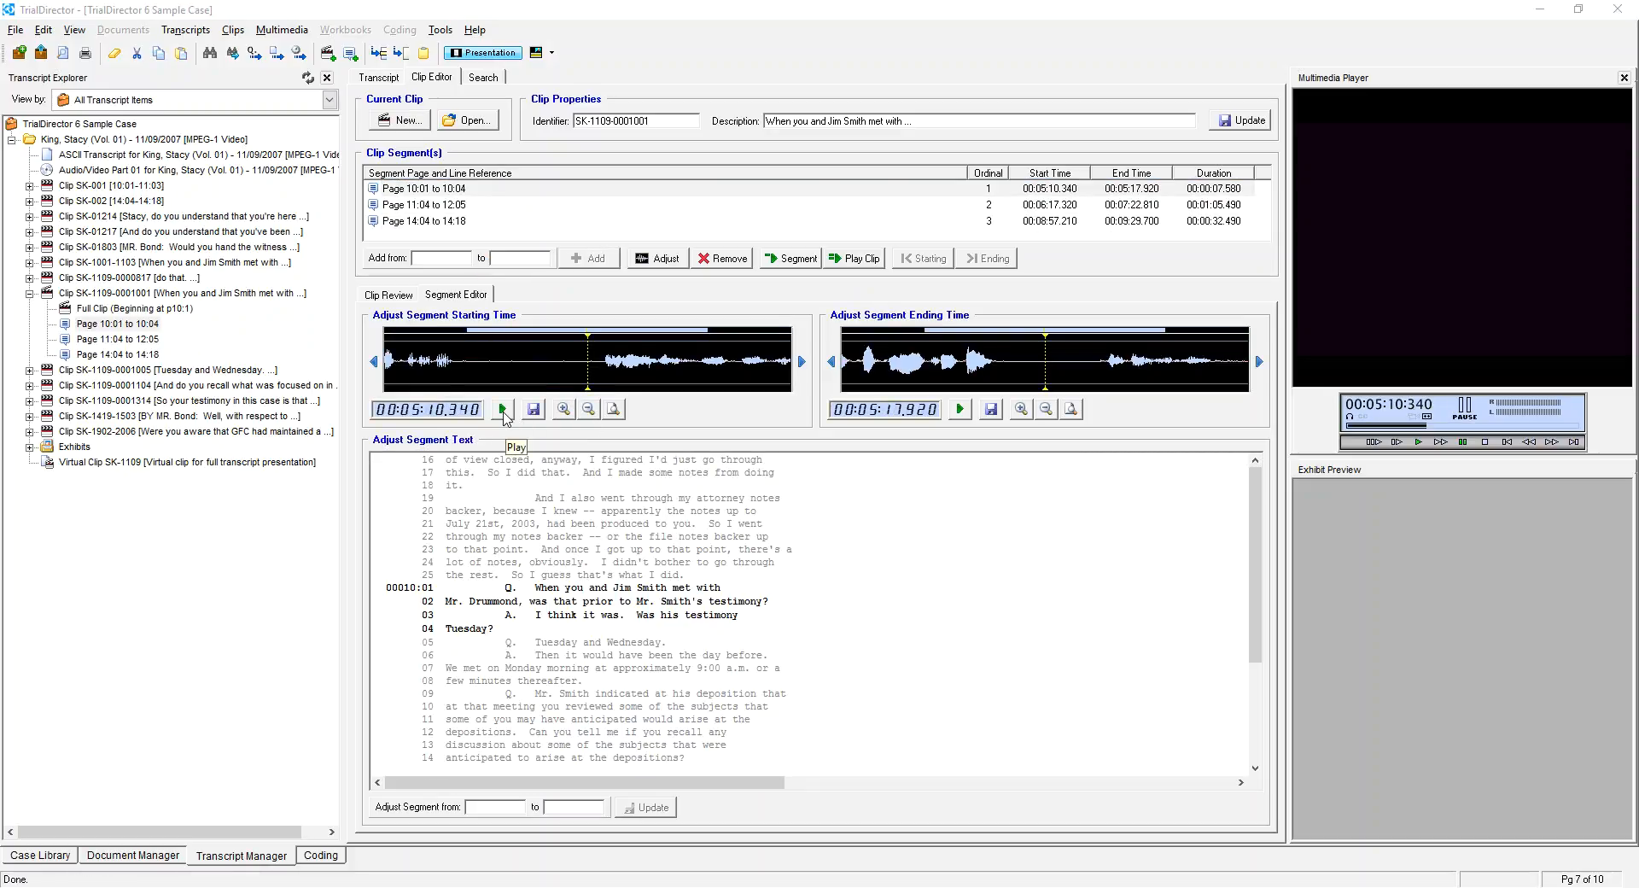
click(503, 410)
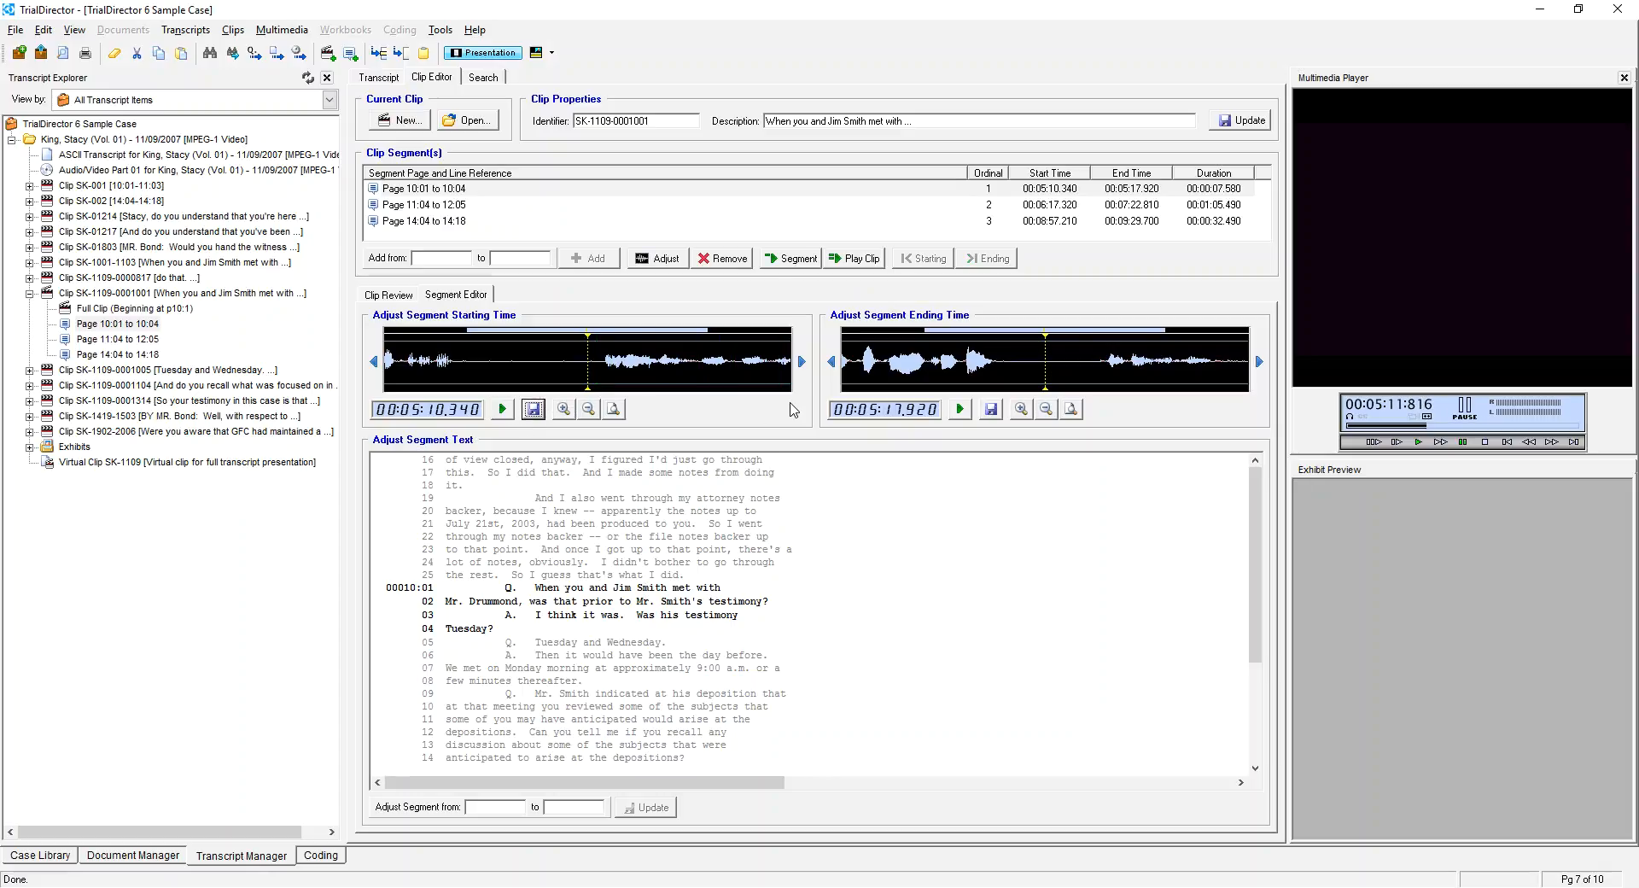
click(960, 409)
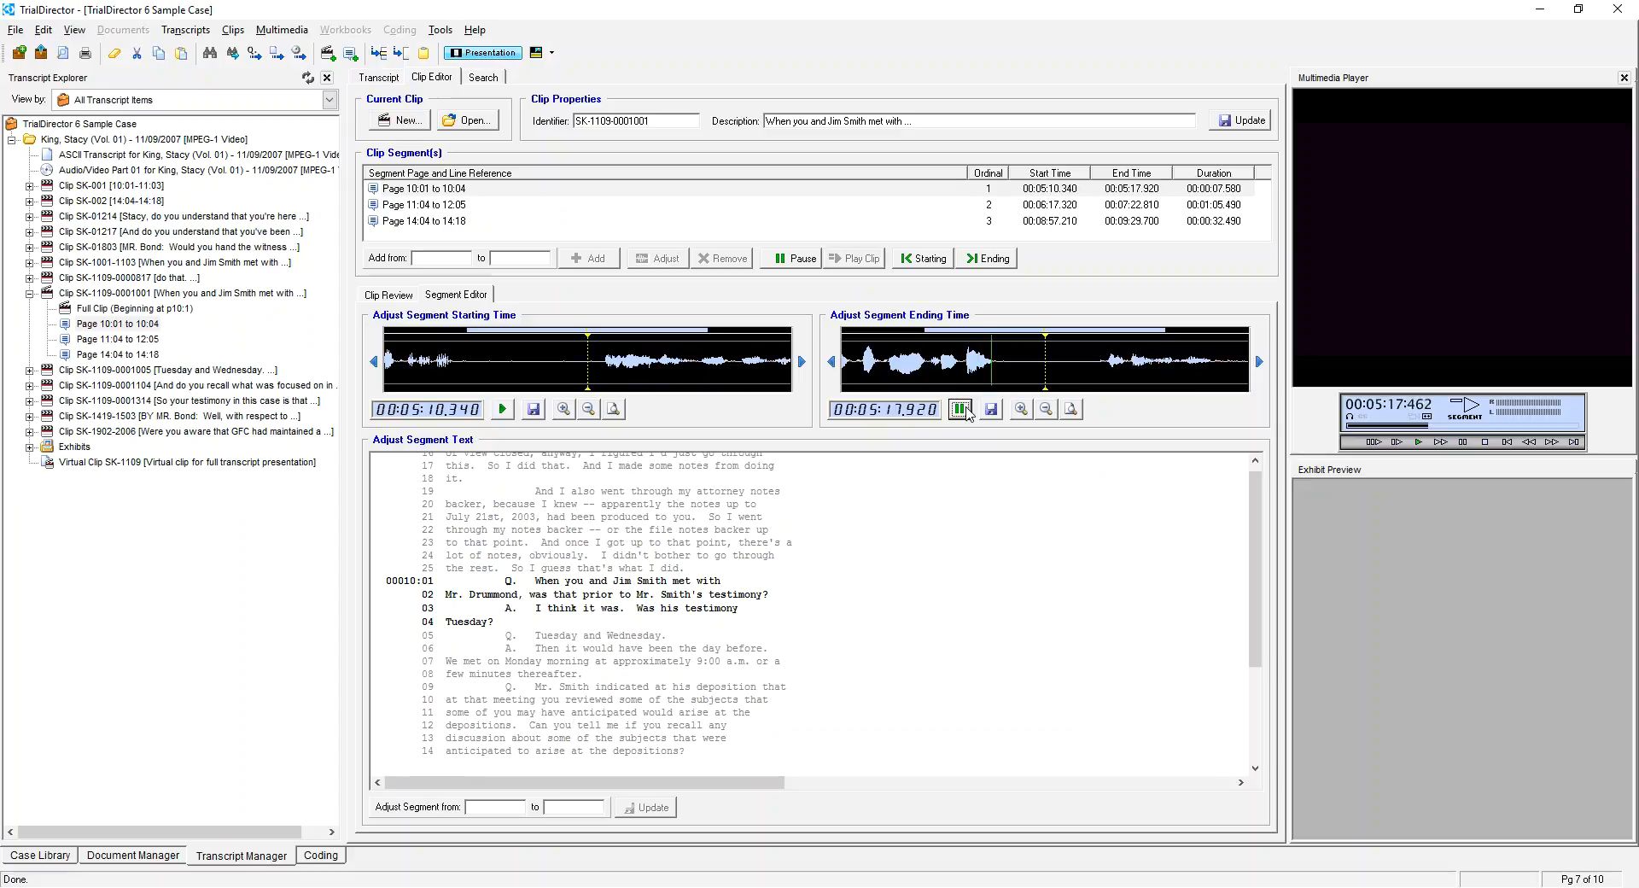
click(1029, 376)
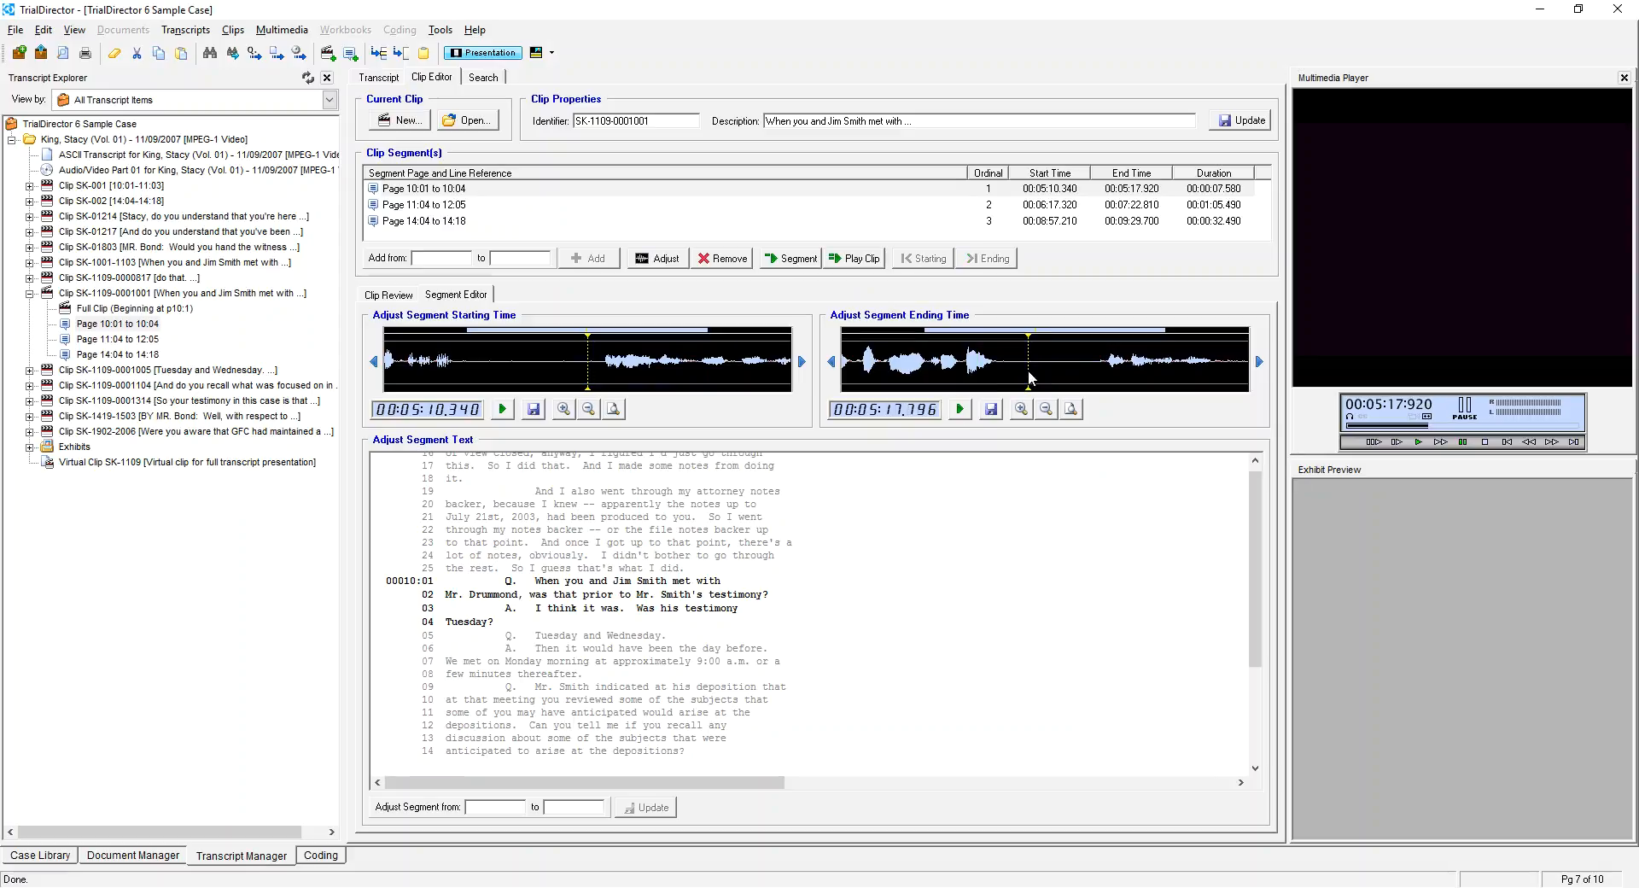
click(960, 410)
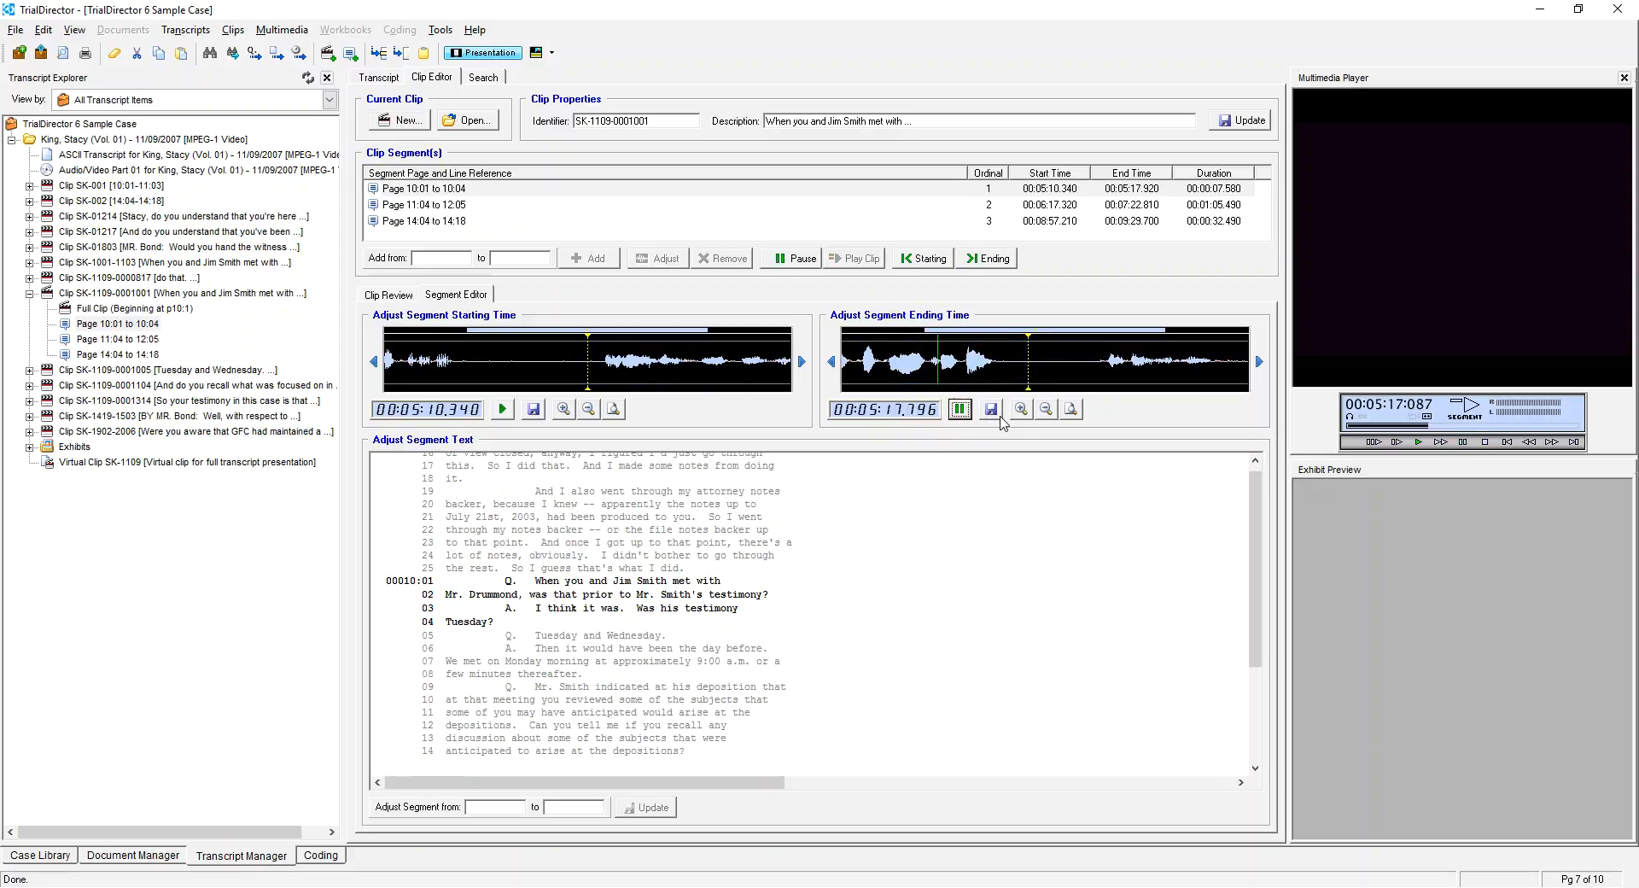
click(991, 410)
Check the start and end of segment 11:04 to 12:05, and save its ending time at 00:07:22.630.
click(516, 204)
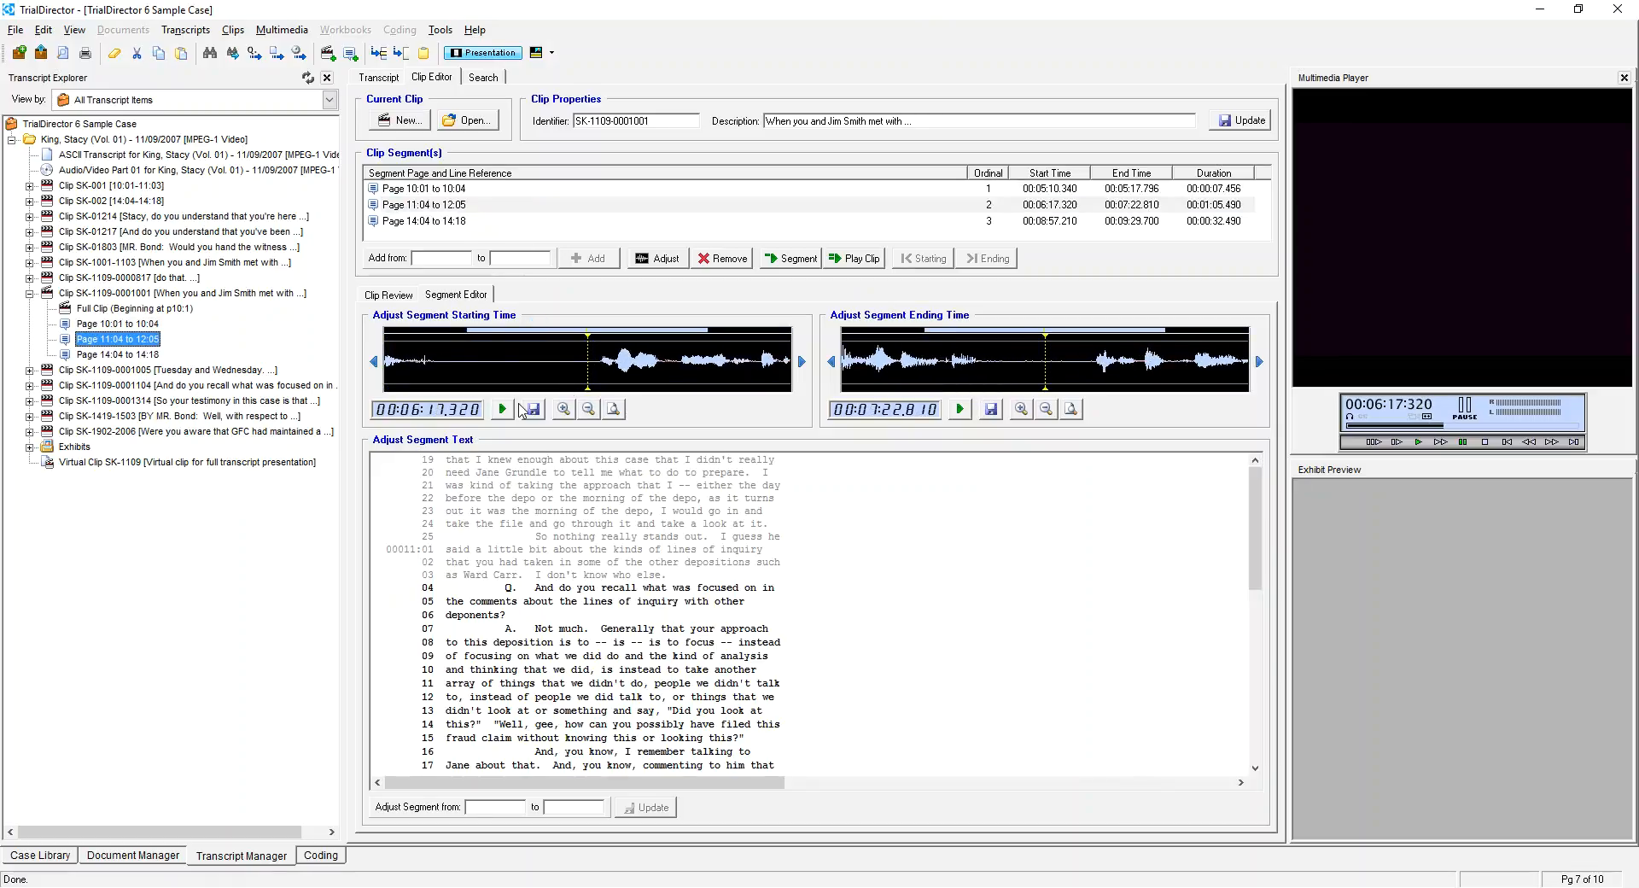
click(502, 409)
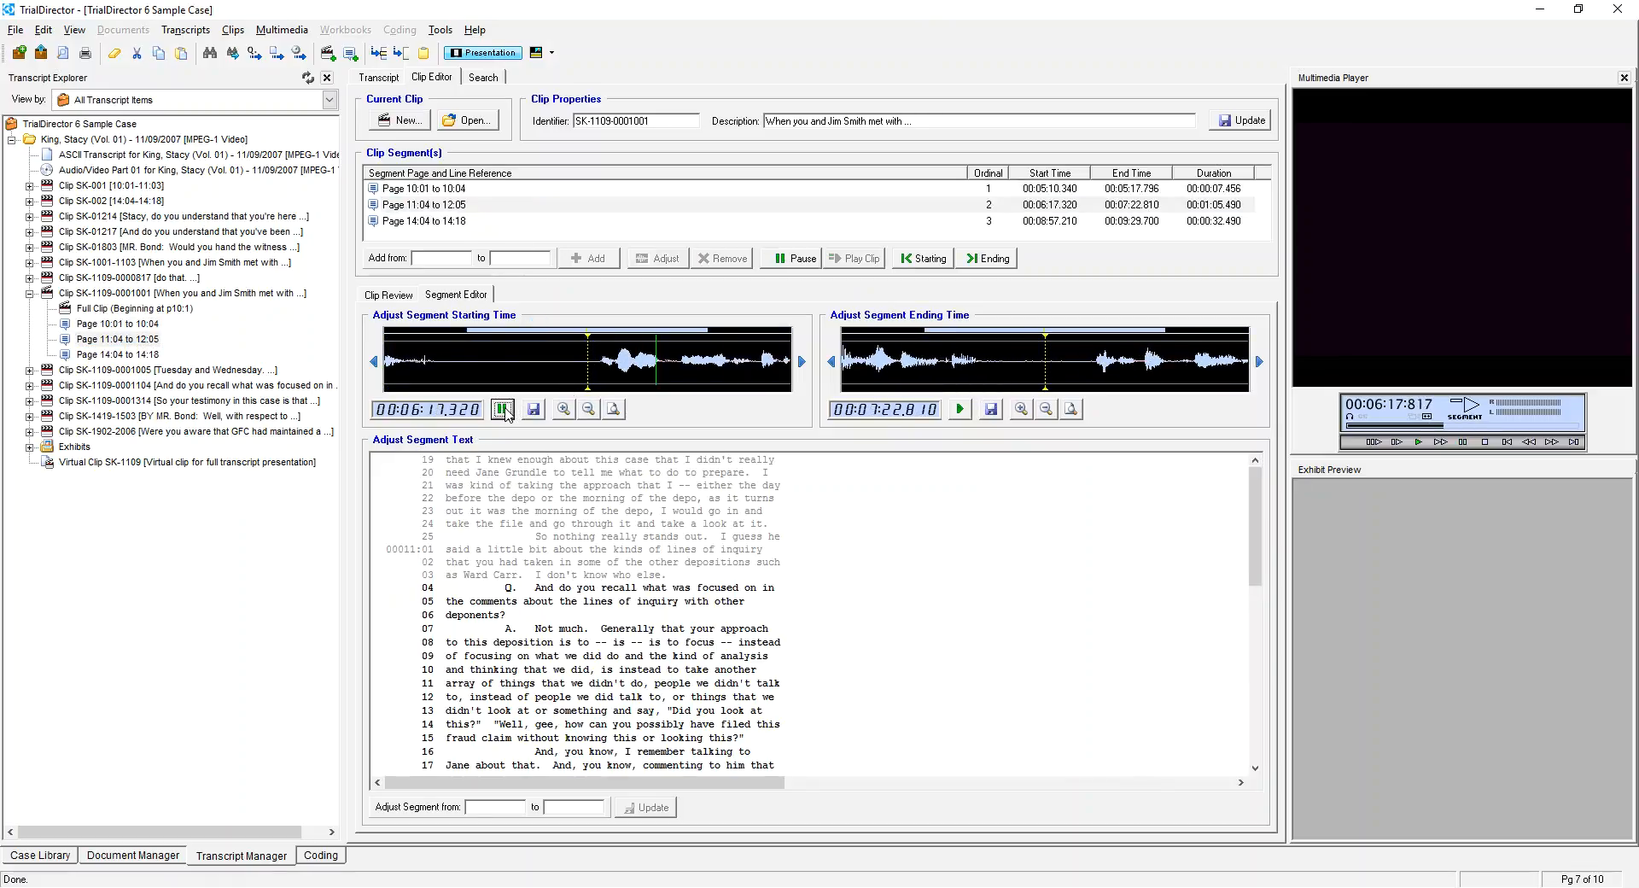
click(960, 408)
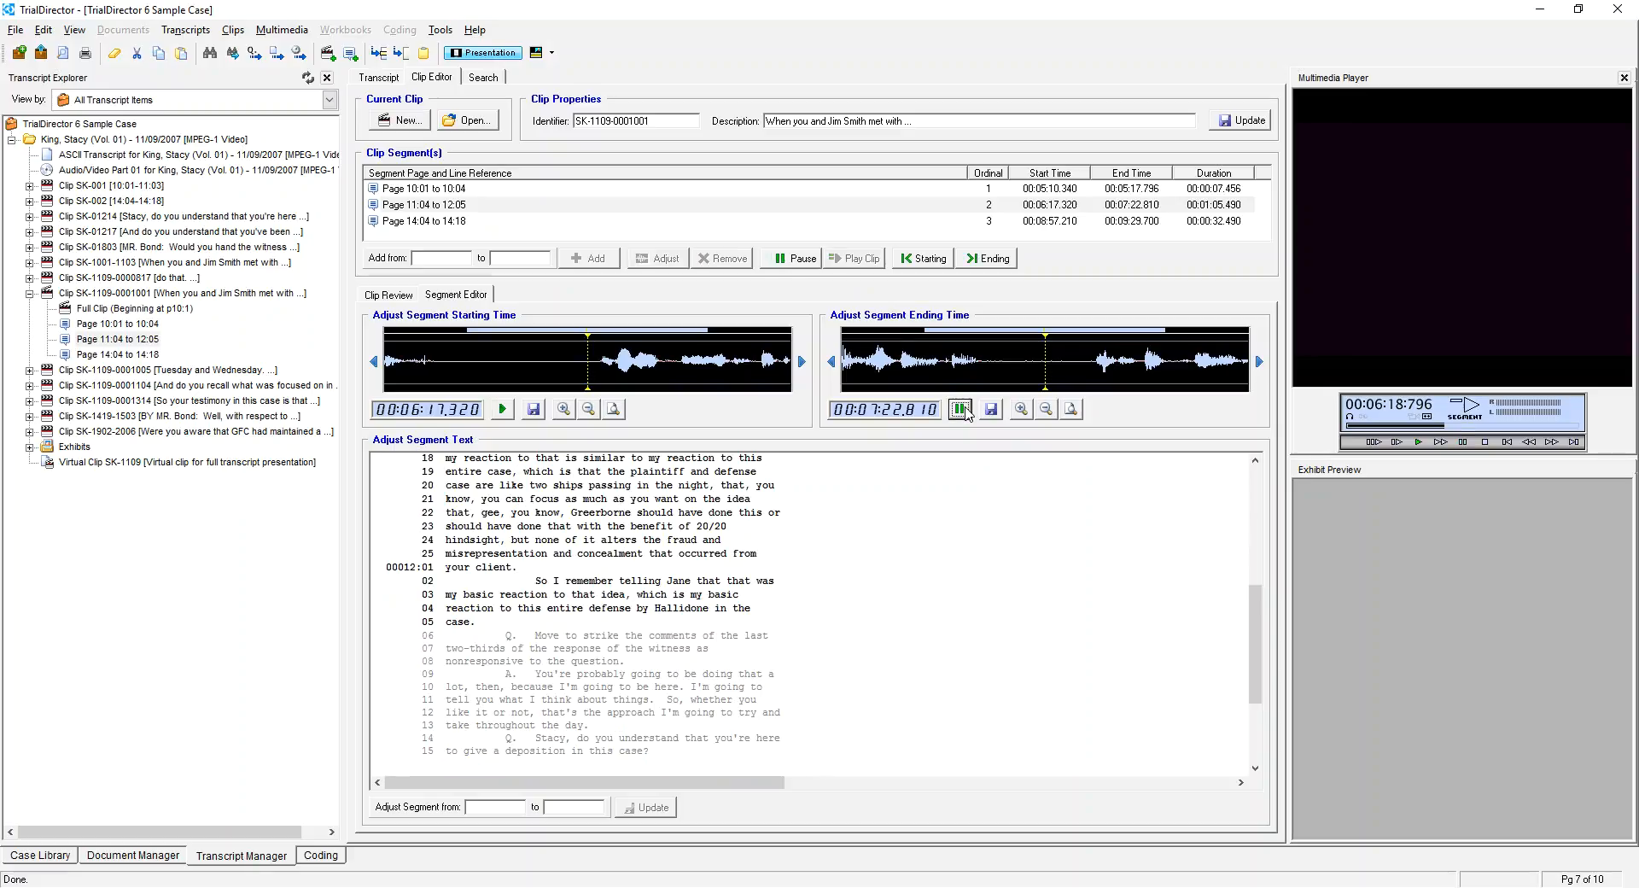
click(1020, 376)
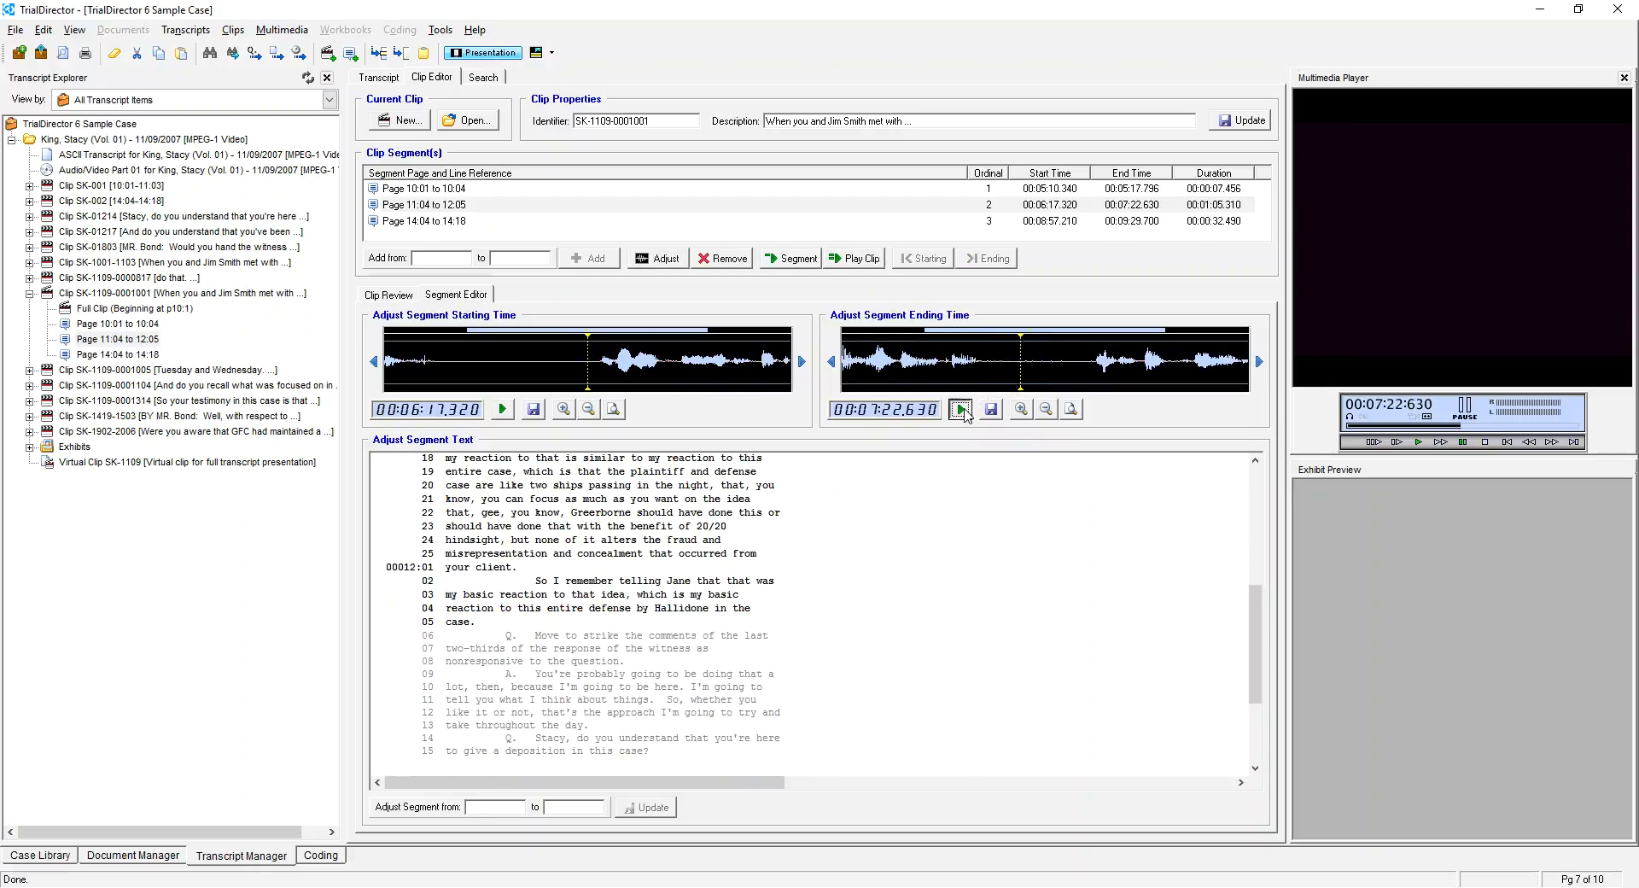
click(991, 409)
Check the start of segment 14:04 to 14:18, then set and save its starting time at 00:08:58.730.
click(478, 222)
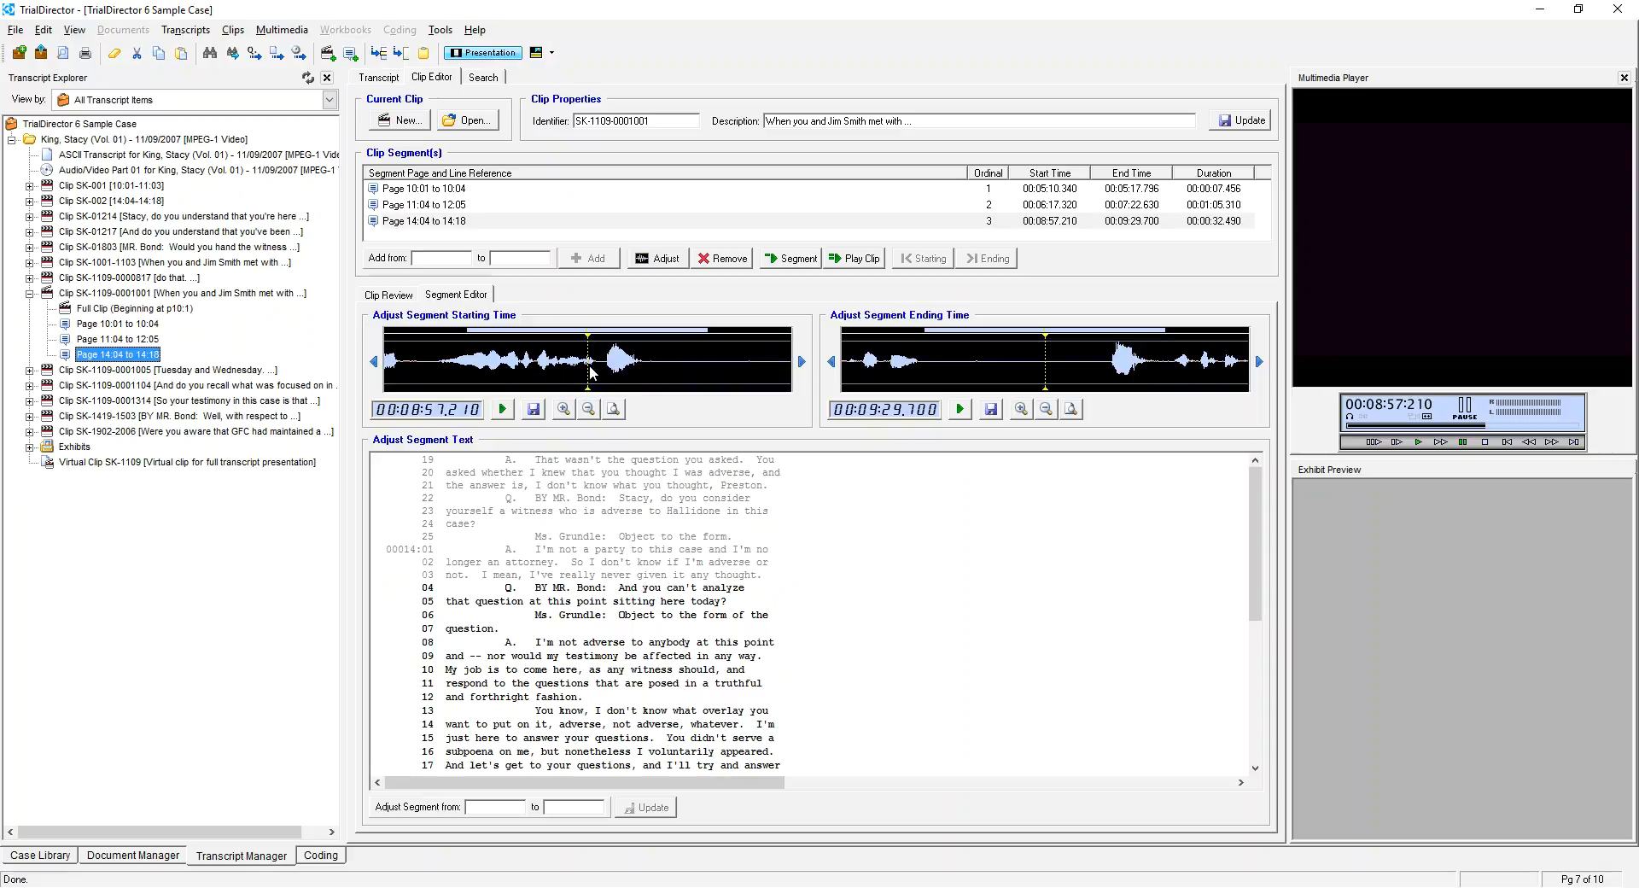
click(504, 410)
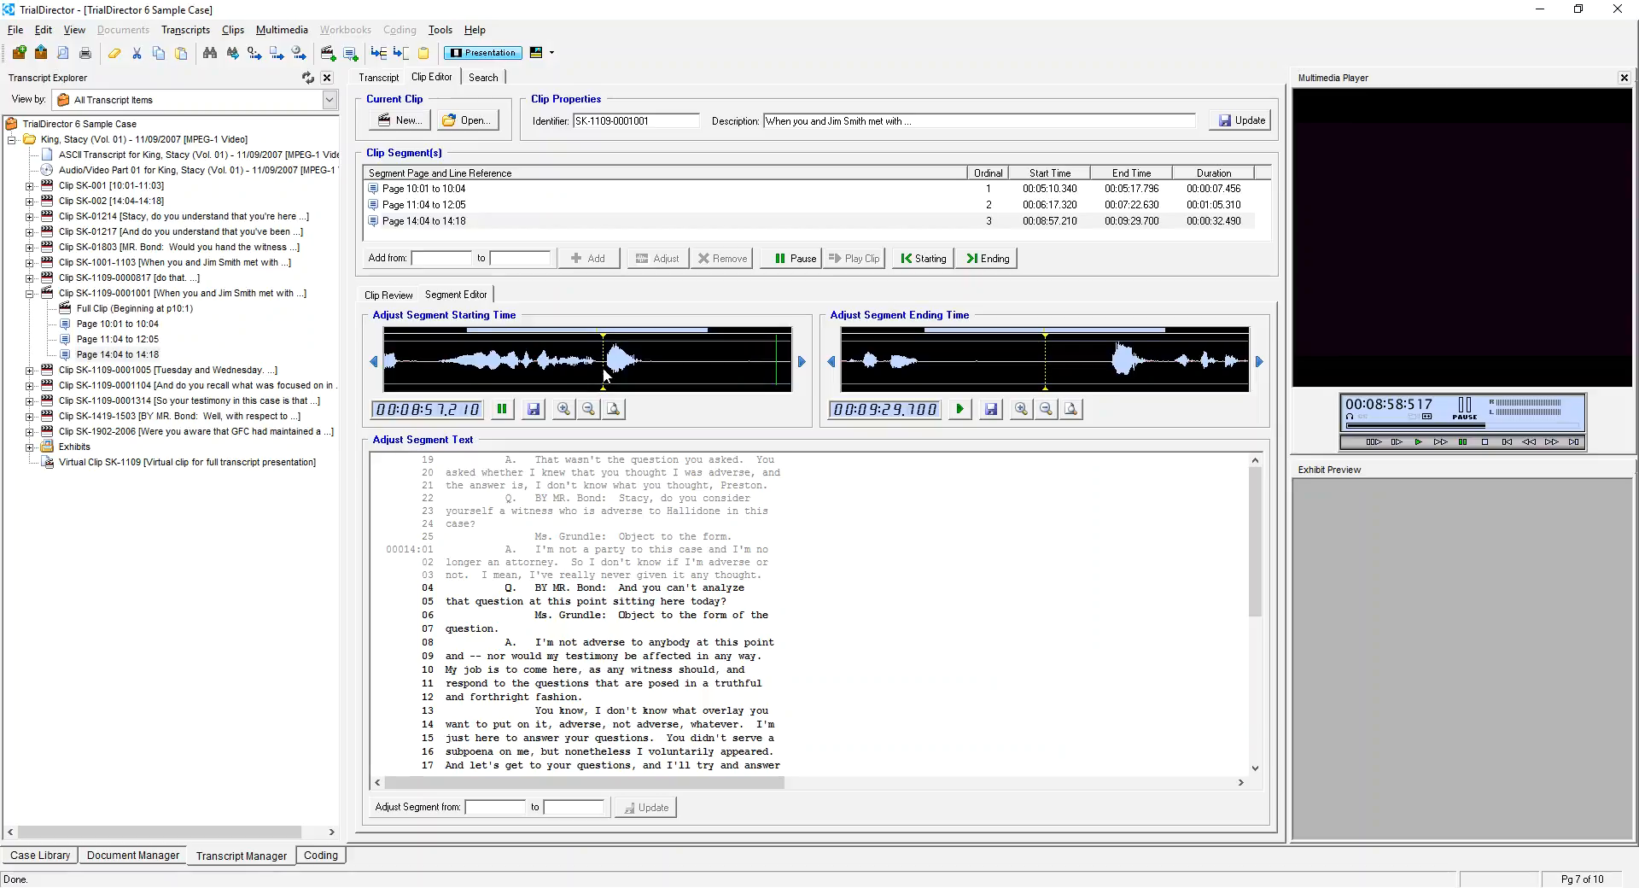
click(504, 410)
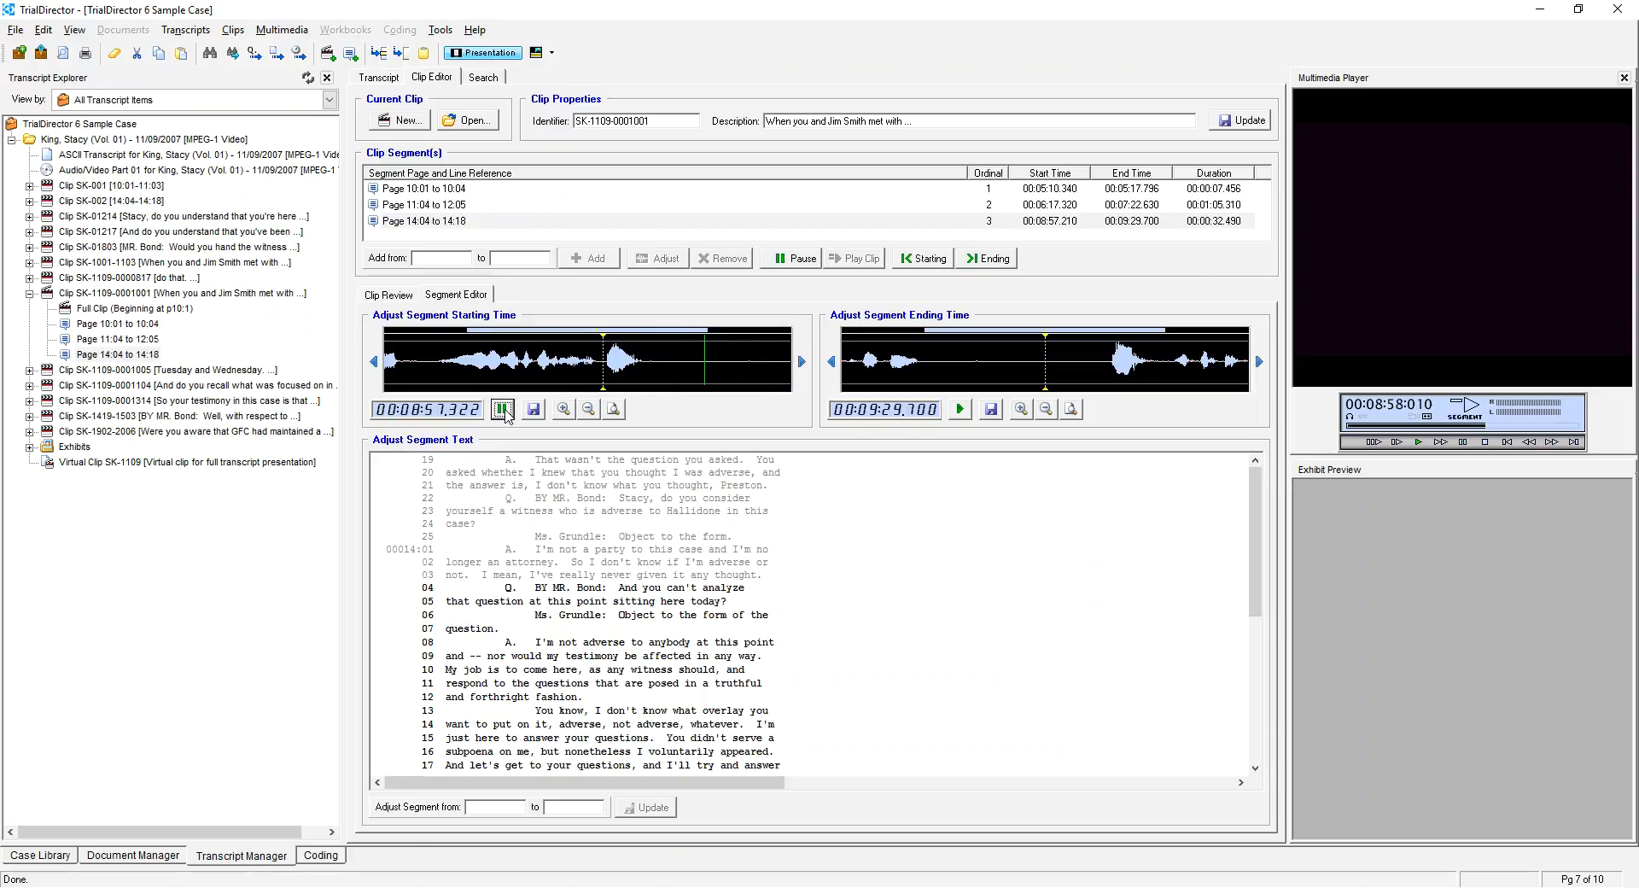
click(504, 410)
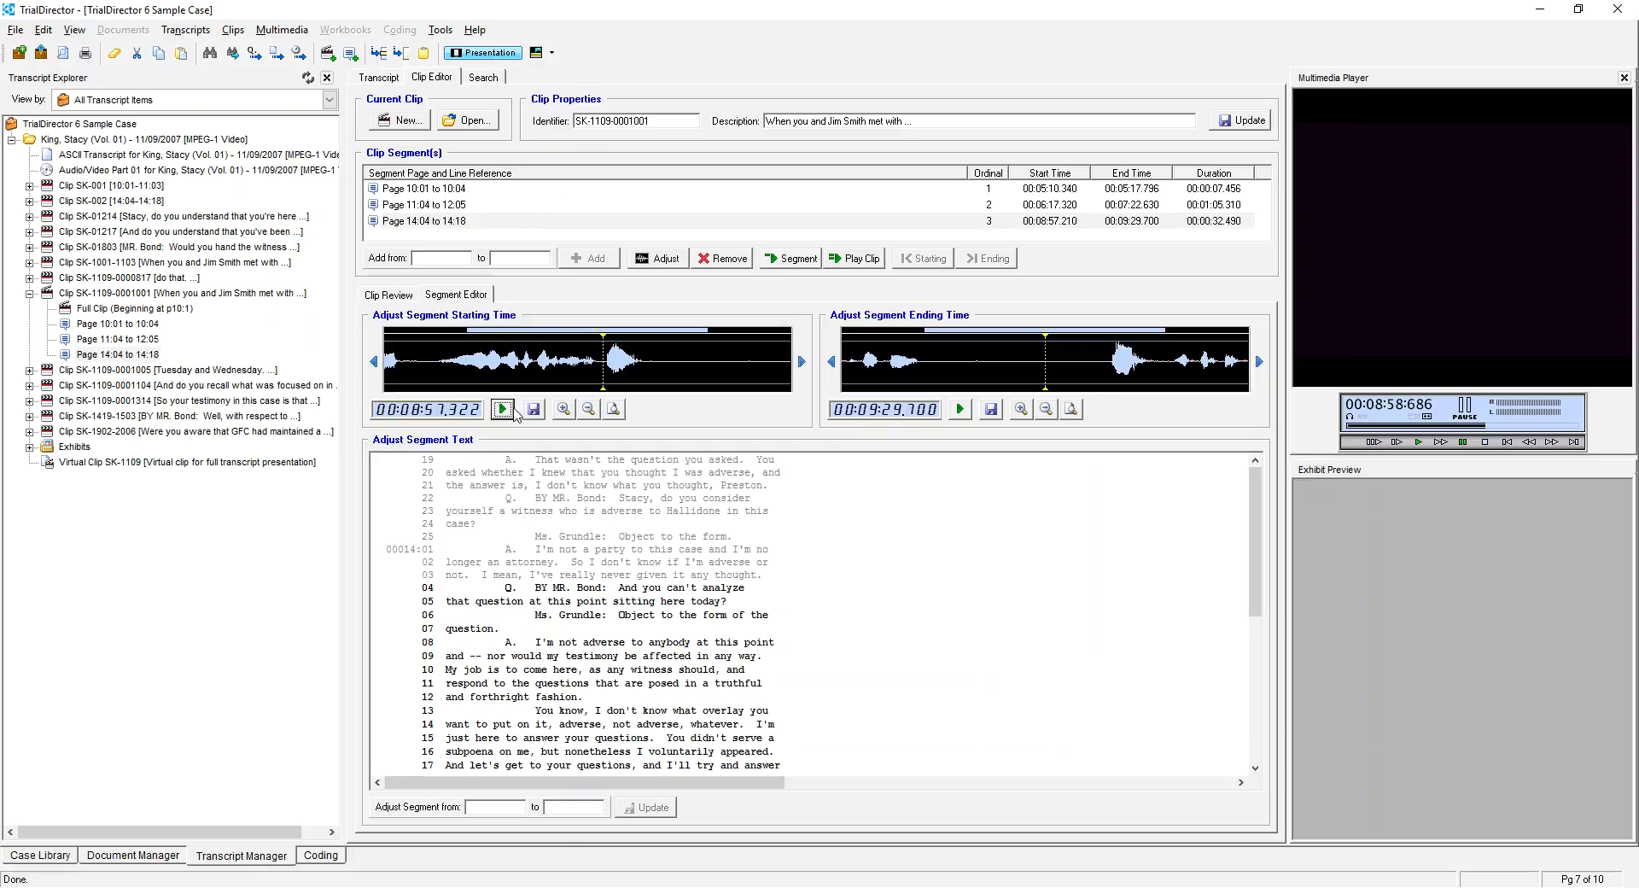
drag(647, 334, 788, 335)
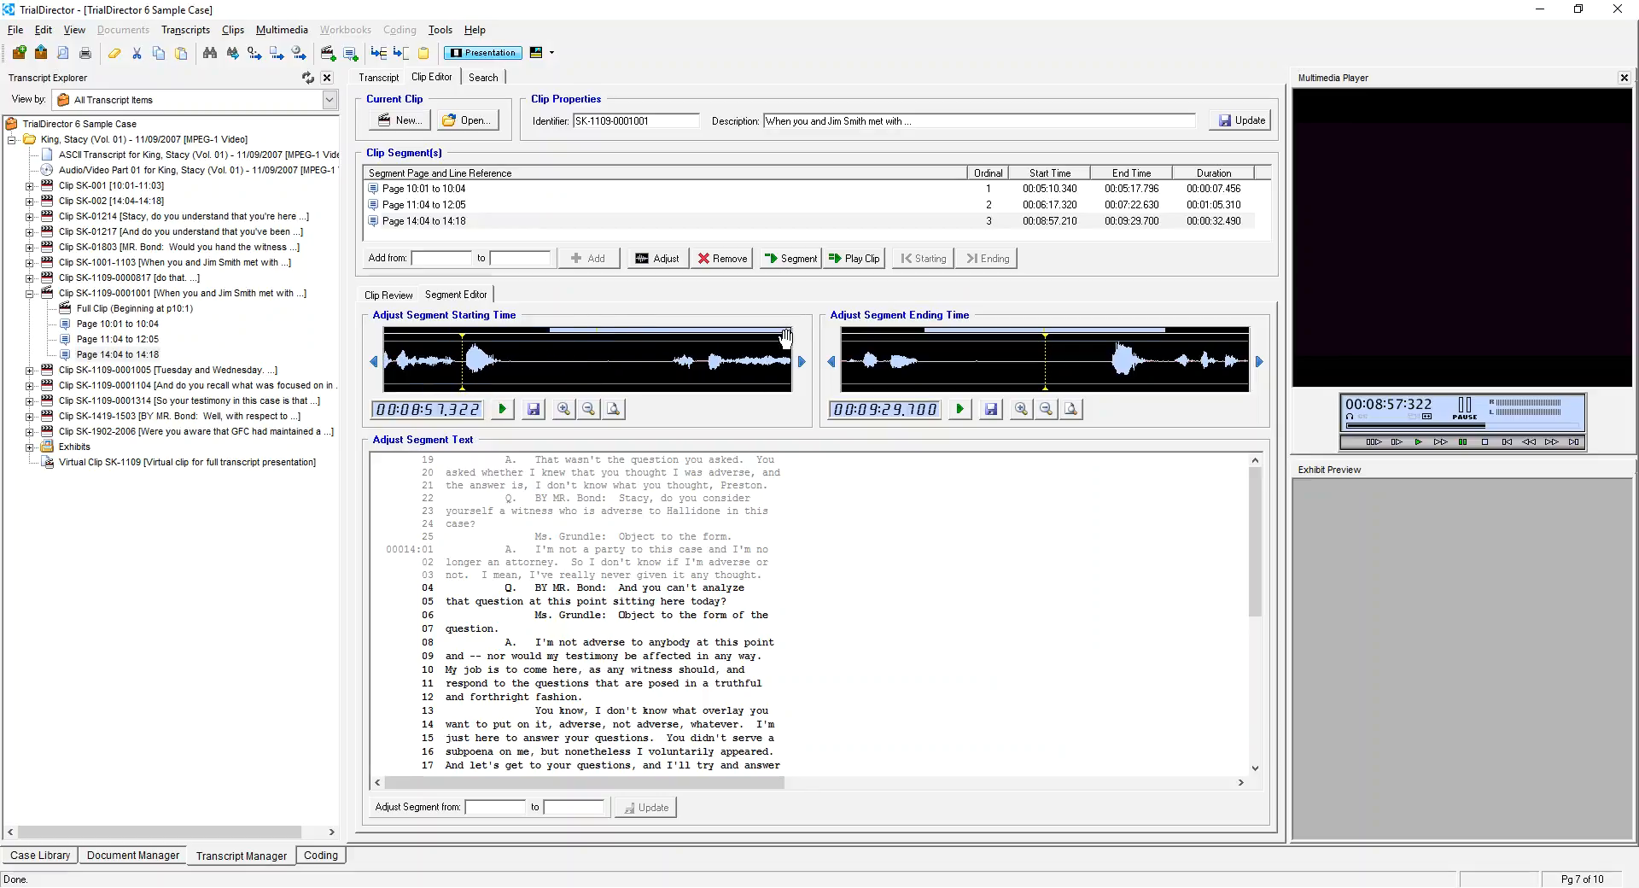
click(655, 363)
click(501, 410)
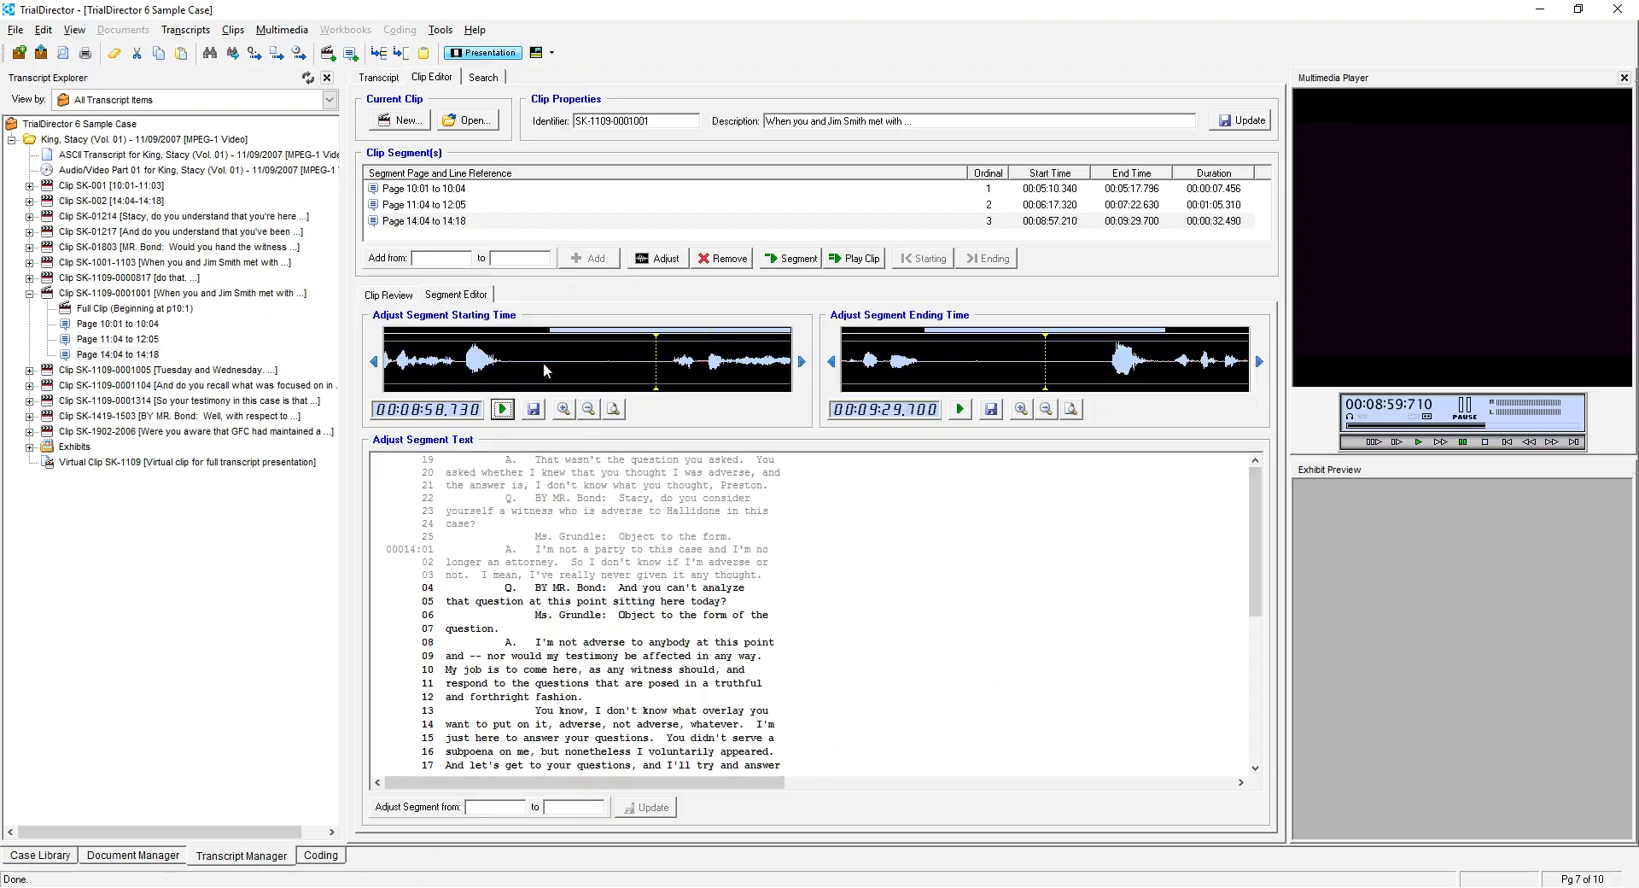
click(535, 410)
click(502, 409)
Set the ending time of segment 14:04 to 14:18 to 00:09:29.192, play it and save it.
drag(1000, 331, 923, 332)
click(1102, 364)
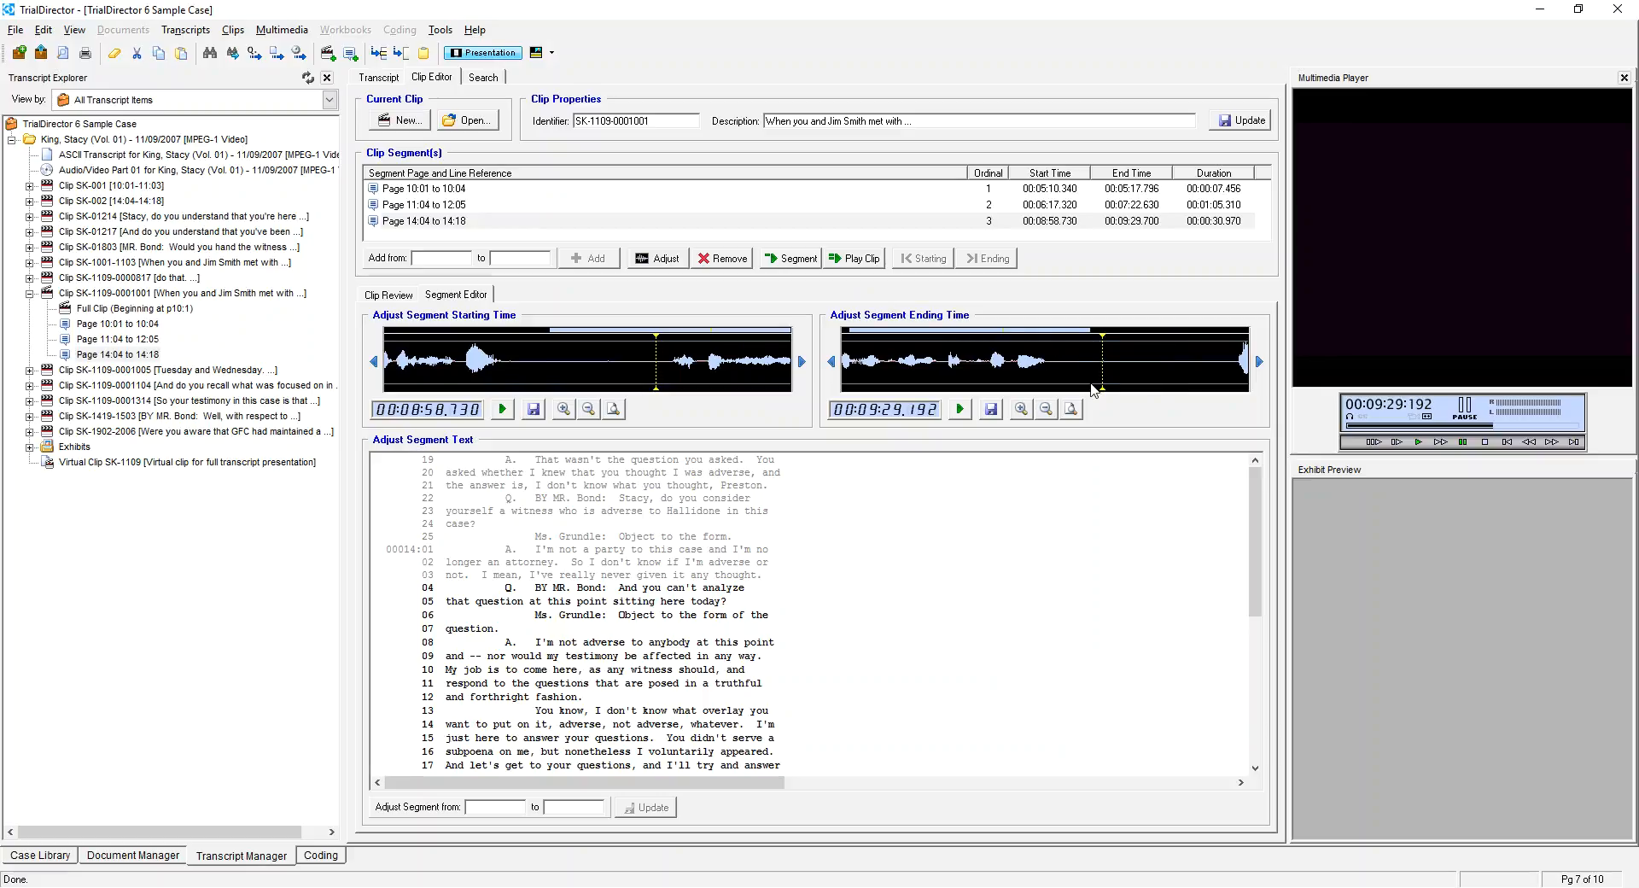
click(959, 409)
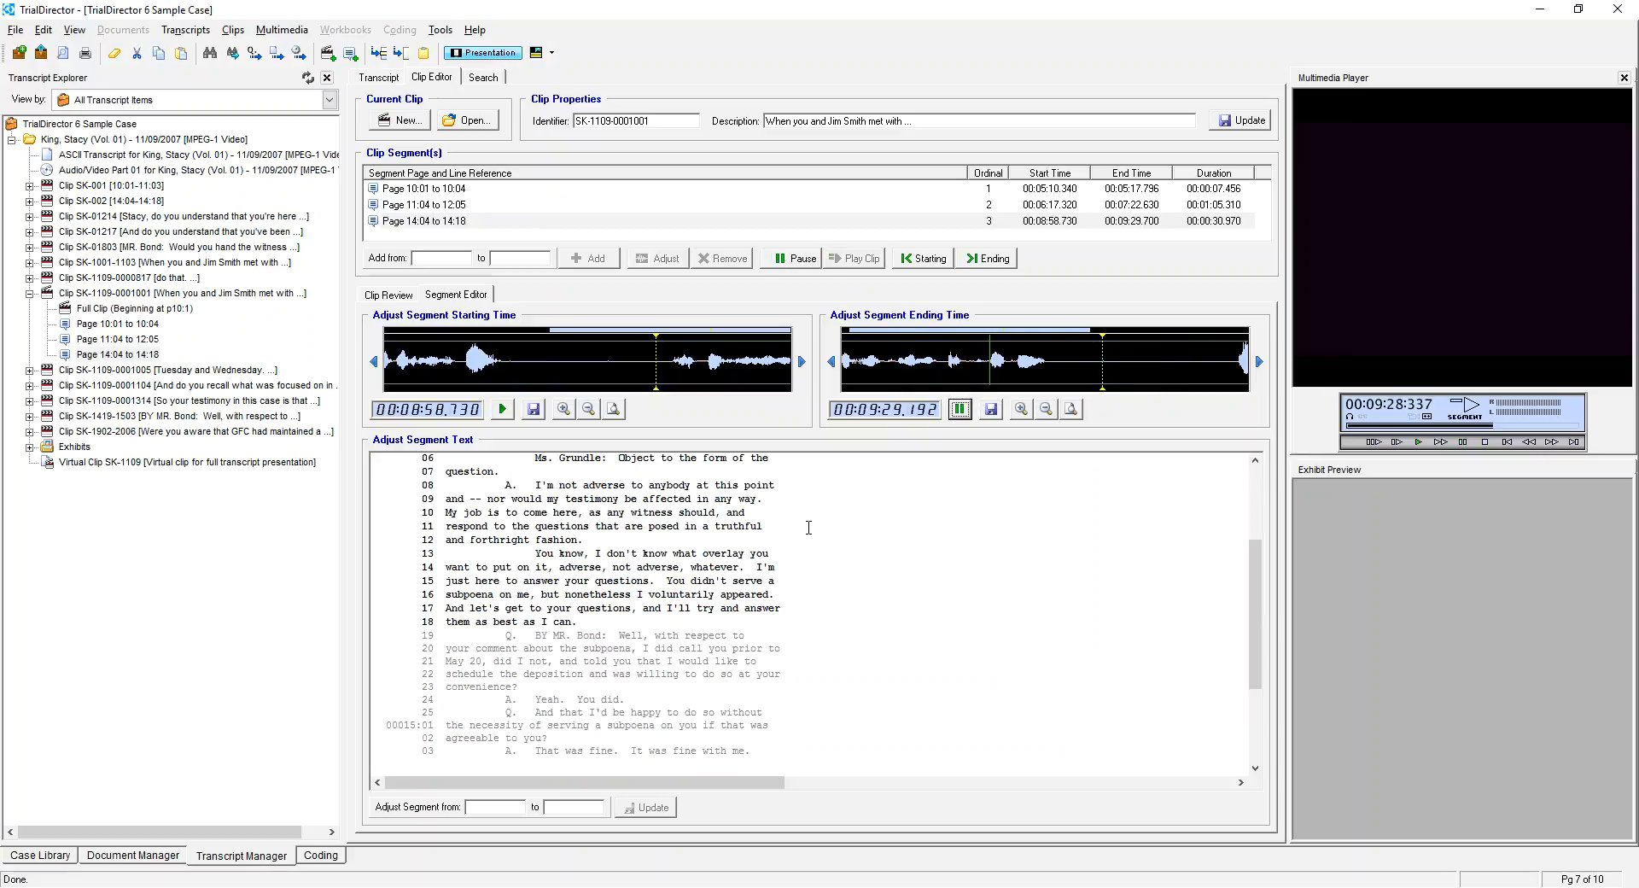
click(991, 409)
Change the clip's identifier to SK-003 and its description to "Multi - 10:01-04, 11:04-12:05, 14:04-18", and update the clip.
click(691, 119)
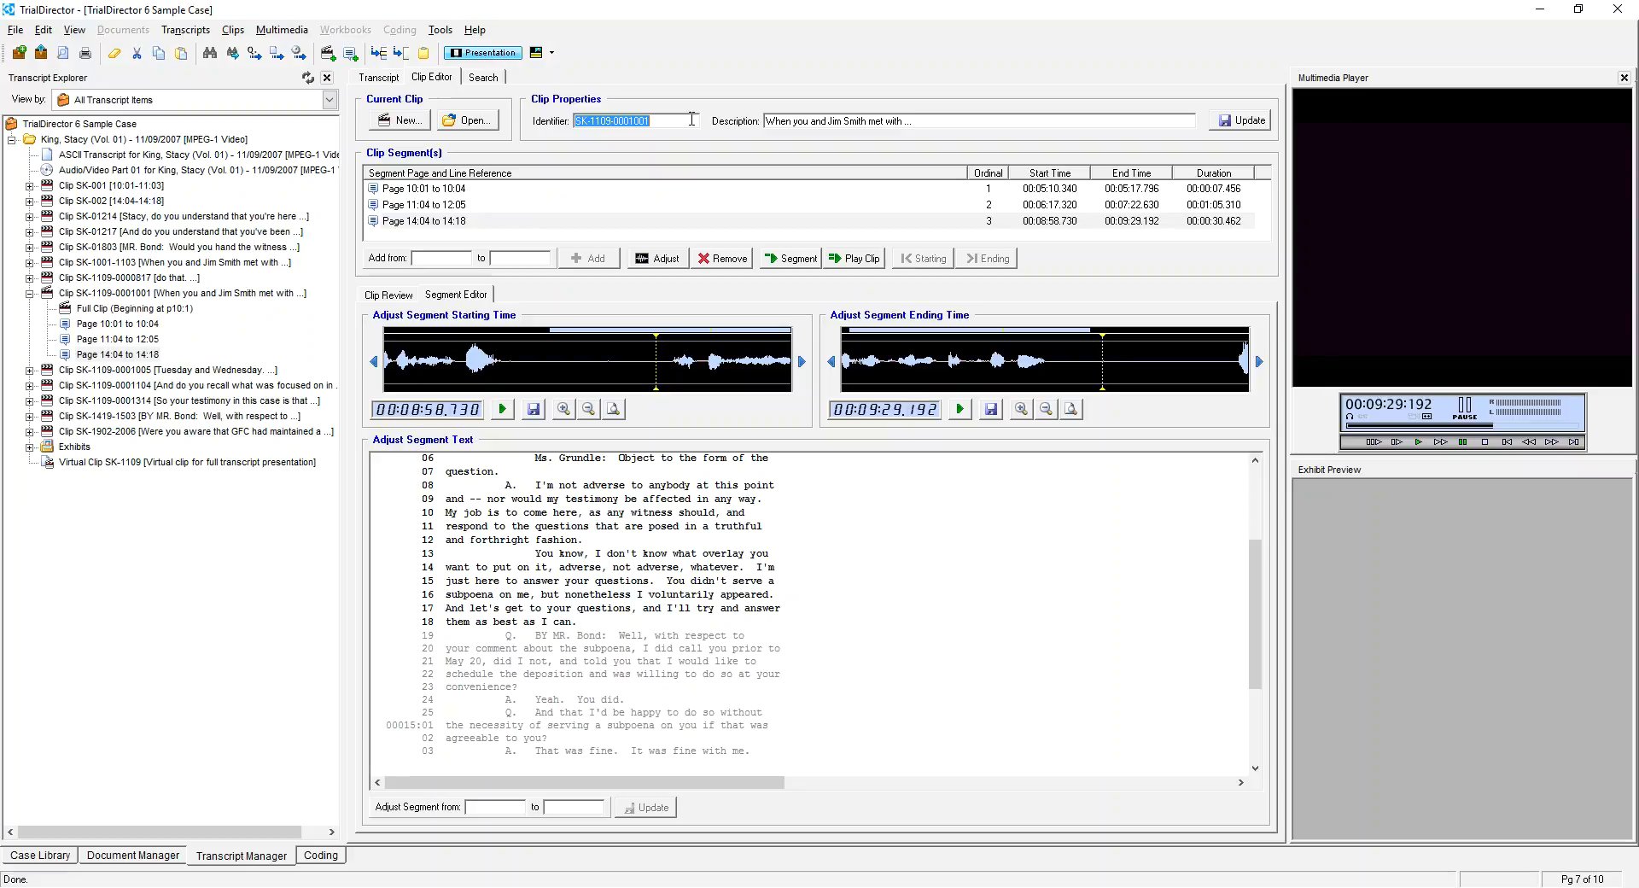
text(SK-003)
key(Tab)
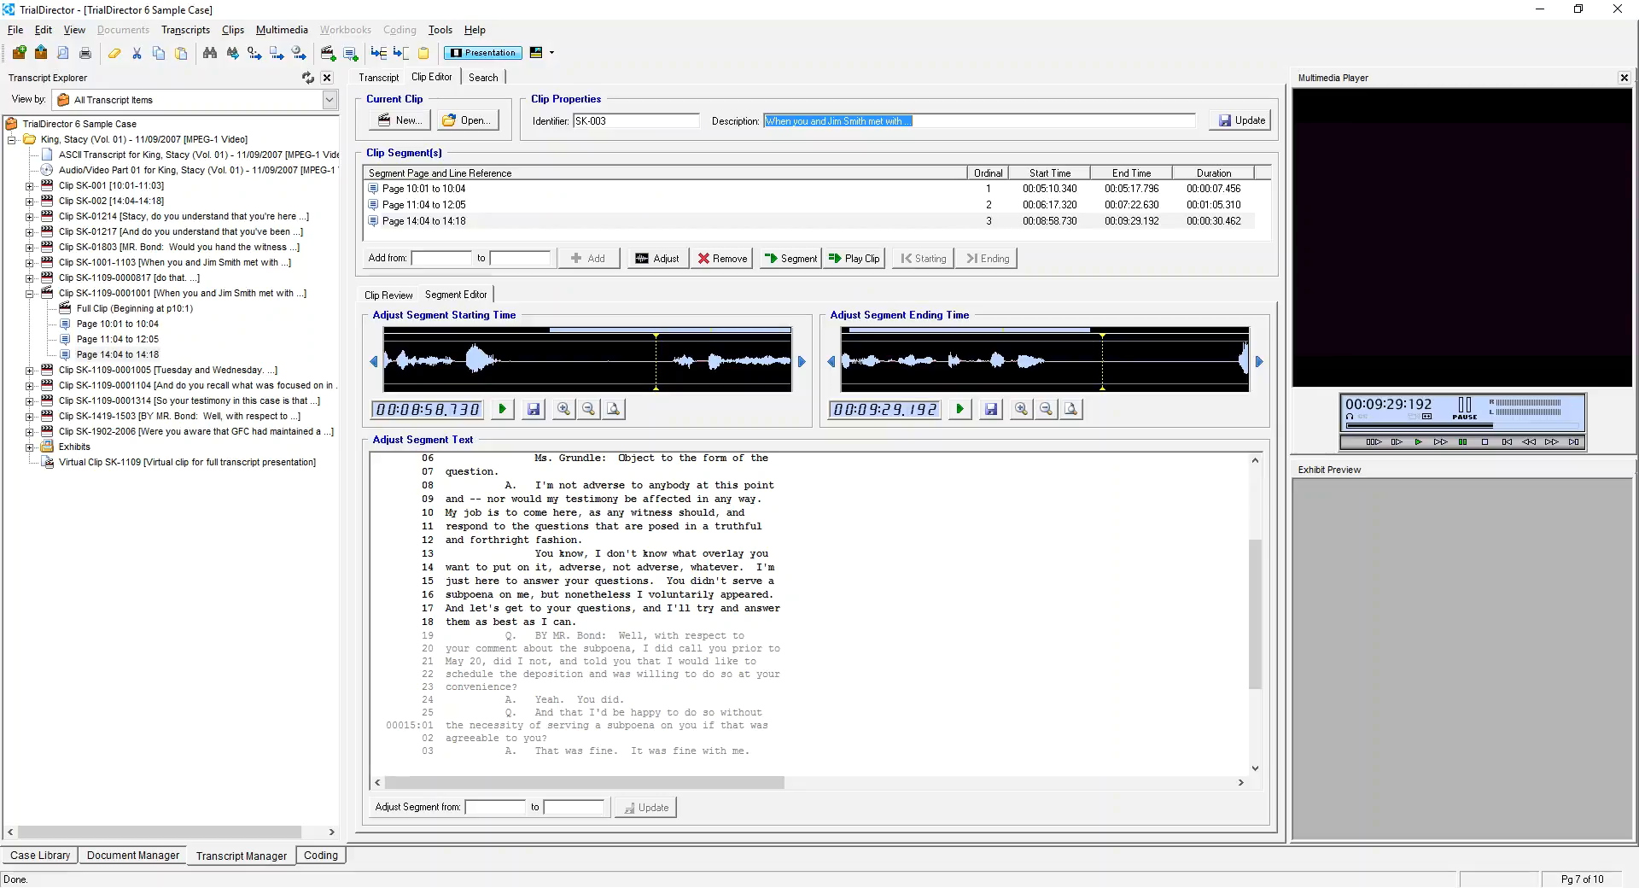
text(Multi - 1)
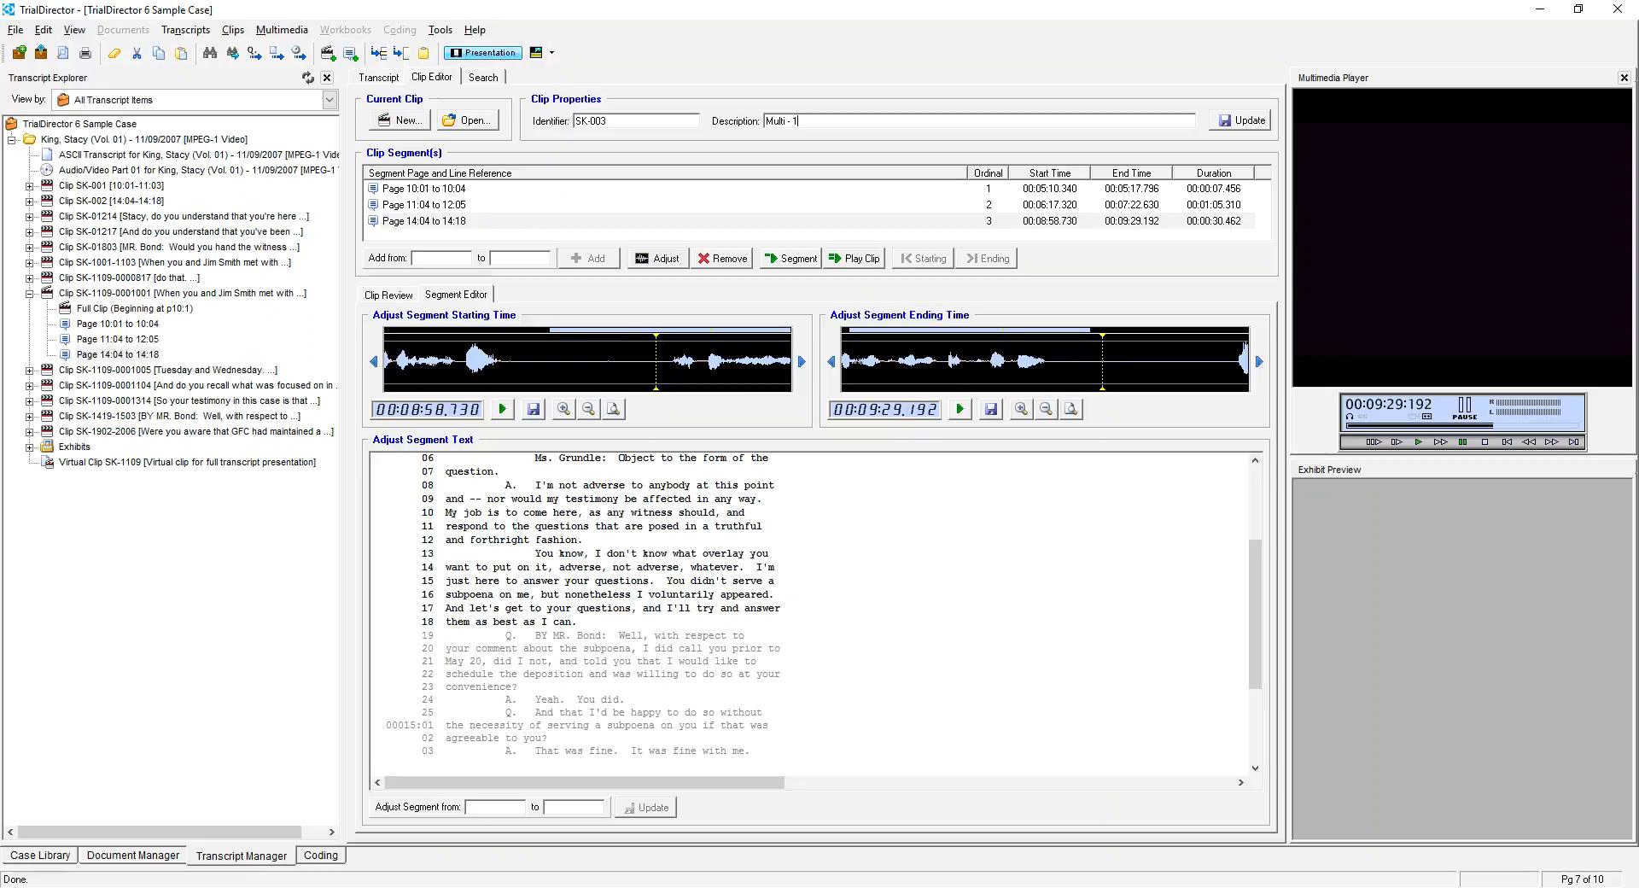
text(0:01-04 )
text(11:04-12:05, 14:04-18)
click(1234, 128)
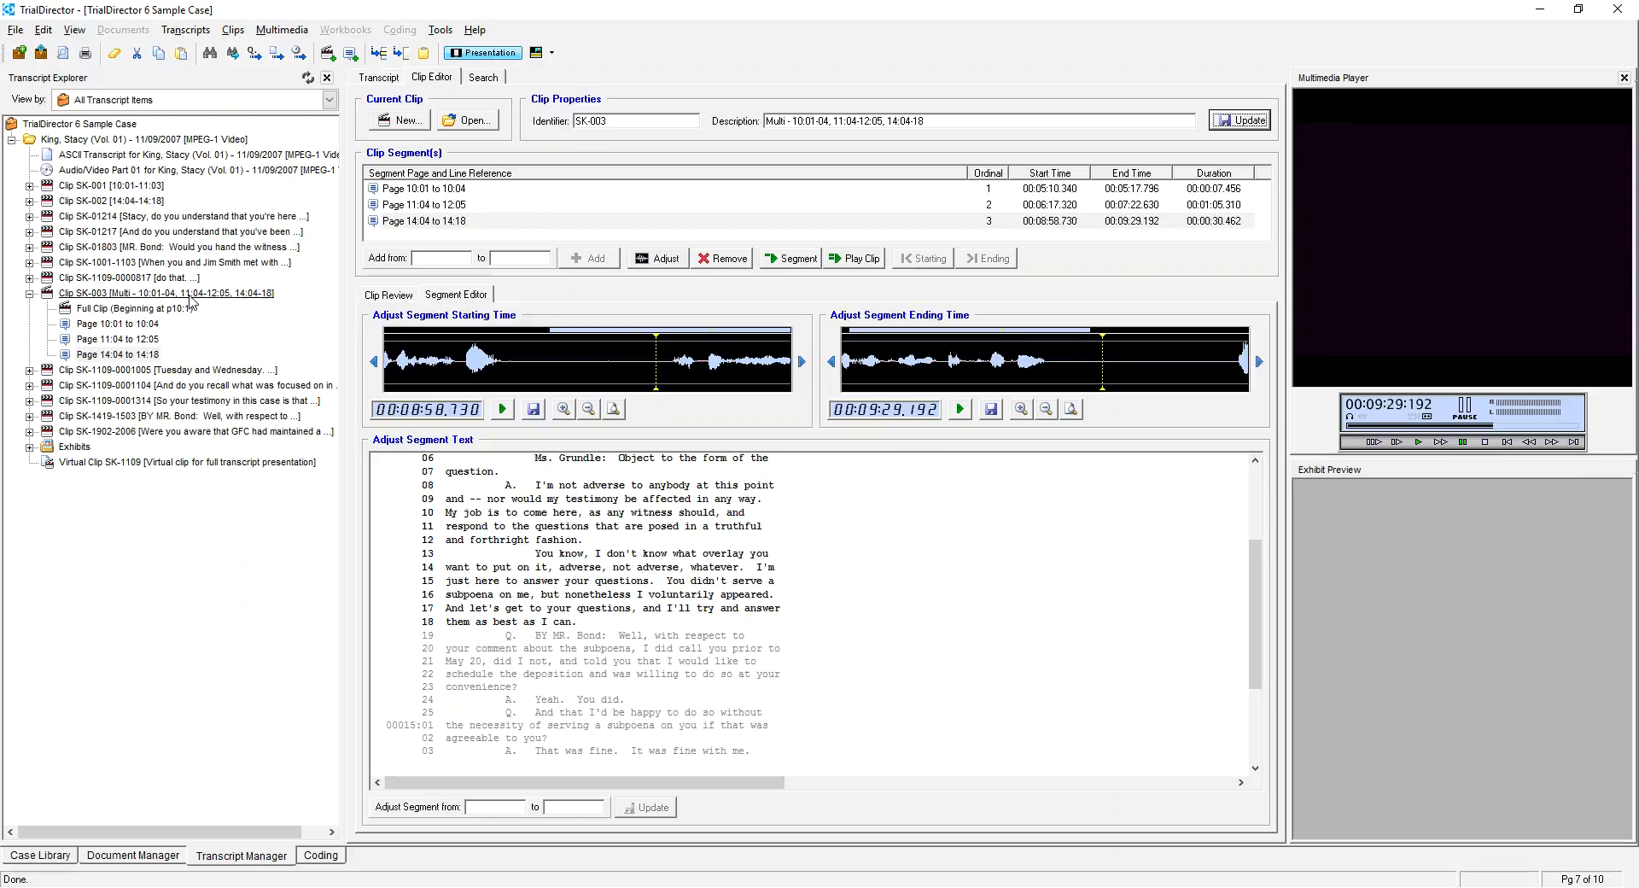
Try the Clips (Grouped) and All Transcript Items views in the Transcript Explorer, and settle on the Clips view.
click(218, 100)
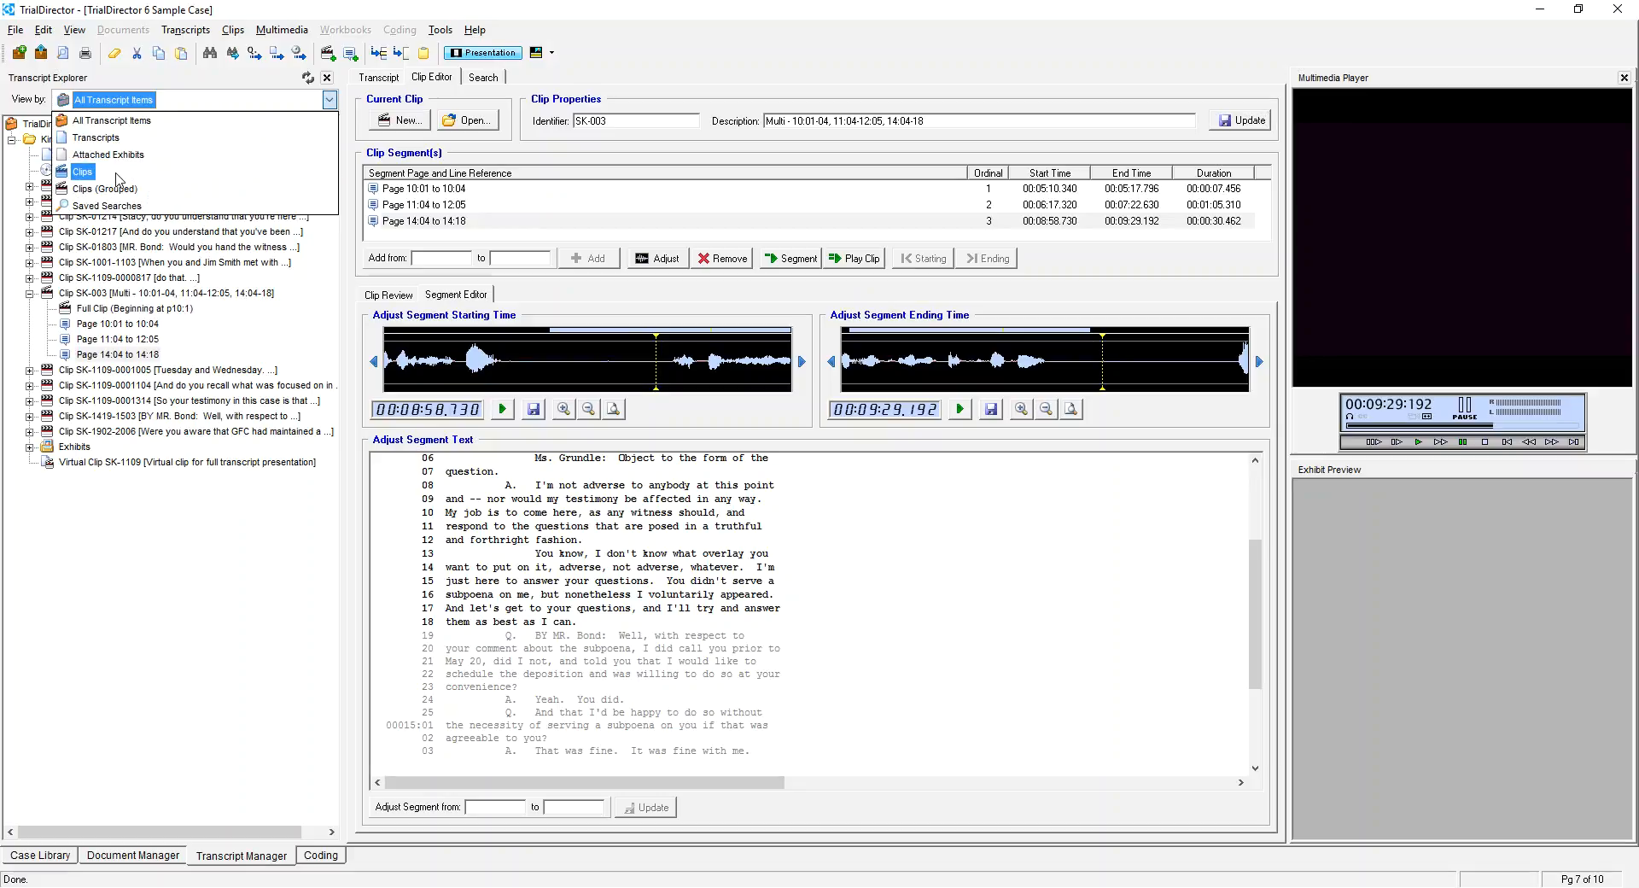
click(109, 187)
click(171, 102)
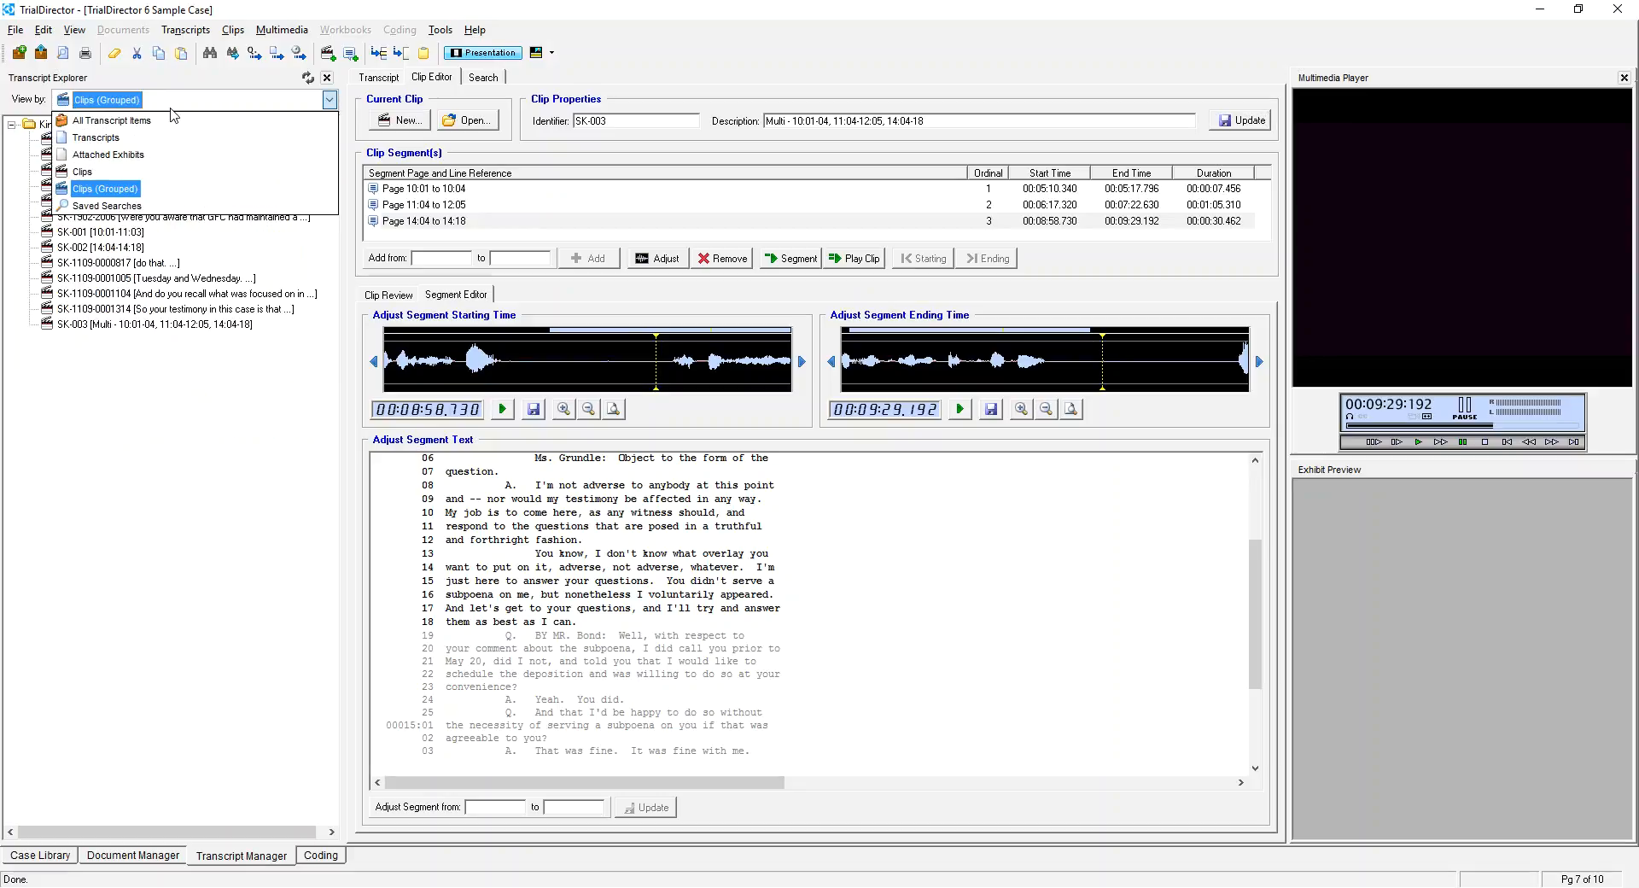
click(106, 174)
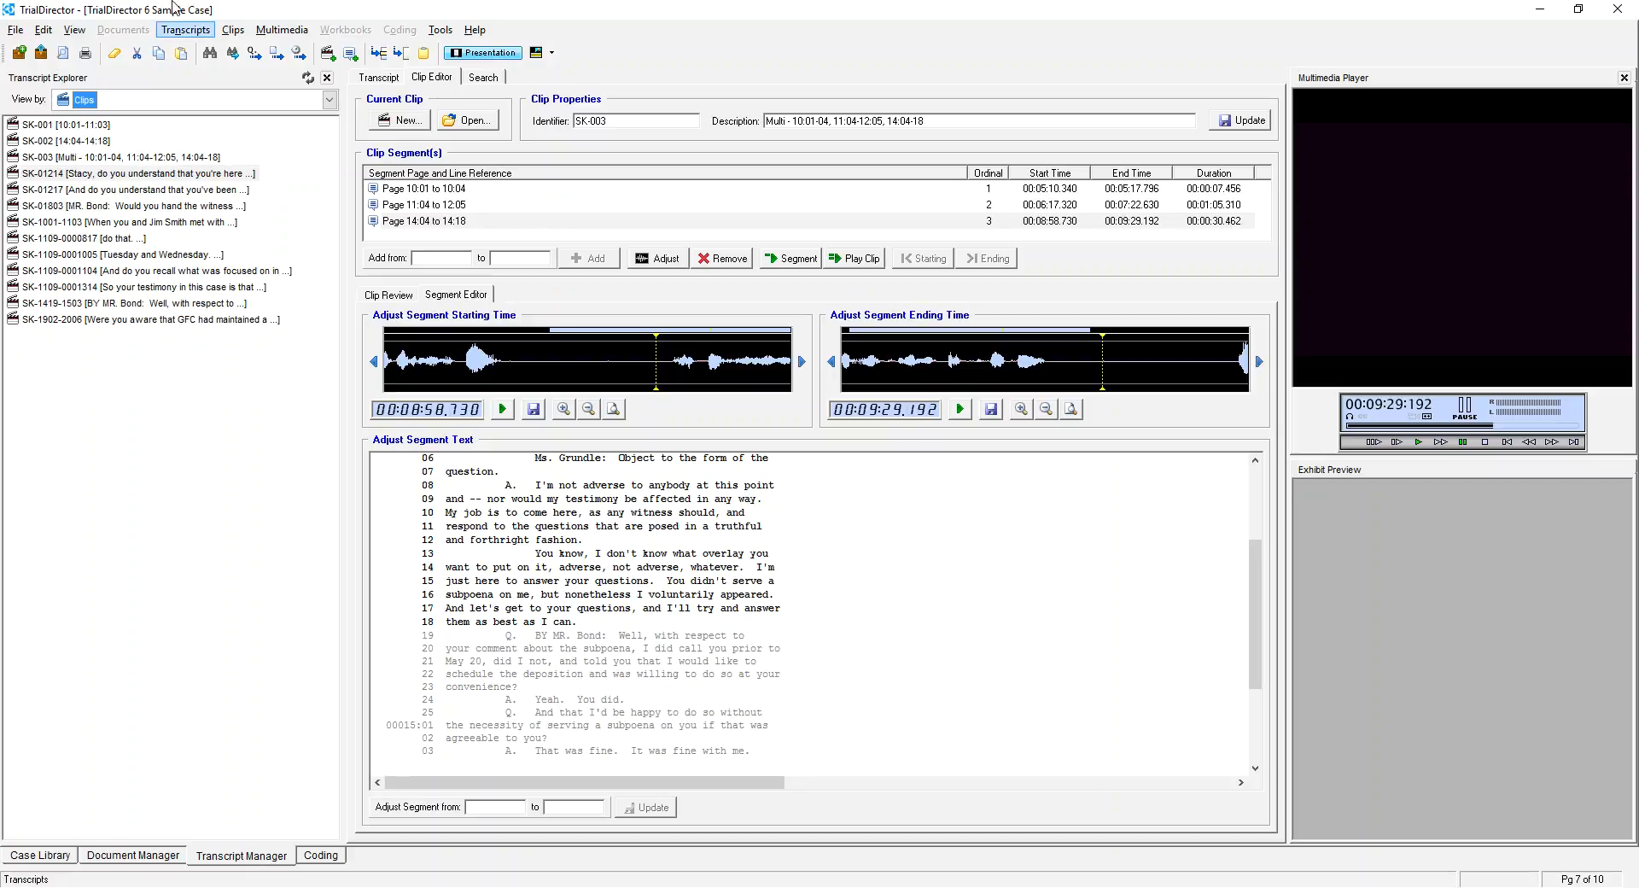
click(329, 100)
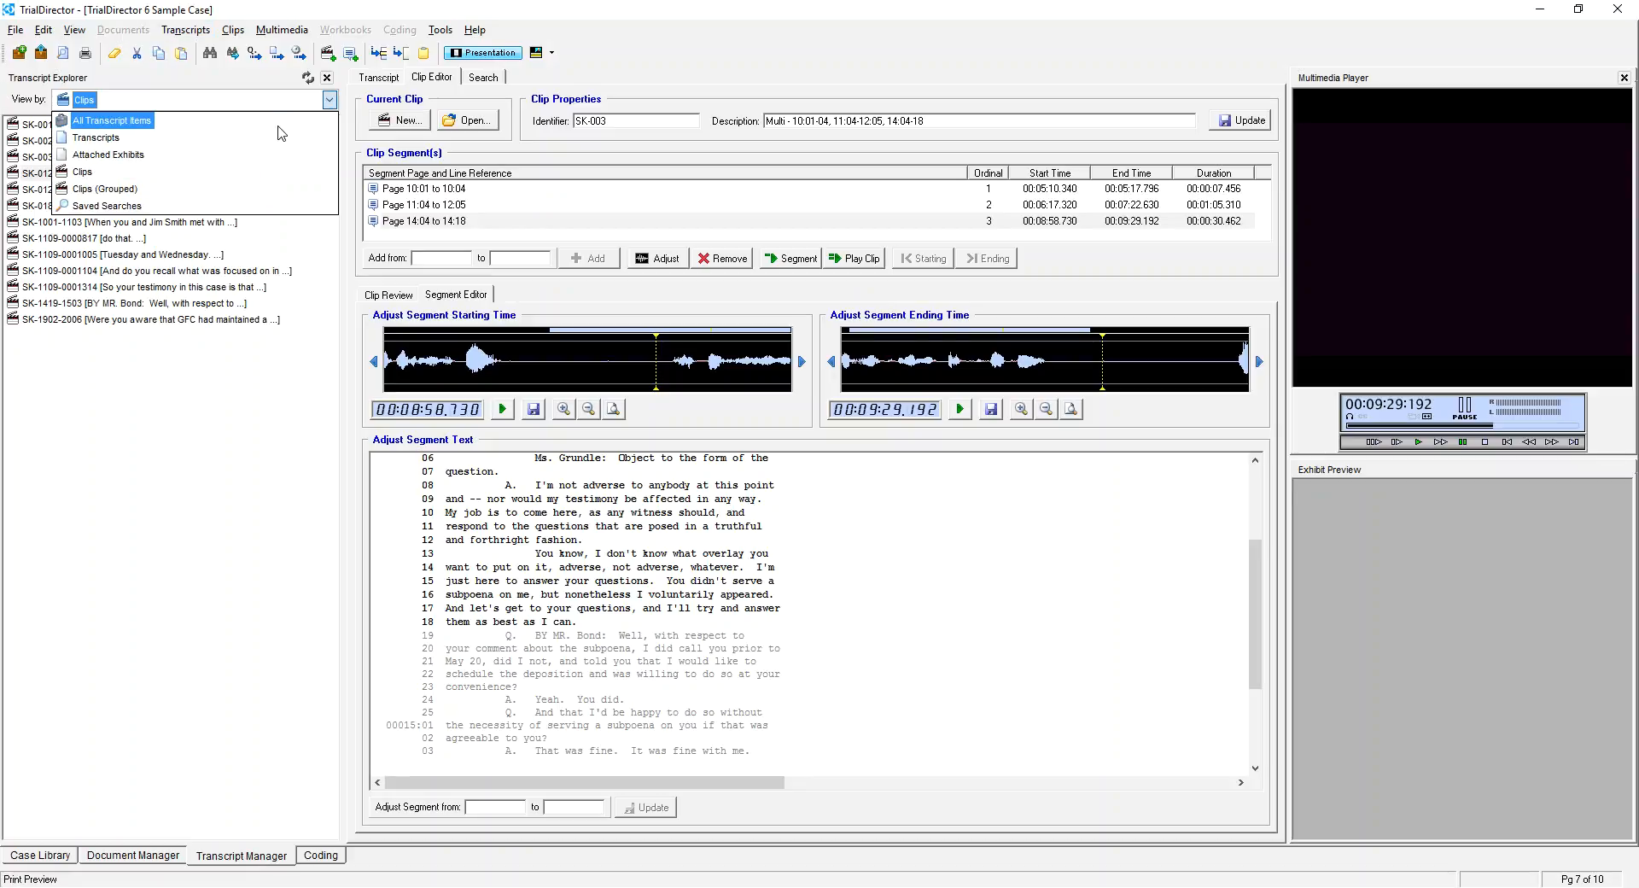
click(282, 127)
click(328, 101)
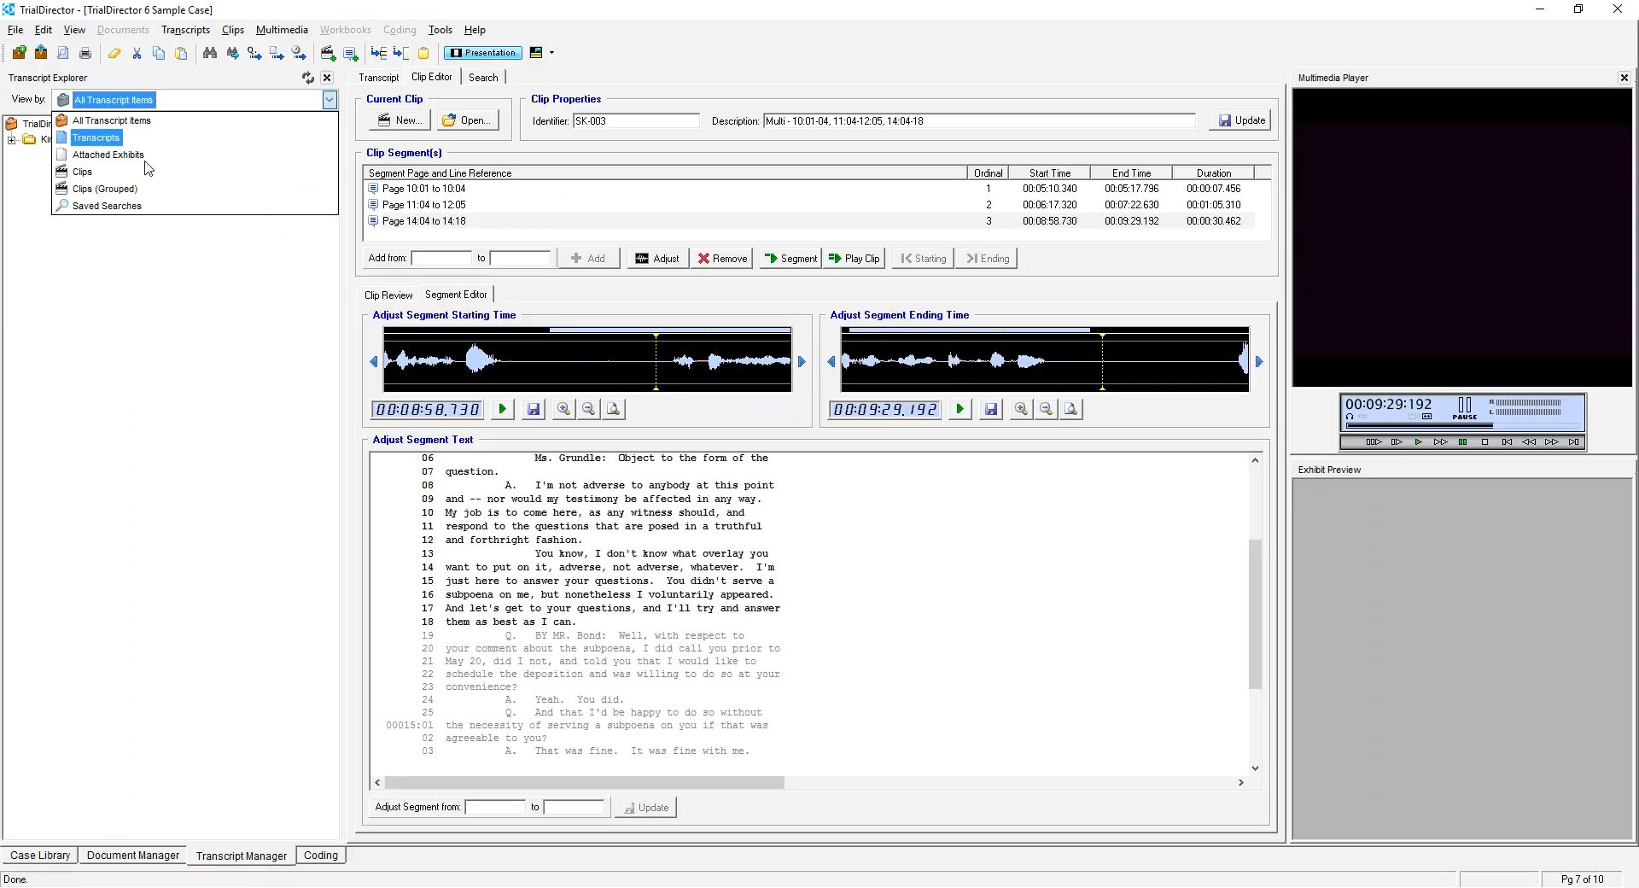
click(146, 172)
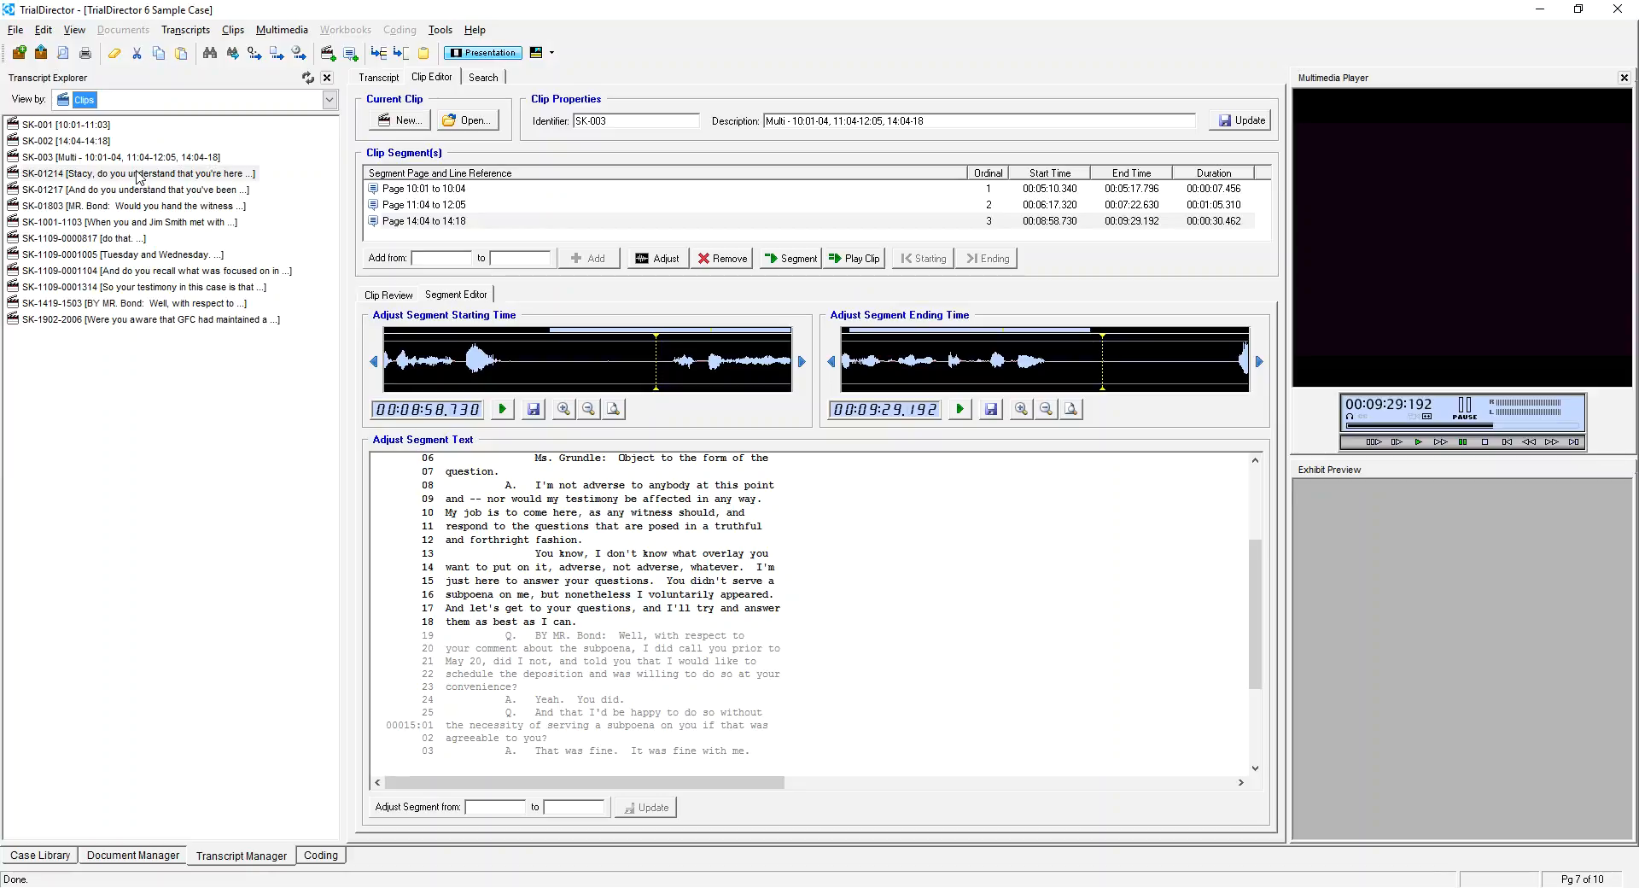
Select clip SK-003 in the clip list and show the transcript text.
click(58, 142)
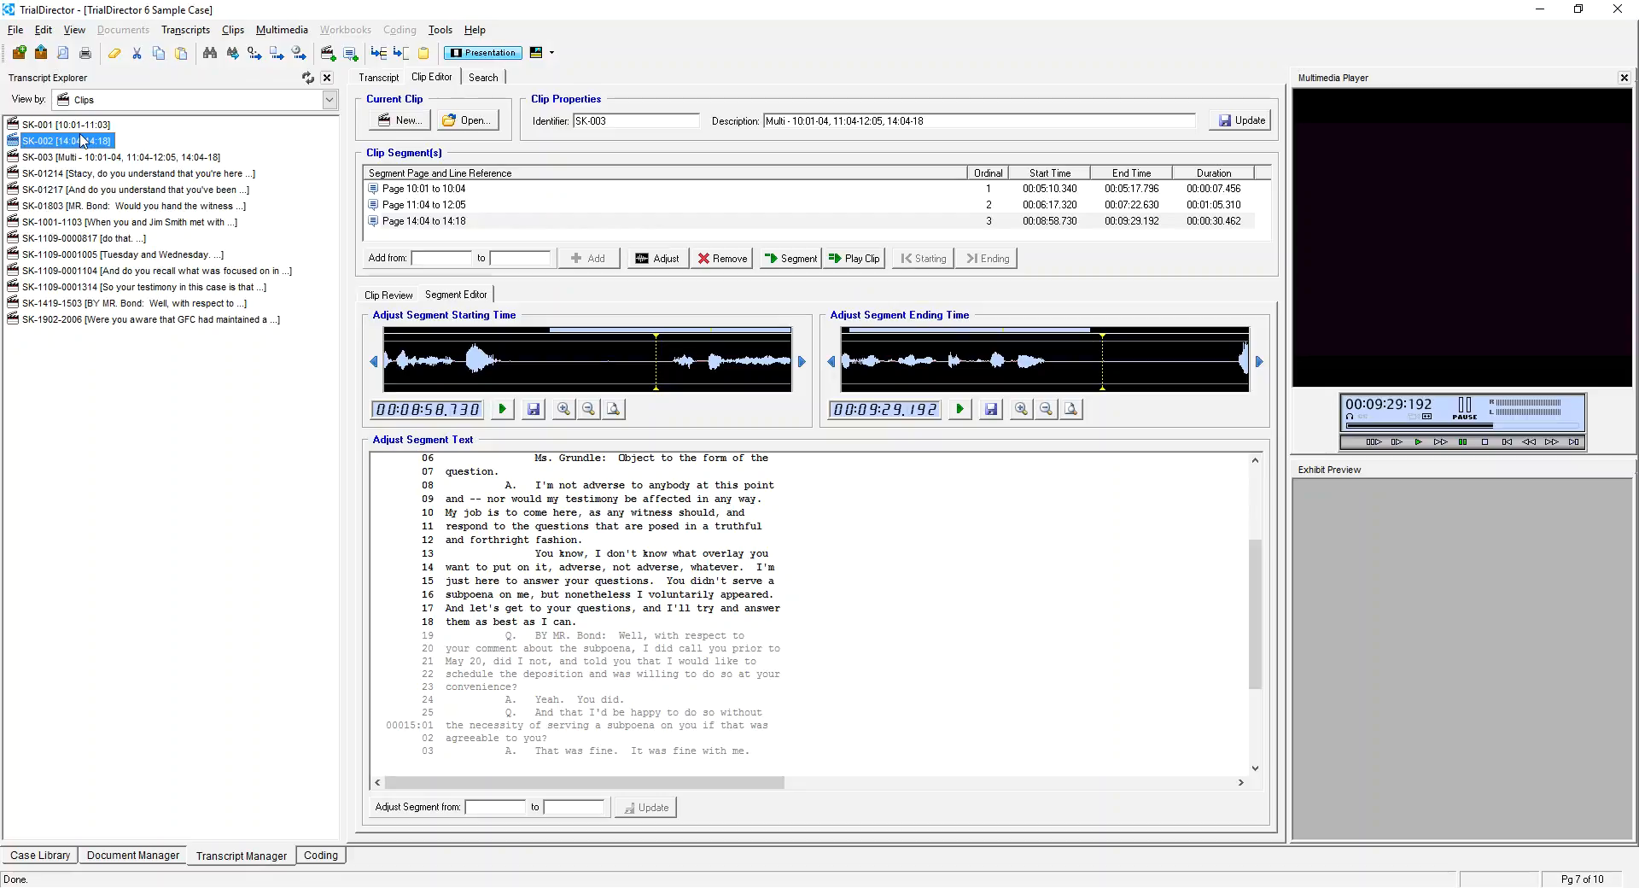
click(43, 159)
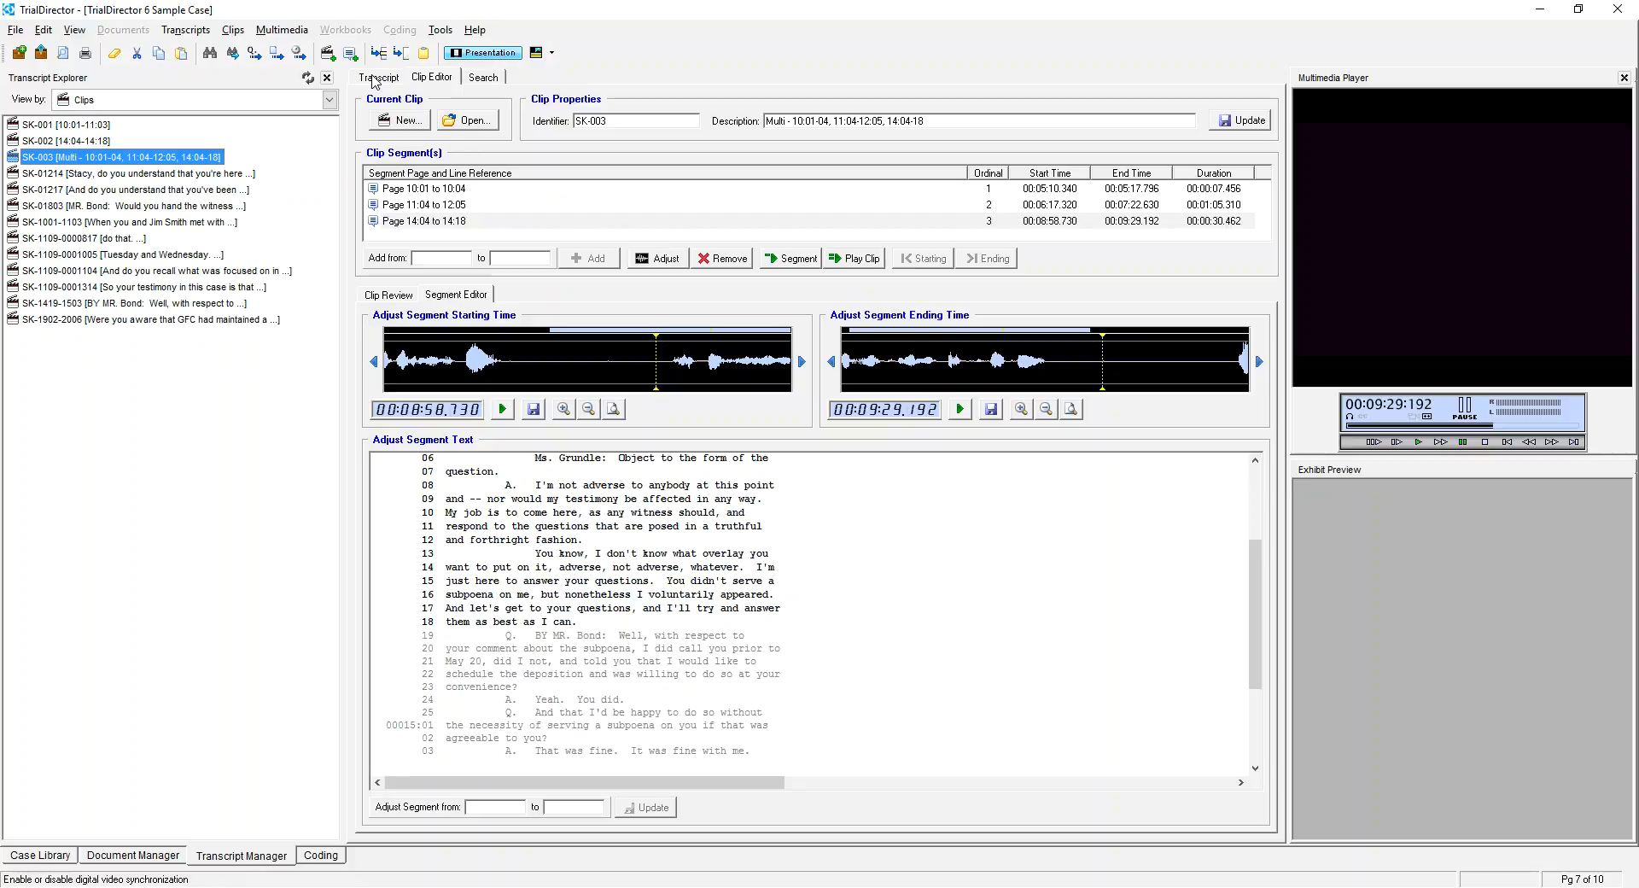
click(375, 78)
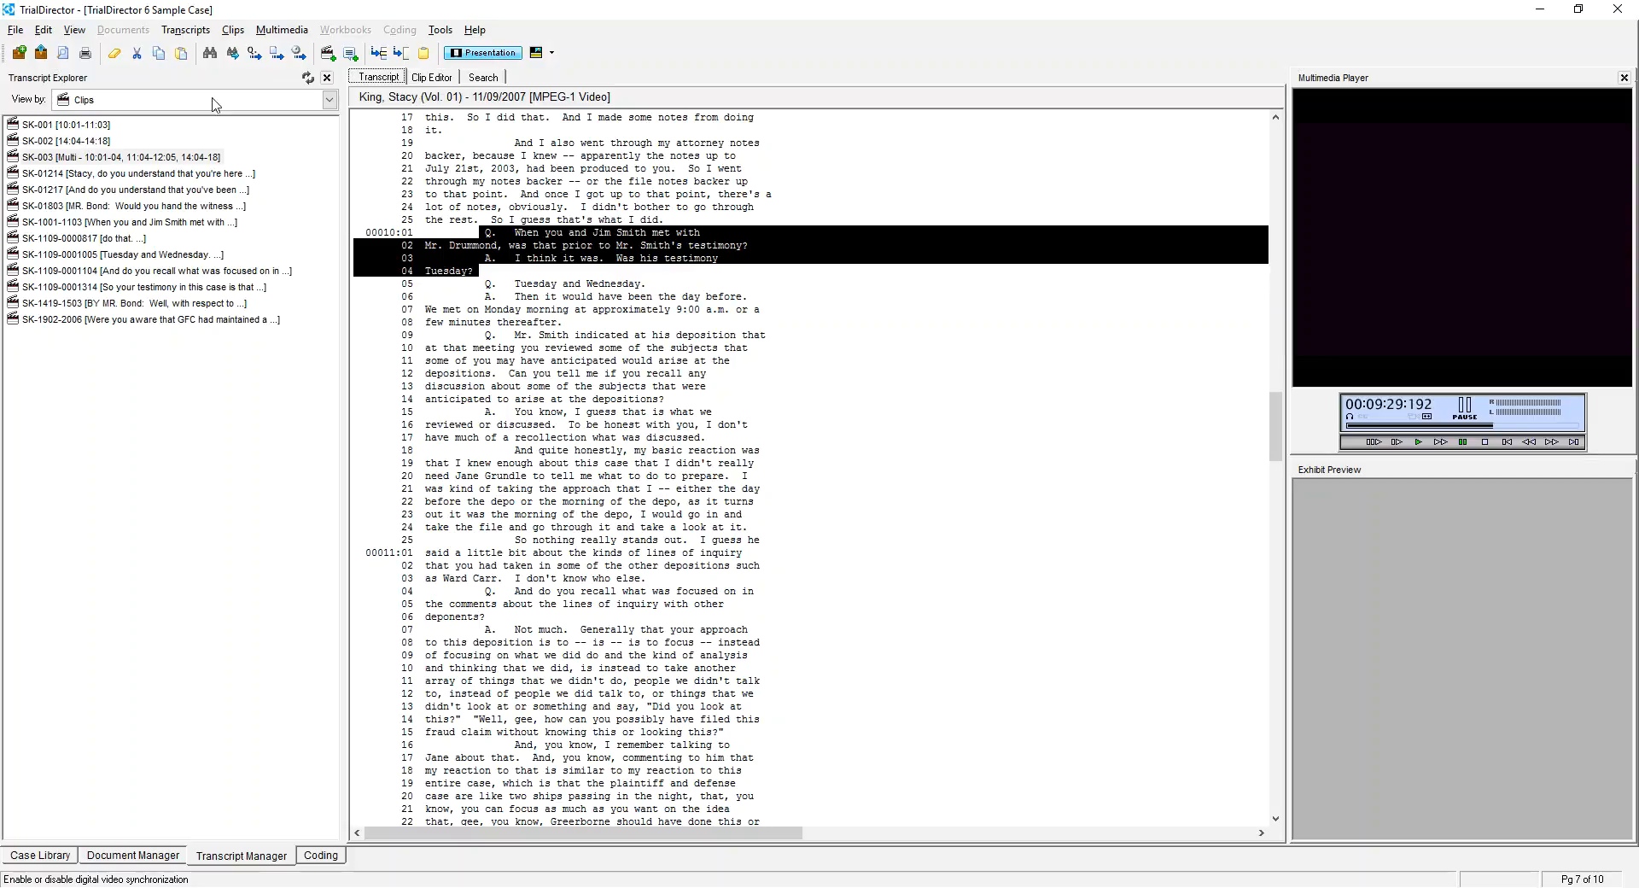
click(282, 30)
mouse_move(234, 33)
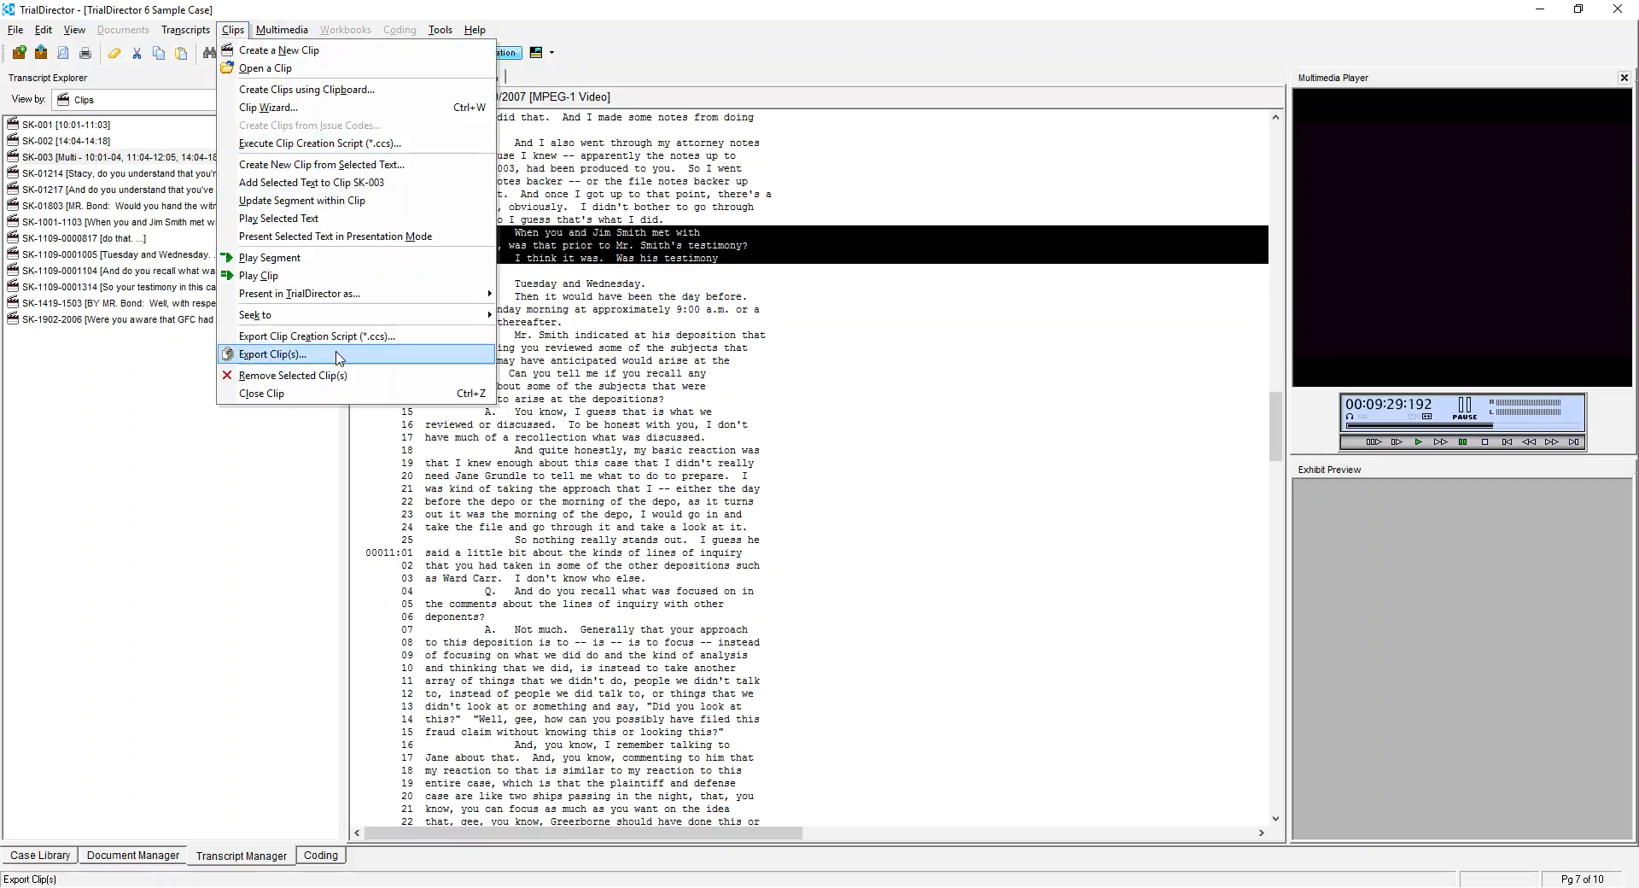
click(281, 354)
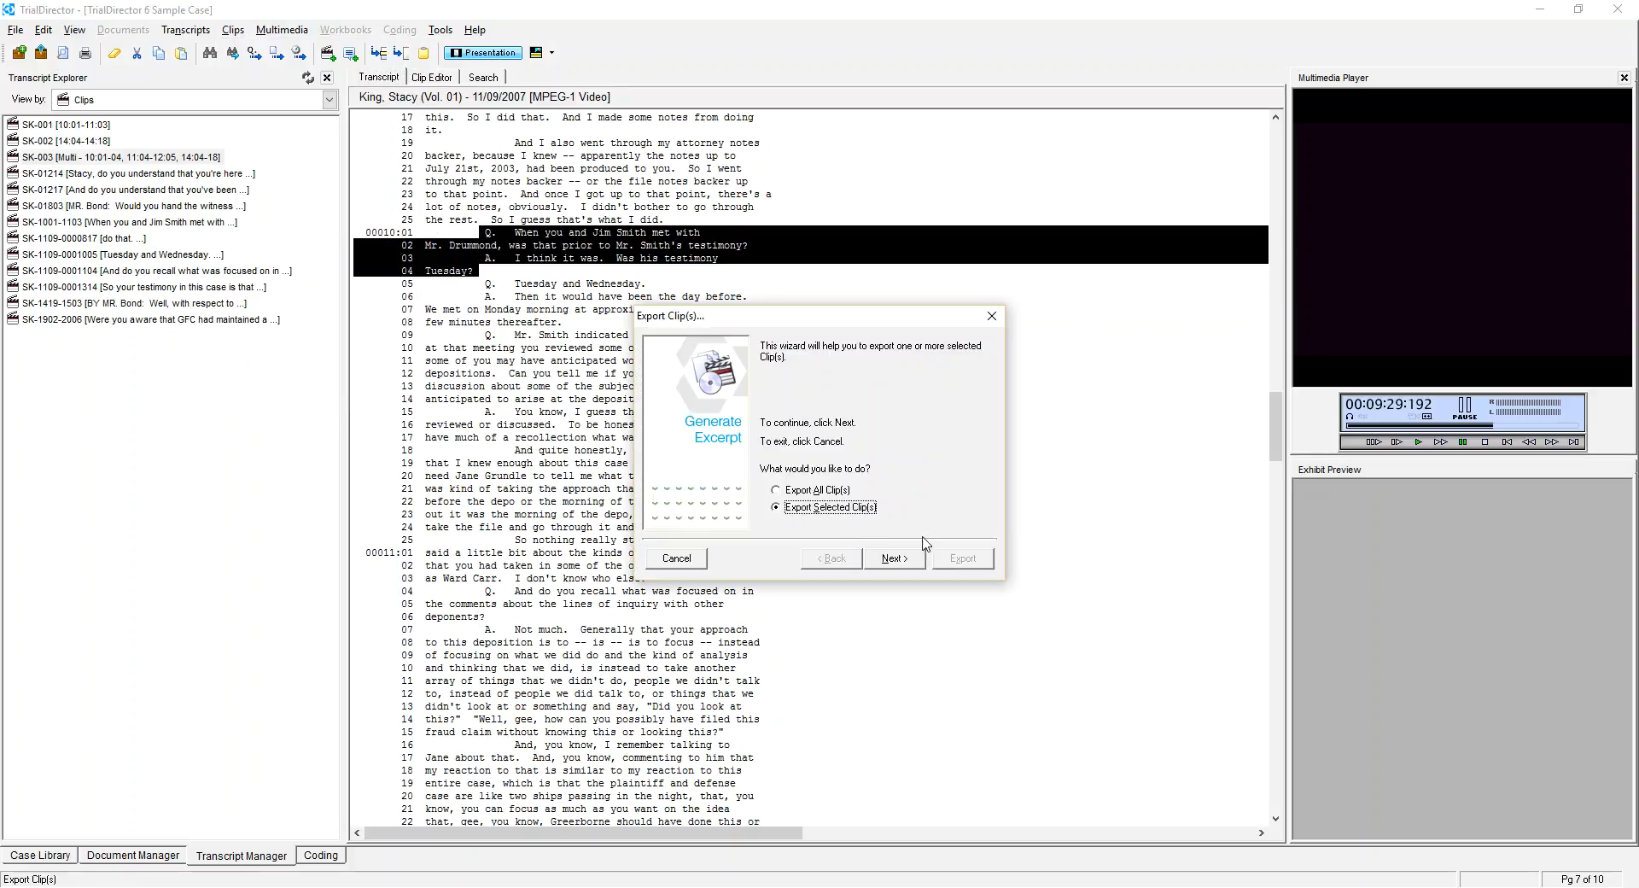
click(686, 564)
Select clips SK-001 through SK-003 and start exporting the selected clips to a Windows folder.
click(111, 159)
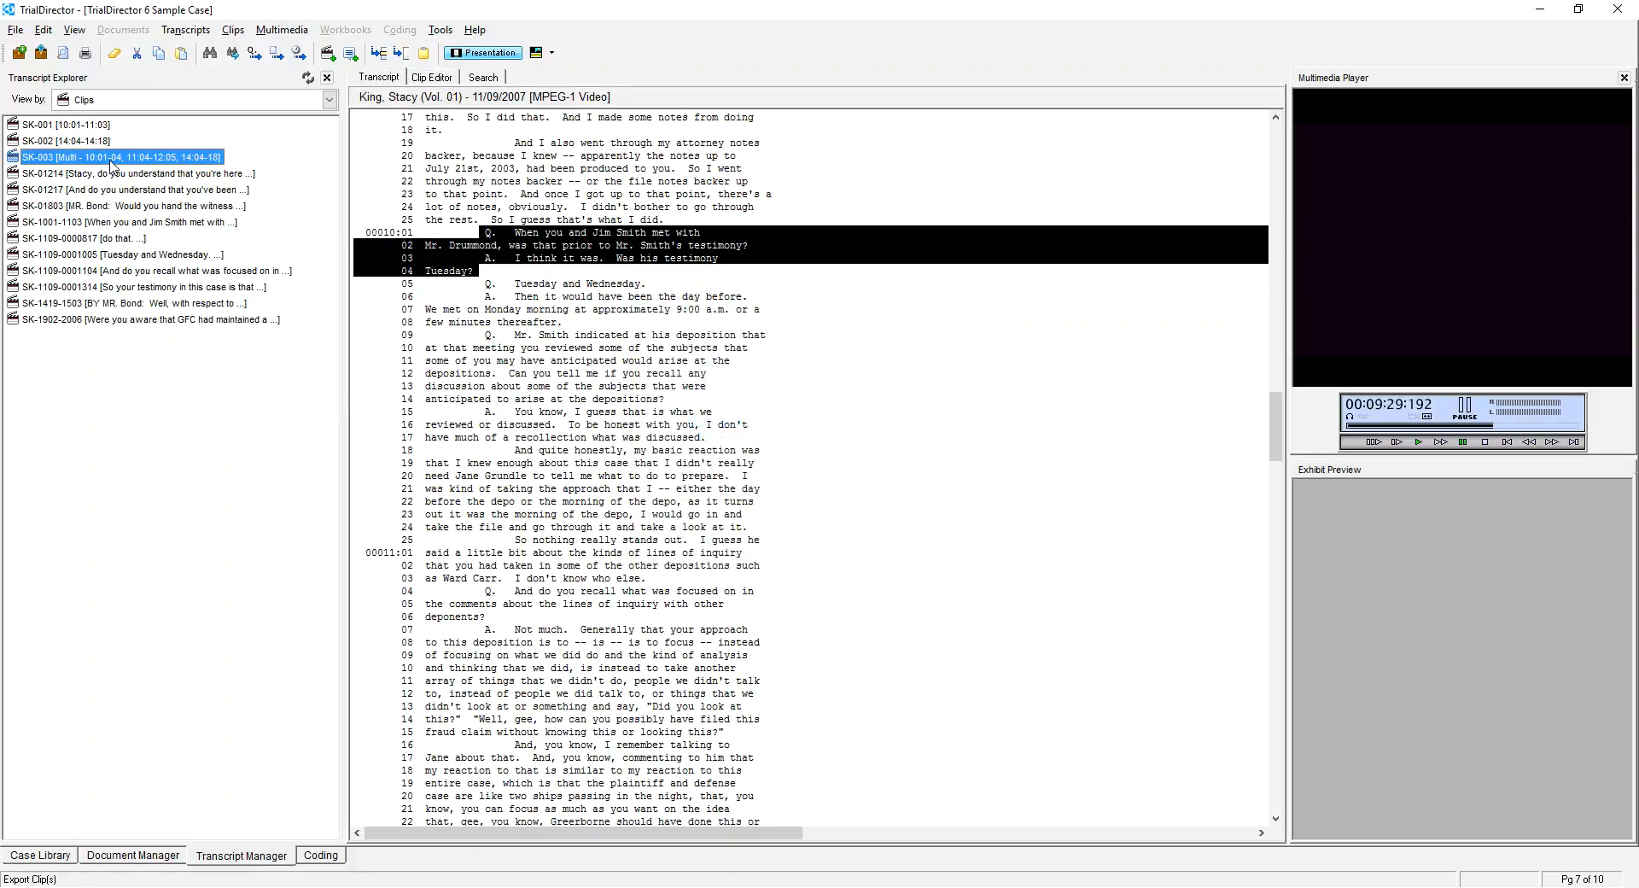
shift+click(90, 128)
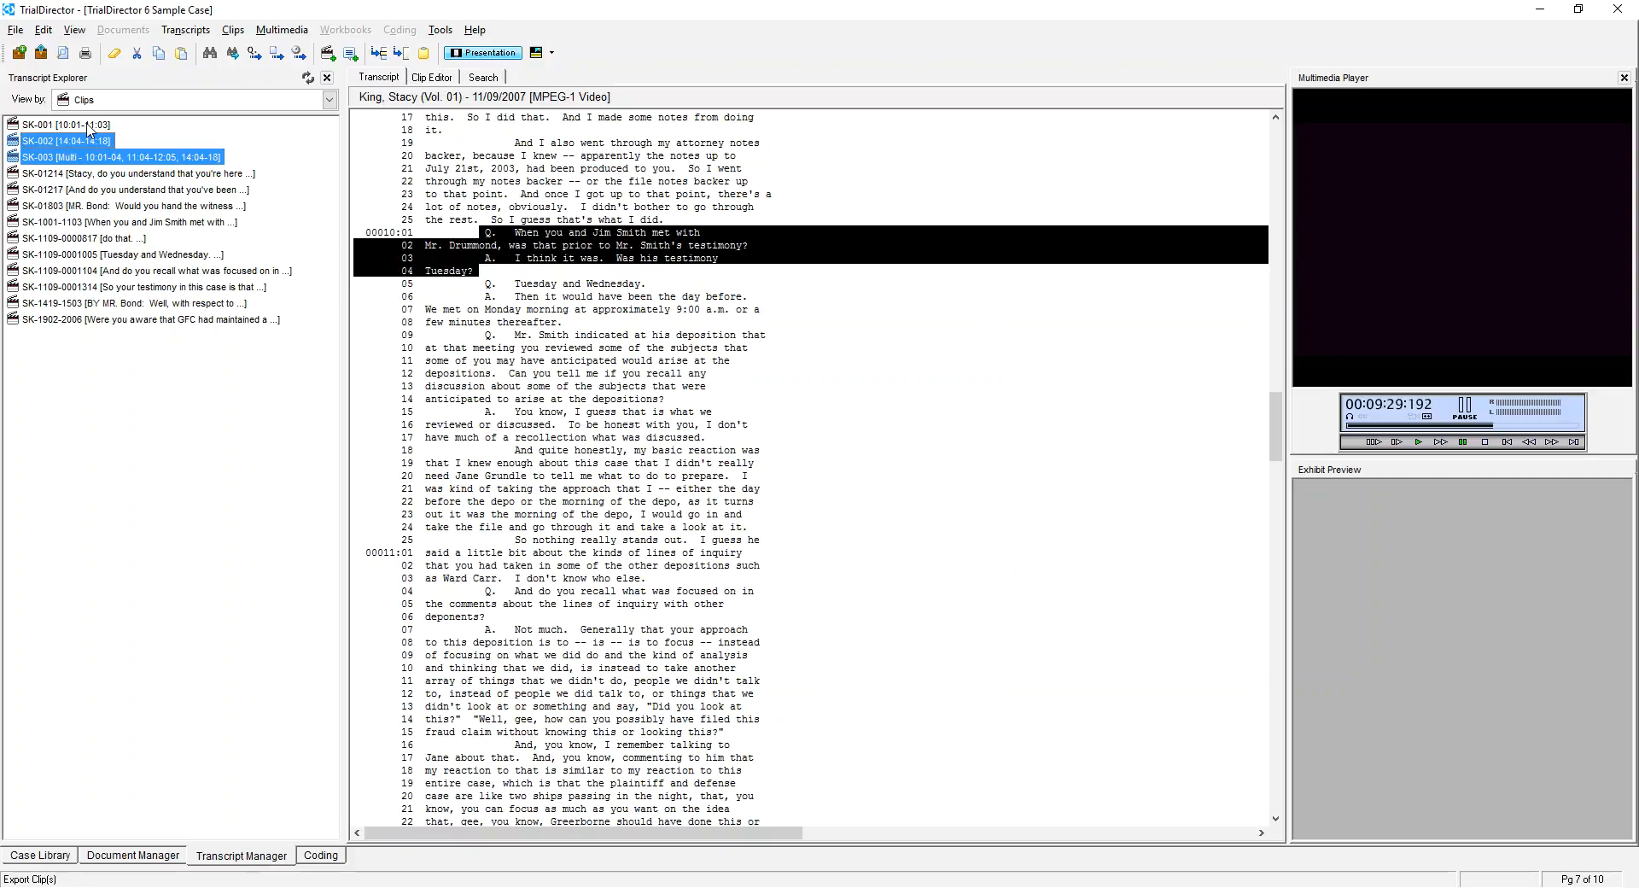
click(232, 30)
click(272, 353)
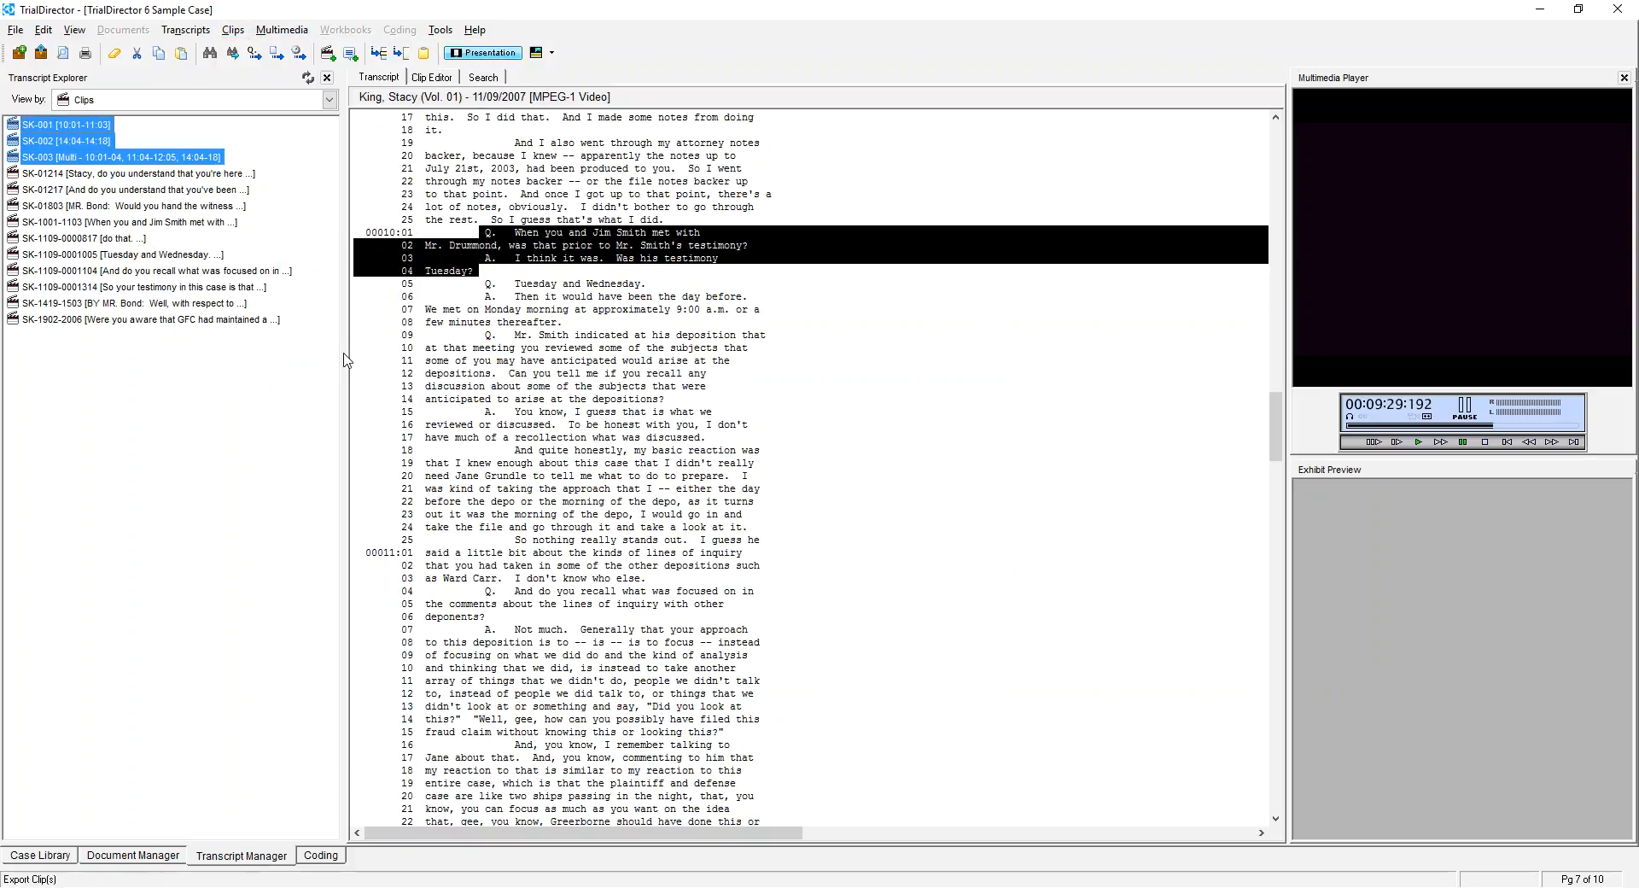
click(894, 558)
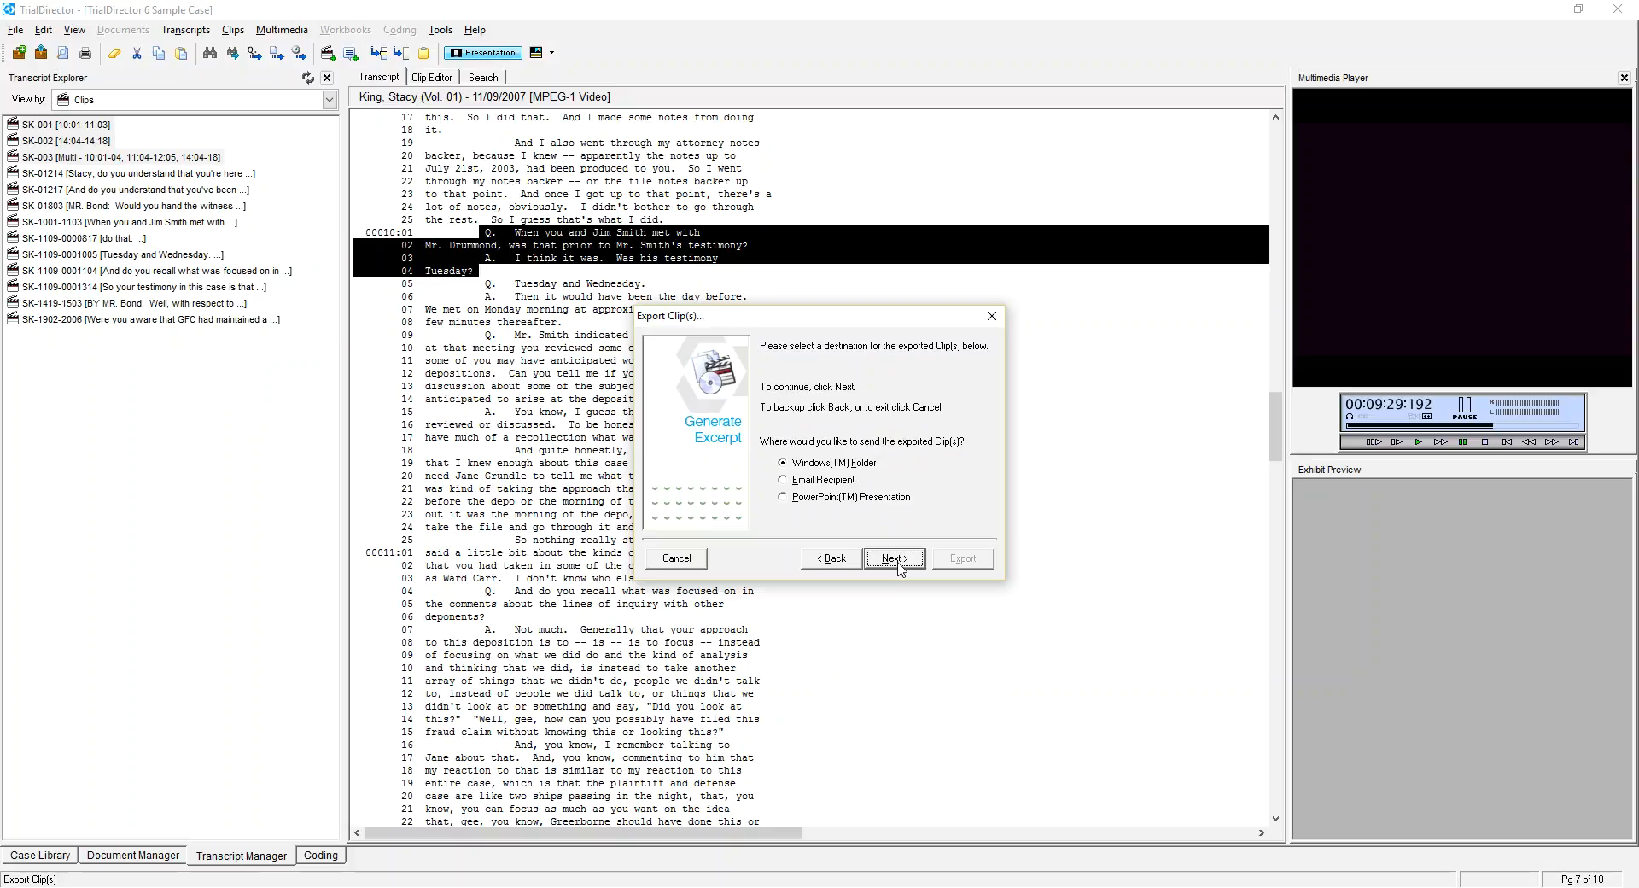
click(894, 558)
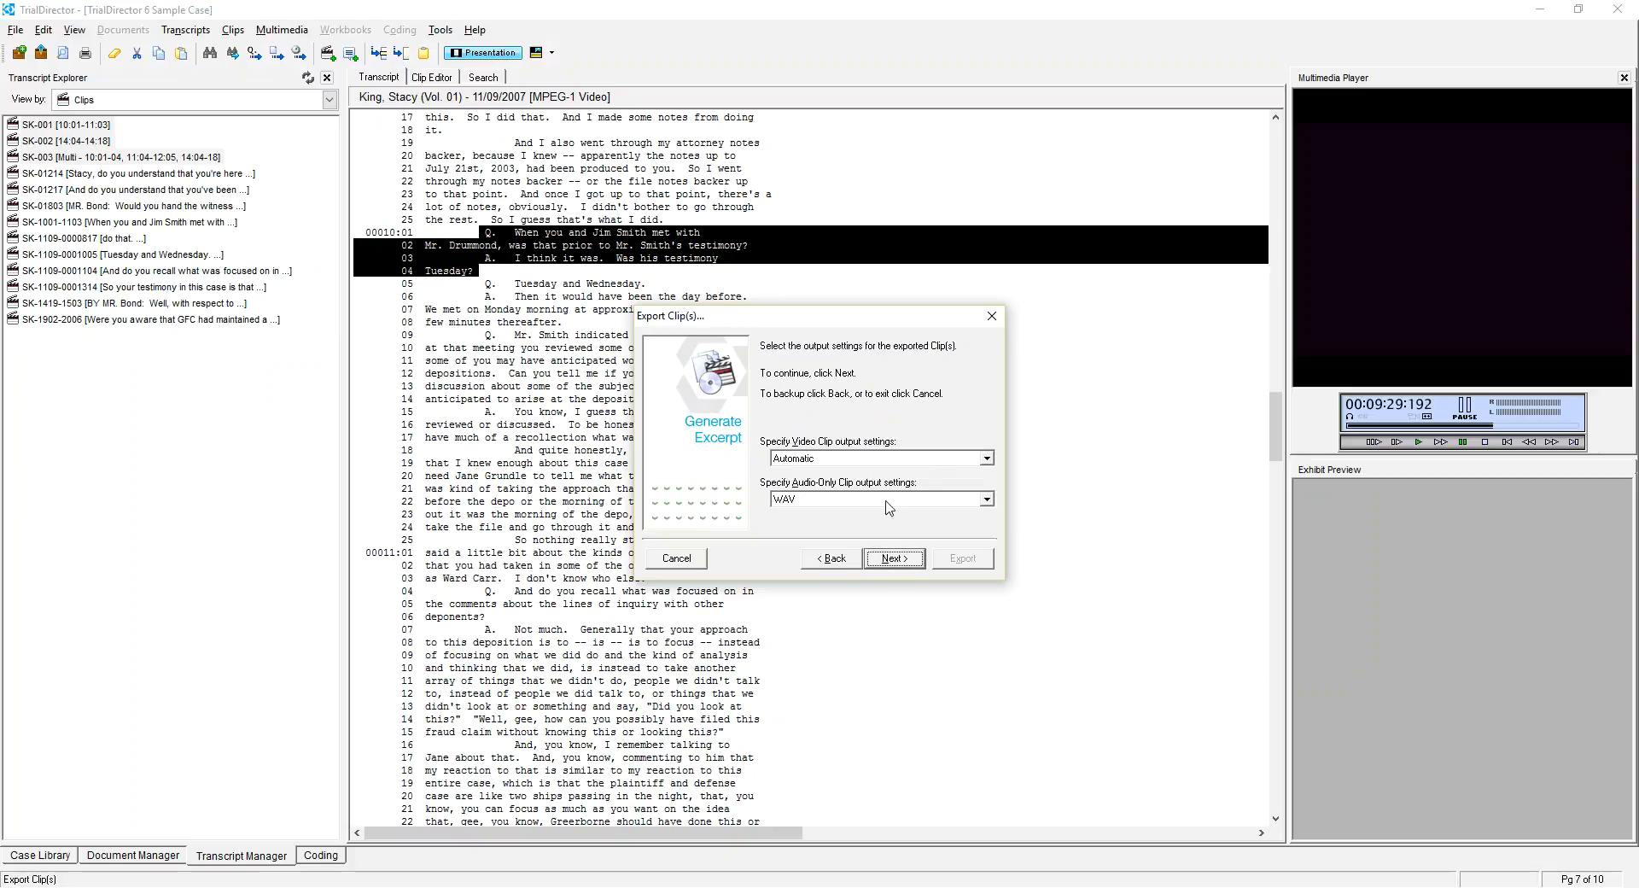
Review the video output formats for the export, keeping Automatic for video and WAV for audio-only clips.
click(965, 460)
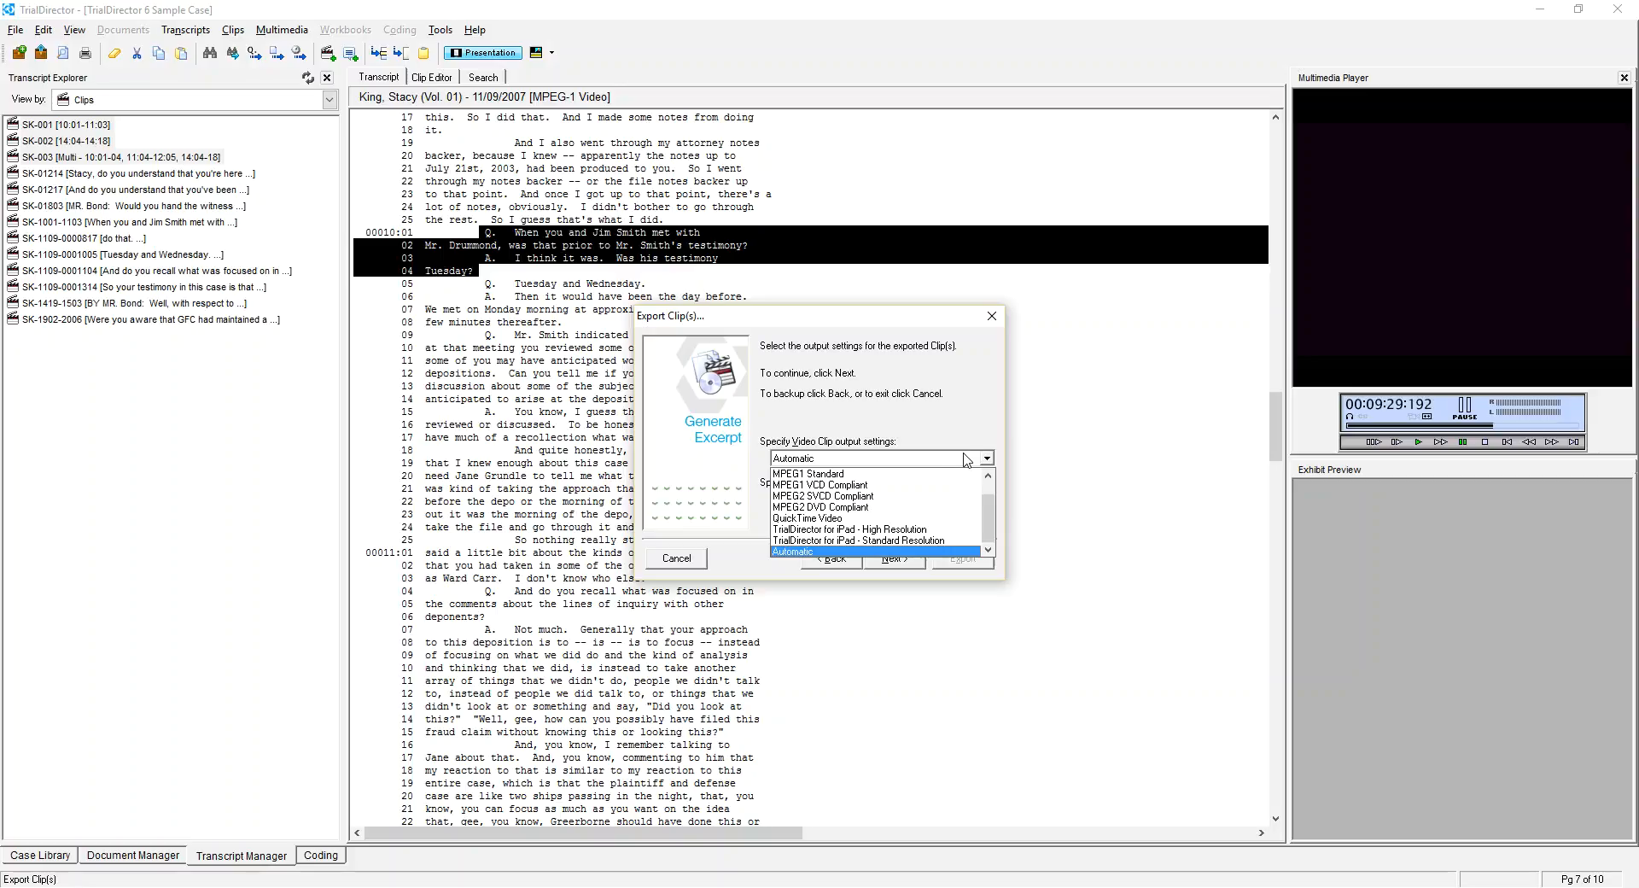
click(768, 439)
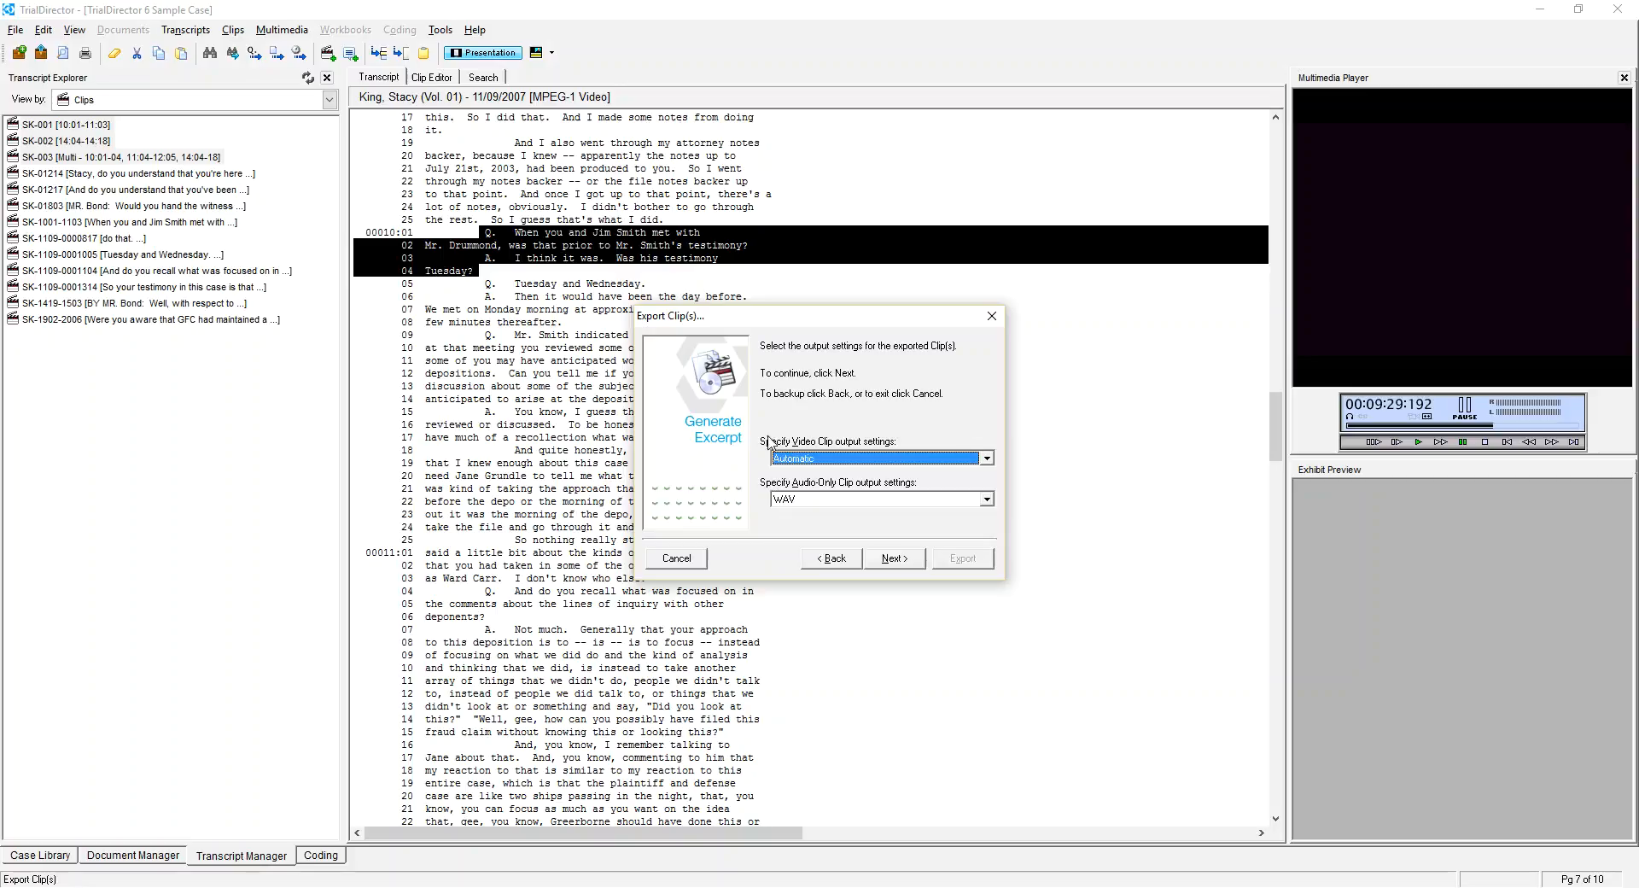
click(894, 559)
Create a folder named exported_clips in C:\Cases\Example_Case and set it as the export destination.
click(972, 480)
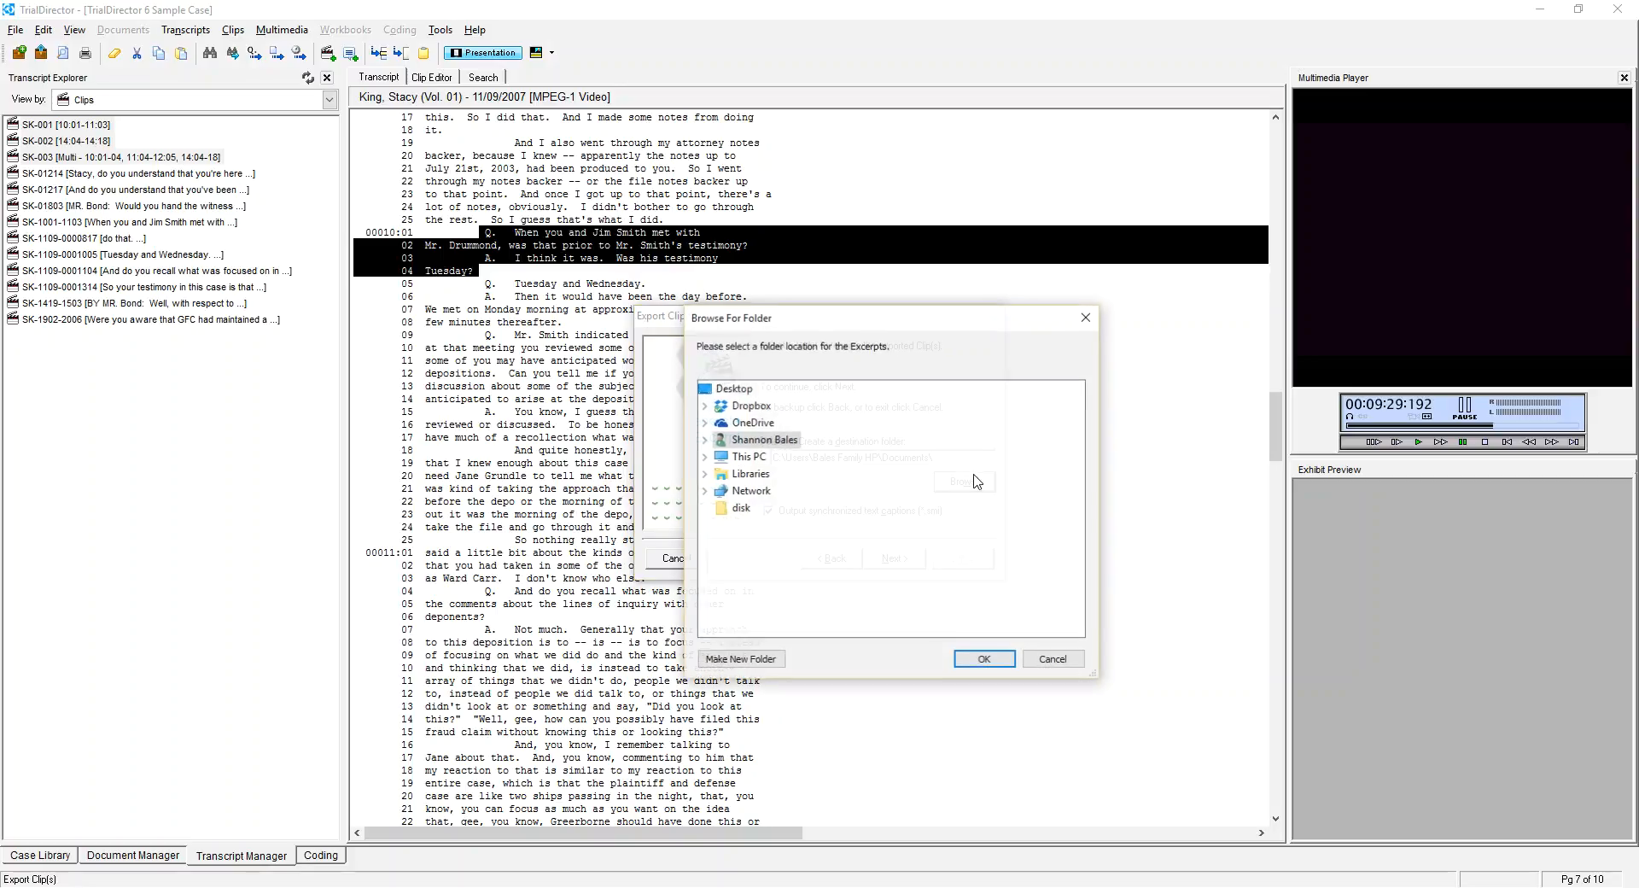
click(705, 457)
double_click(801, 577)
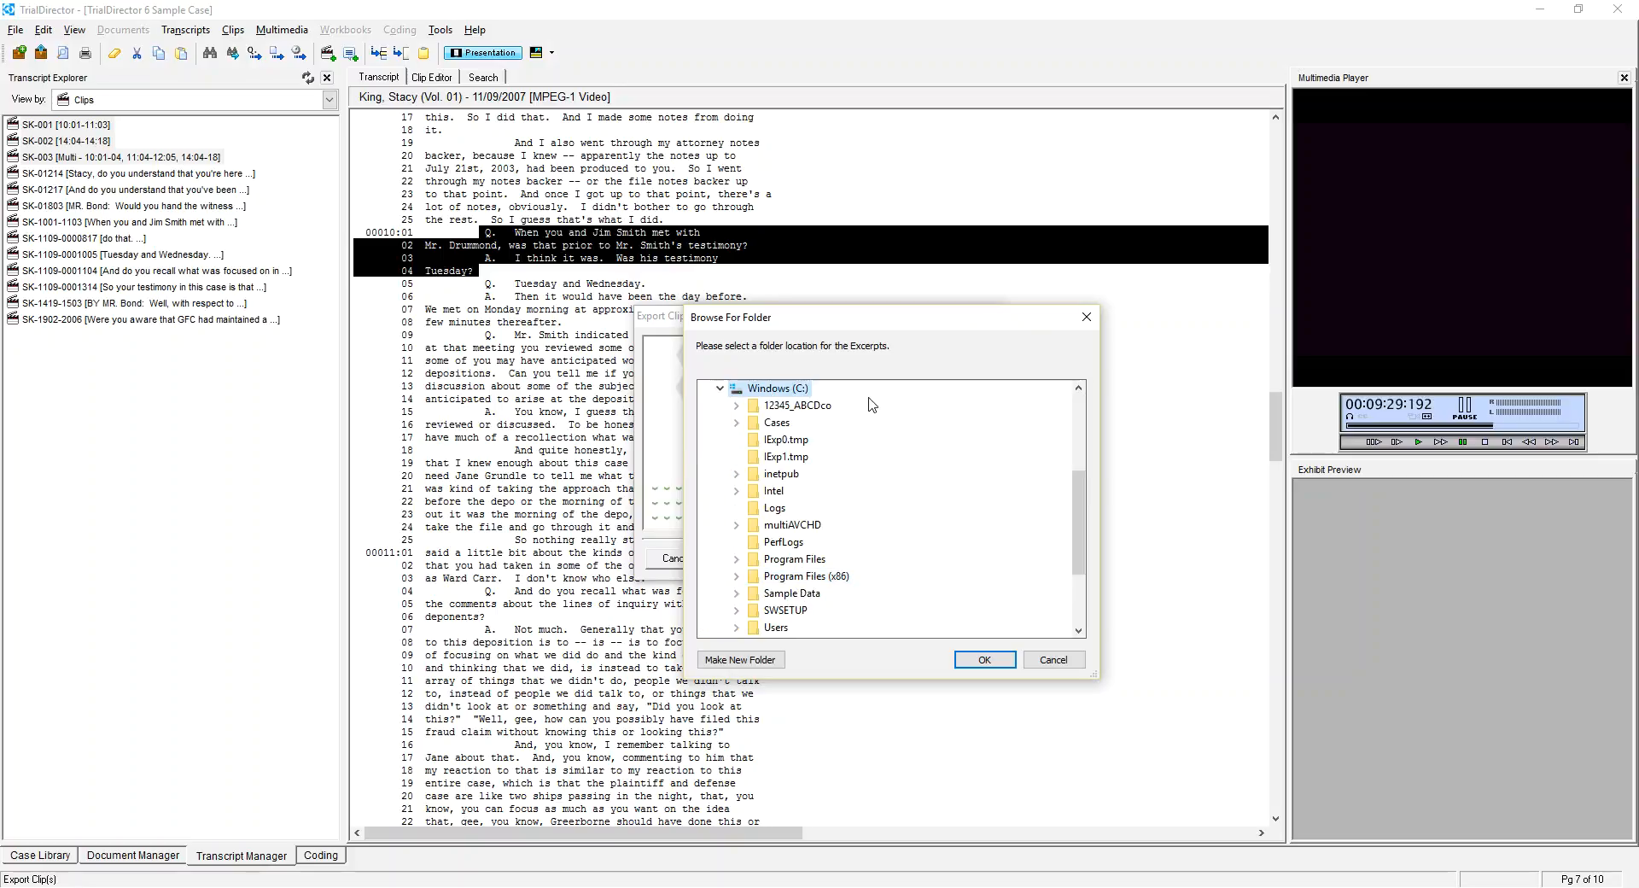
double_click(777, 423)
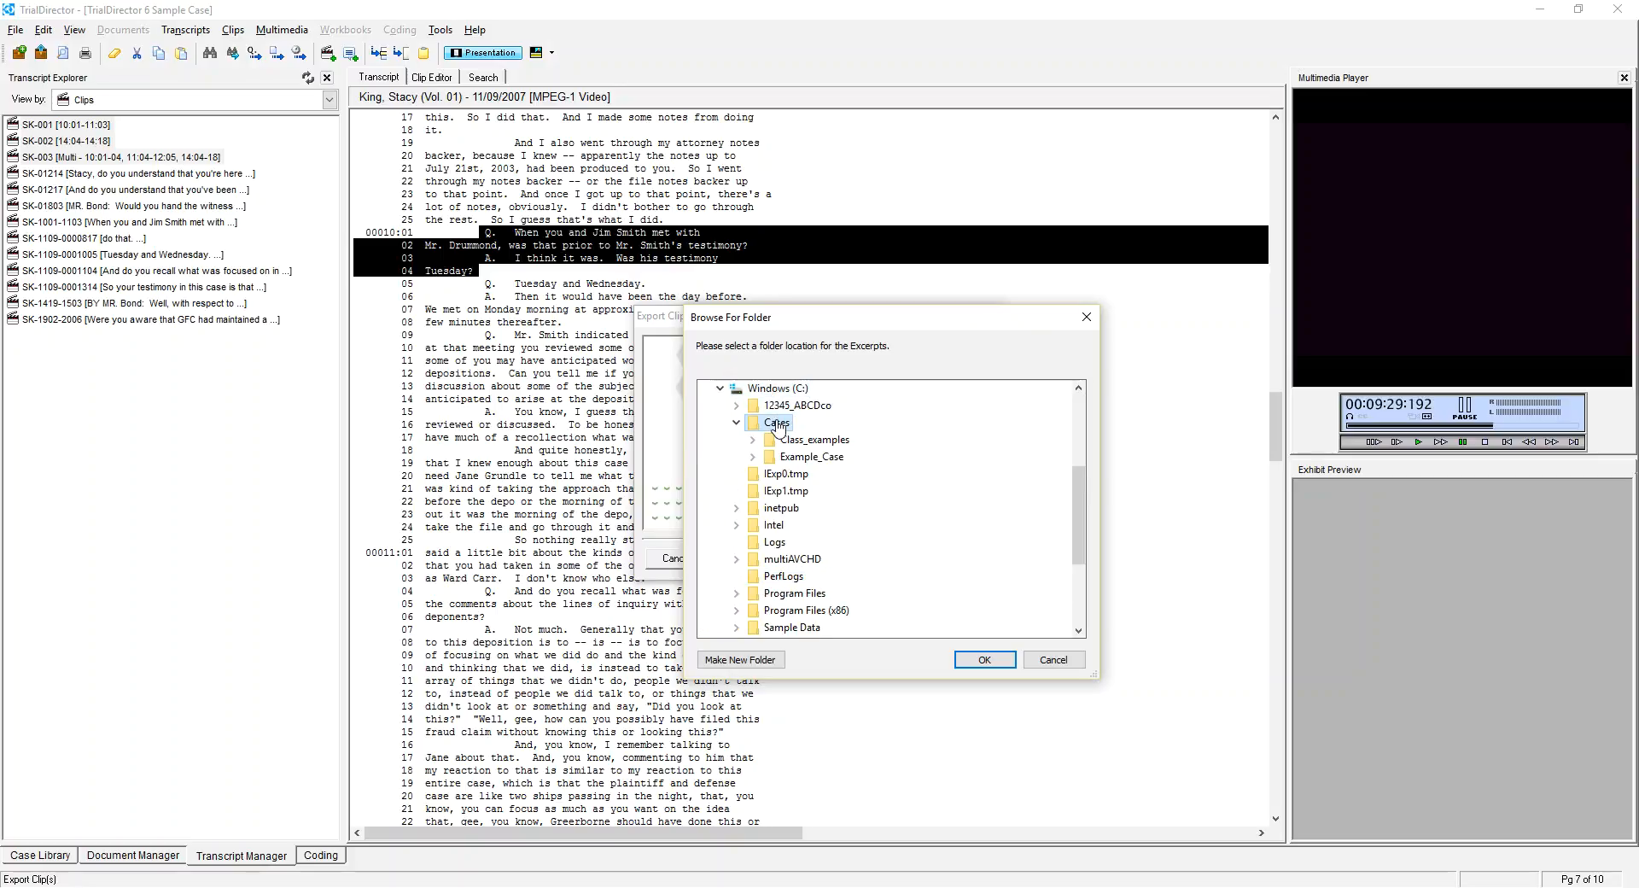
double_click(811, 457)
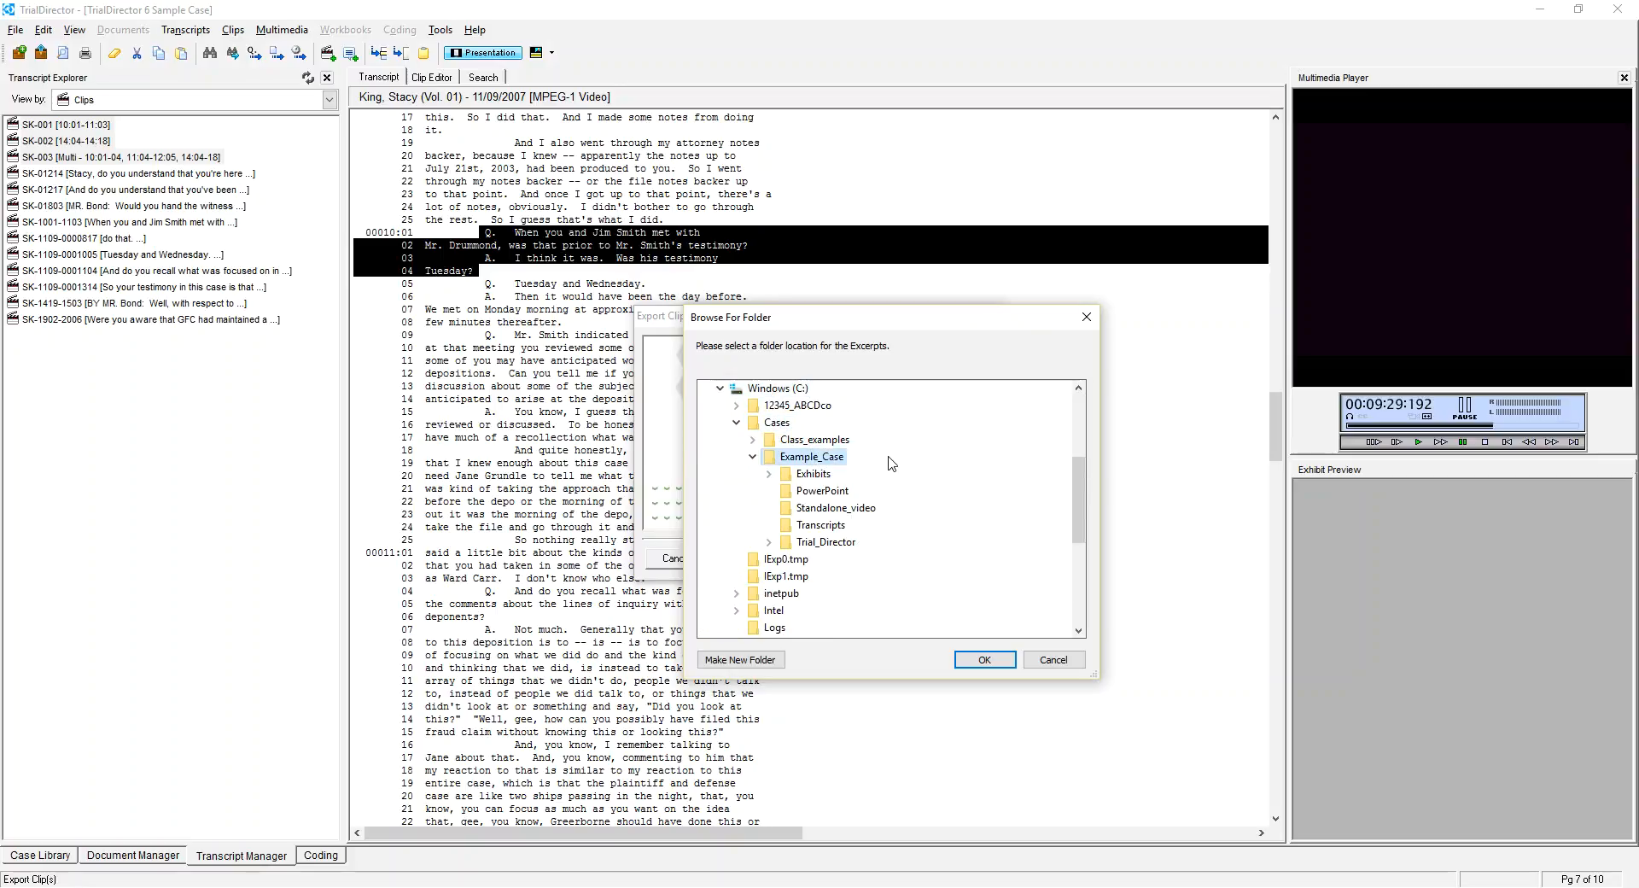
click(750, 660)
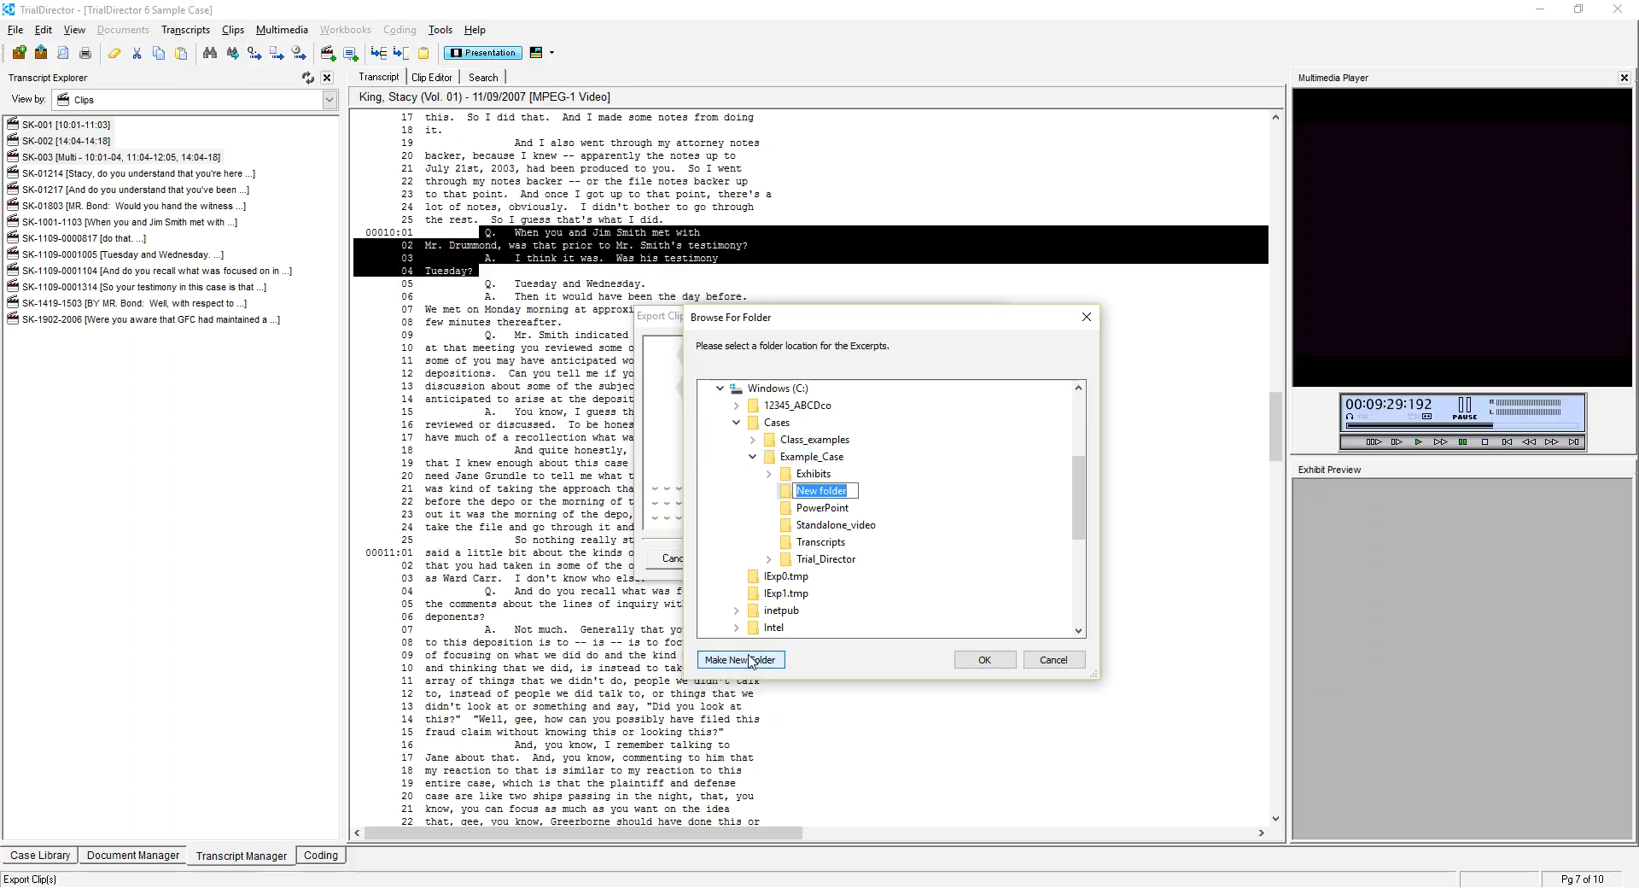
text(exported_clips)
key(Return)
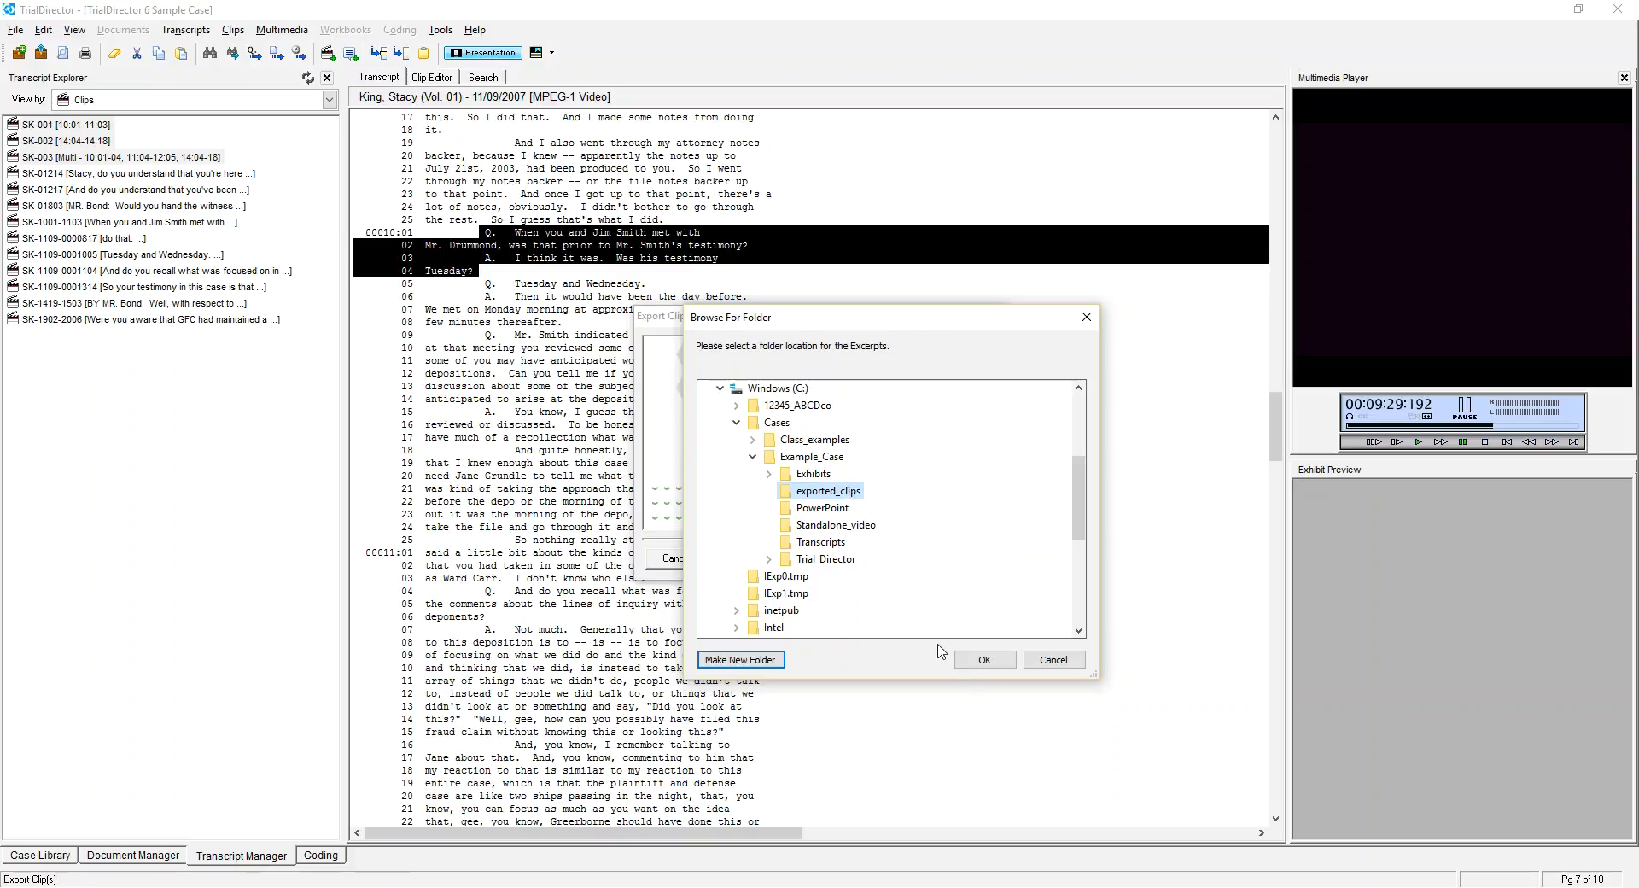
click(1000, 670)
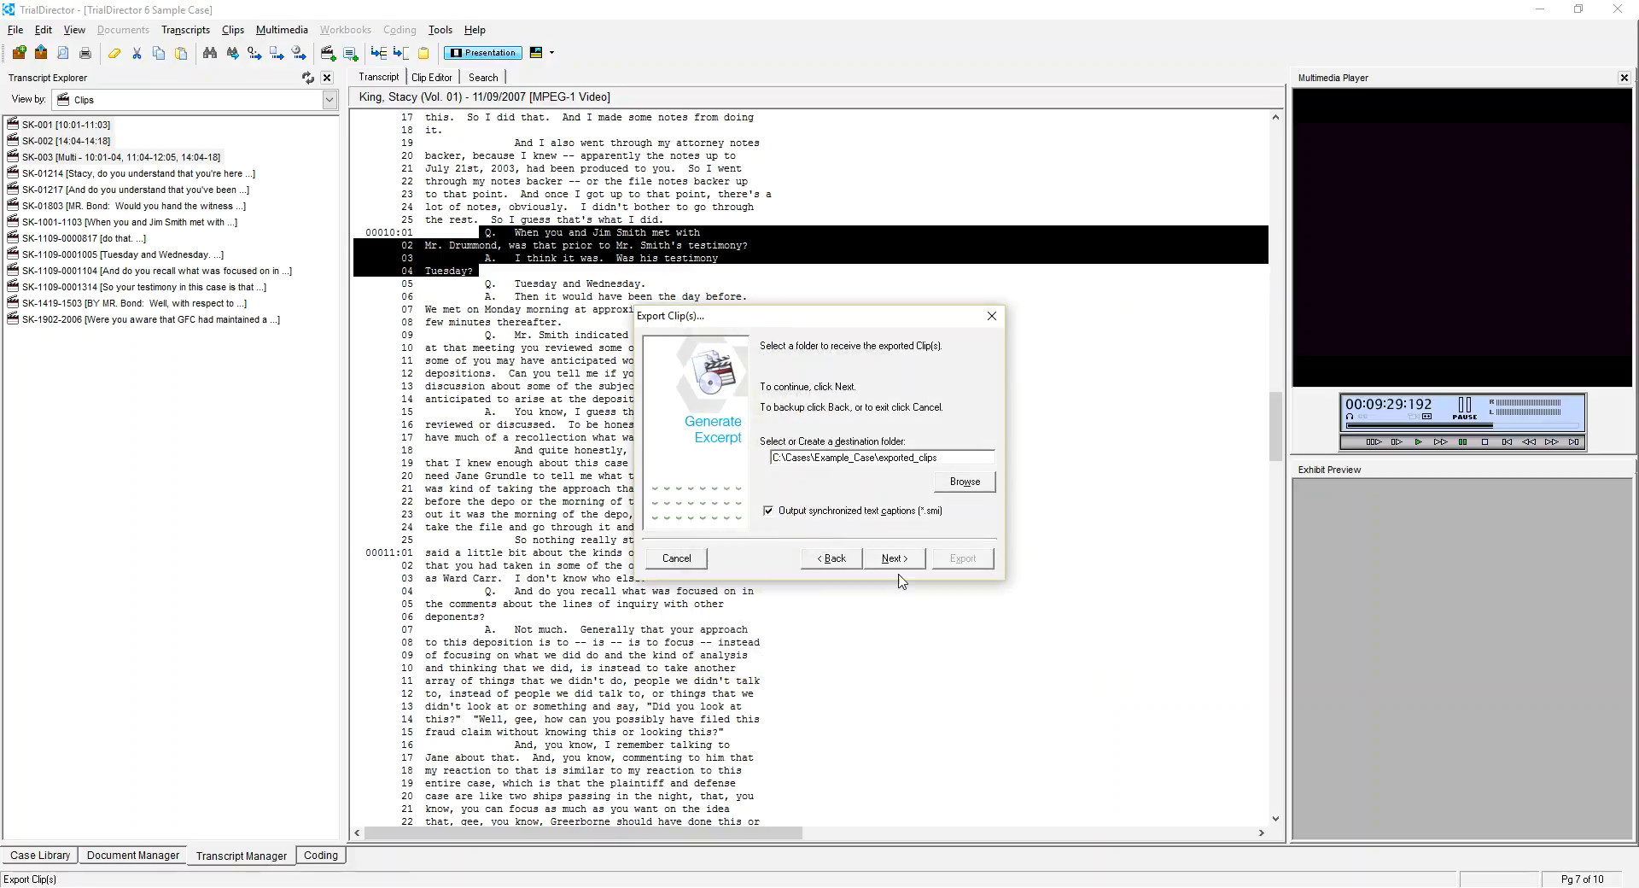
Export the selected clips with synchronized text captions and no video transition.
click(894, 559)
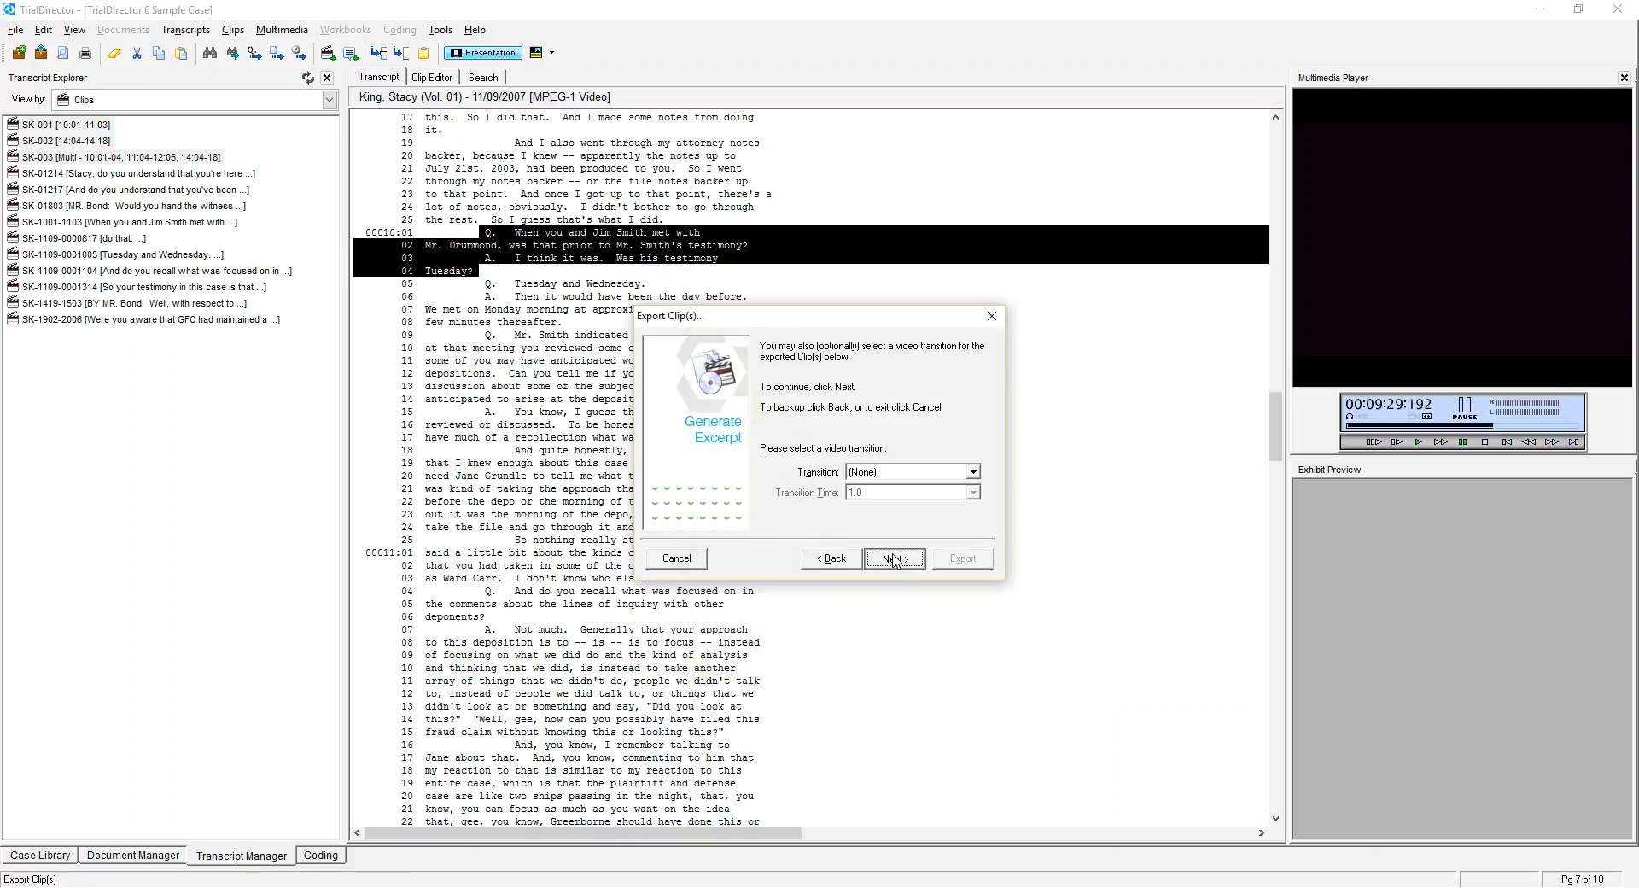
click(893, 559)
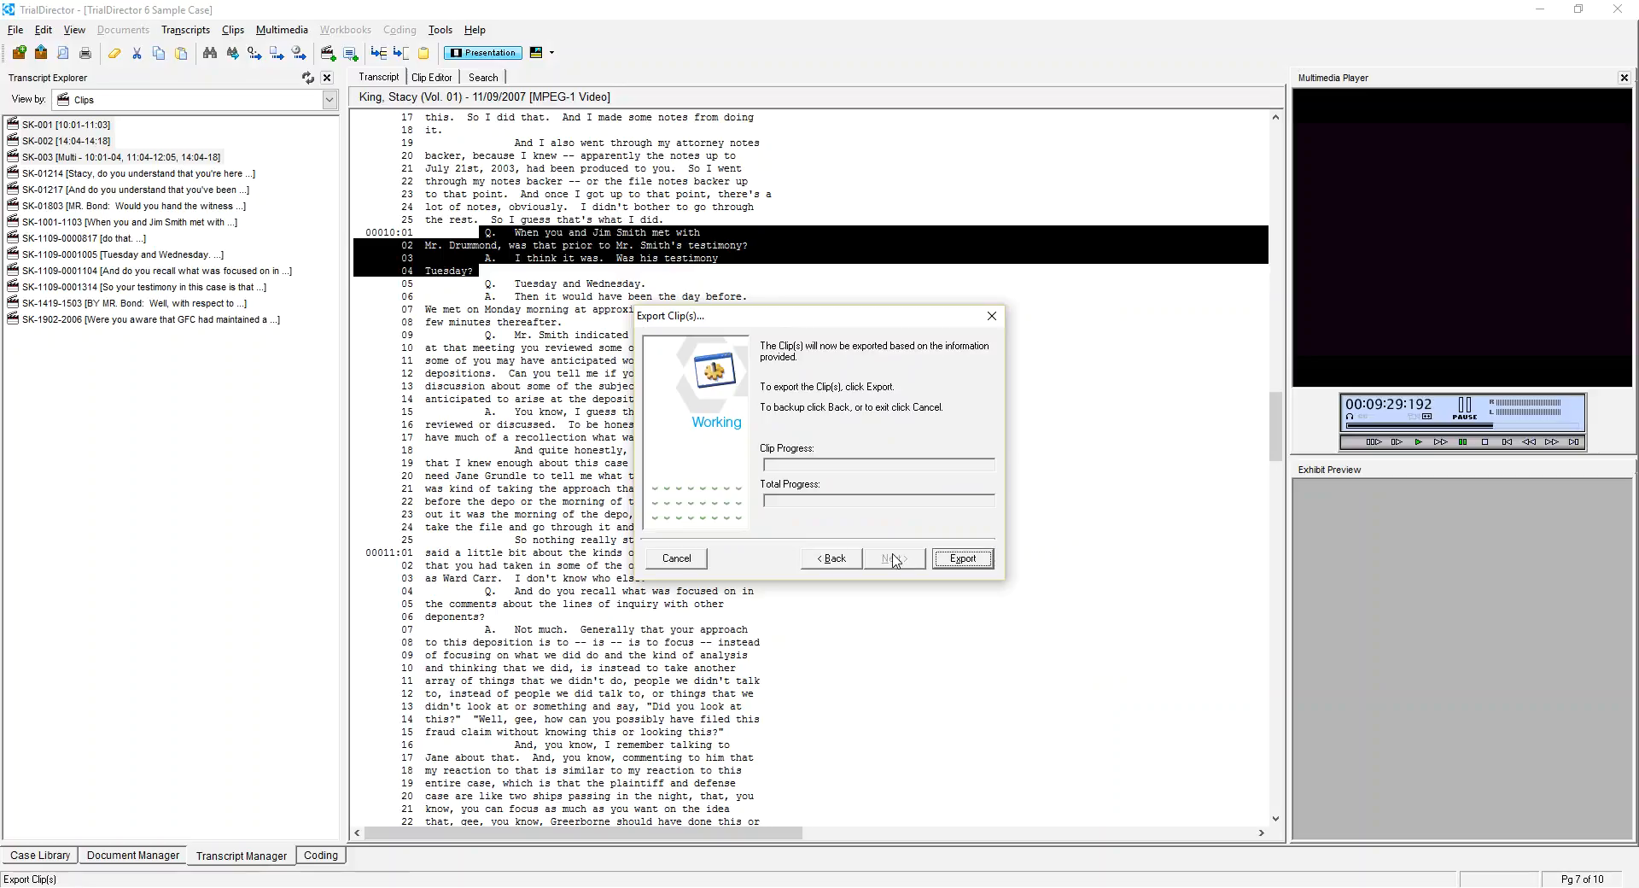
click(986, 559)
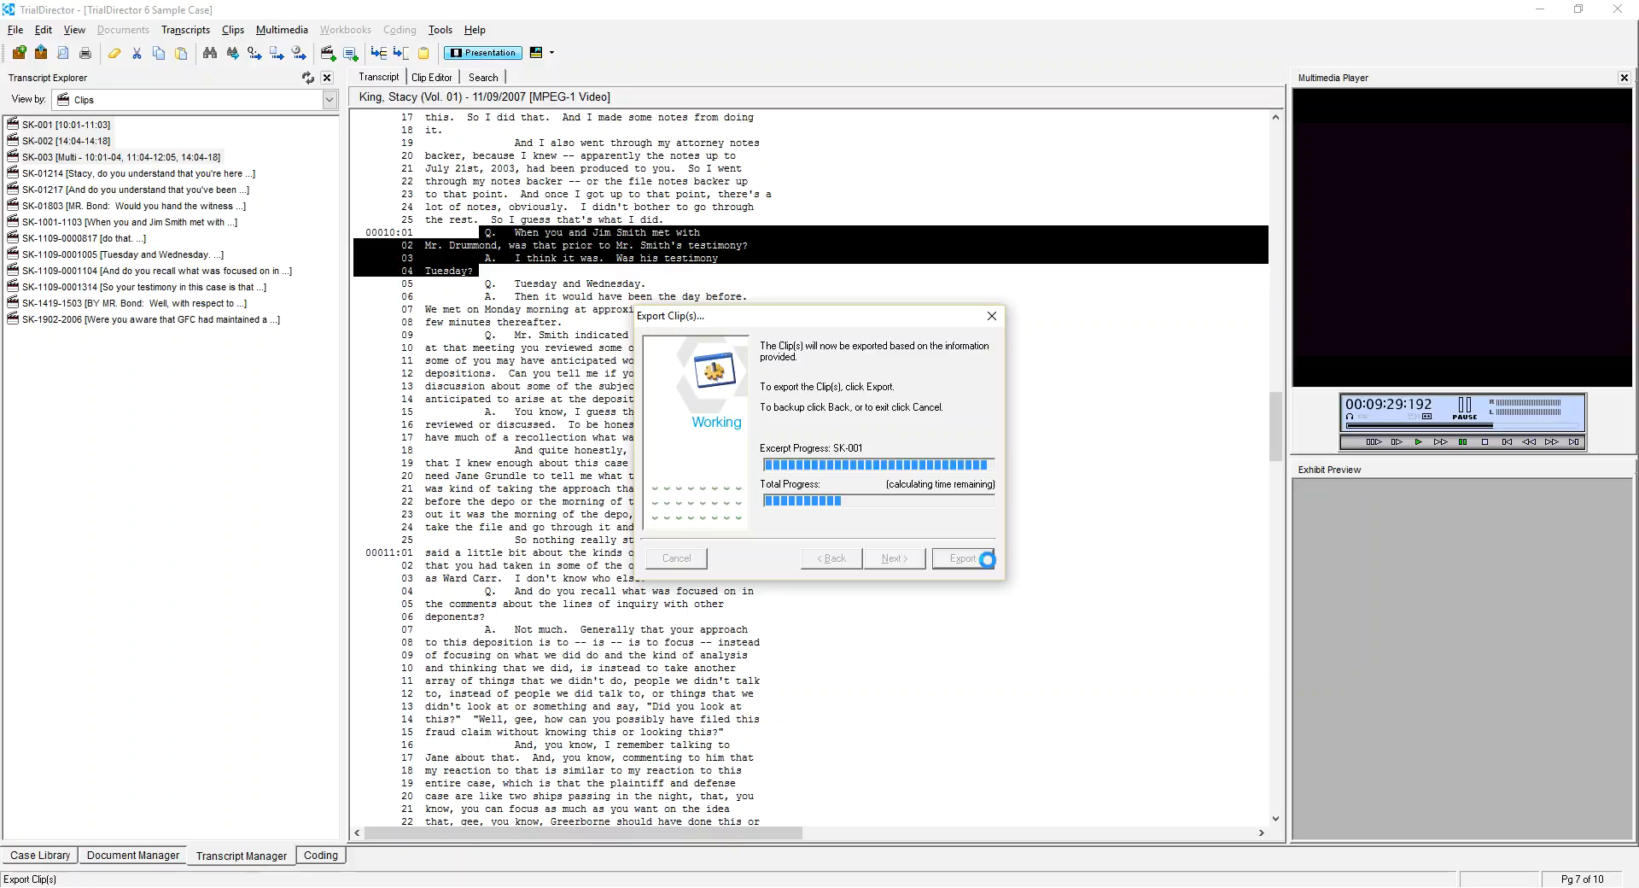
Switch to File Explorer, open the exported_clips folder in Example_Case, and move its window clear of the export progress.
click(456, 887)
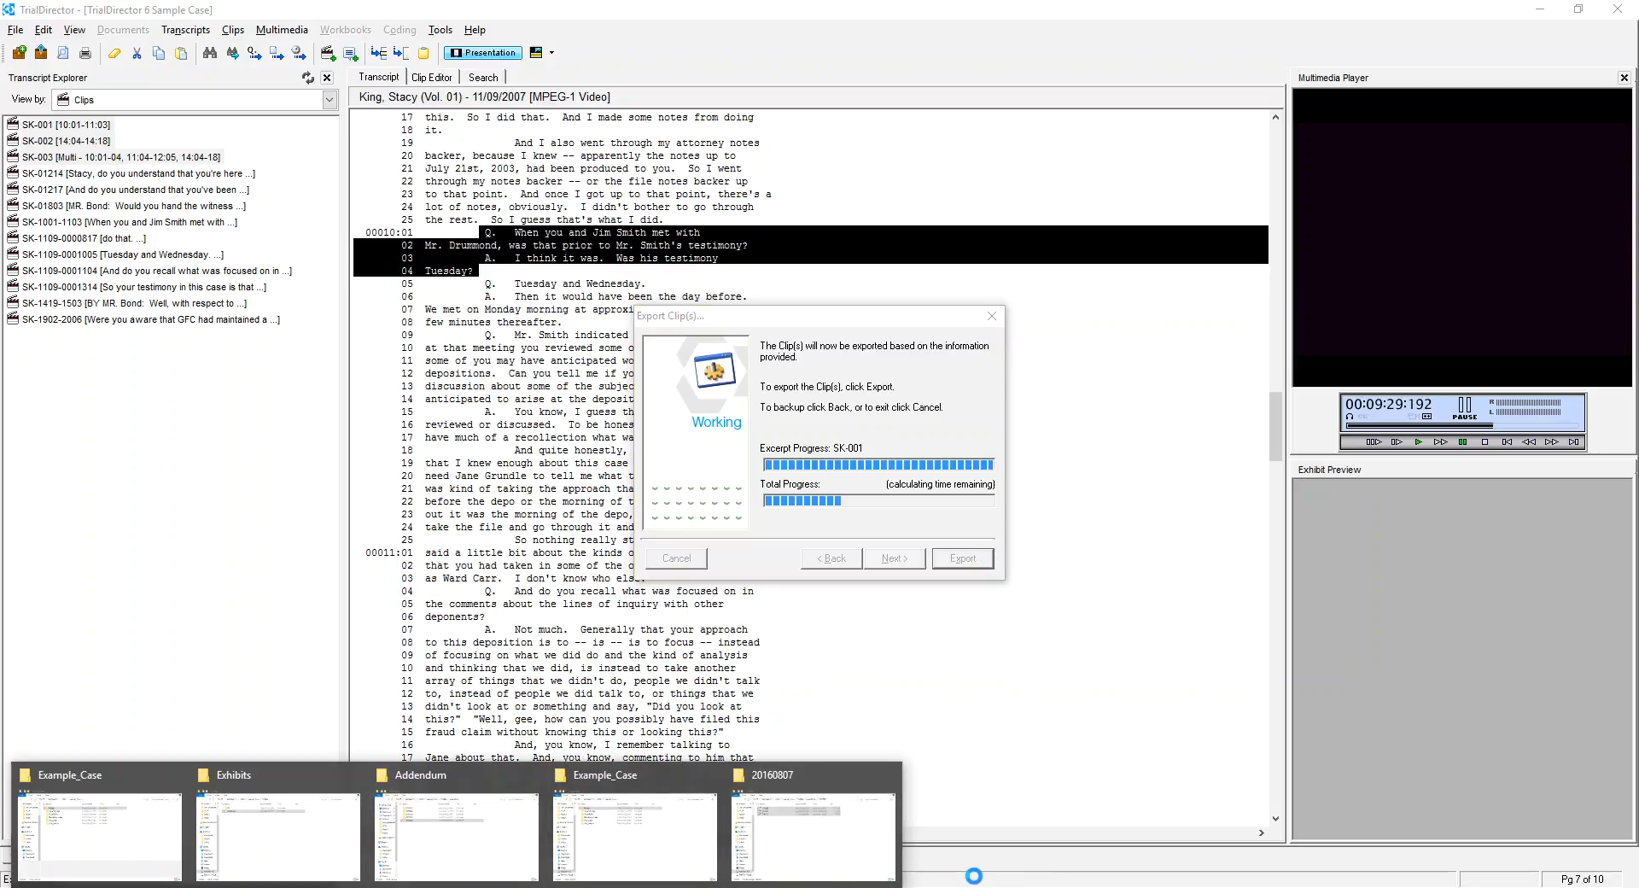
click(780, 833)
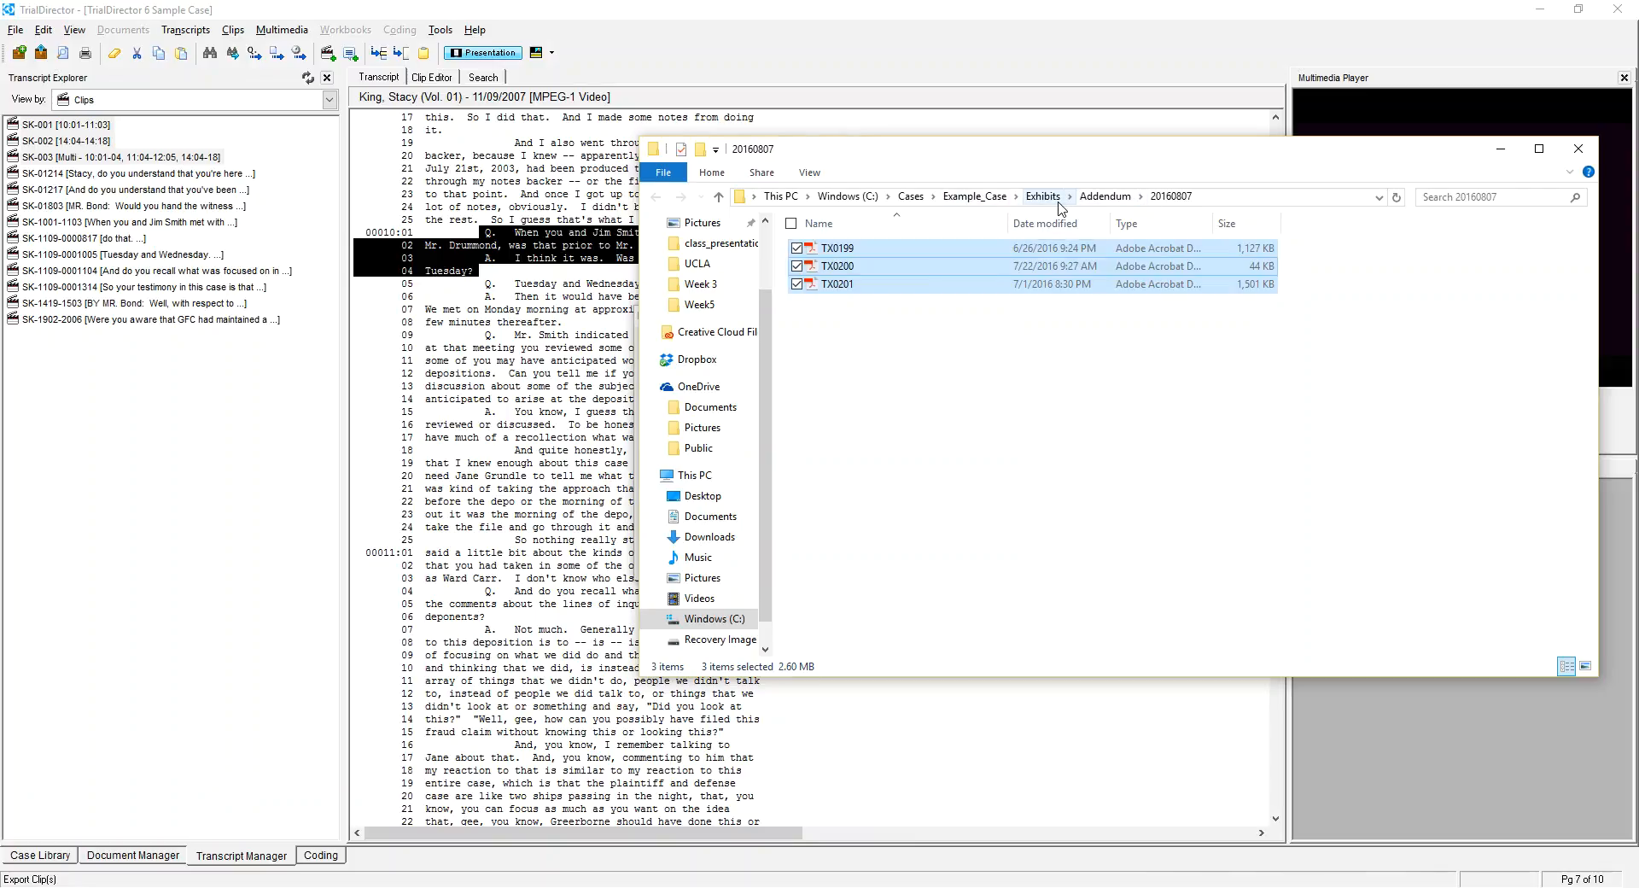
click(974, 196)
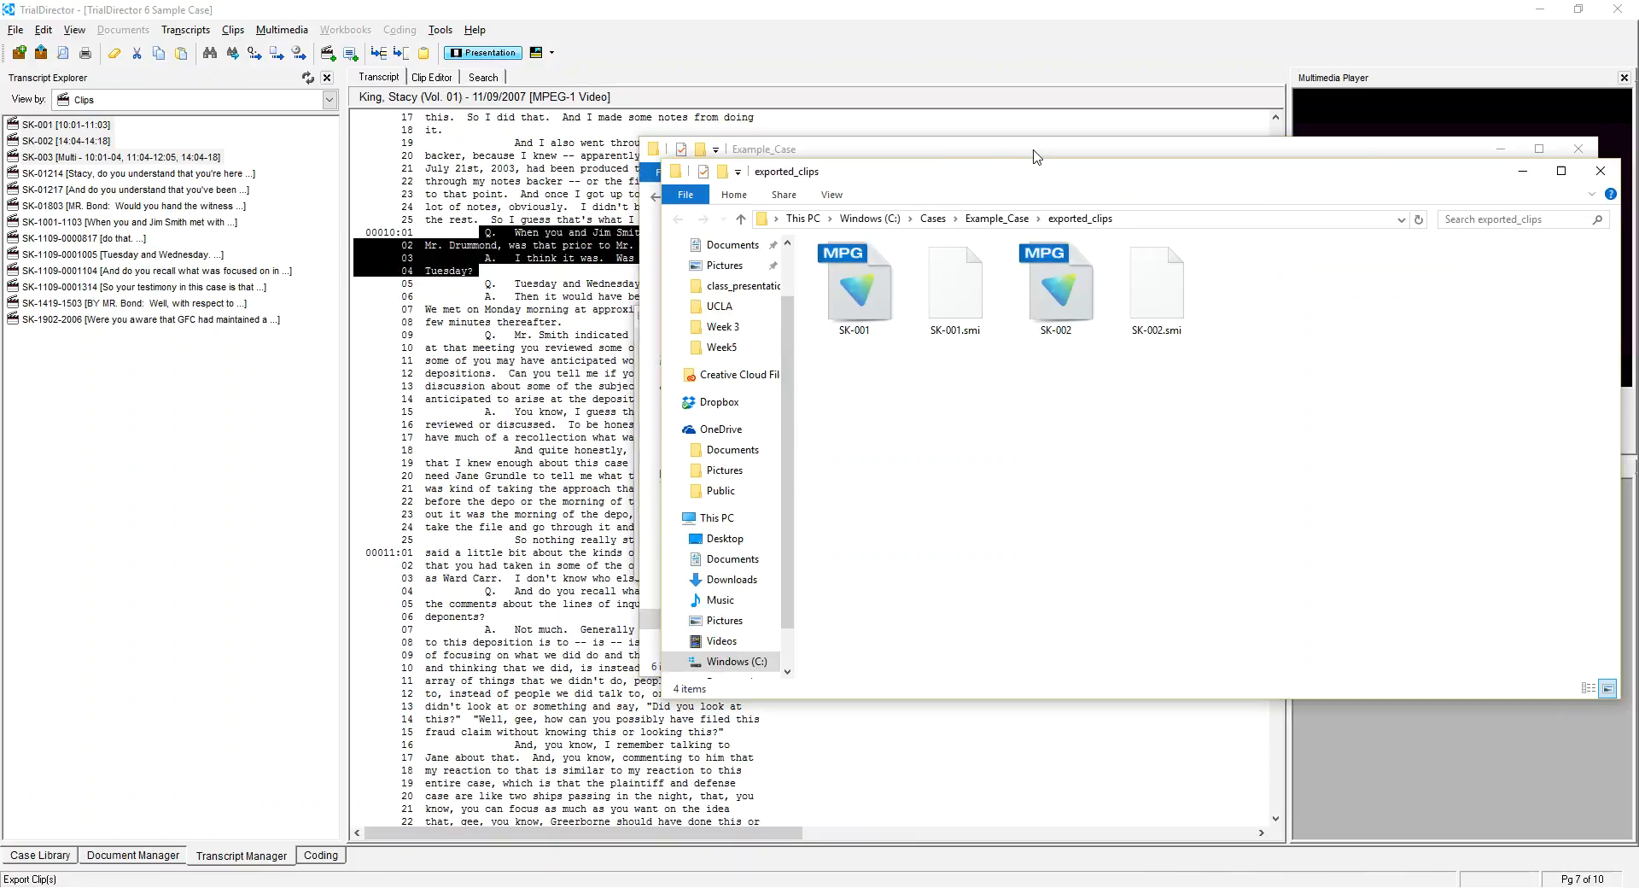
click(1577, 148)
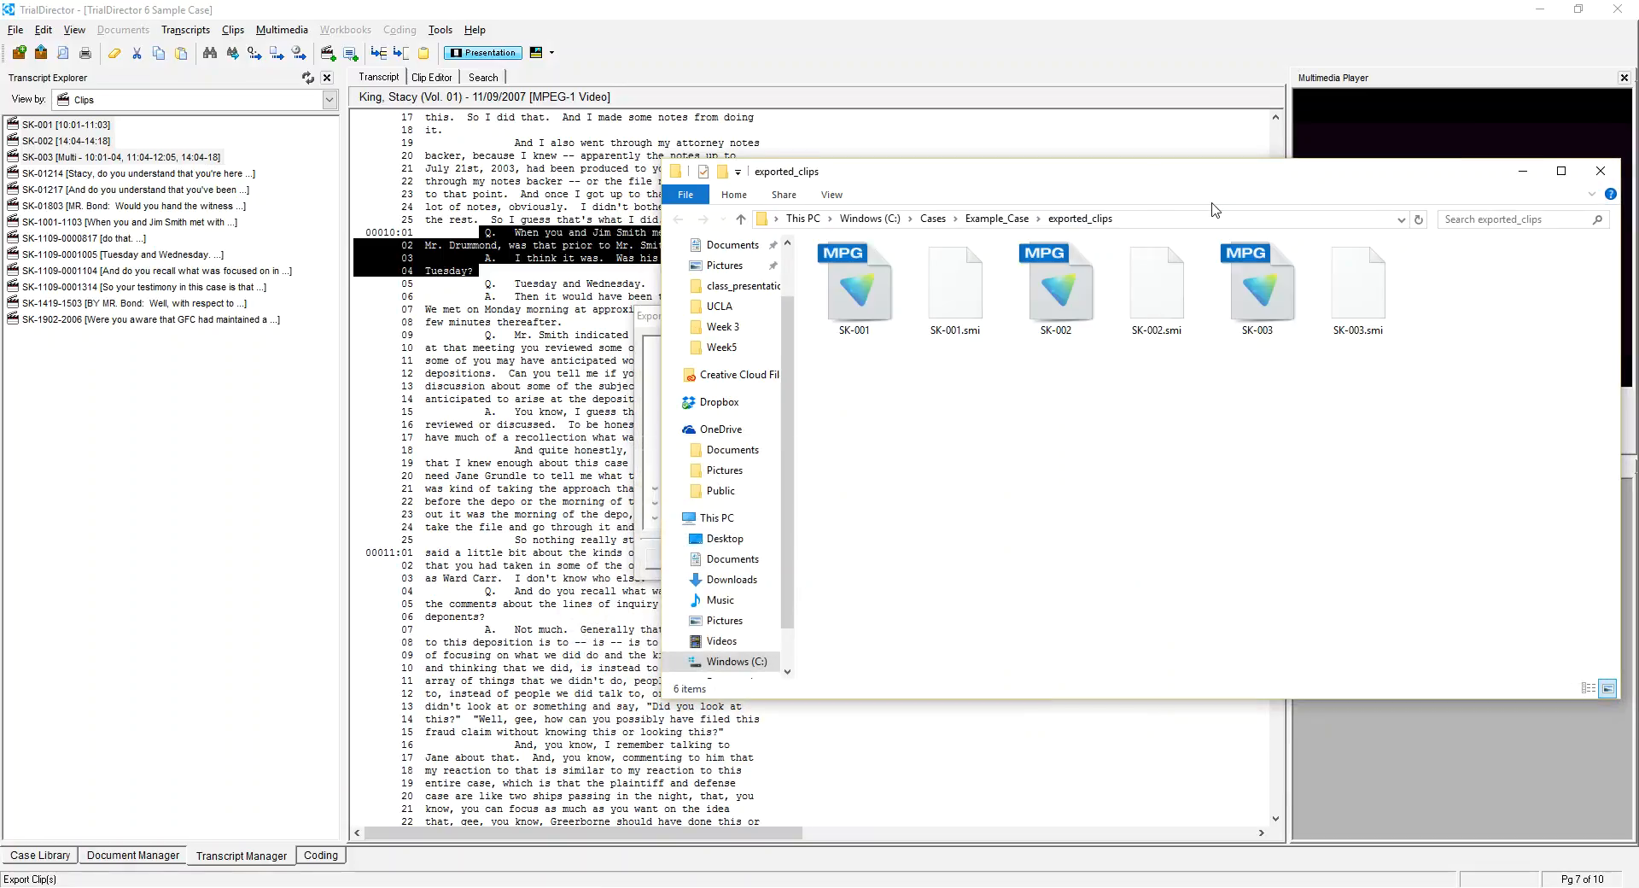
drag(1212, 175, 1080, 606)
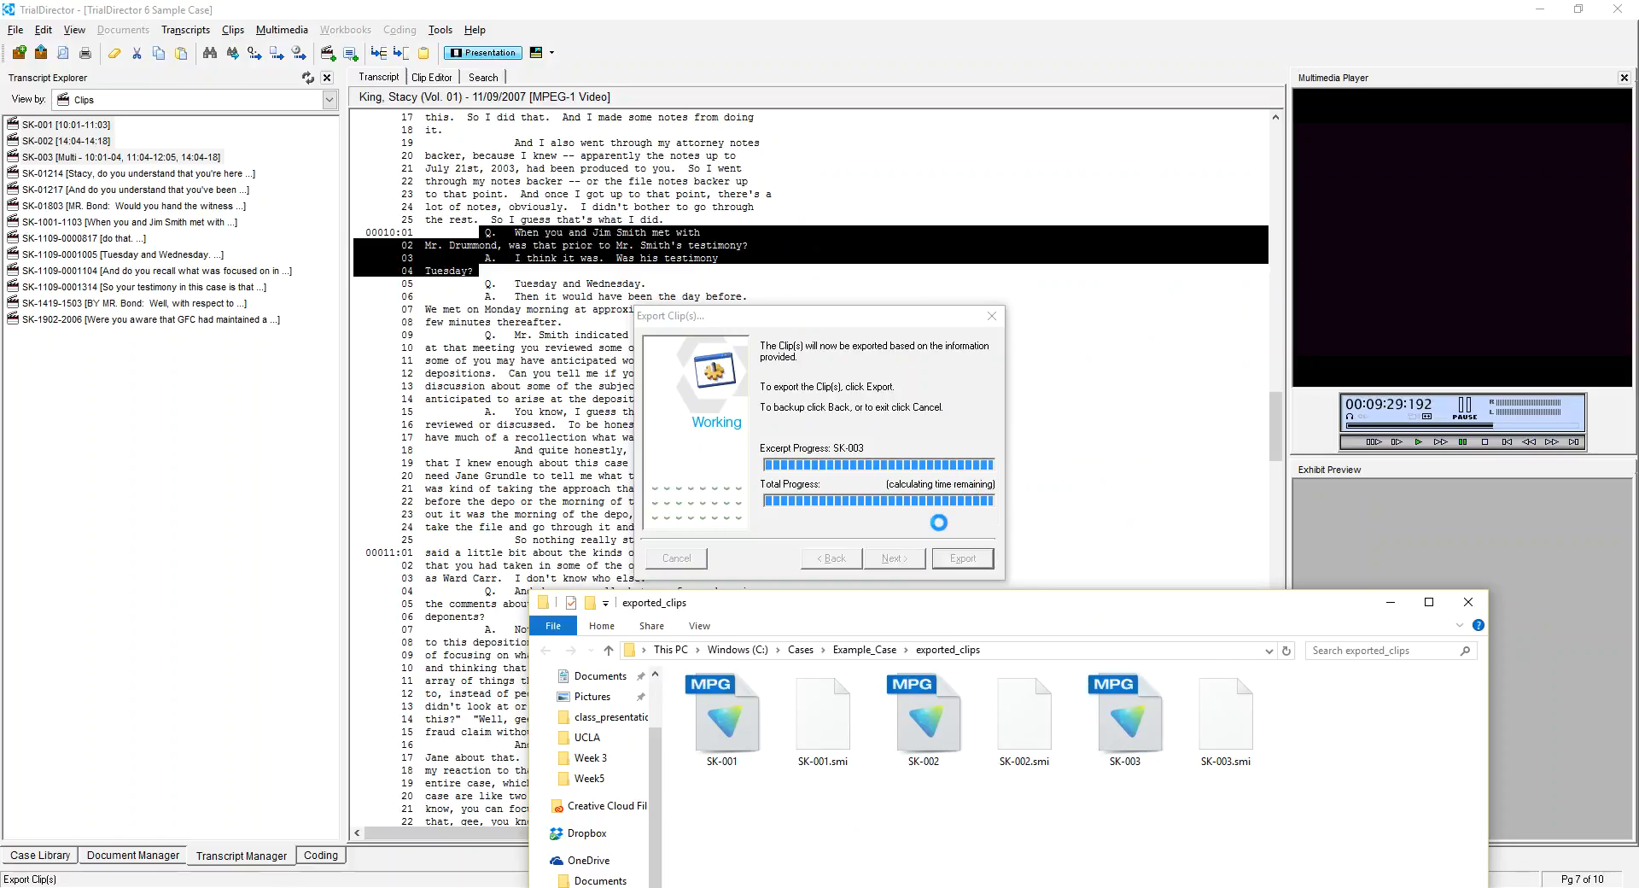
Return to the exported_clips folder and play SK-001 in Windows Media Player, moving the player over the transcript.
click(956, 555)
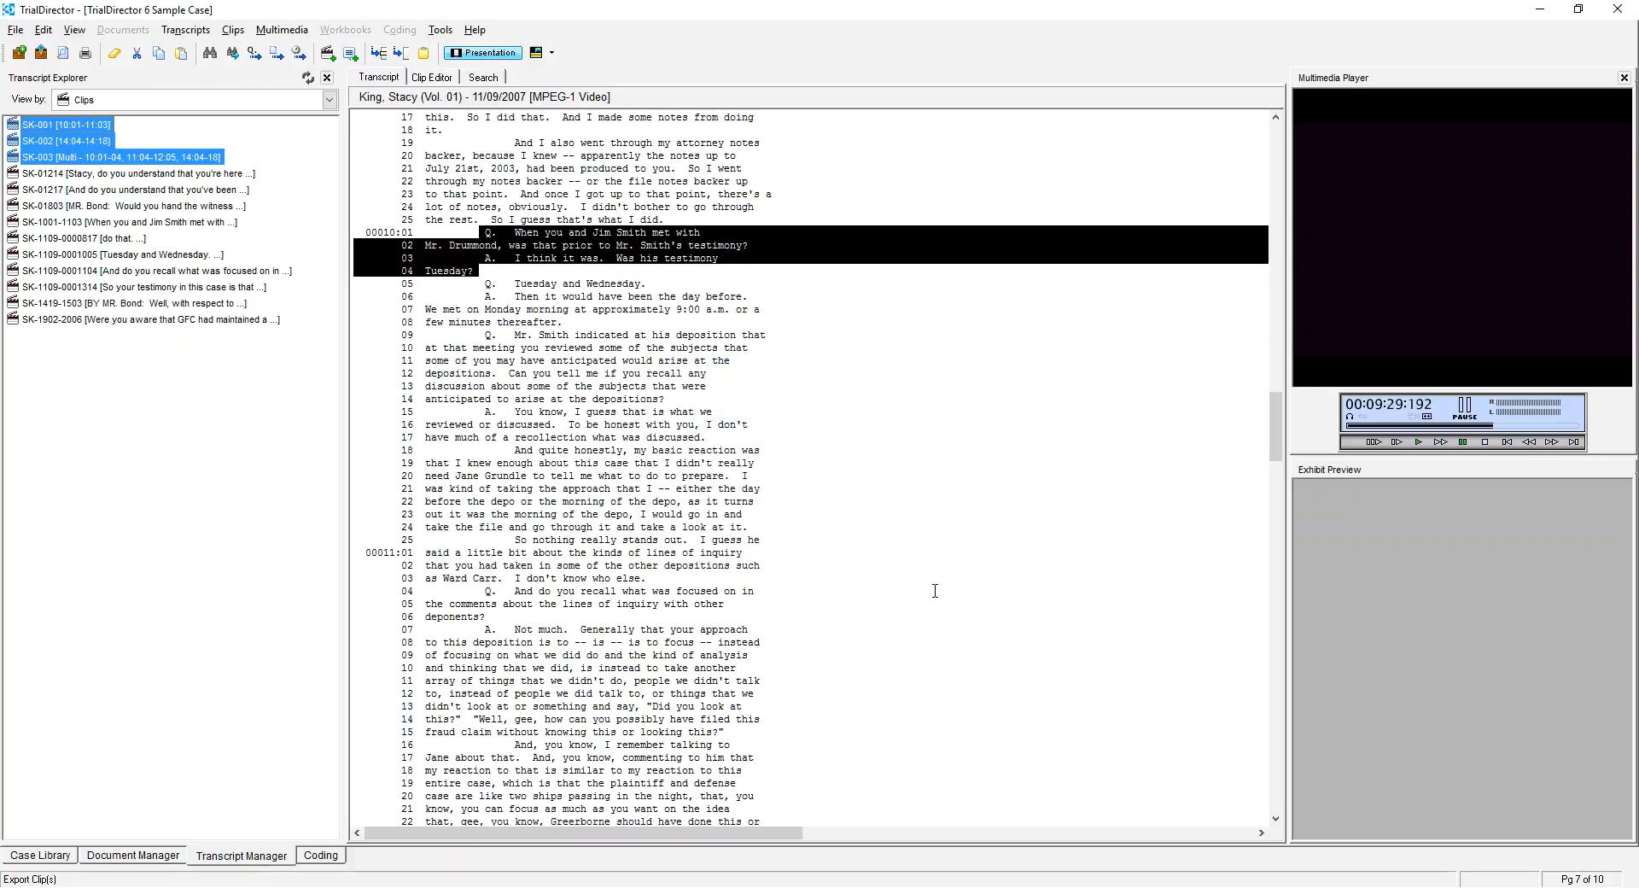
mouse_move(538, 886)
click(1047, 819)
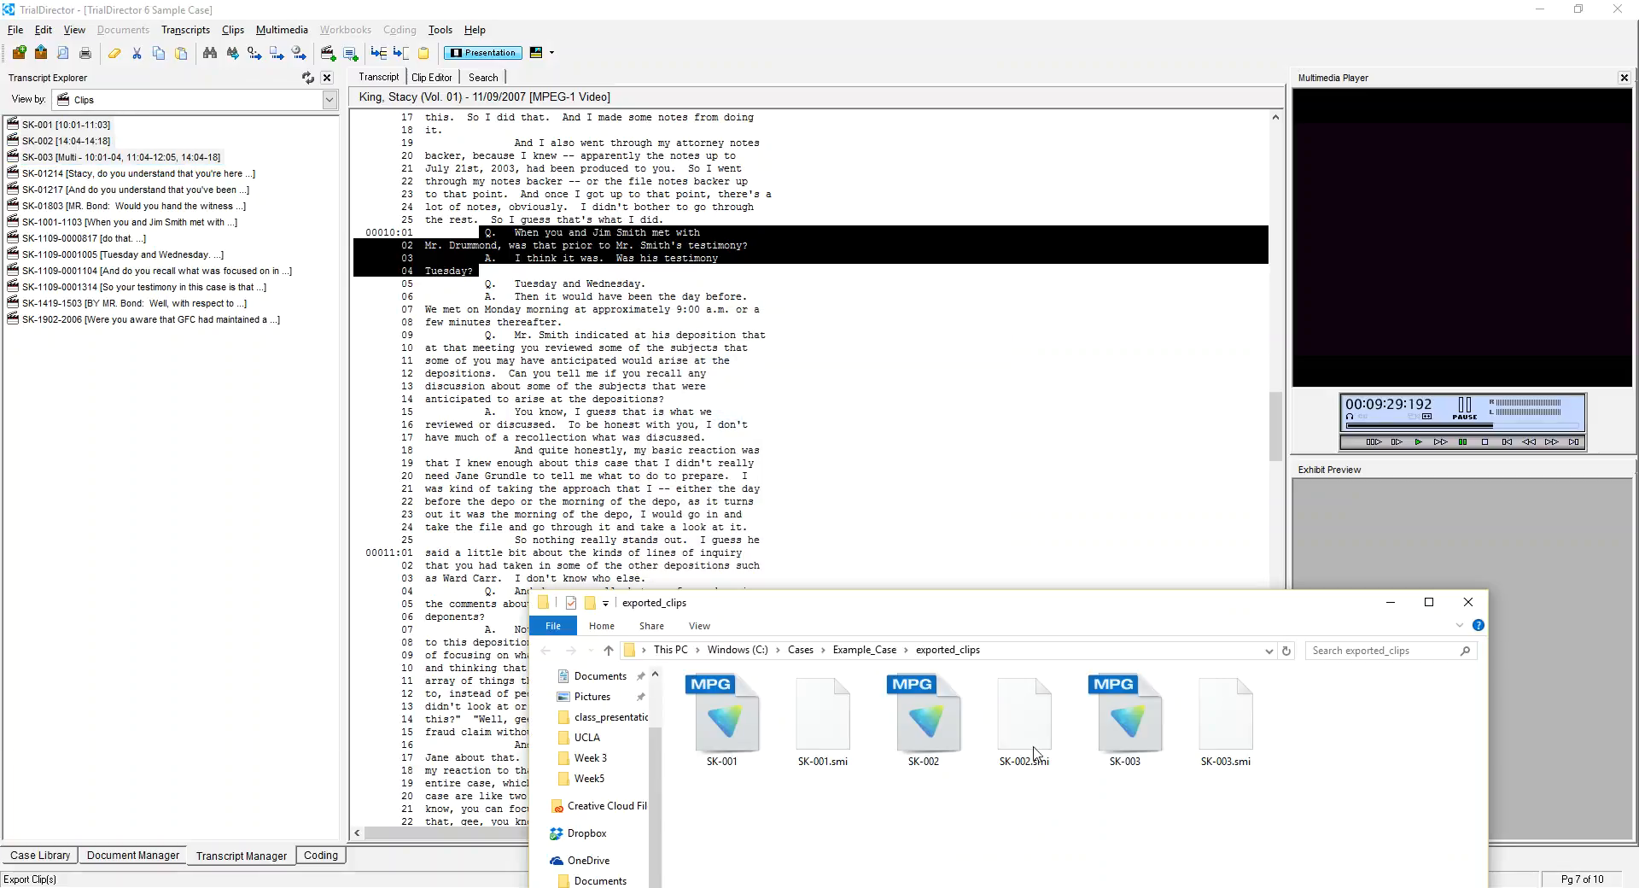
click(748, 730)
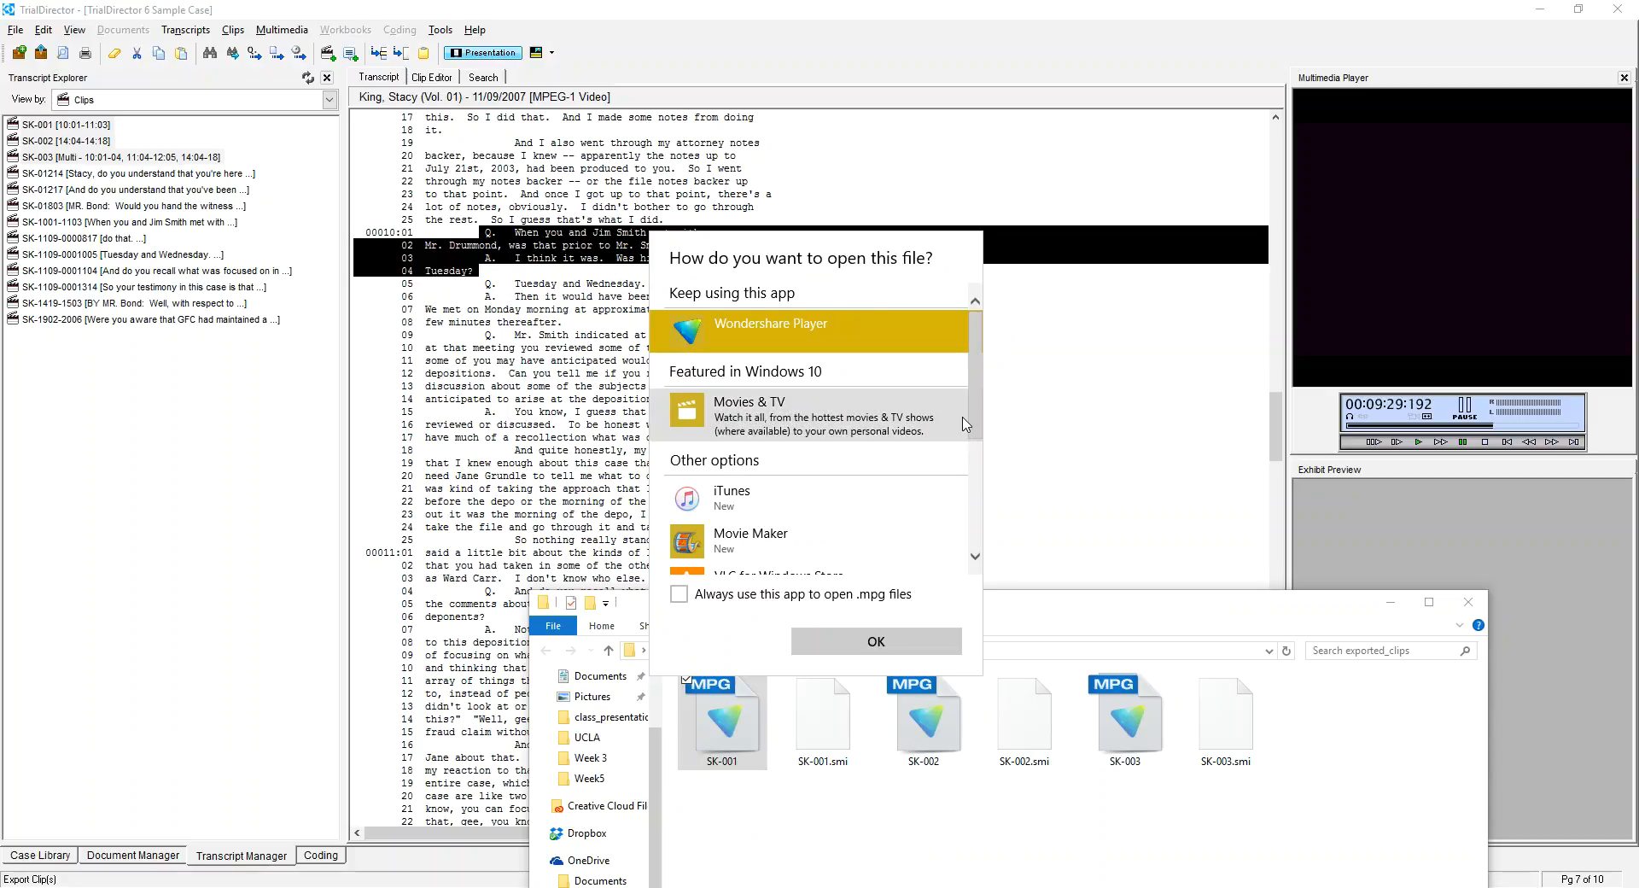
scroll(965, 424, down, 3)
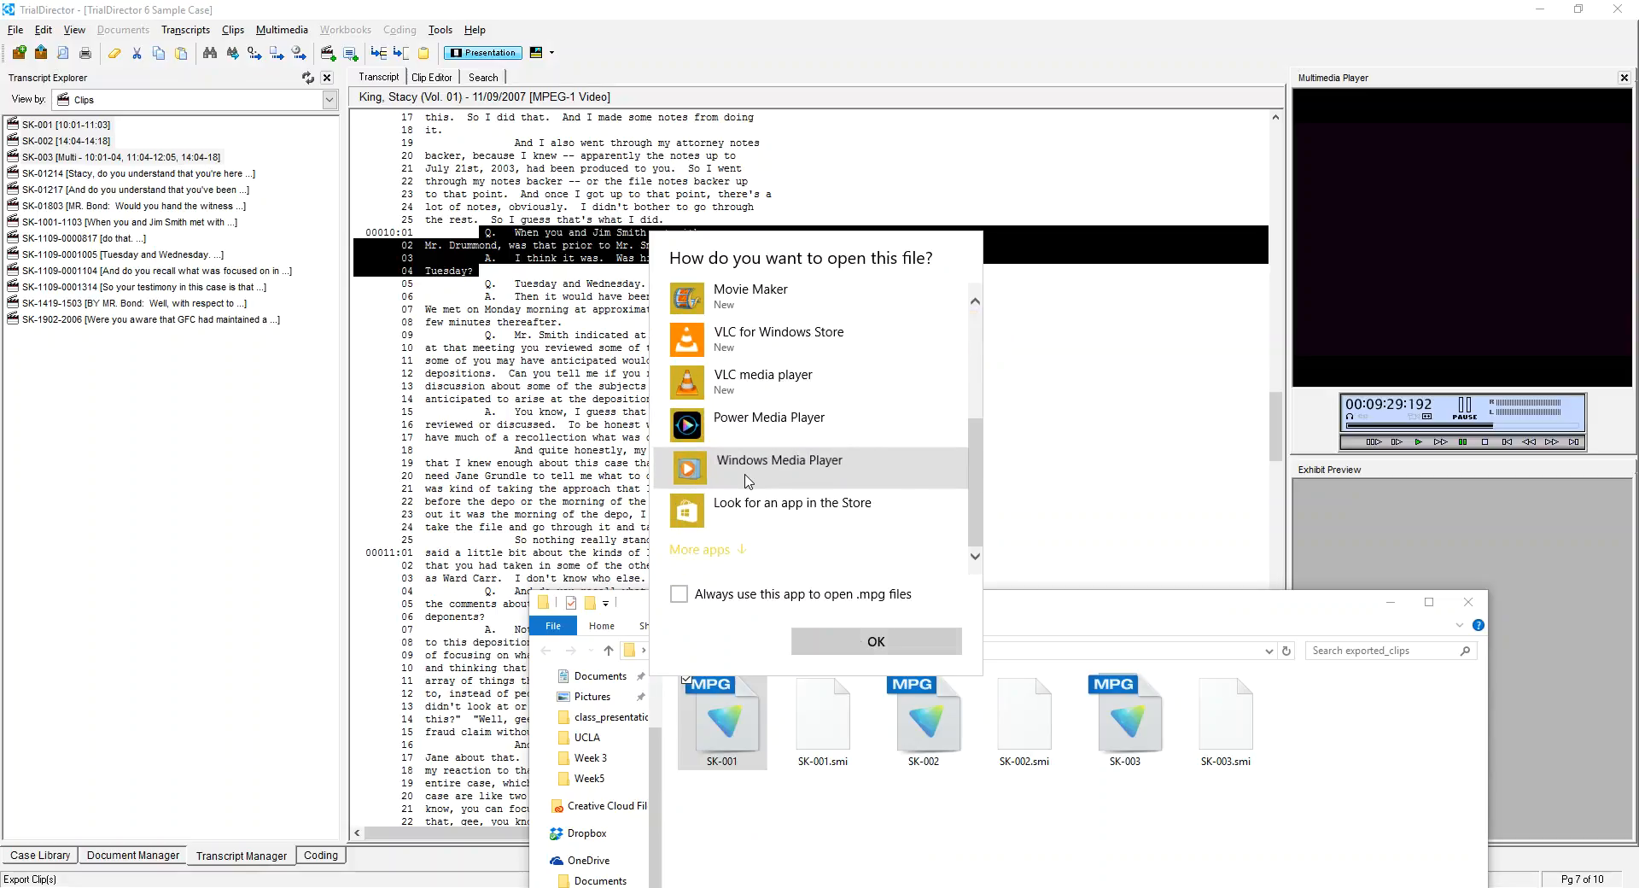
click(745, 480)
click(864, 653)
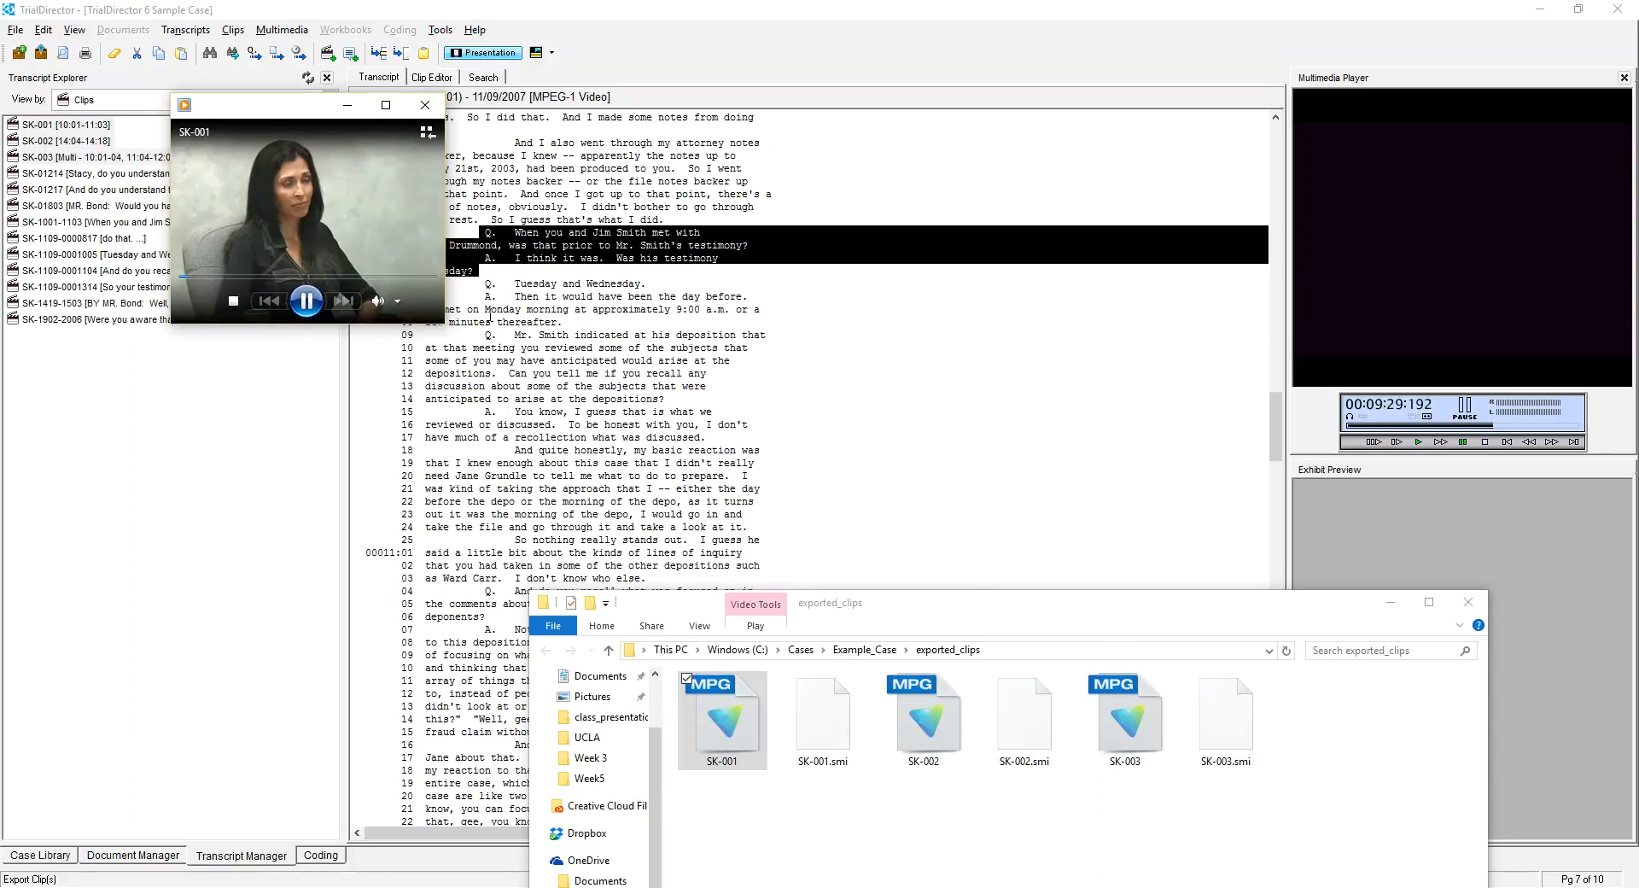
drag(271, 113, 913, 256)
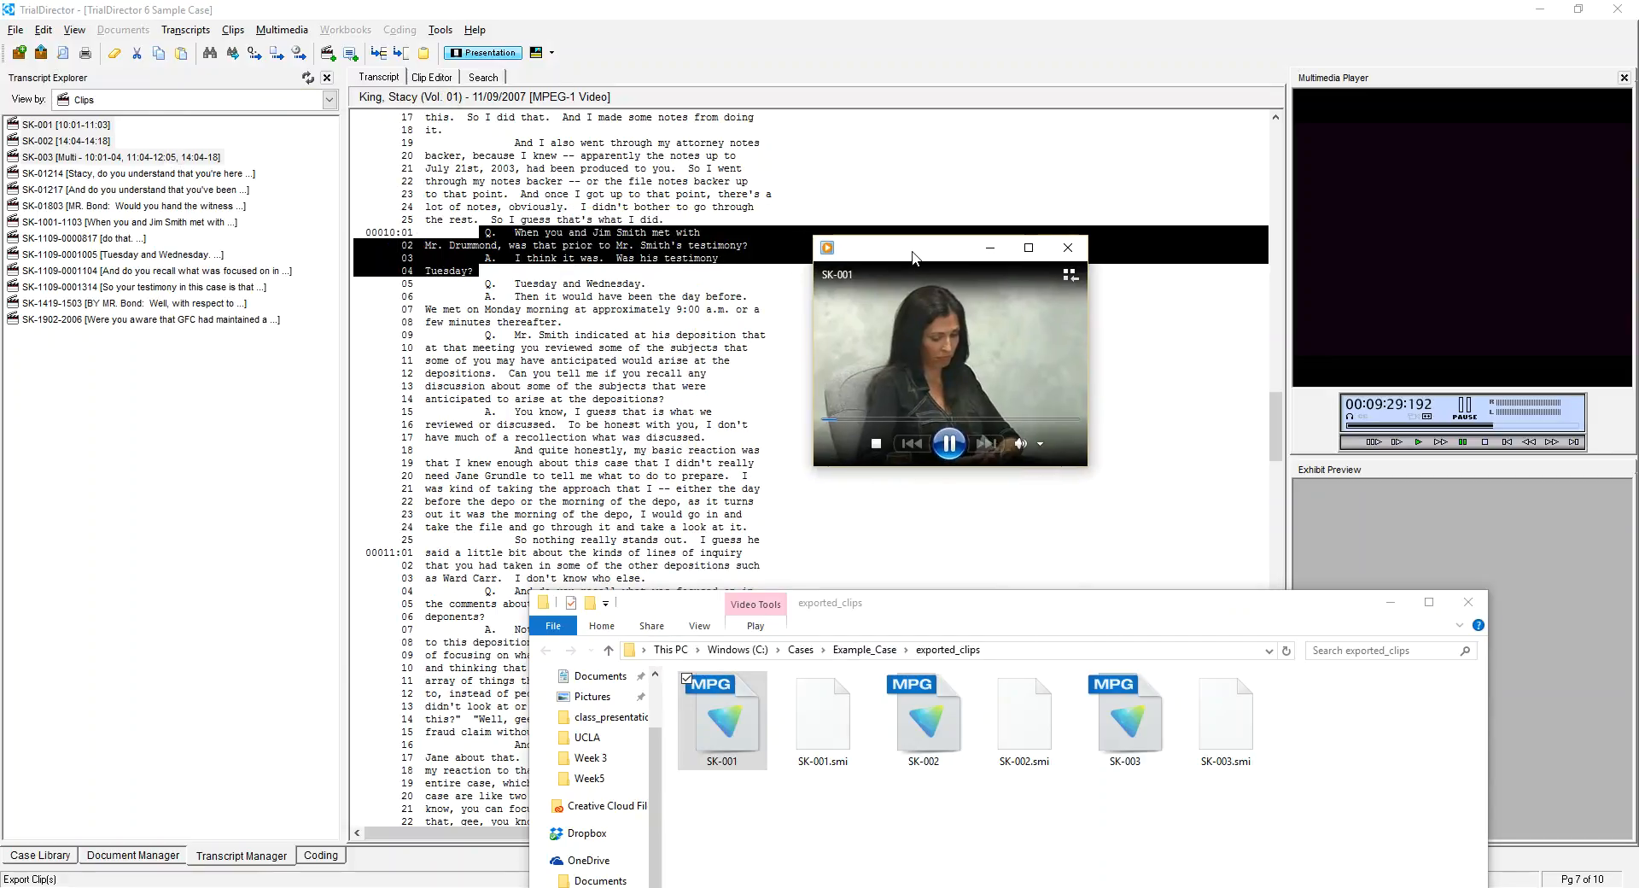
Set lyrics, captions and subtitles to On if available for the playing SK-001 clip.
mouse_move(1045, 456)
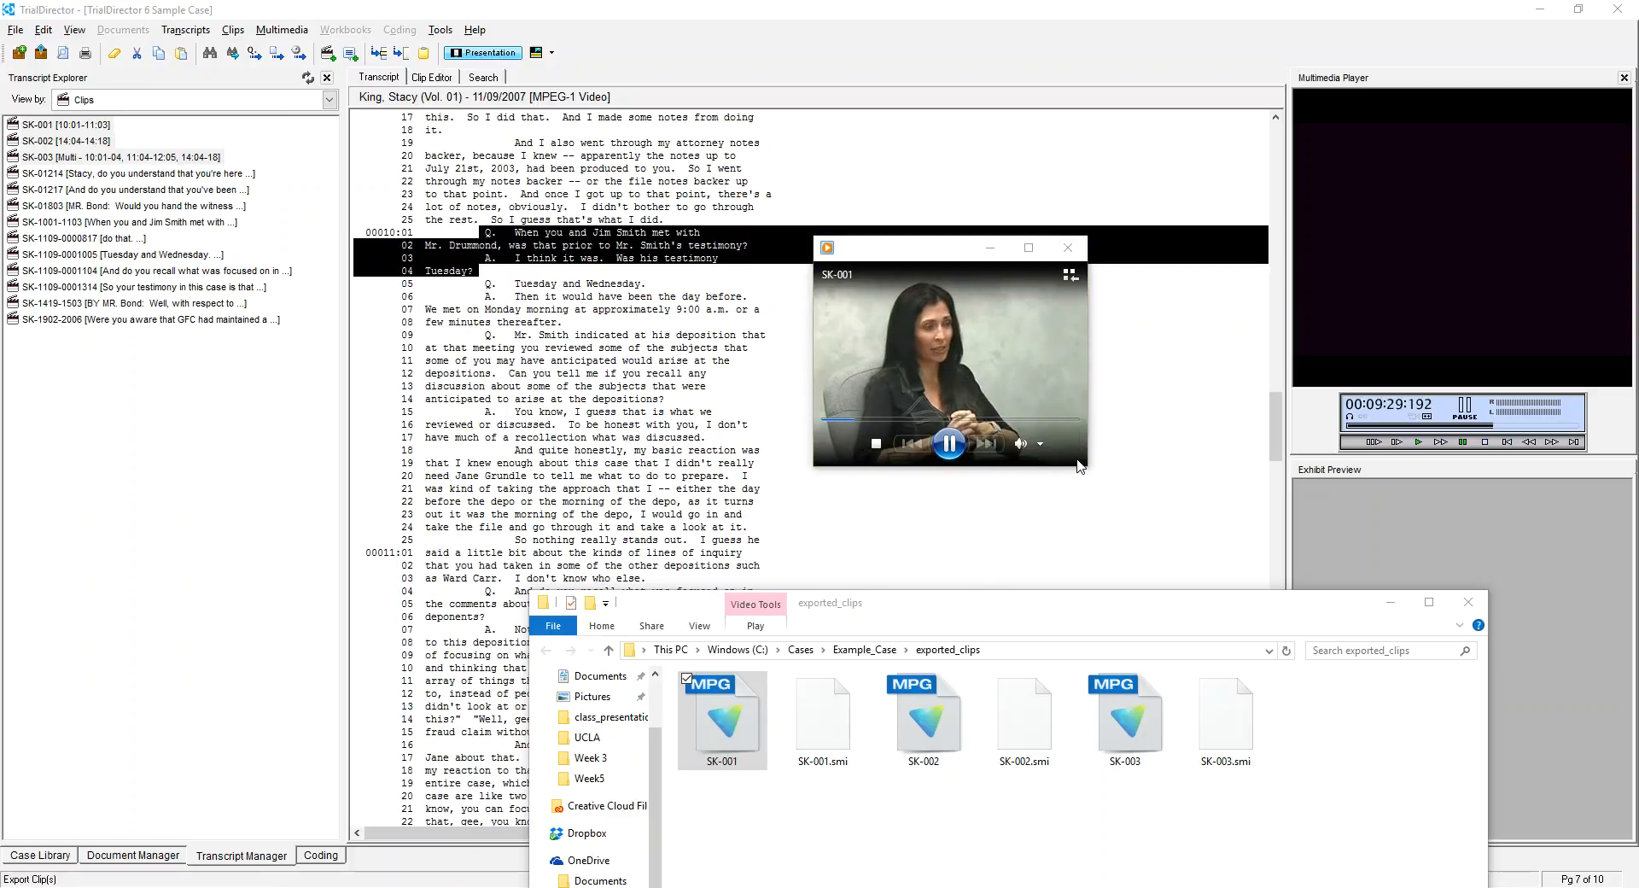
right_click(1025, 451)
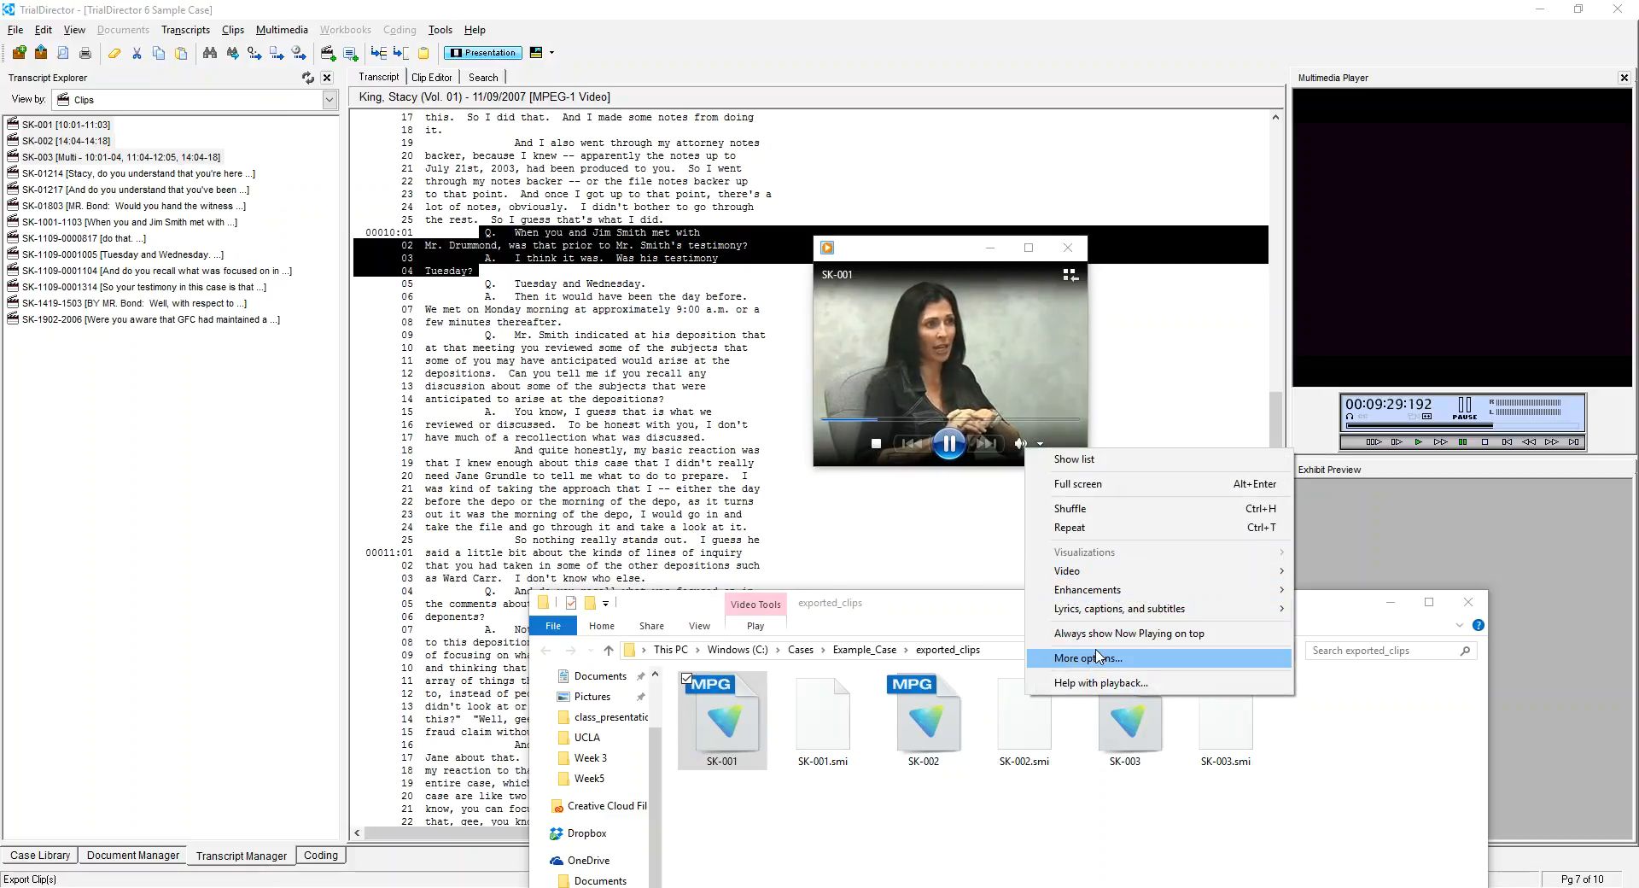
mouse_move(1131, 613)
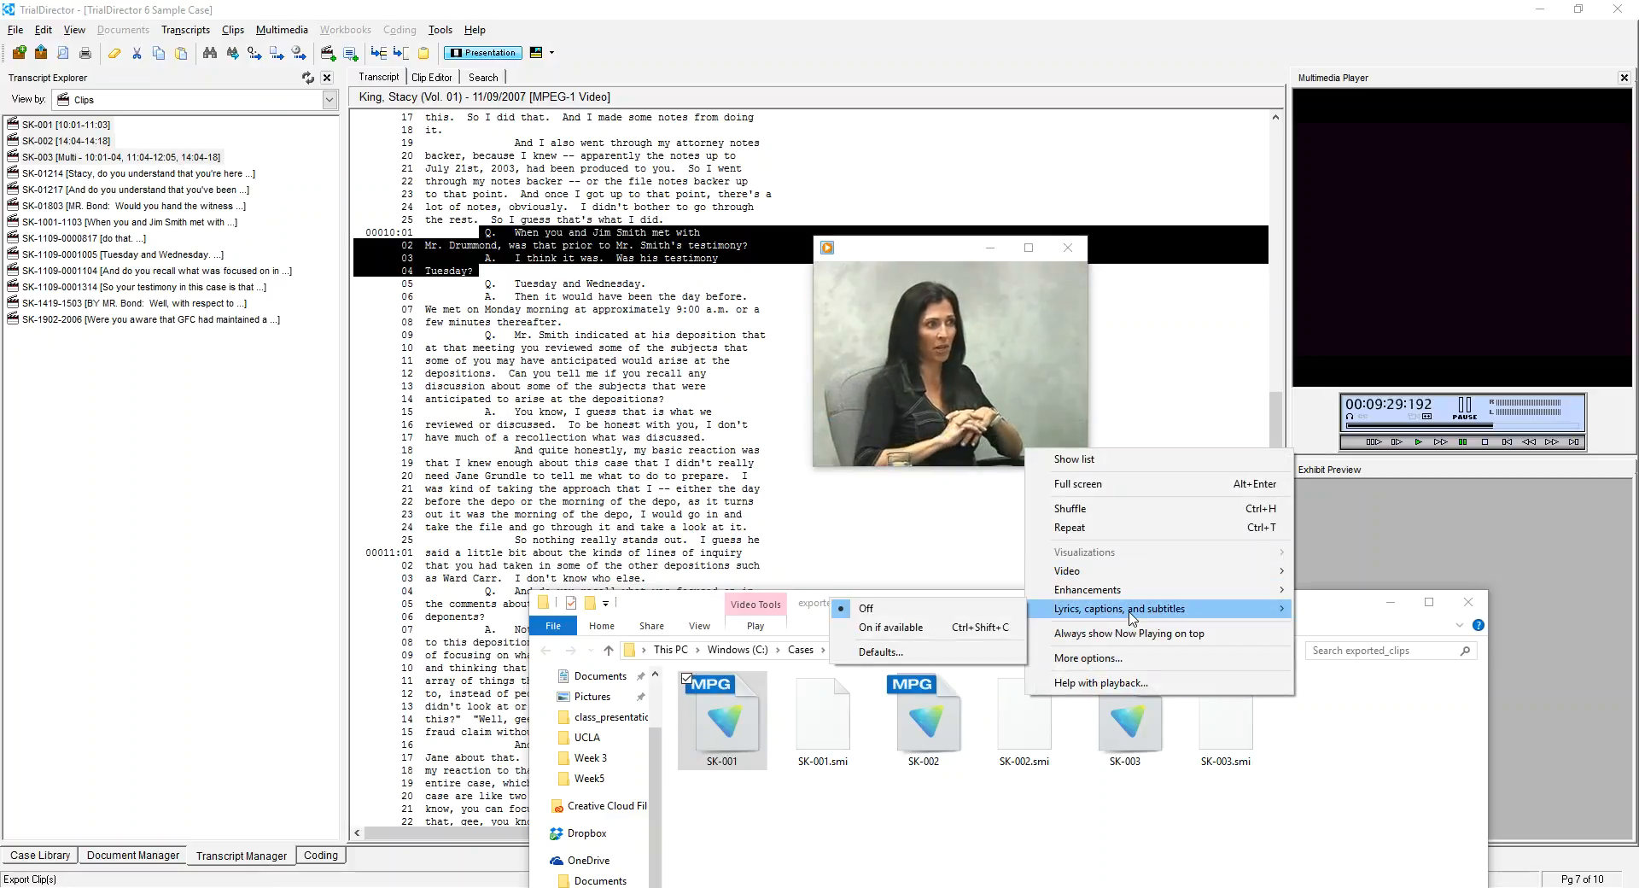
click(973, 628)
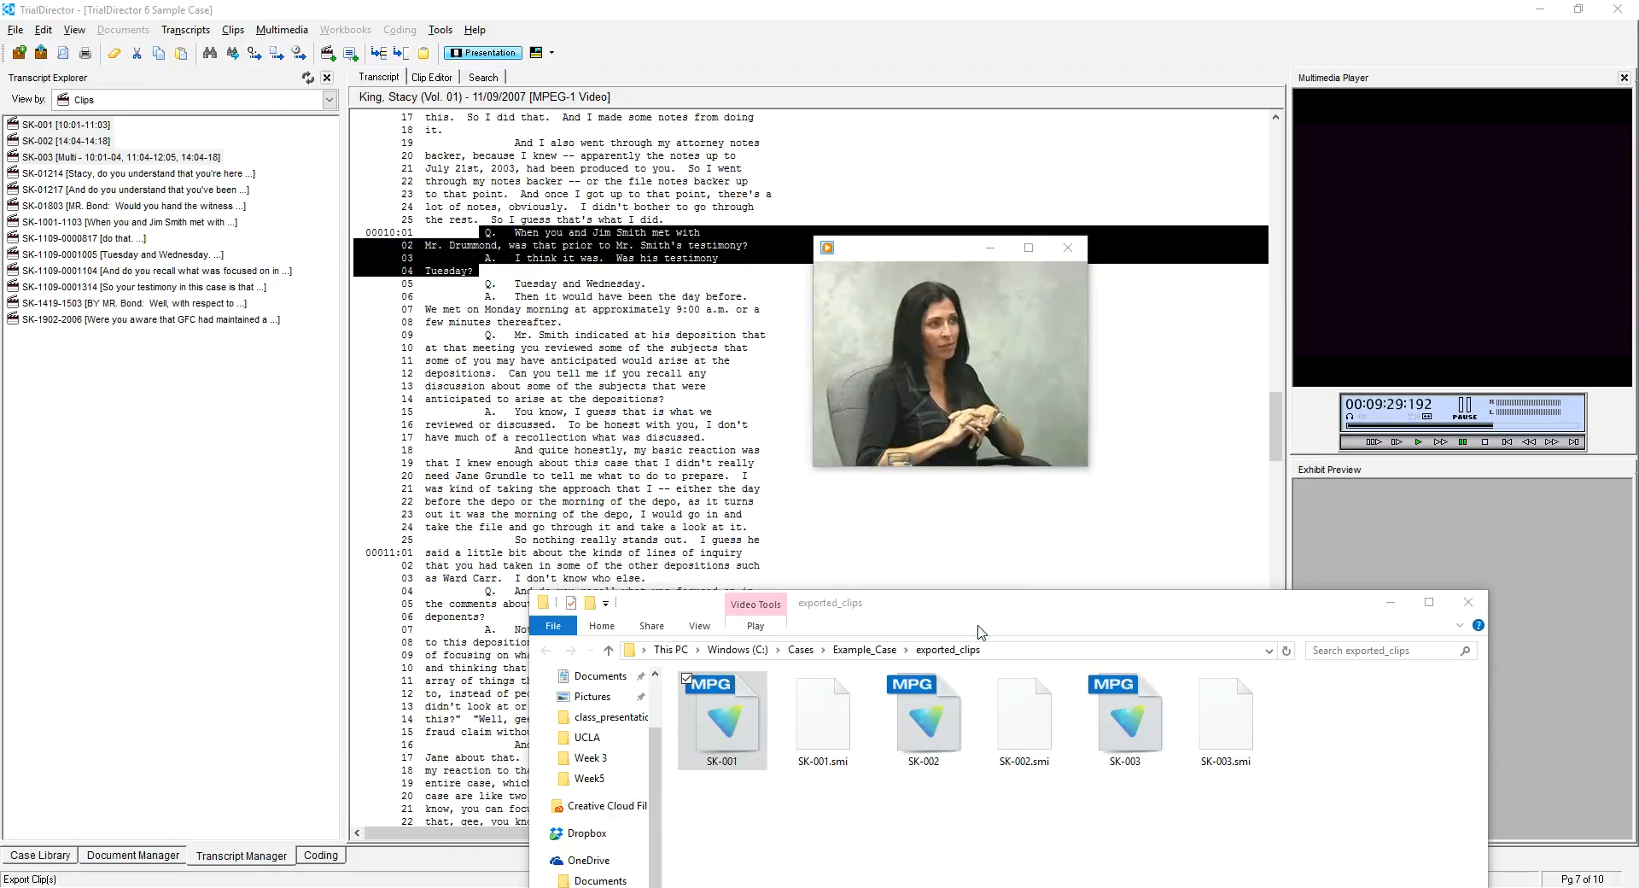
click(1127, 711)
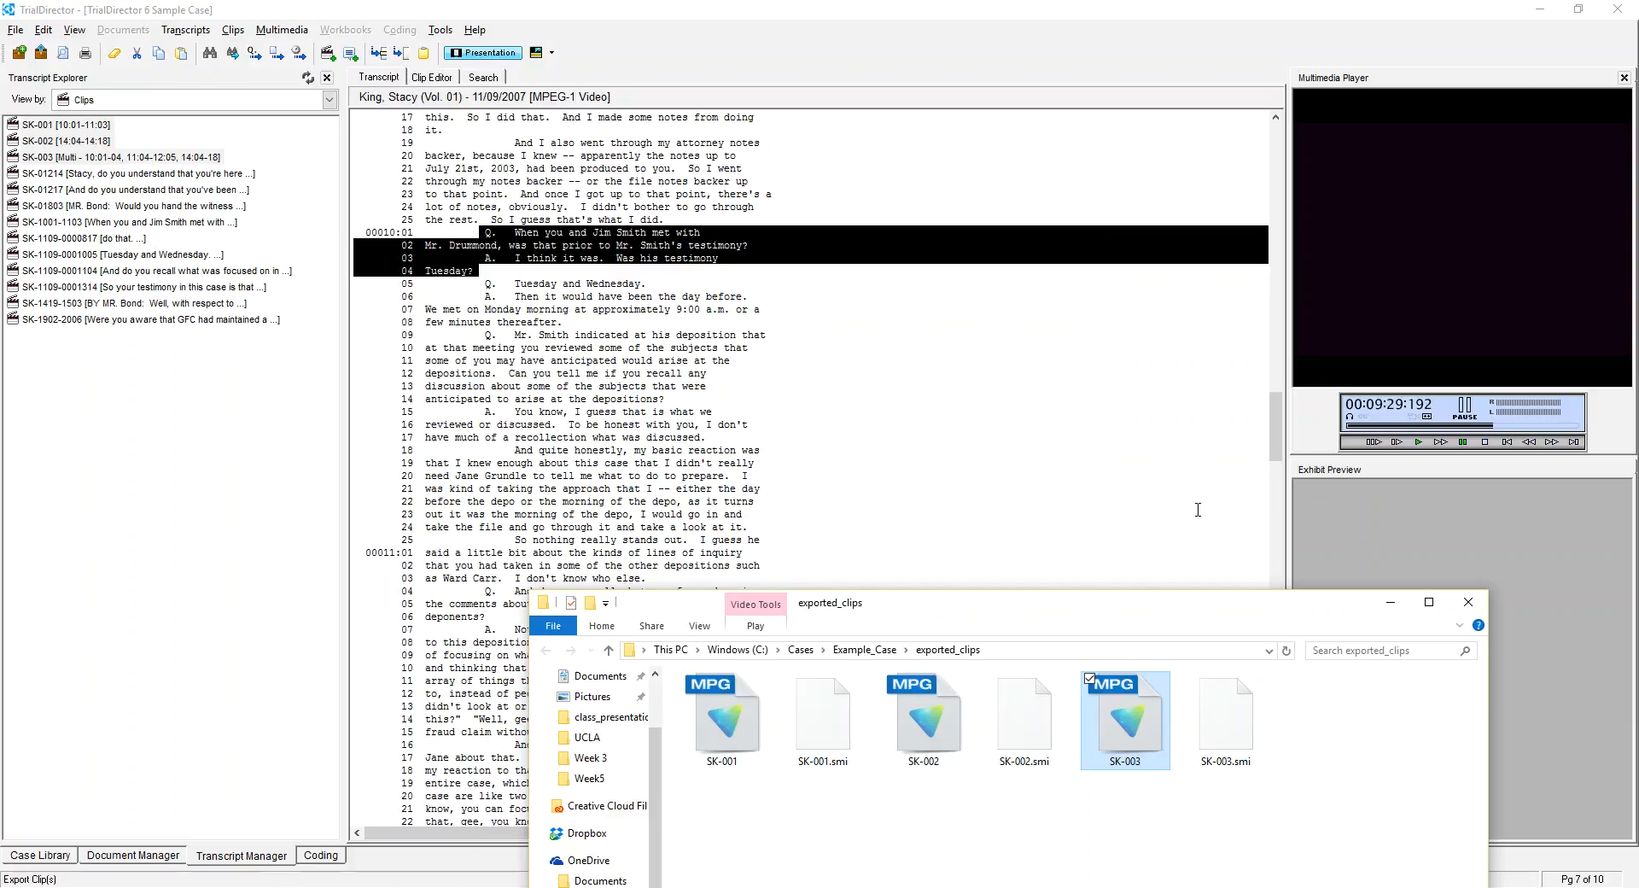
double_click(1136, 710)
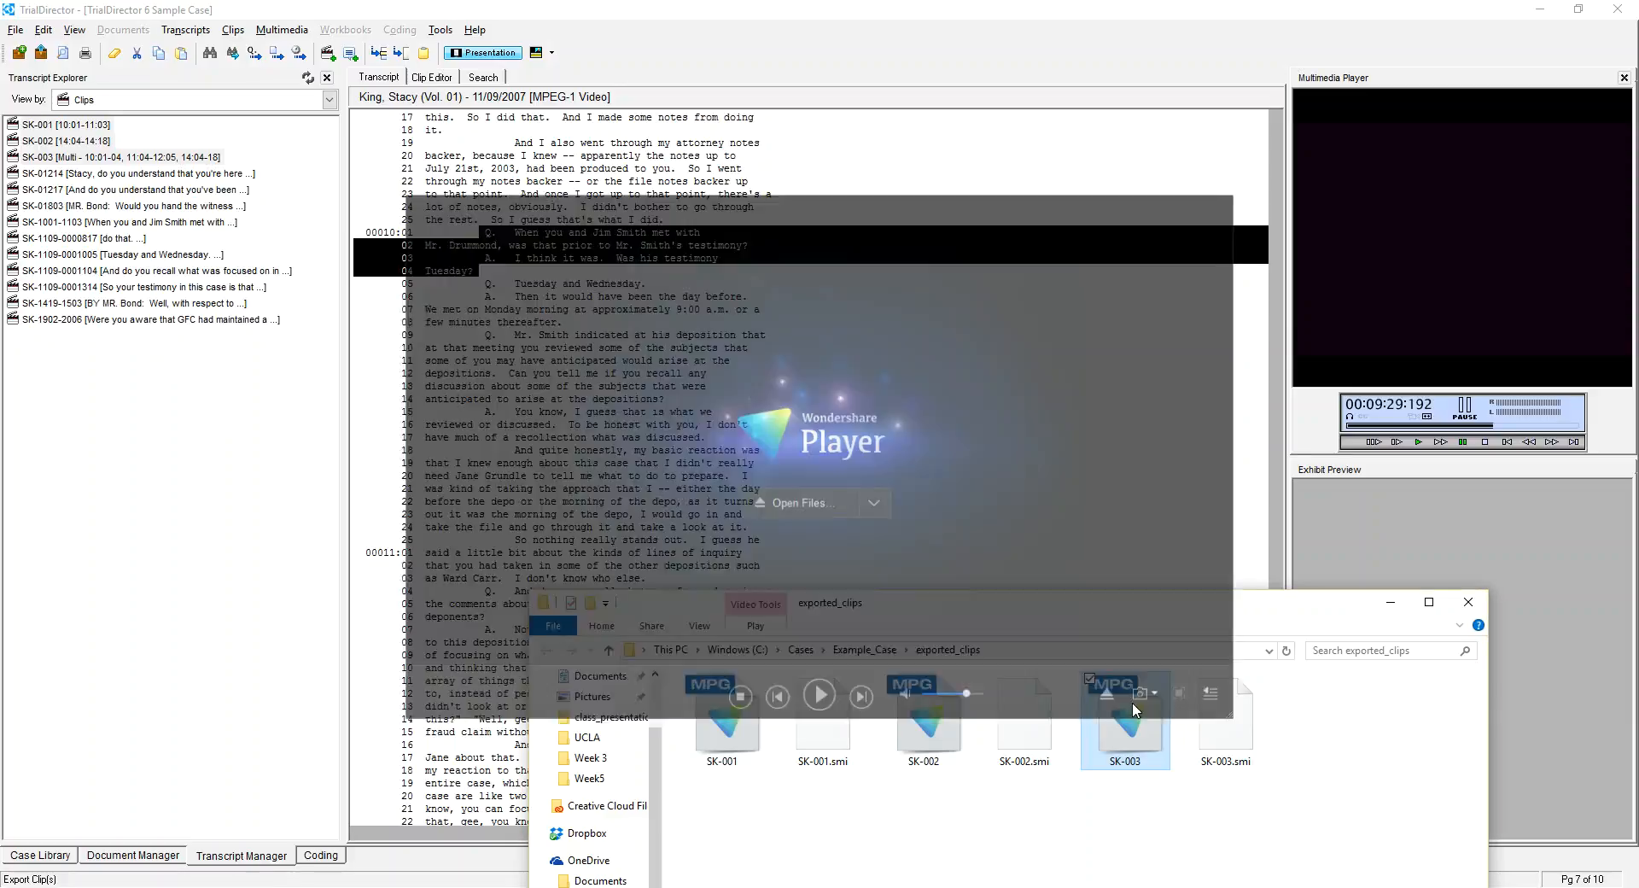
click(1227, 177)
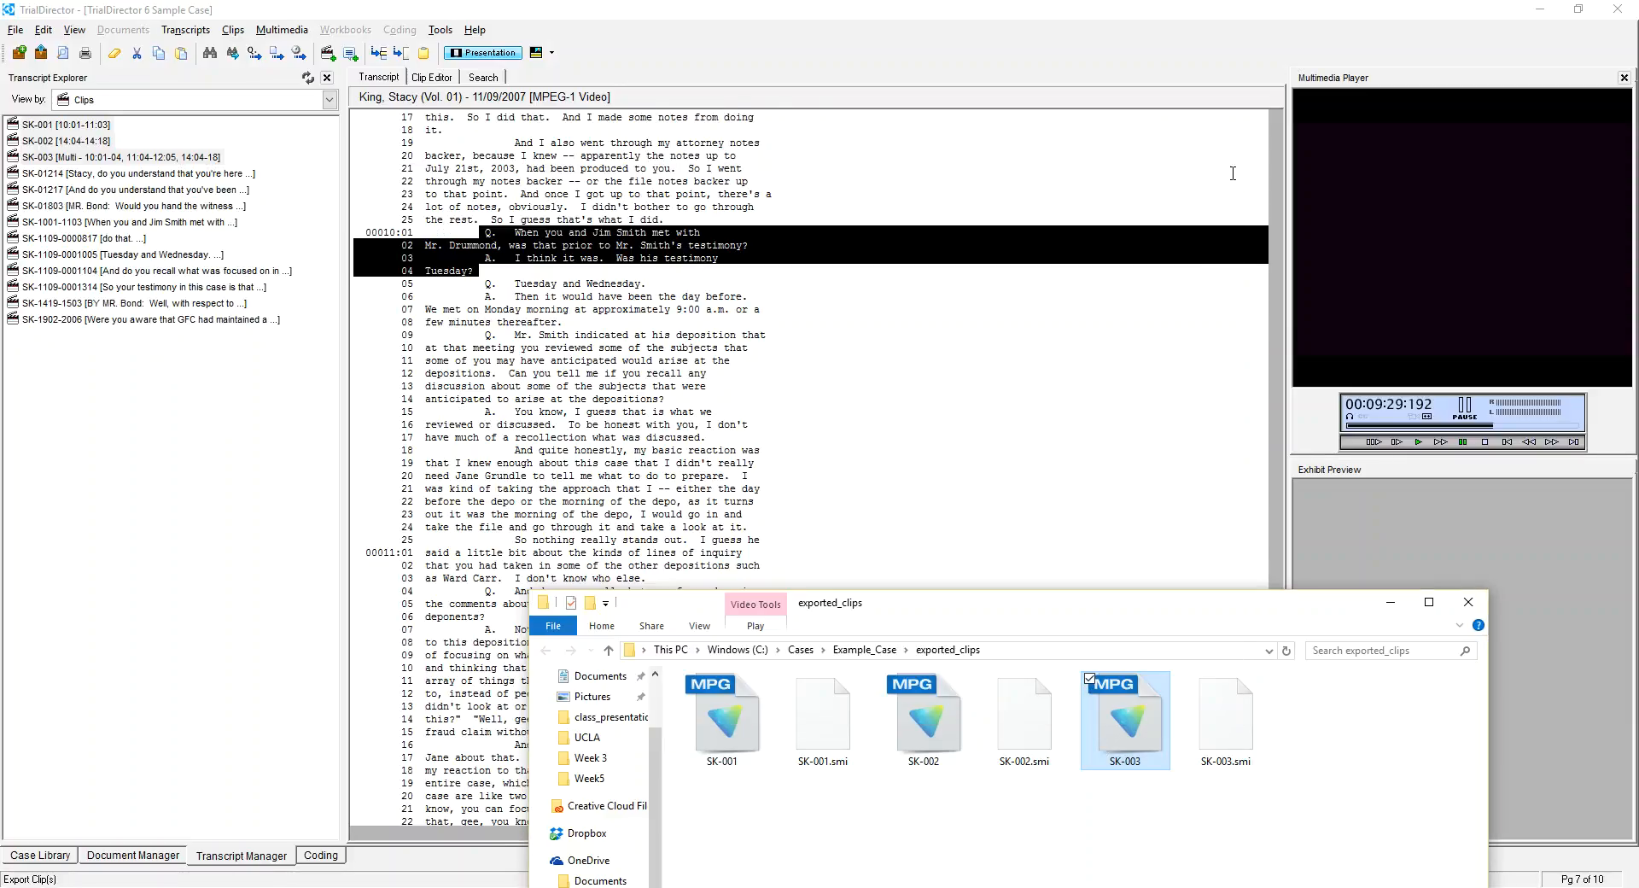
Play the exported SK-003 video with Windows Media Player and pause it.
right_click(1136, 720)
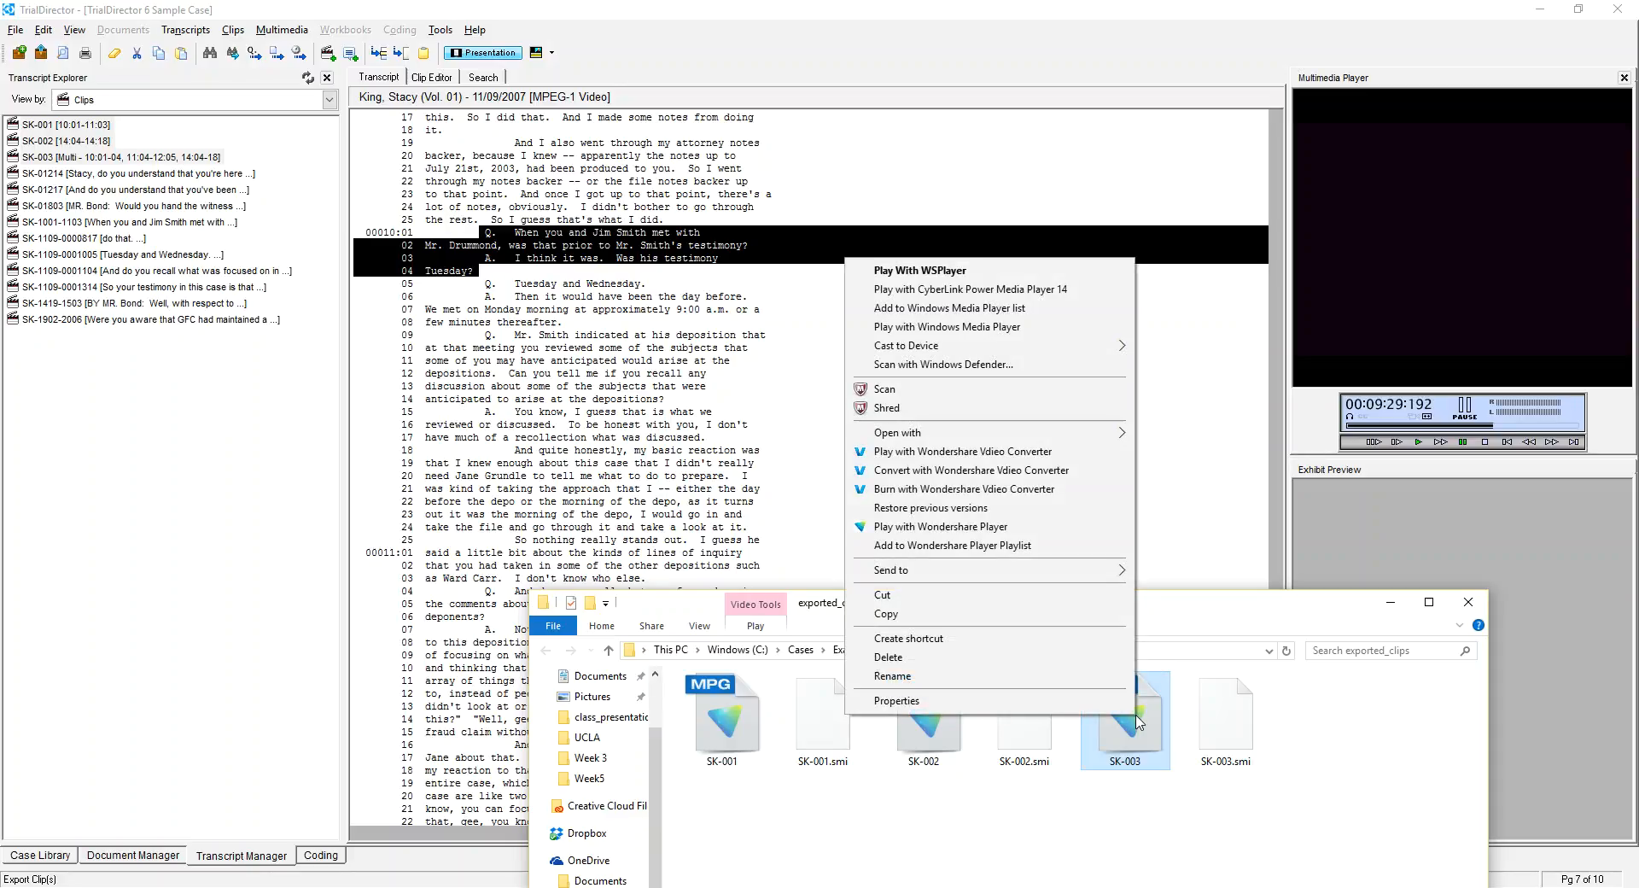
key(Return)
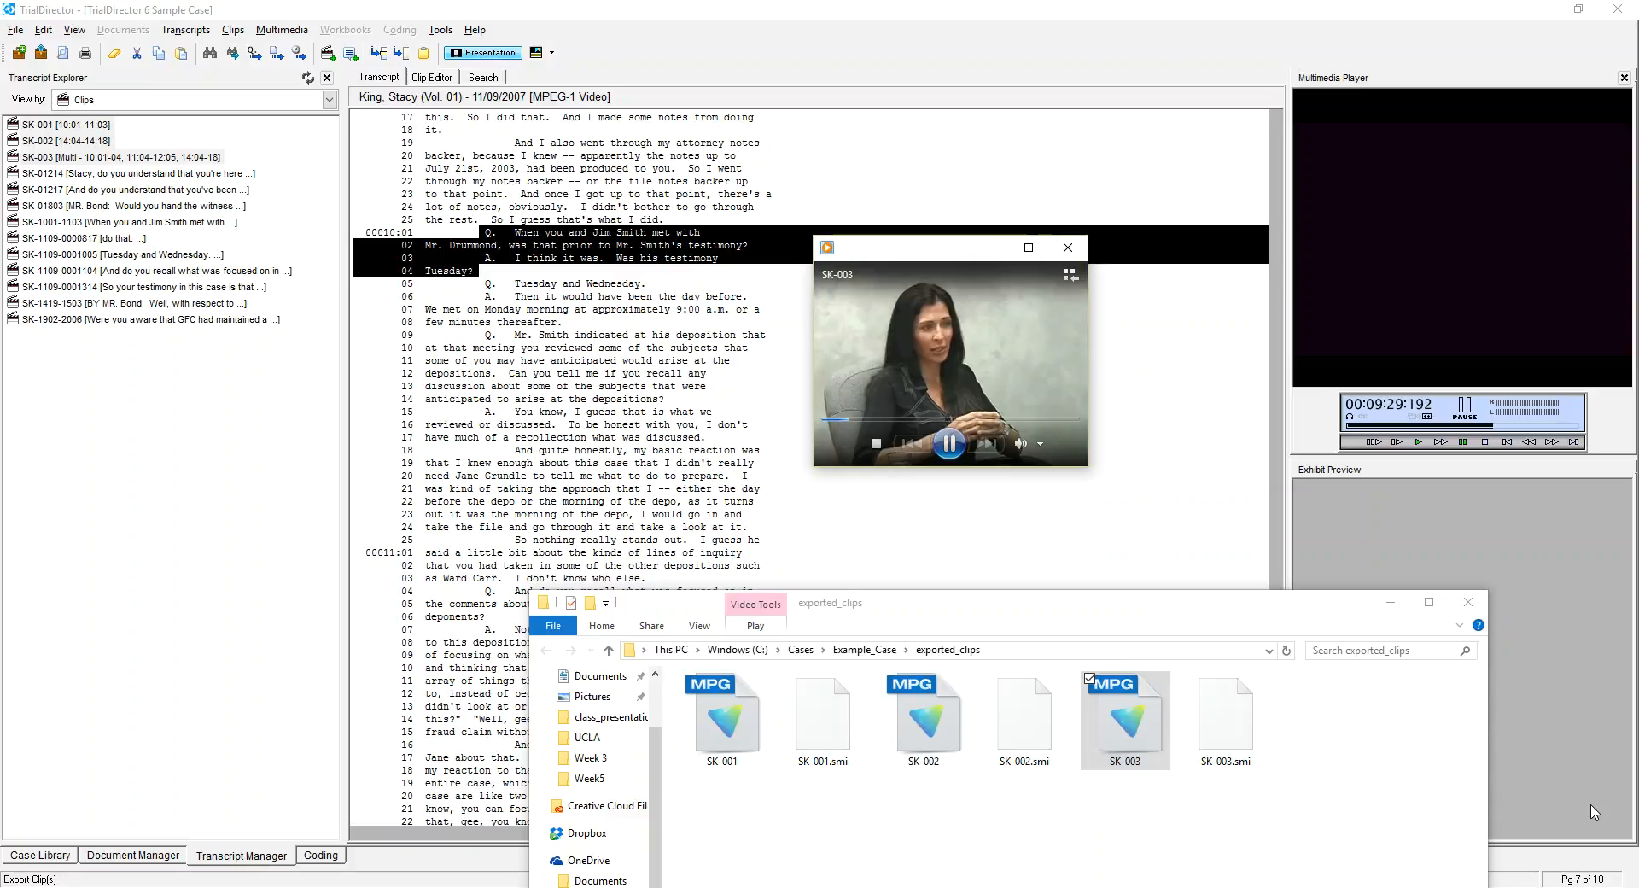
click(949, 443)
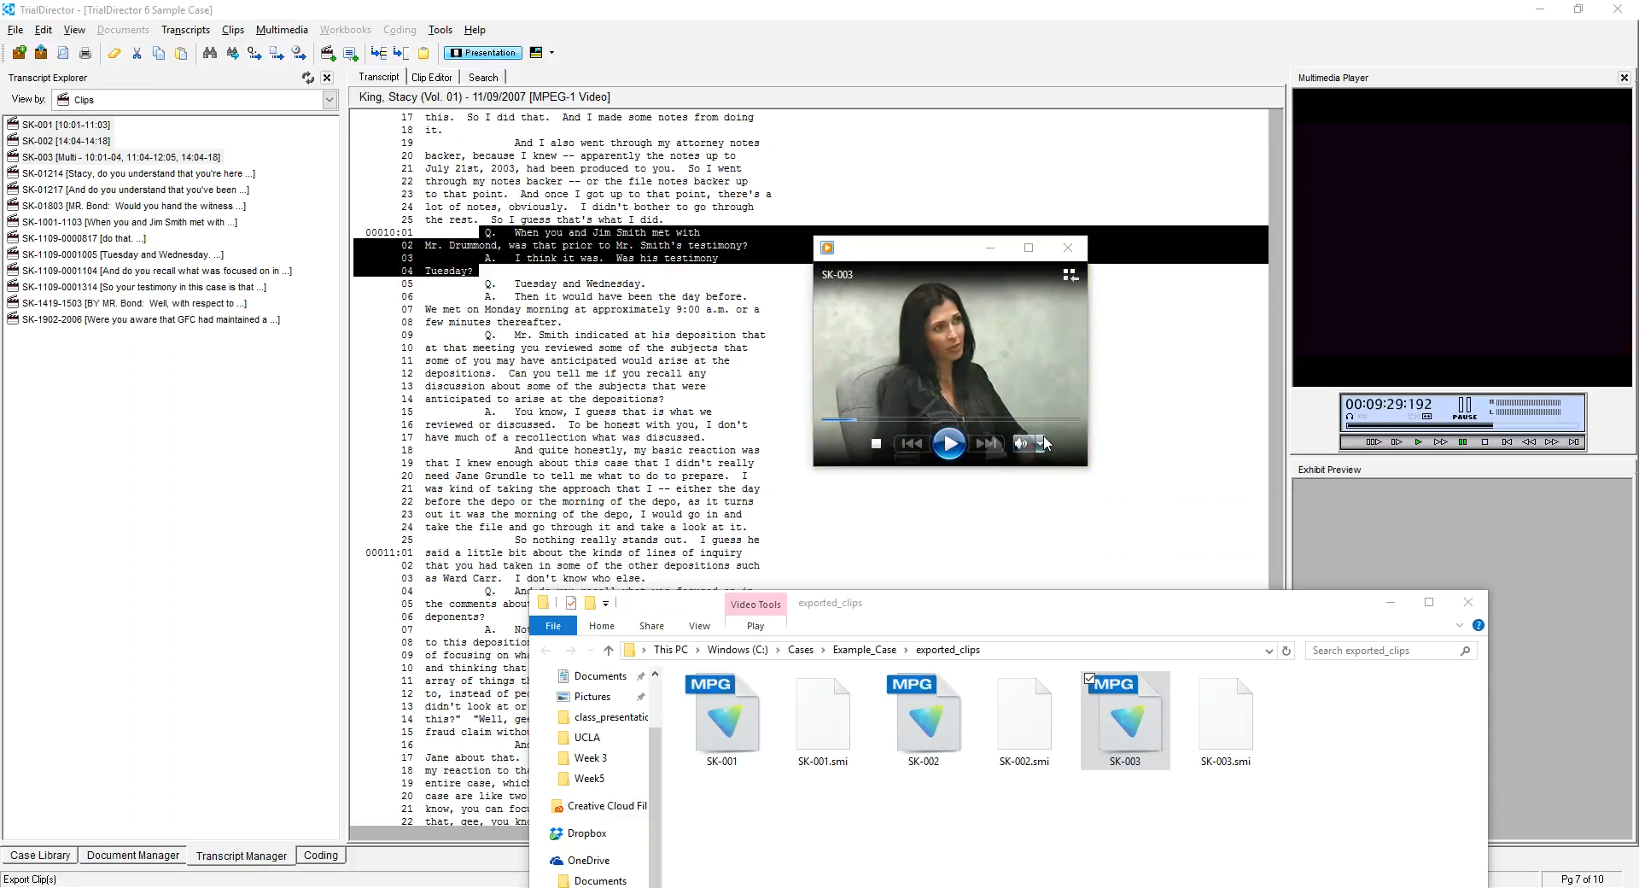
right_click(1043, 437)
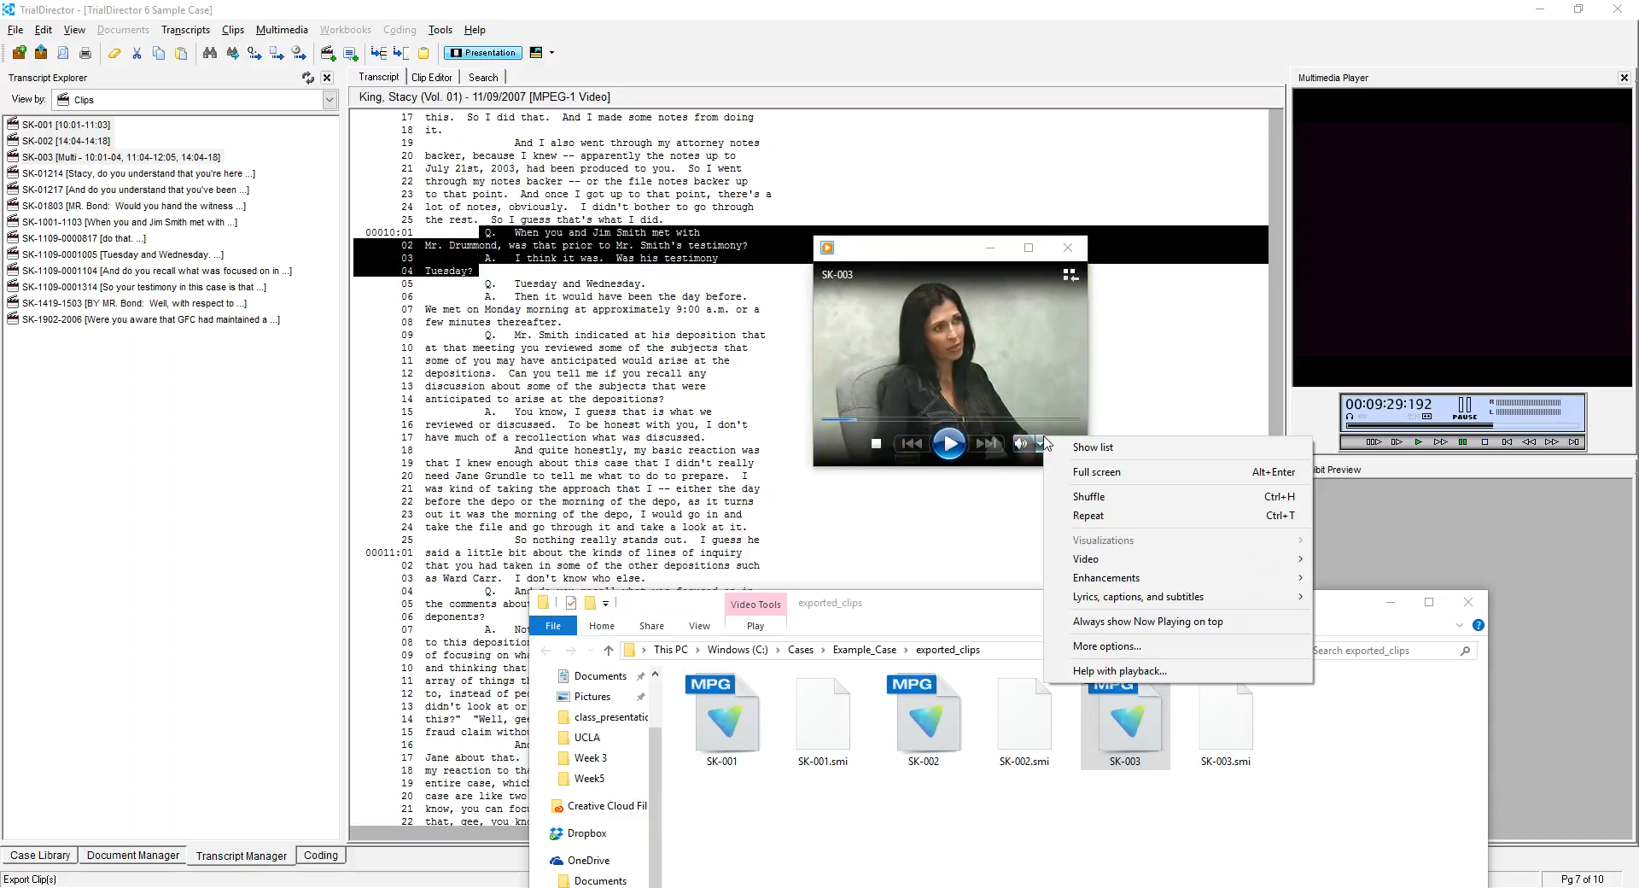
click(1163, 648)
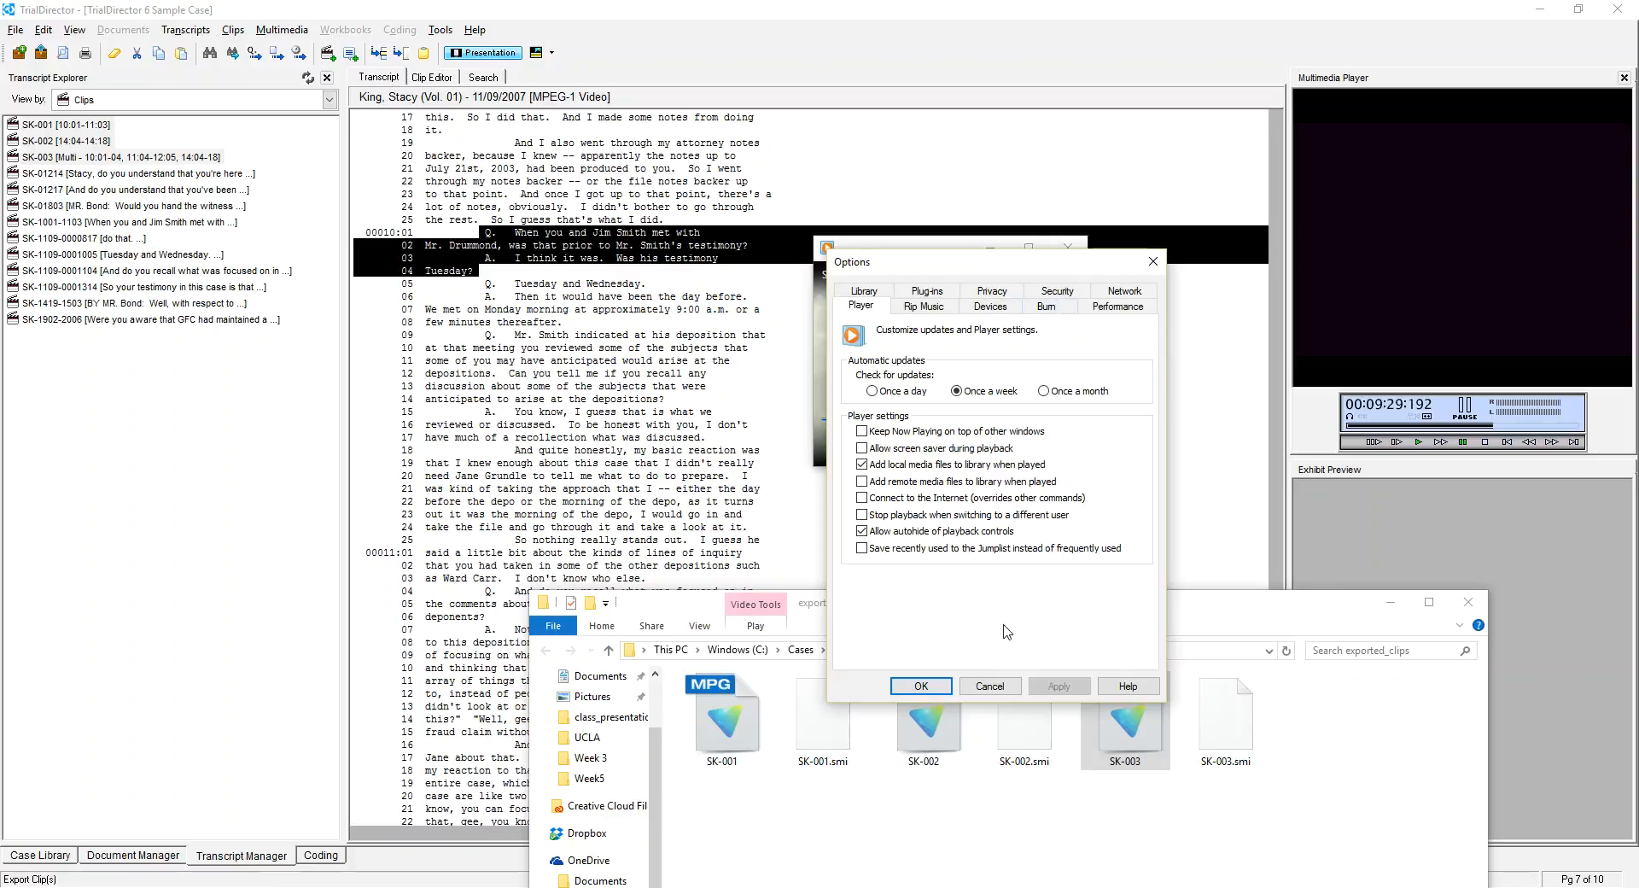
click(989, 686)
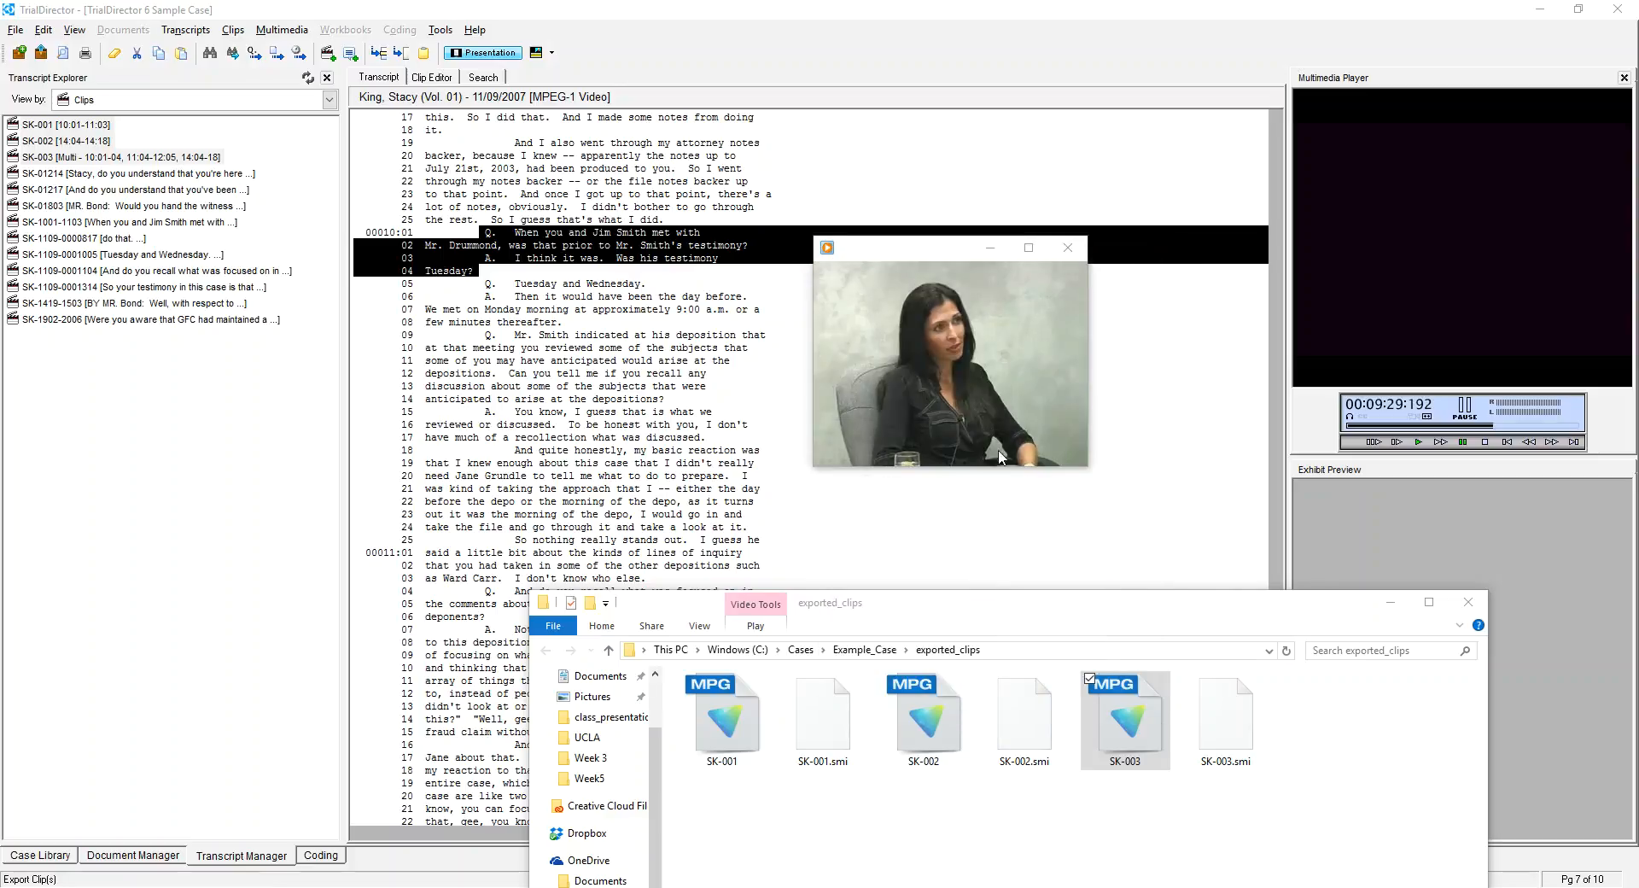
right_click(983, 411)
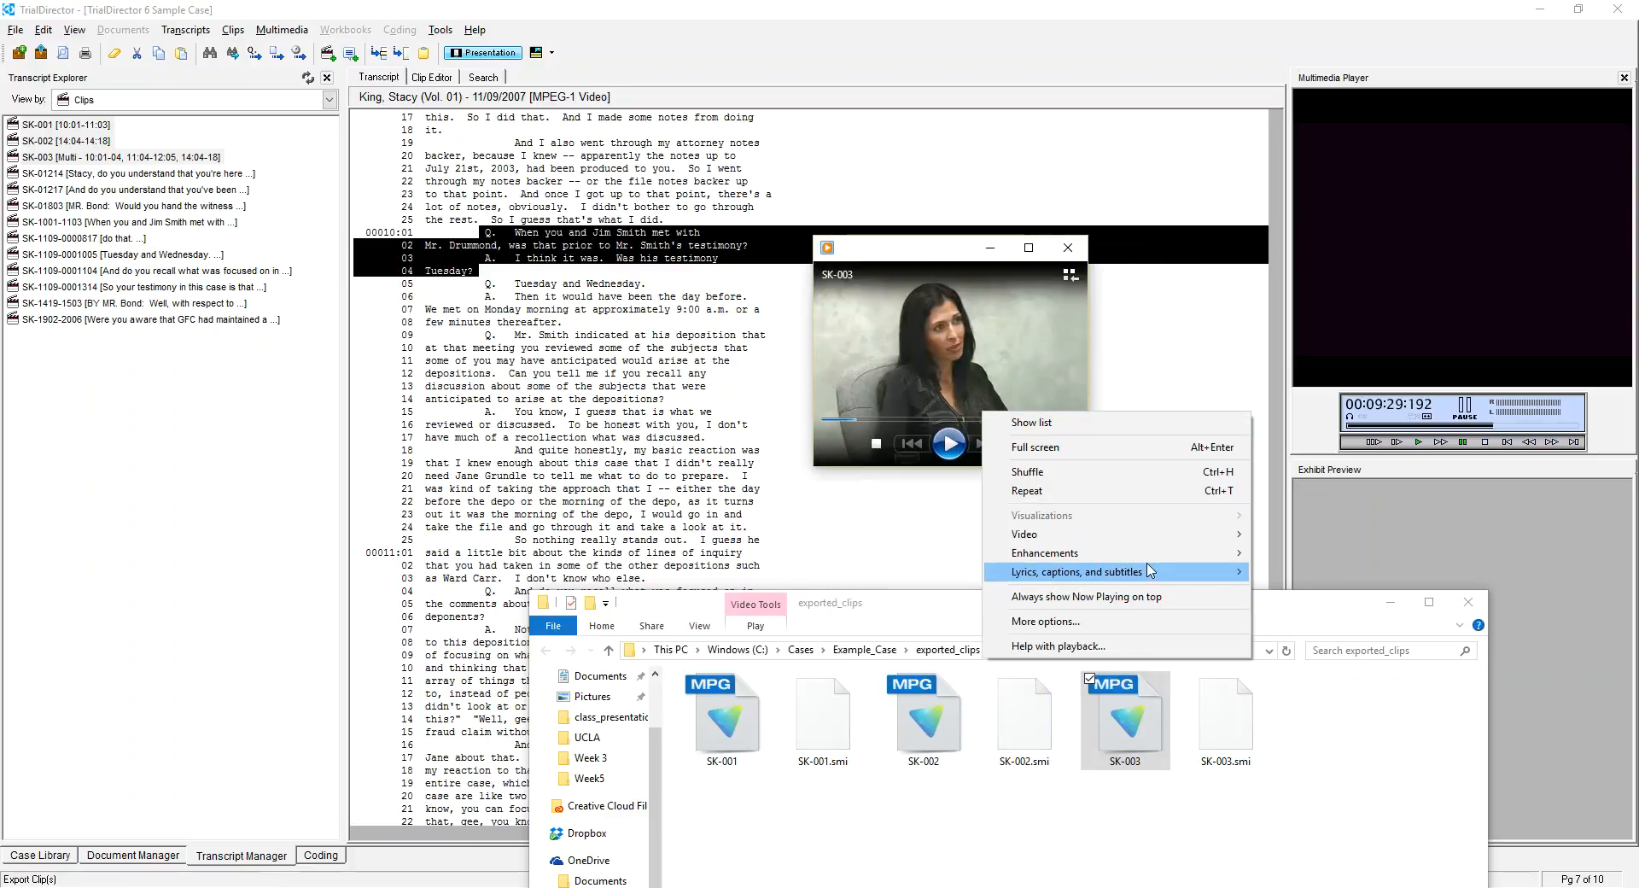
mouse_move(1147, 561)
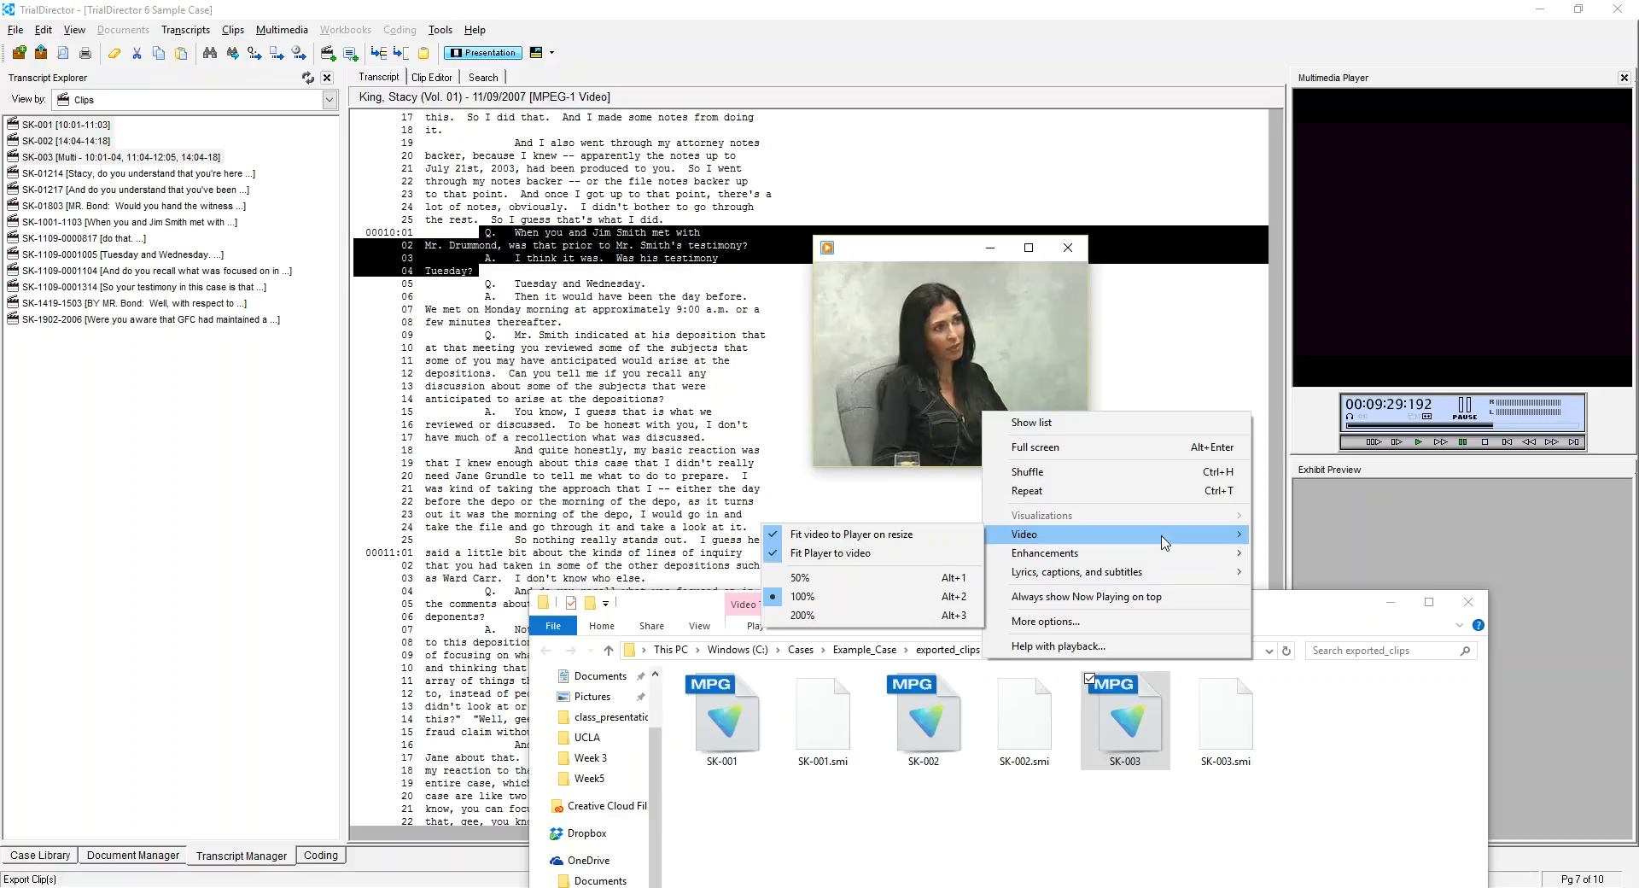
click(1353, 761)
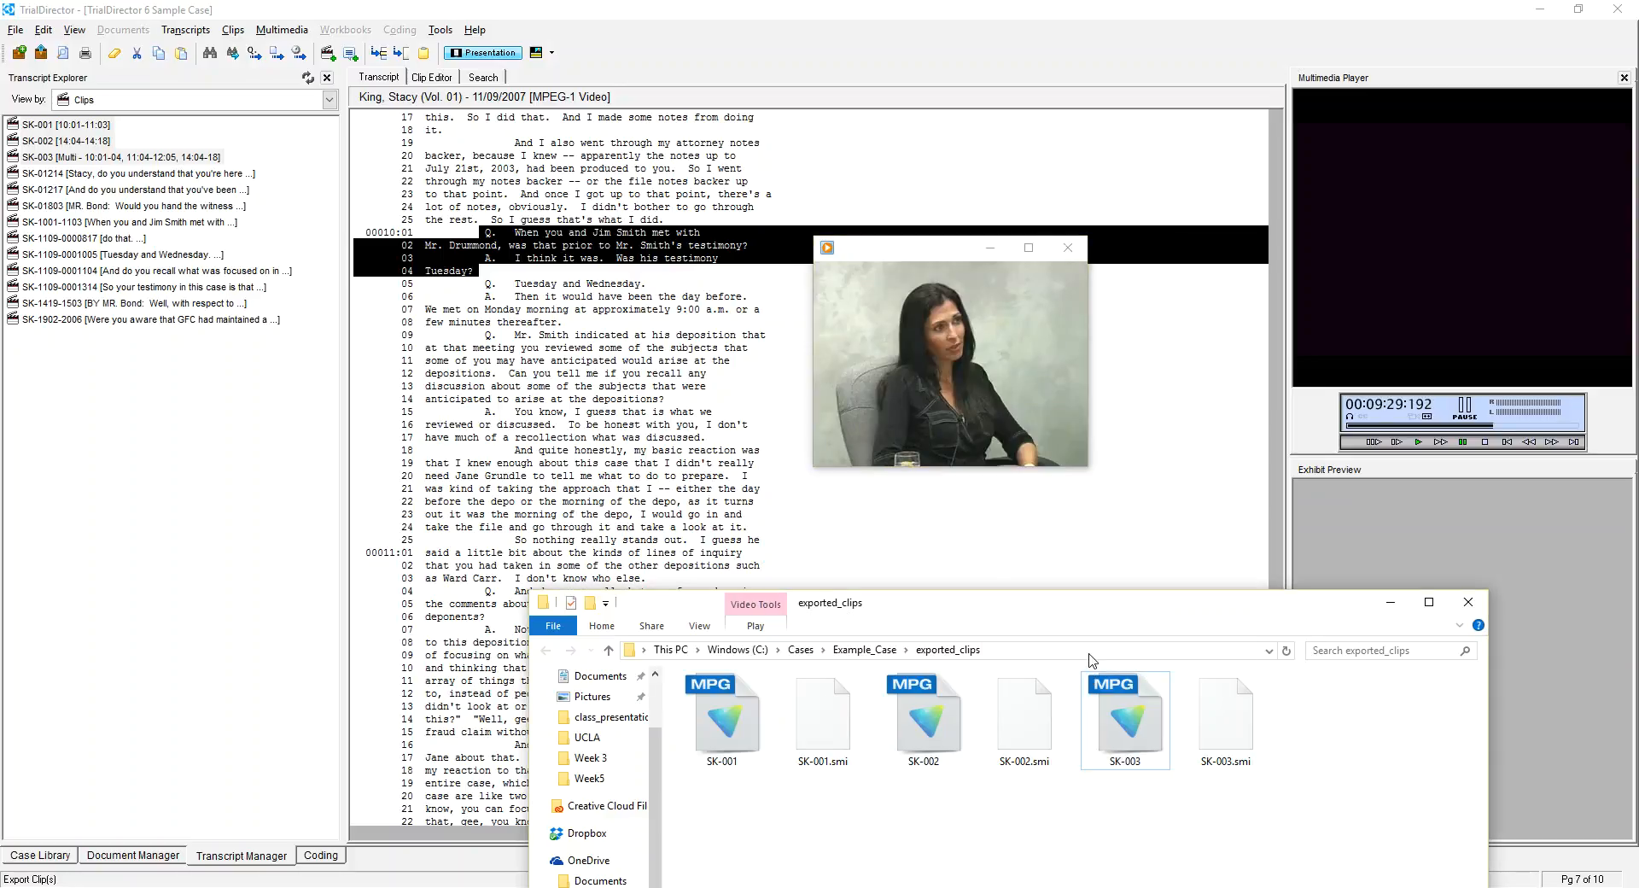
Look at the video settings of the SK-003 player, moved up the screen, and close both the settings and the player.
mouse_move(990, 461)
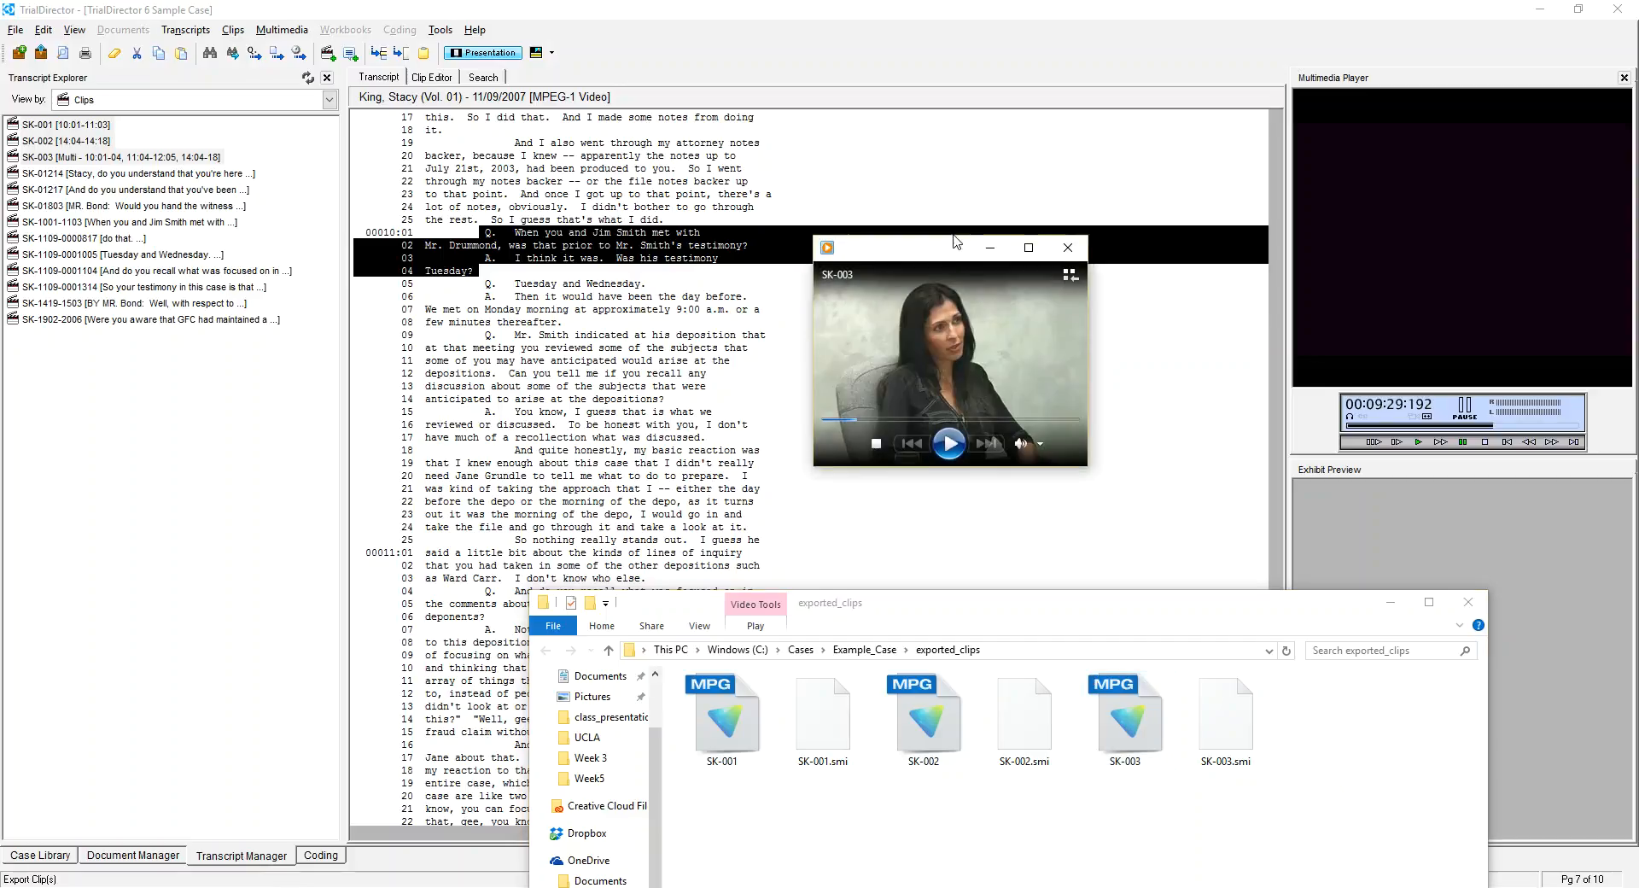
drag(948, 257, 958, 198)
right_click(1061, 398)
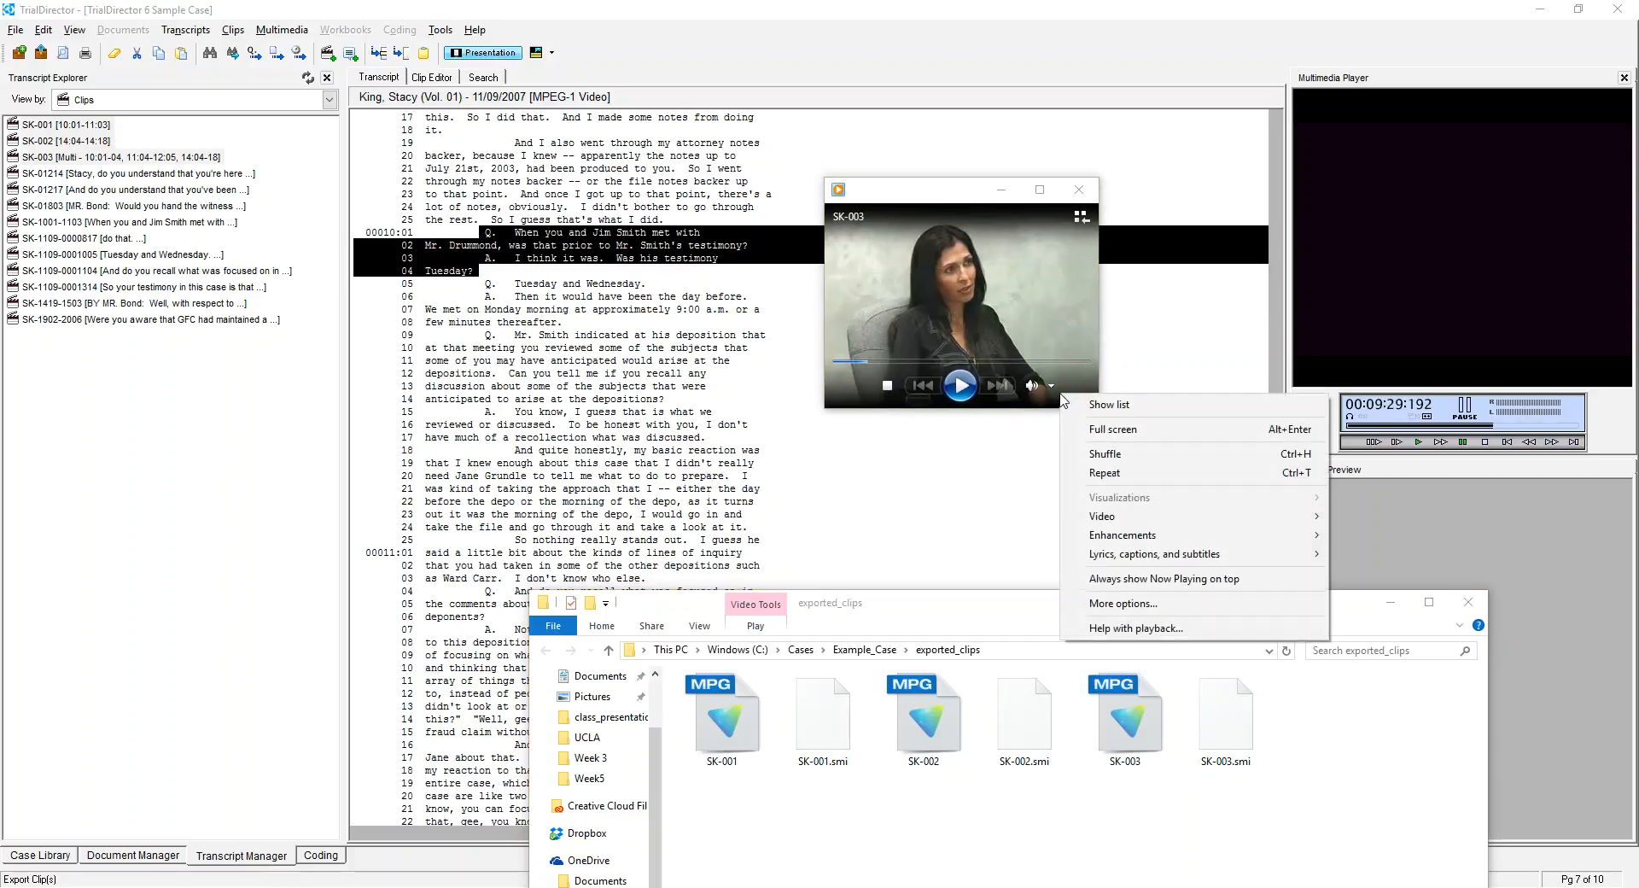
mouse_move(1141, 519)
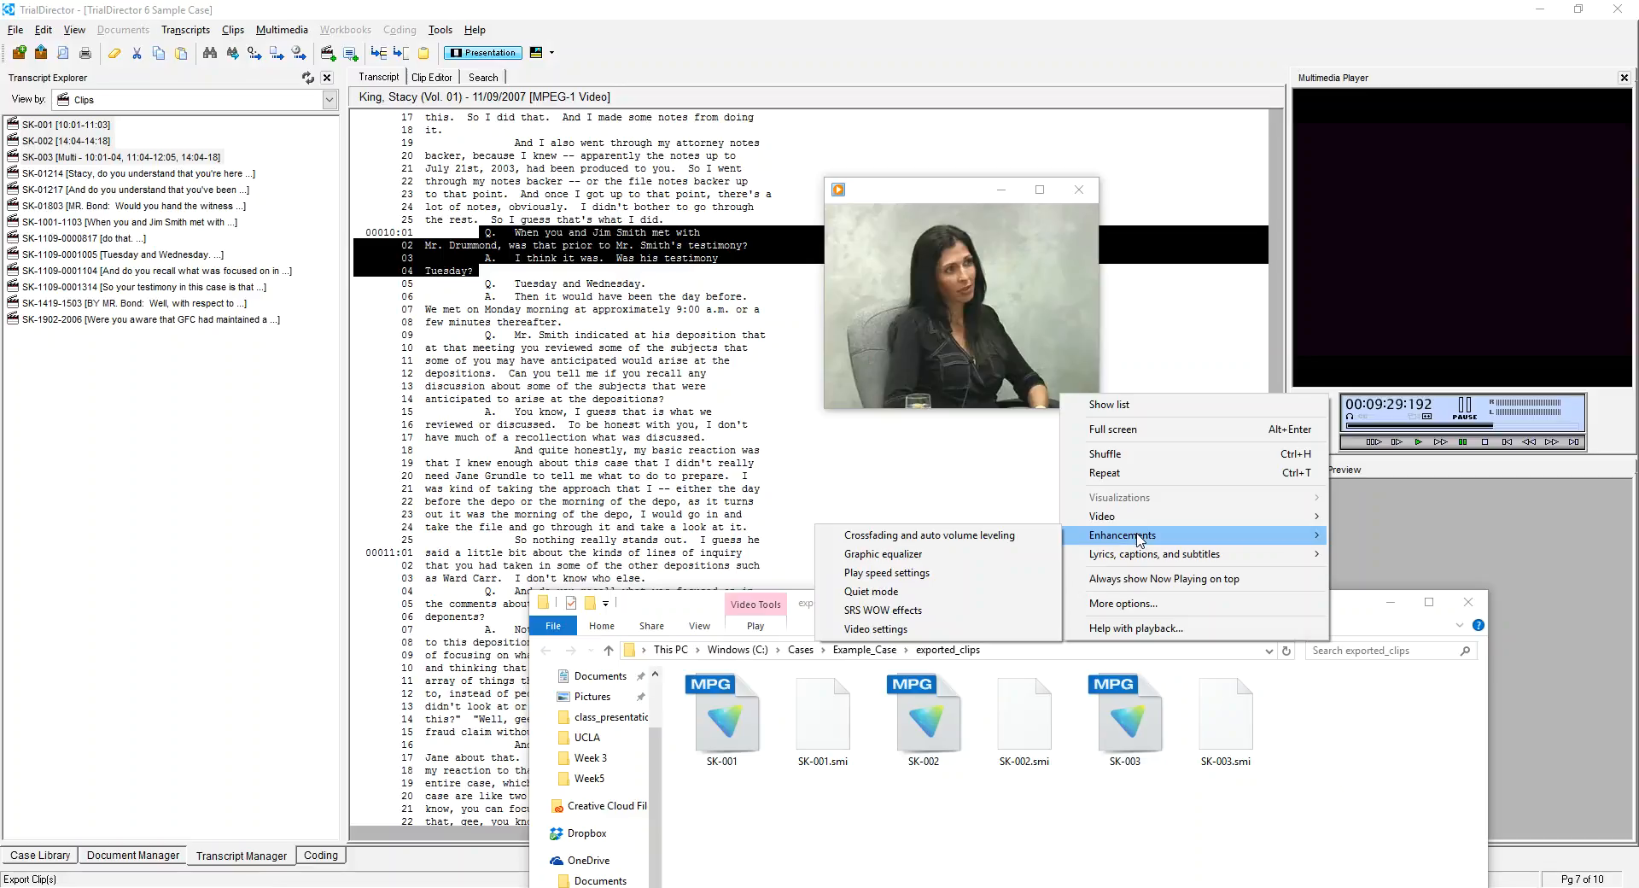
click(929, 629)
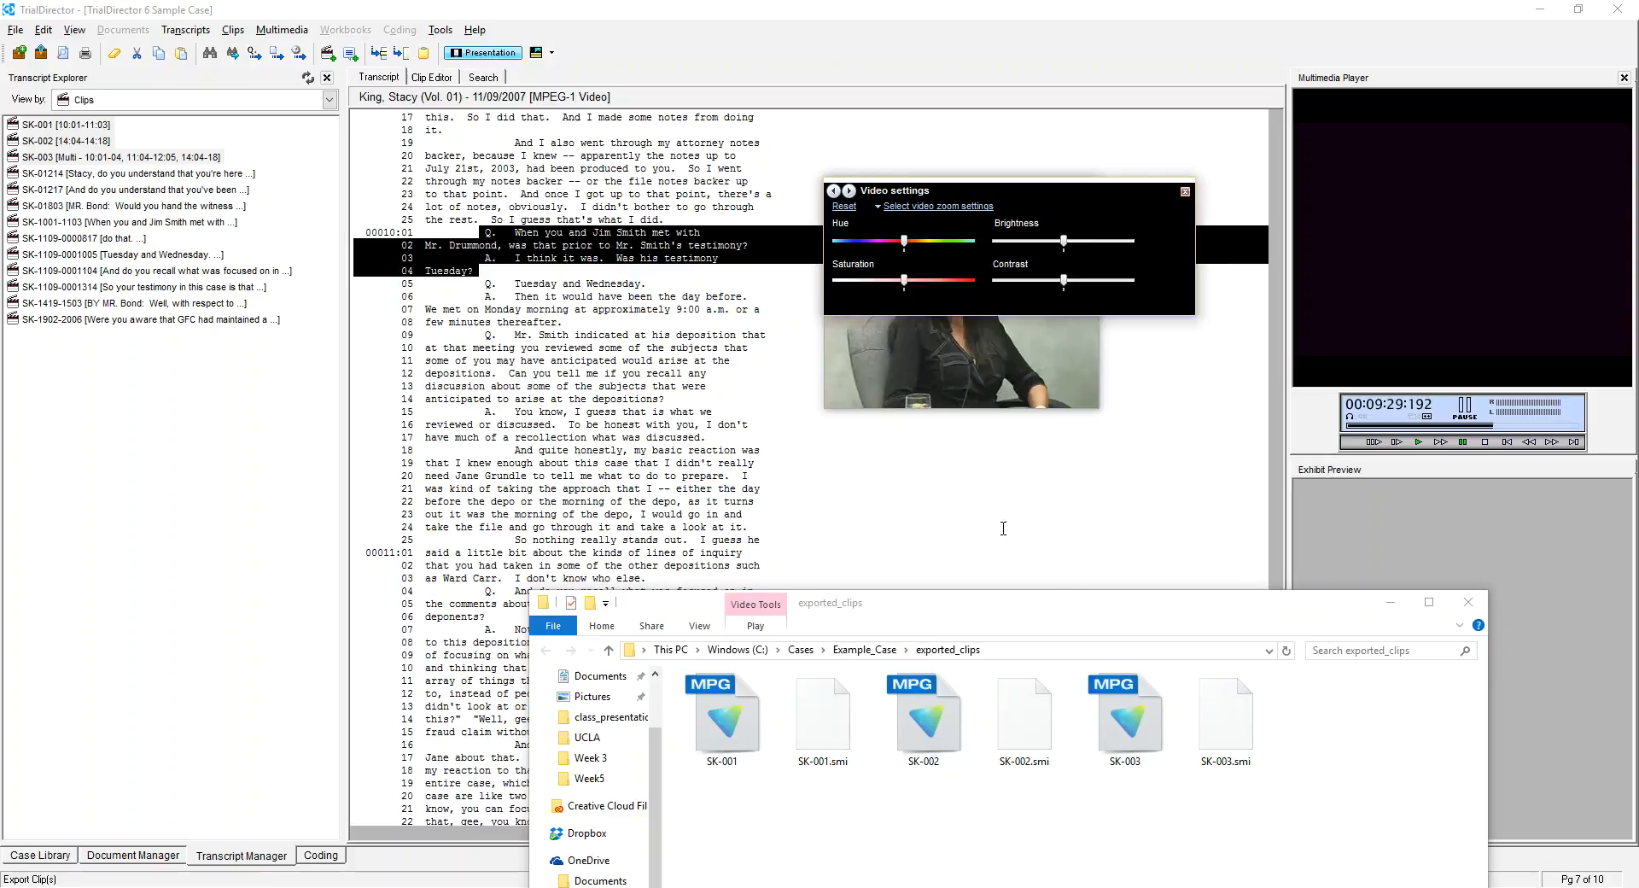
click(1184, 192)
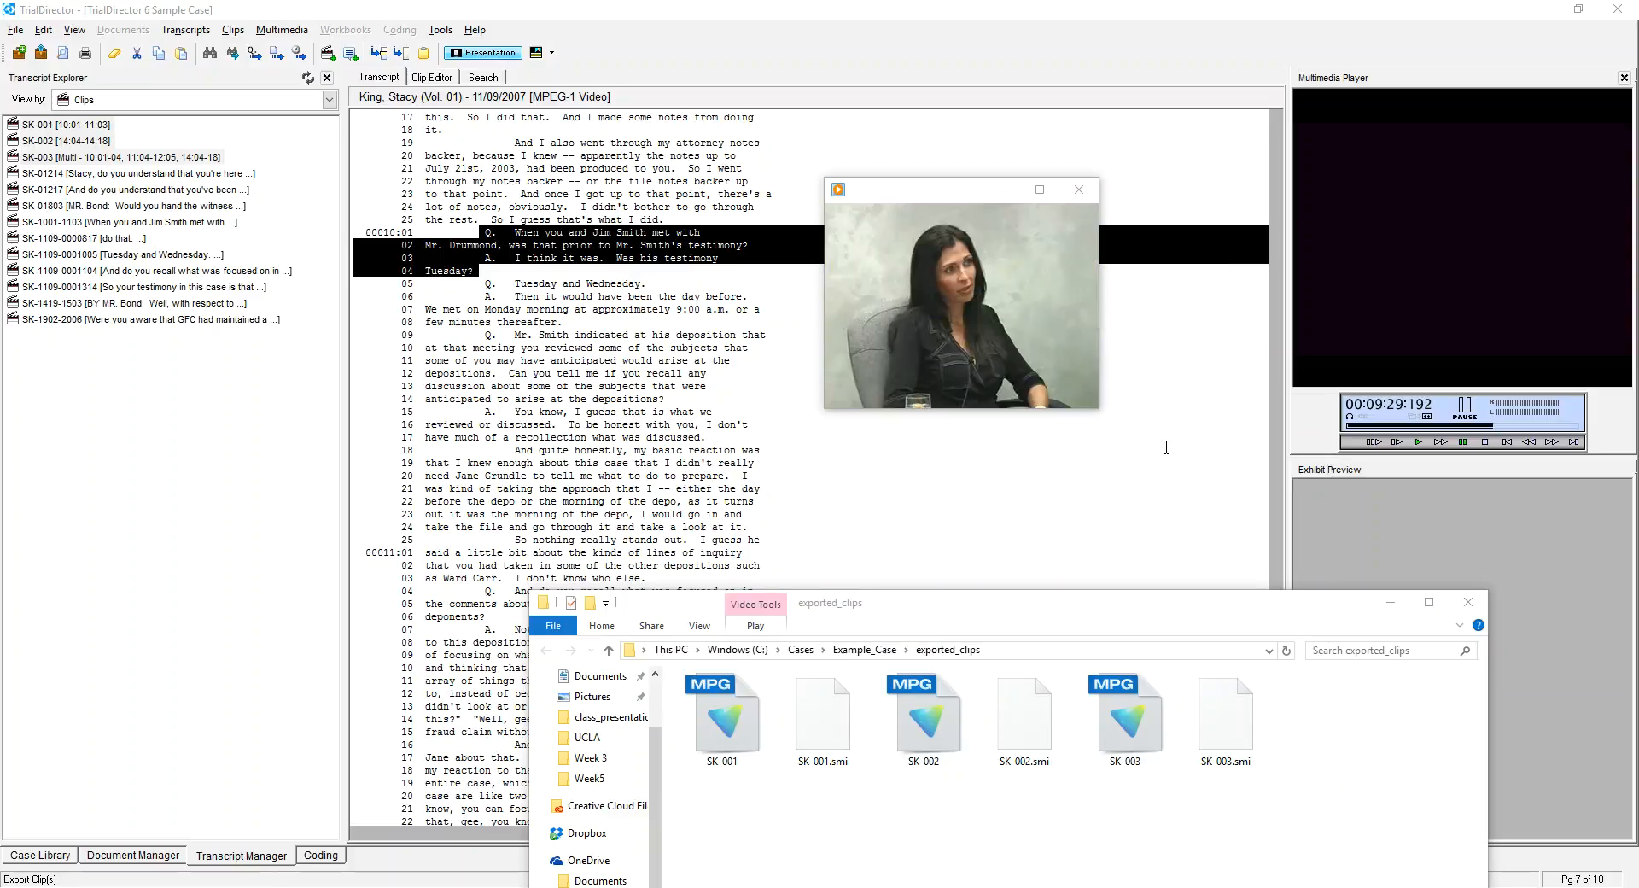
click(1097, 193)
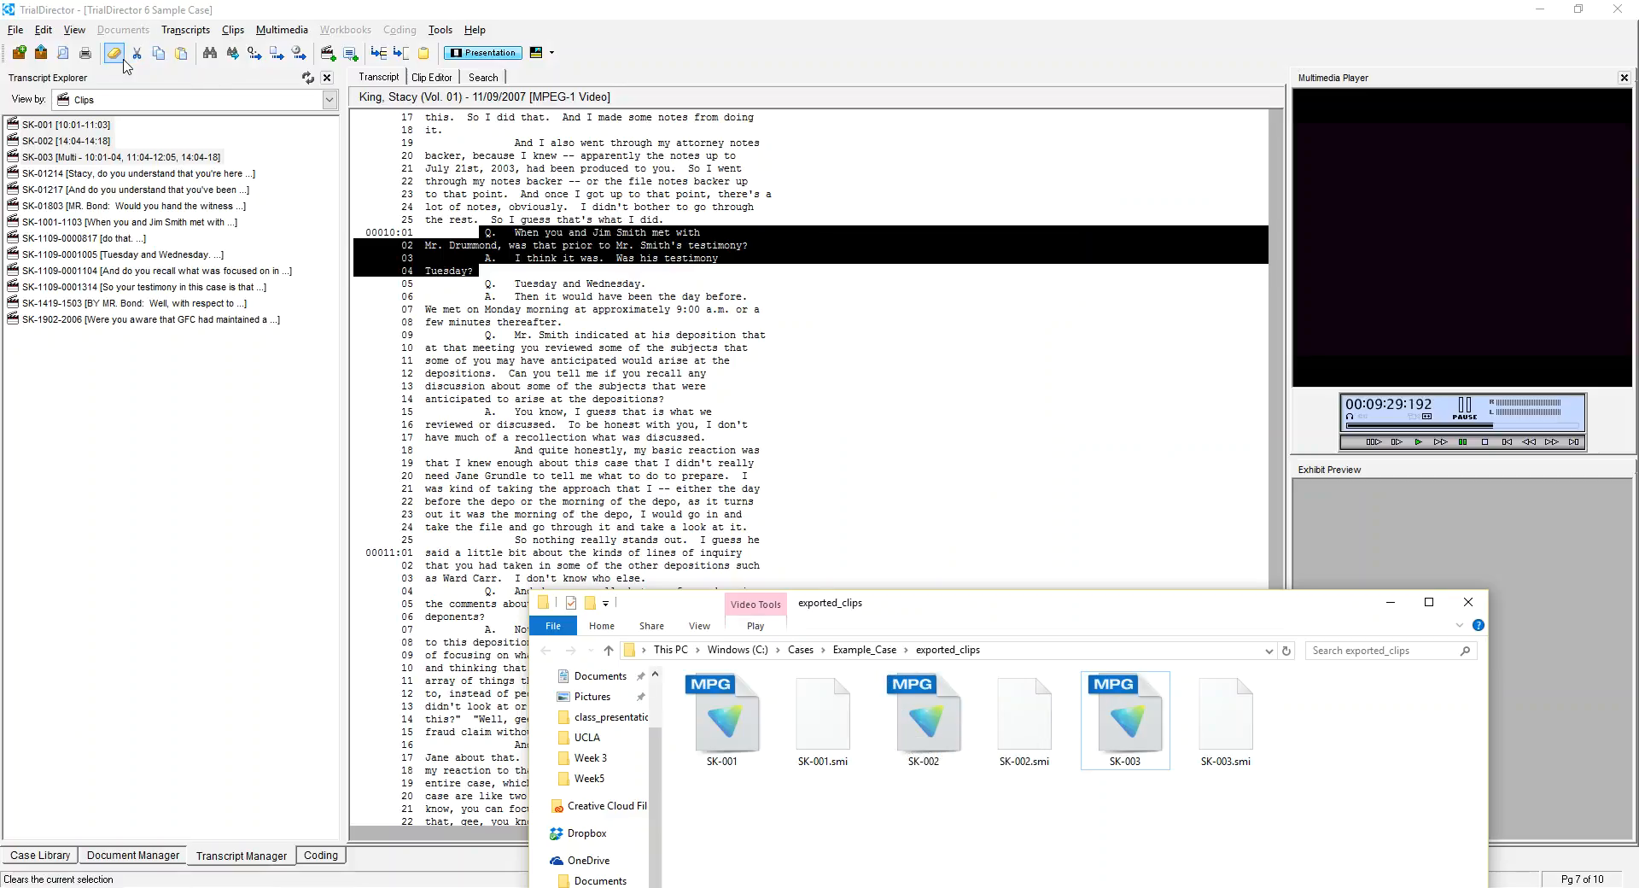
Open TrialDirector's Presentation Preferences and set the Stage display to Primary Monitor.
click(69, 33)
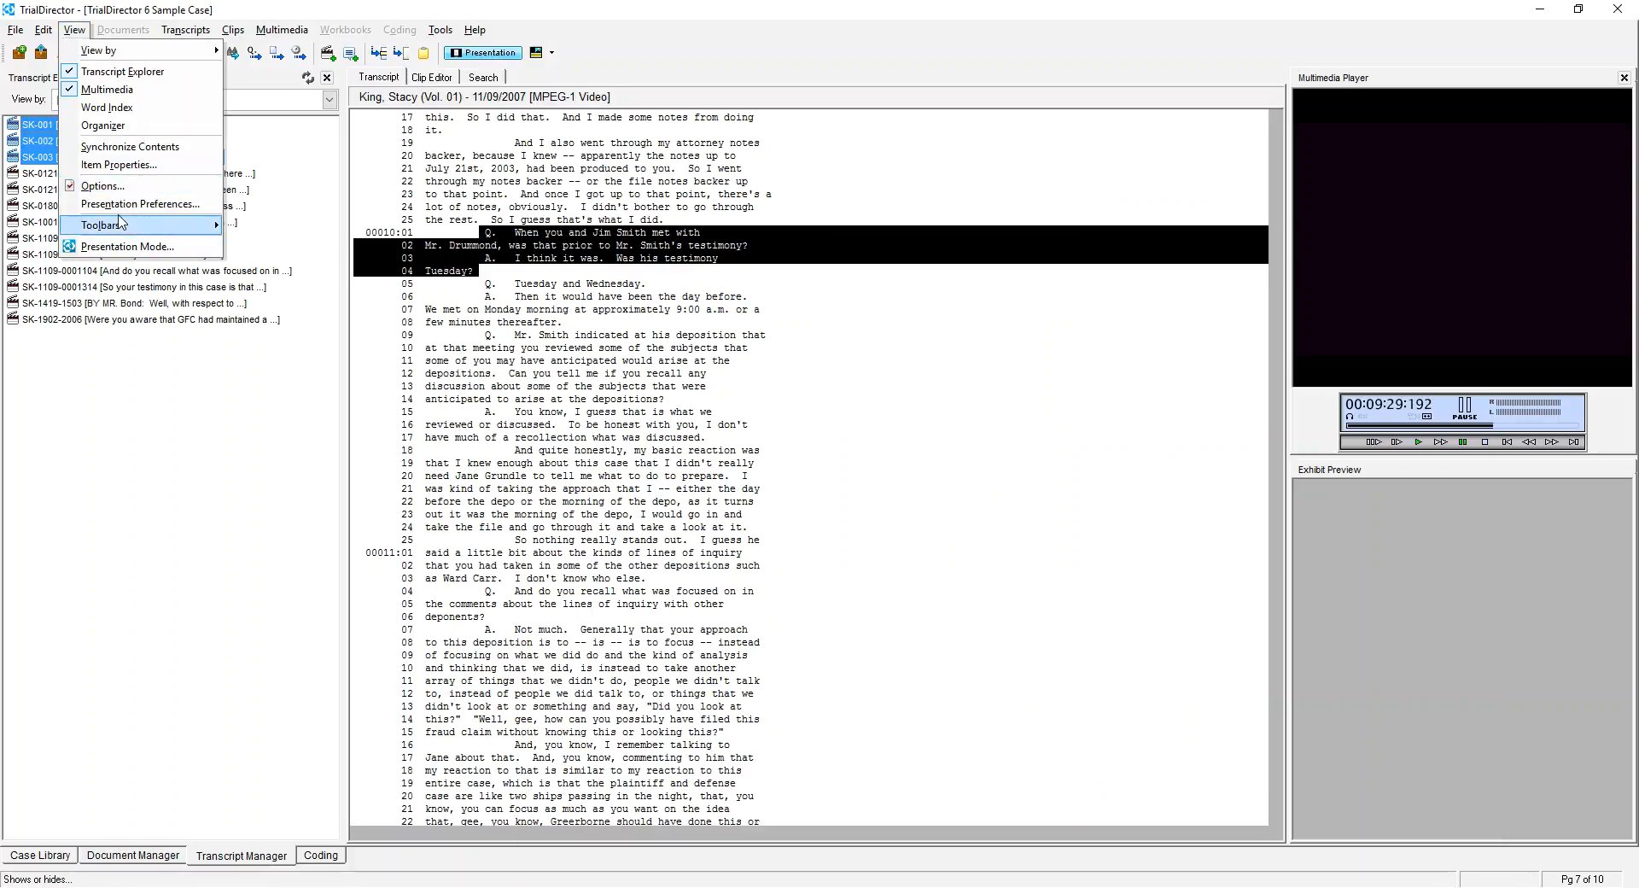
click(136, 204)
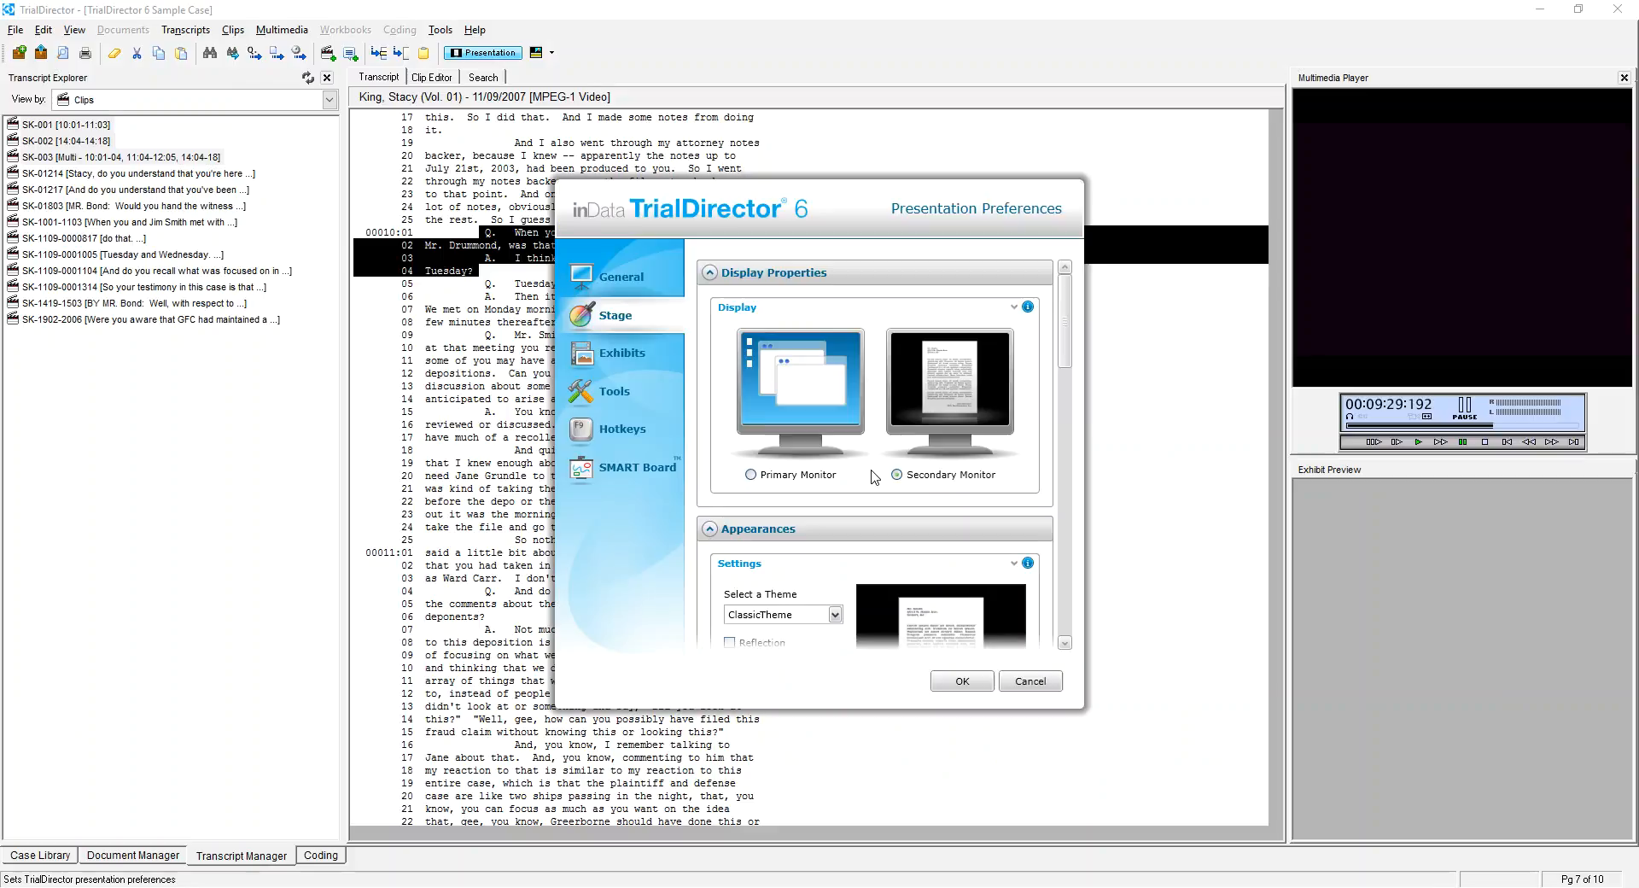
click(795, 477)
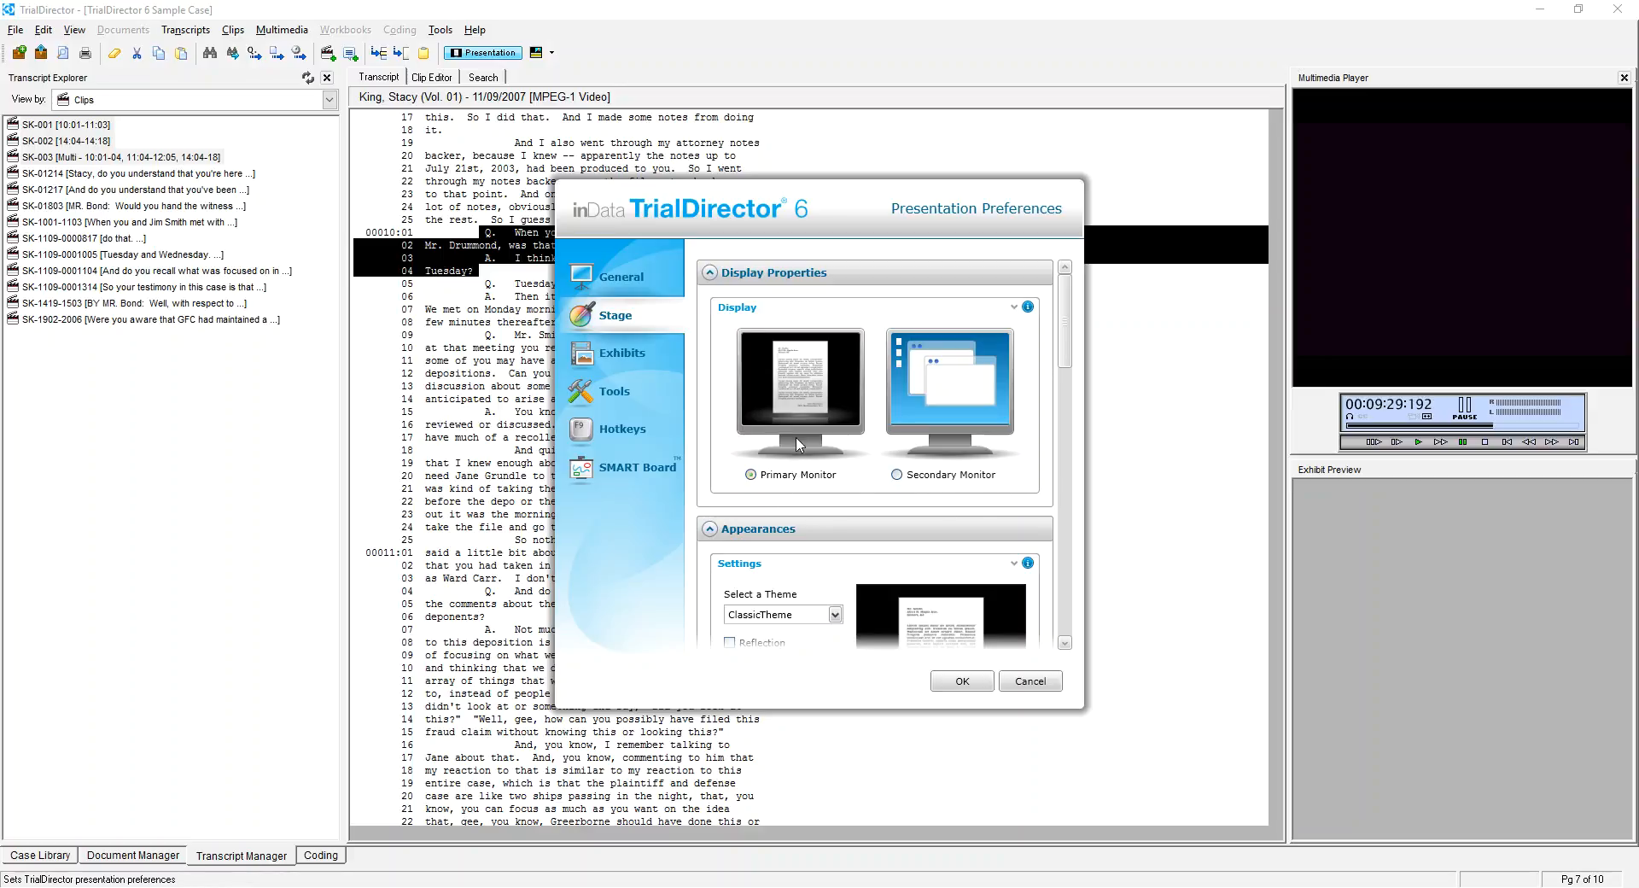
click(896, 475)
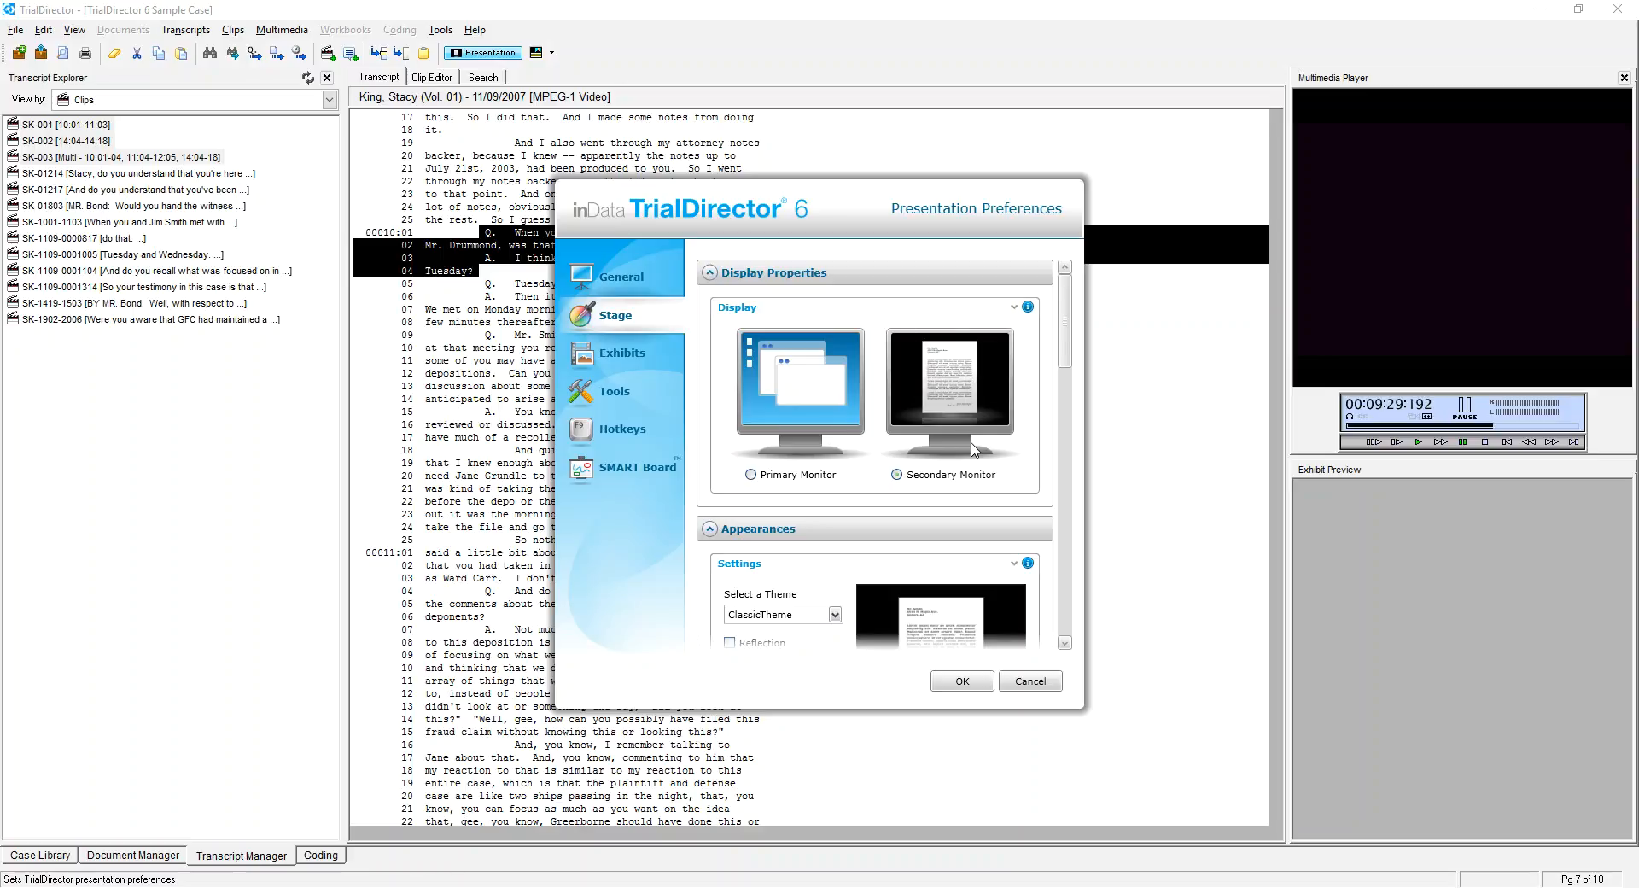
click(751, 475)
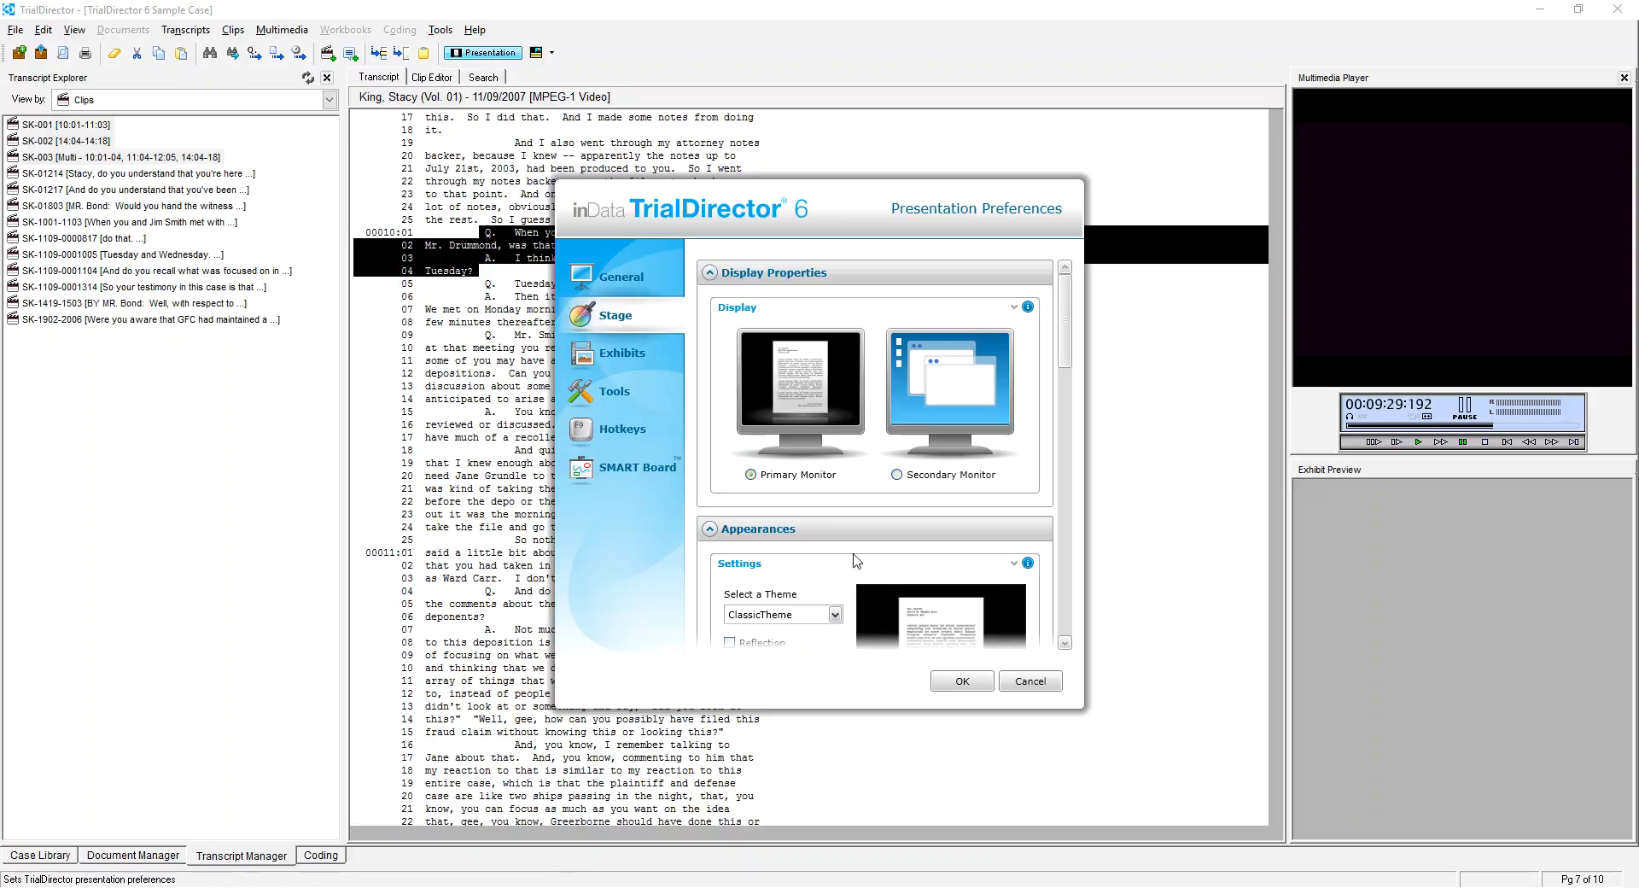
Preview the Reflection and Spotlight effects in the Stage appearance settings, switching each off again.
drag(1072, 359, 1077, 415)
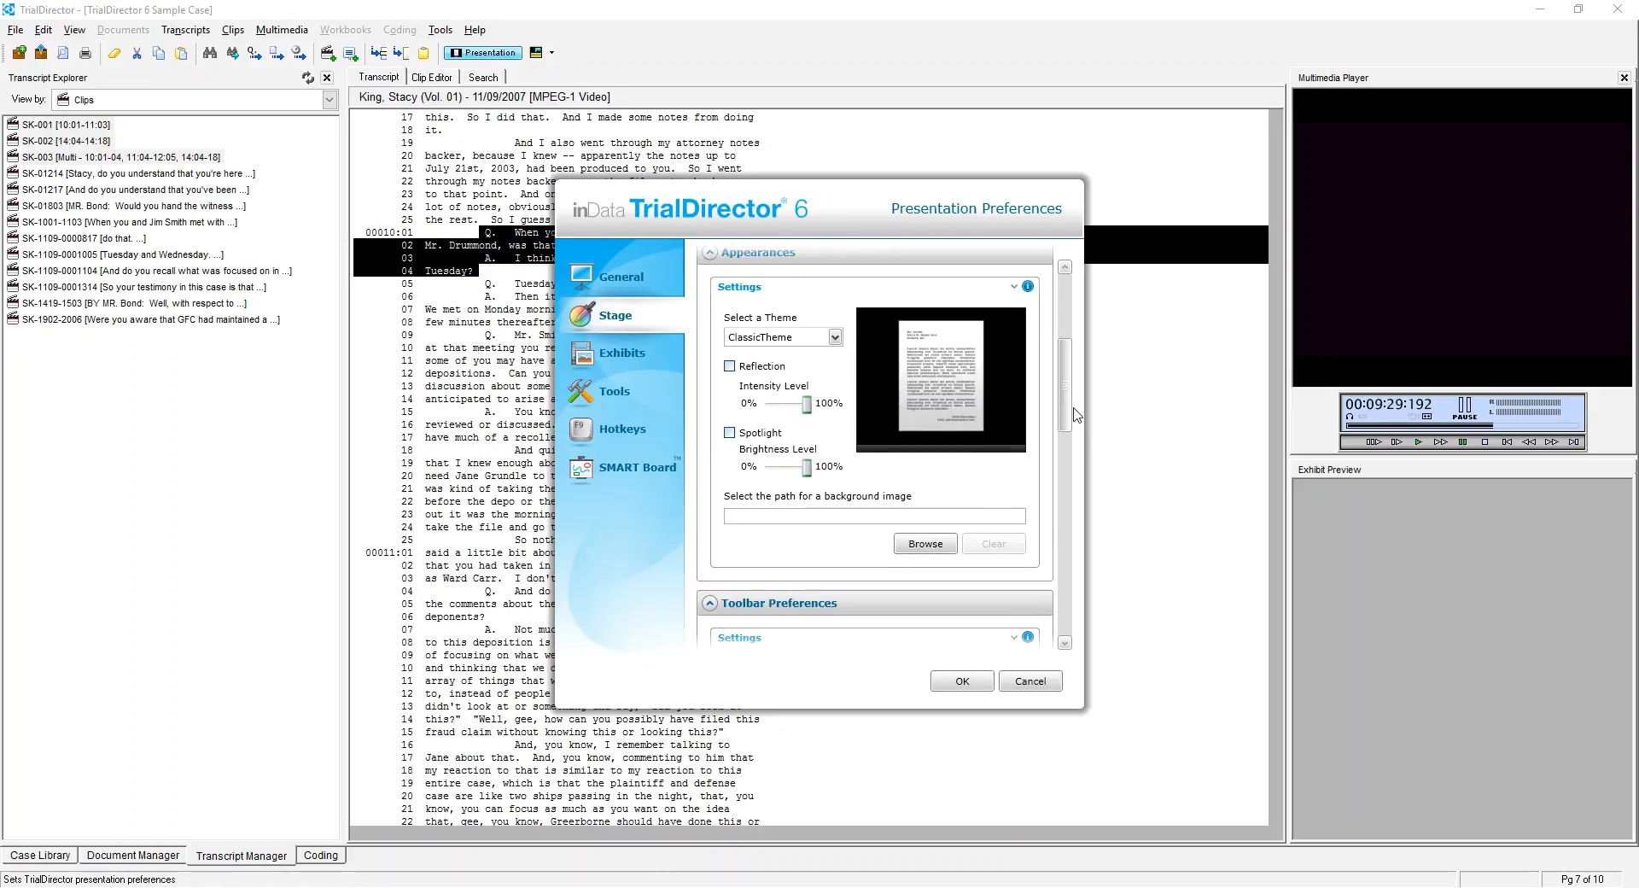
click(730, 366)
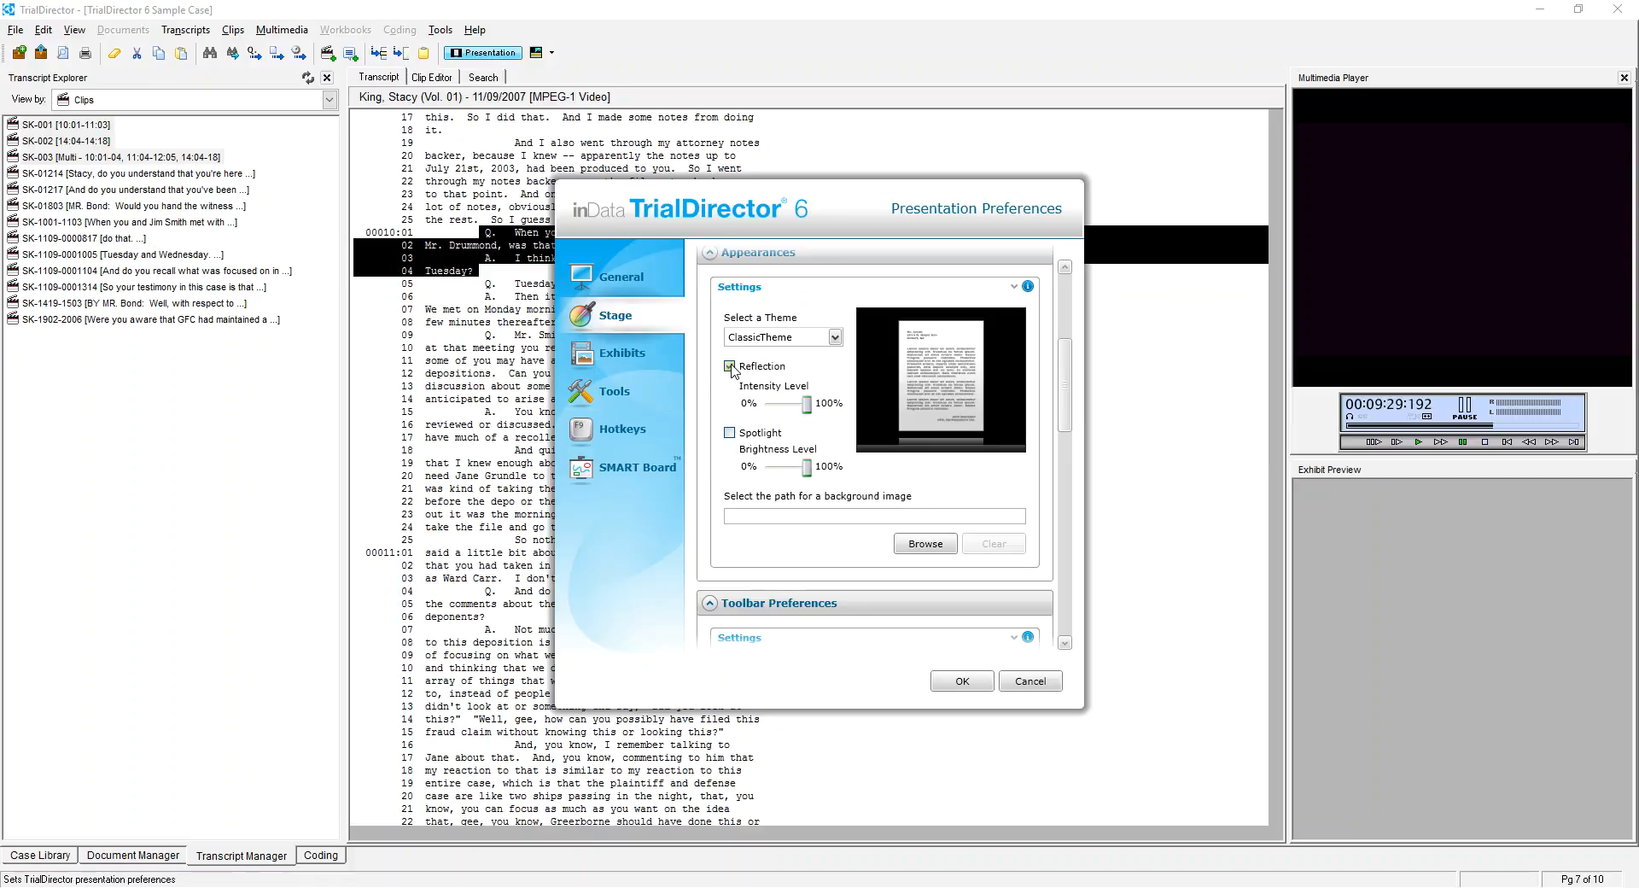
click(730, 367)
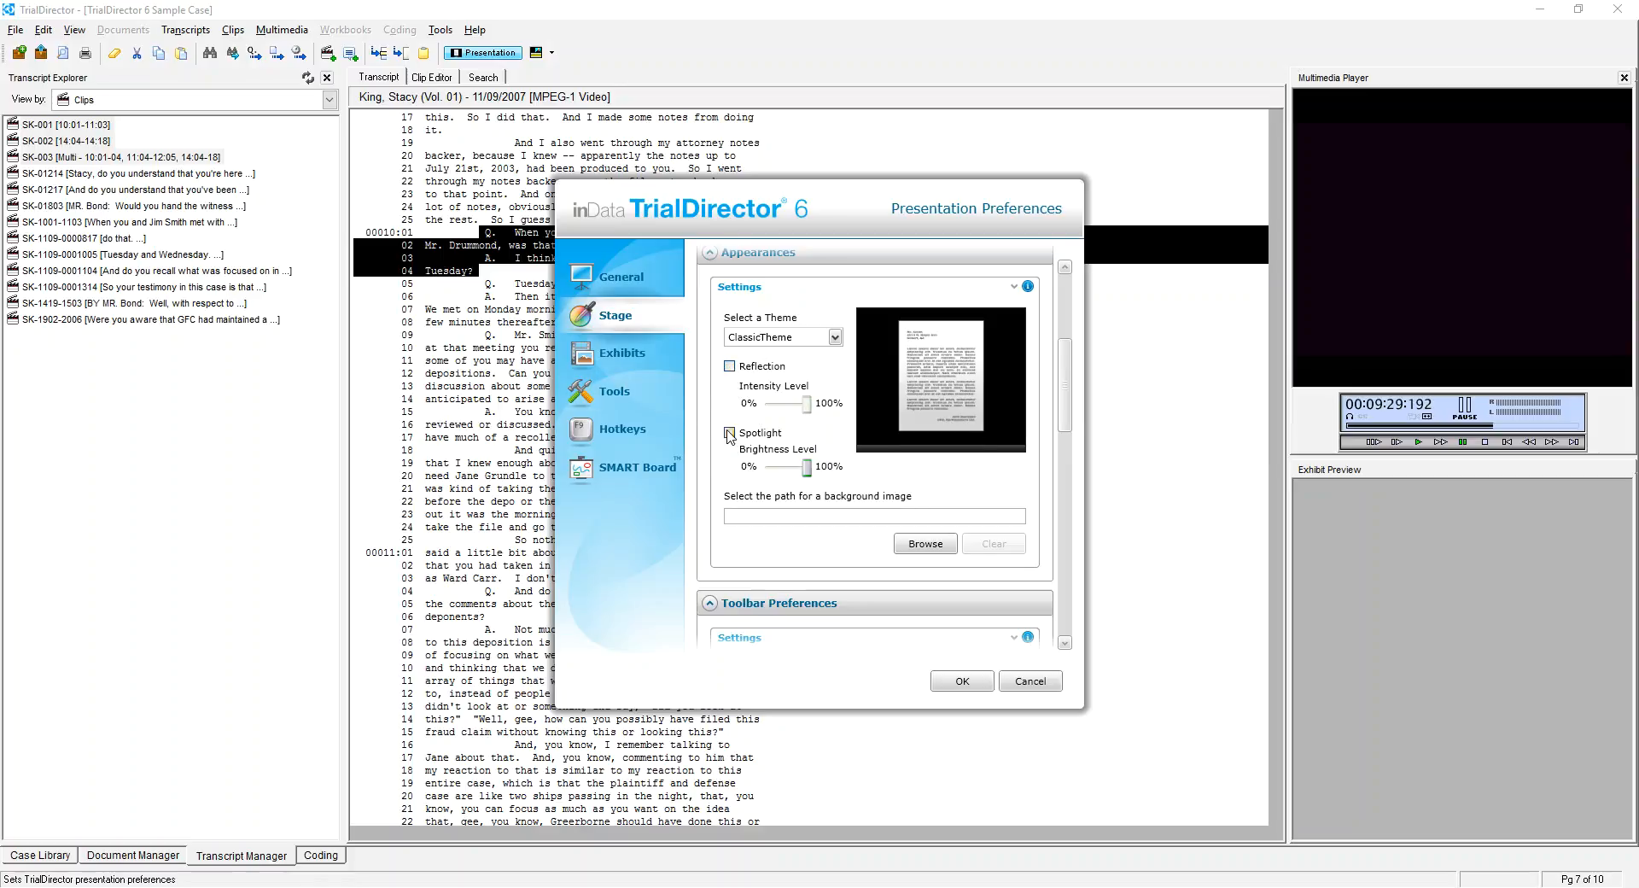
click(728, 368)
click(729, 366)
click(730, 432)
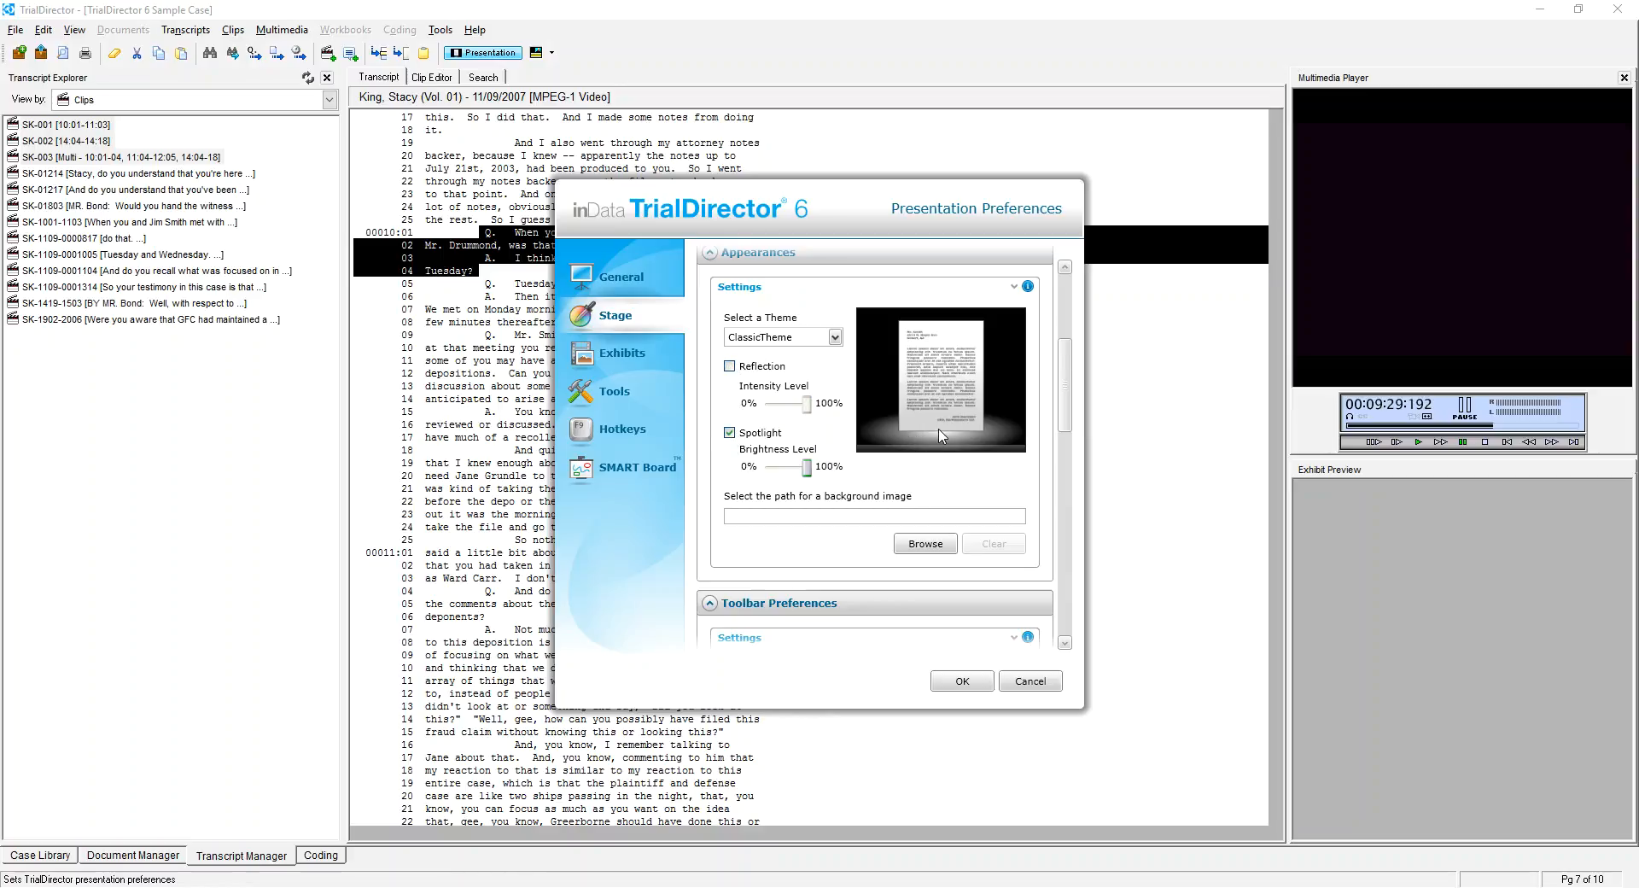
click(730, 434)
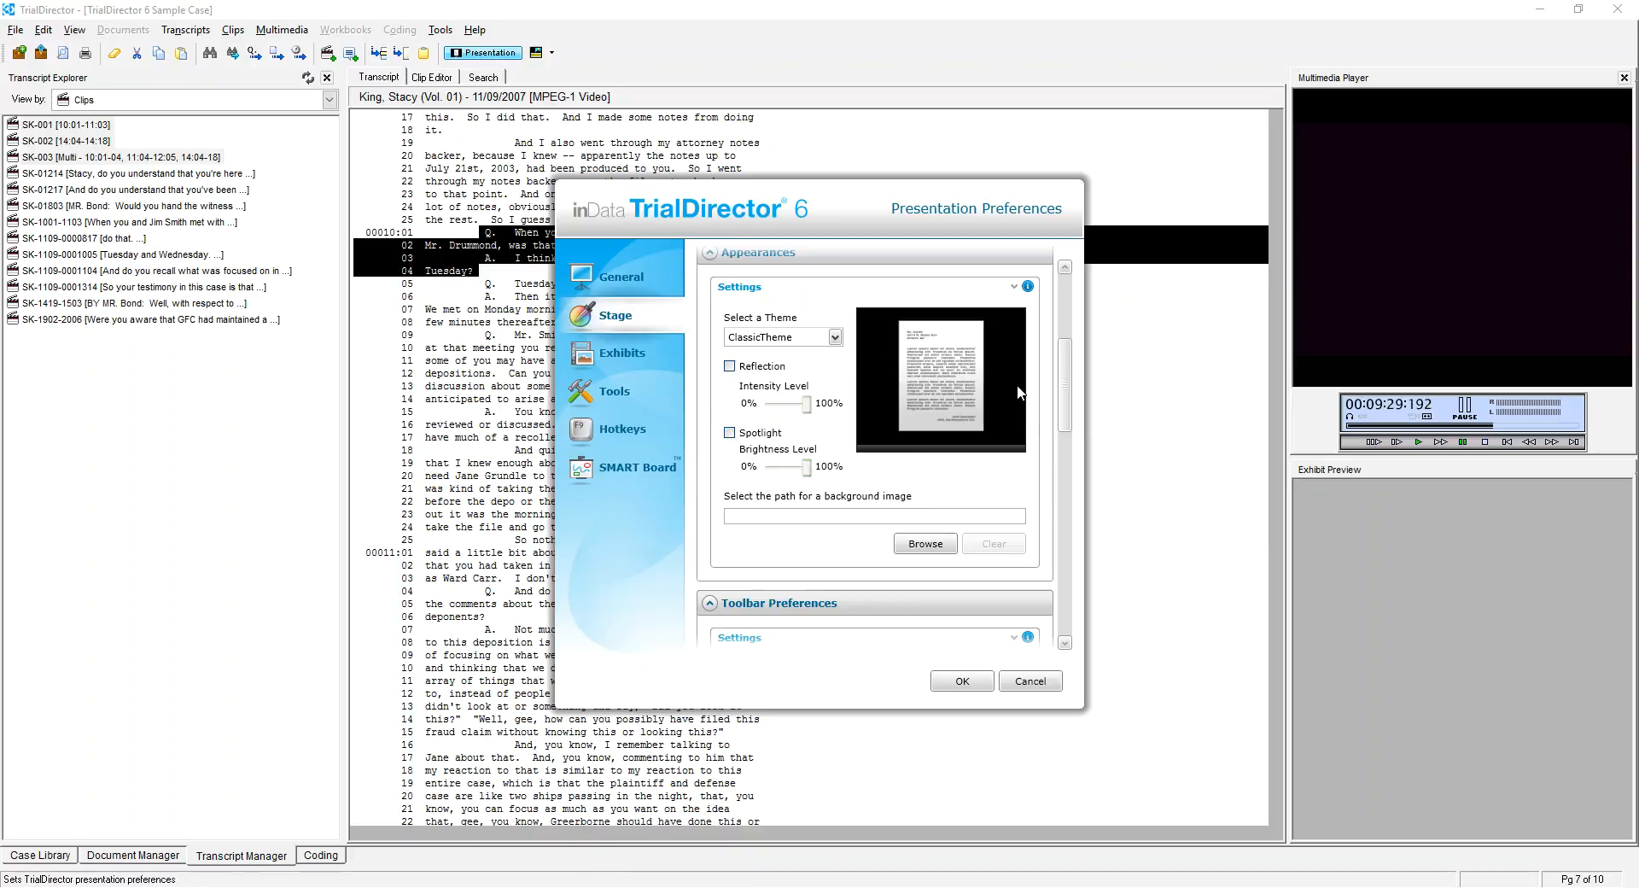
Preview other stage themes, including LightTheme, and set the theme back to ClassicTheme.
click(833, 338)
click(819, 385)
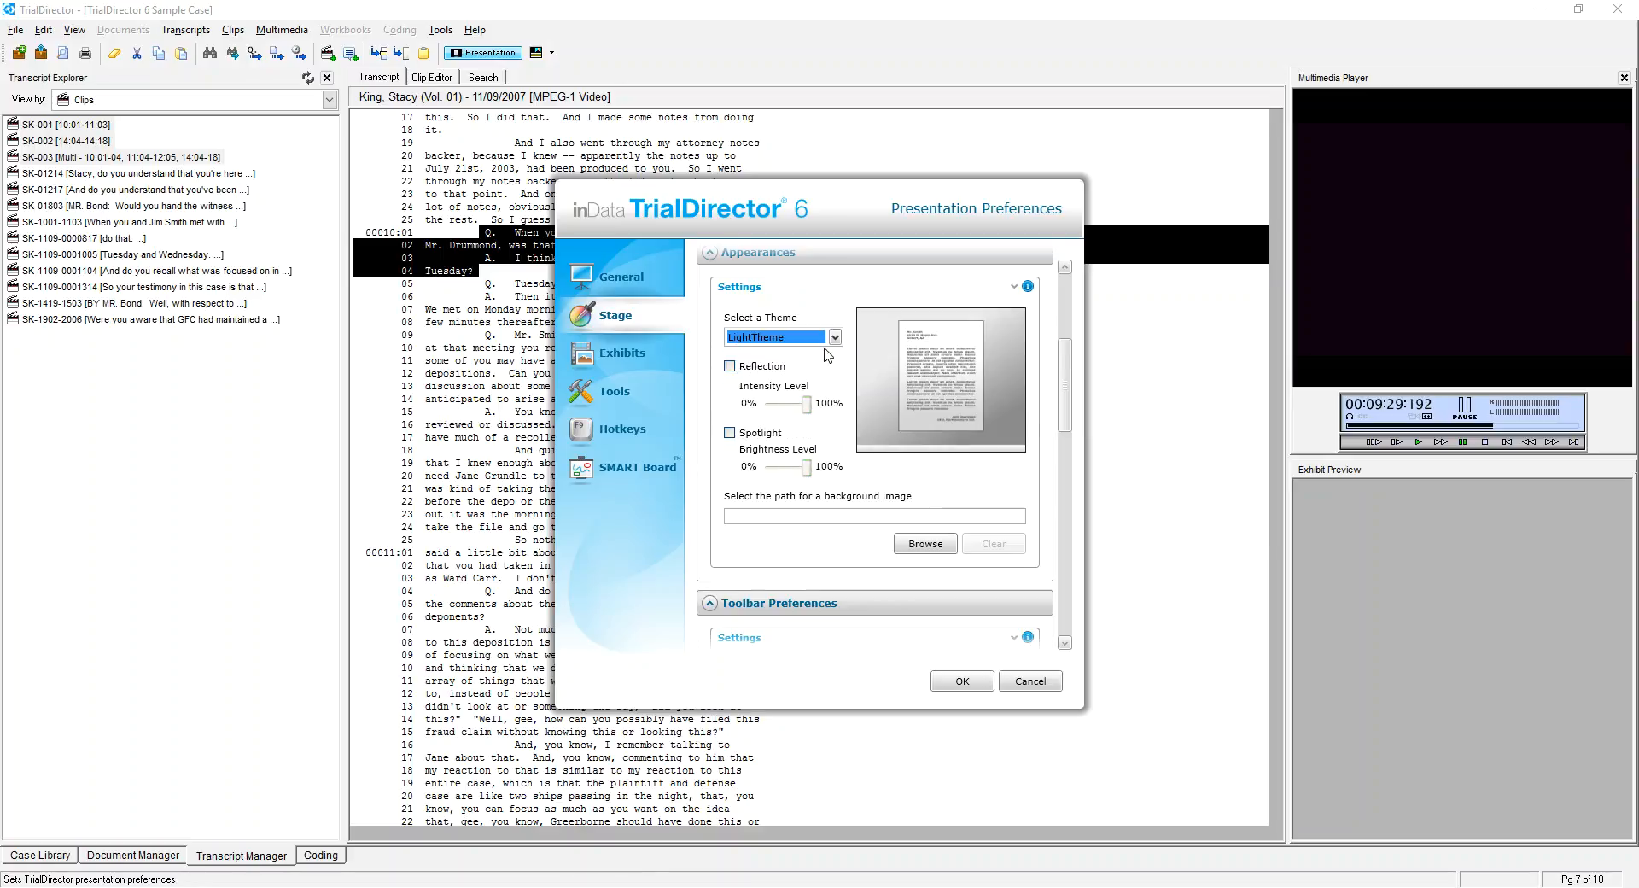
click(834, 337)
click(811, 400)
click(834, 337)
click(759, 355)
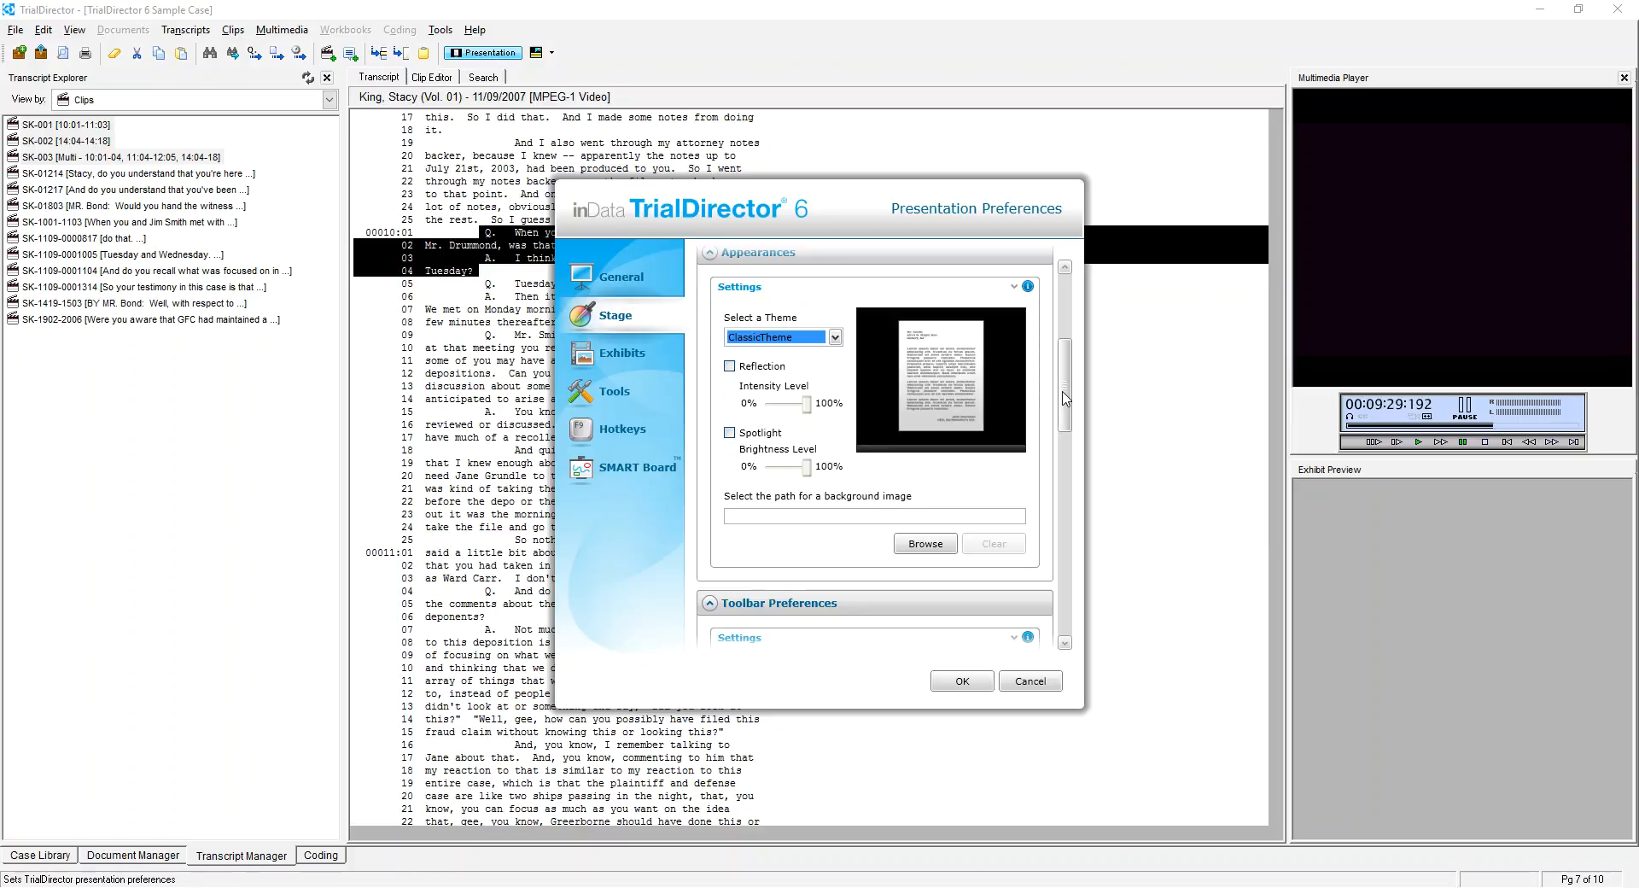
Examine the Stage settings for the toolbar preferences, Desktop and Tablet toolbars, zone transitions and default zone mode.
drag(1065, 397, 1066, 425)
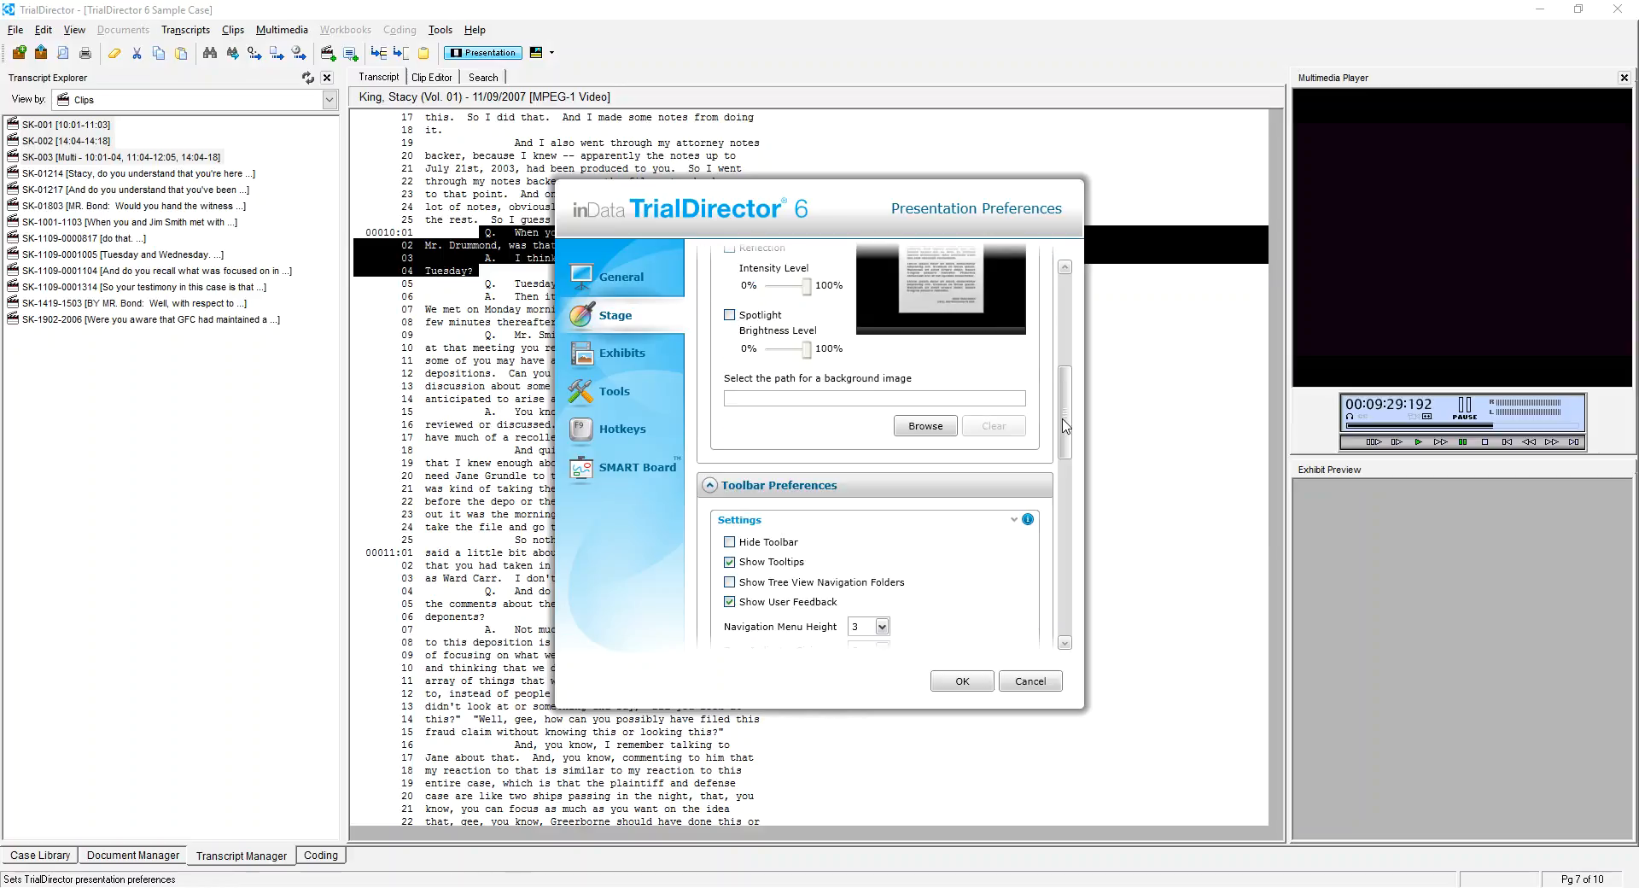
drag(1065, 425, 1013, 495)
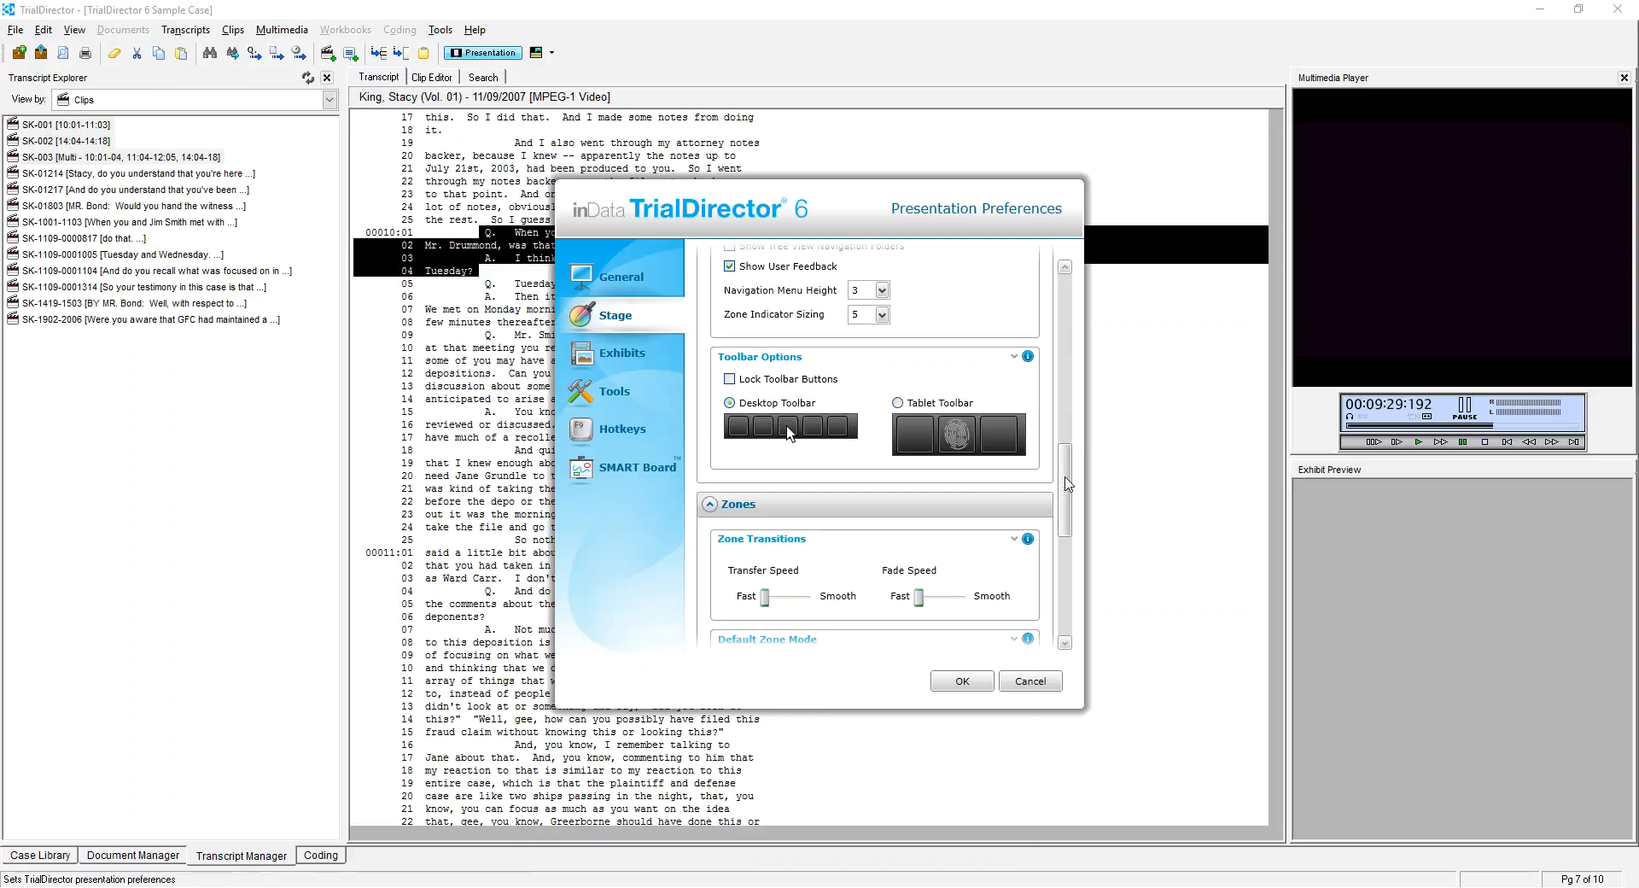
mouse_move(1067, 484)
mouse_down()
mouse_move(1067, 526)
mouse_move(1068, 467)
mouse_up()
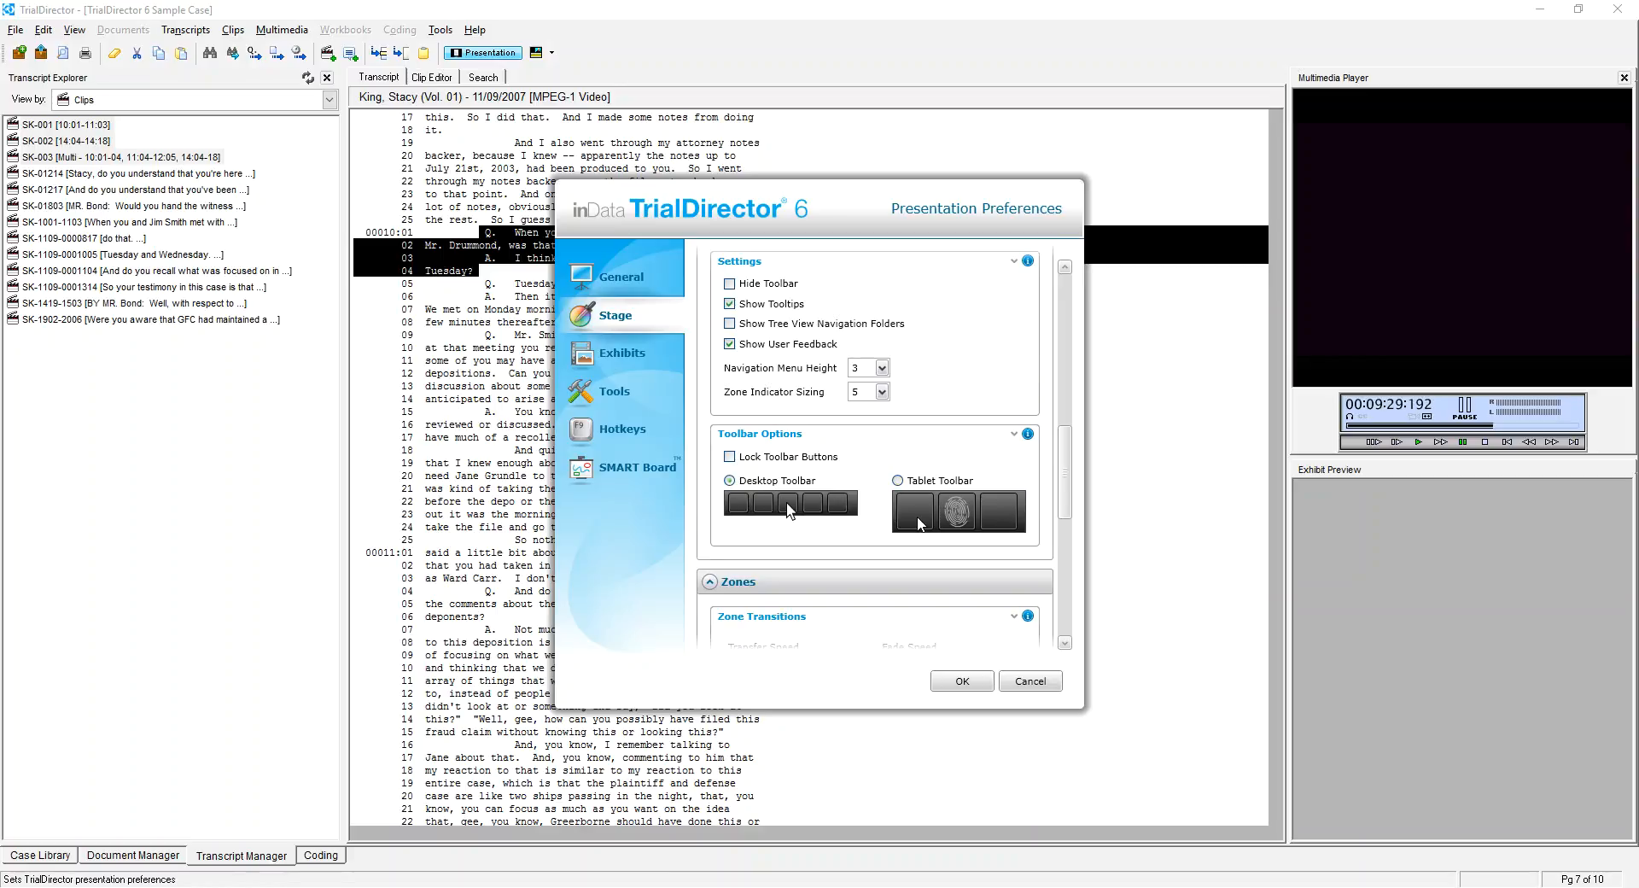
drag(1071, 491, 1071, 529)
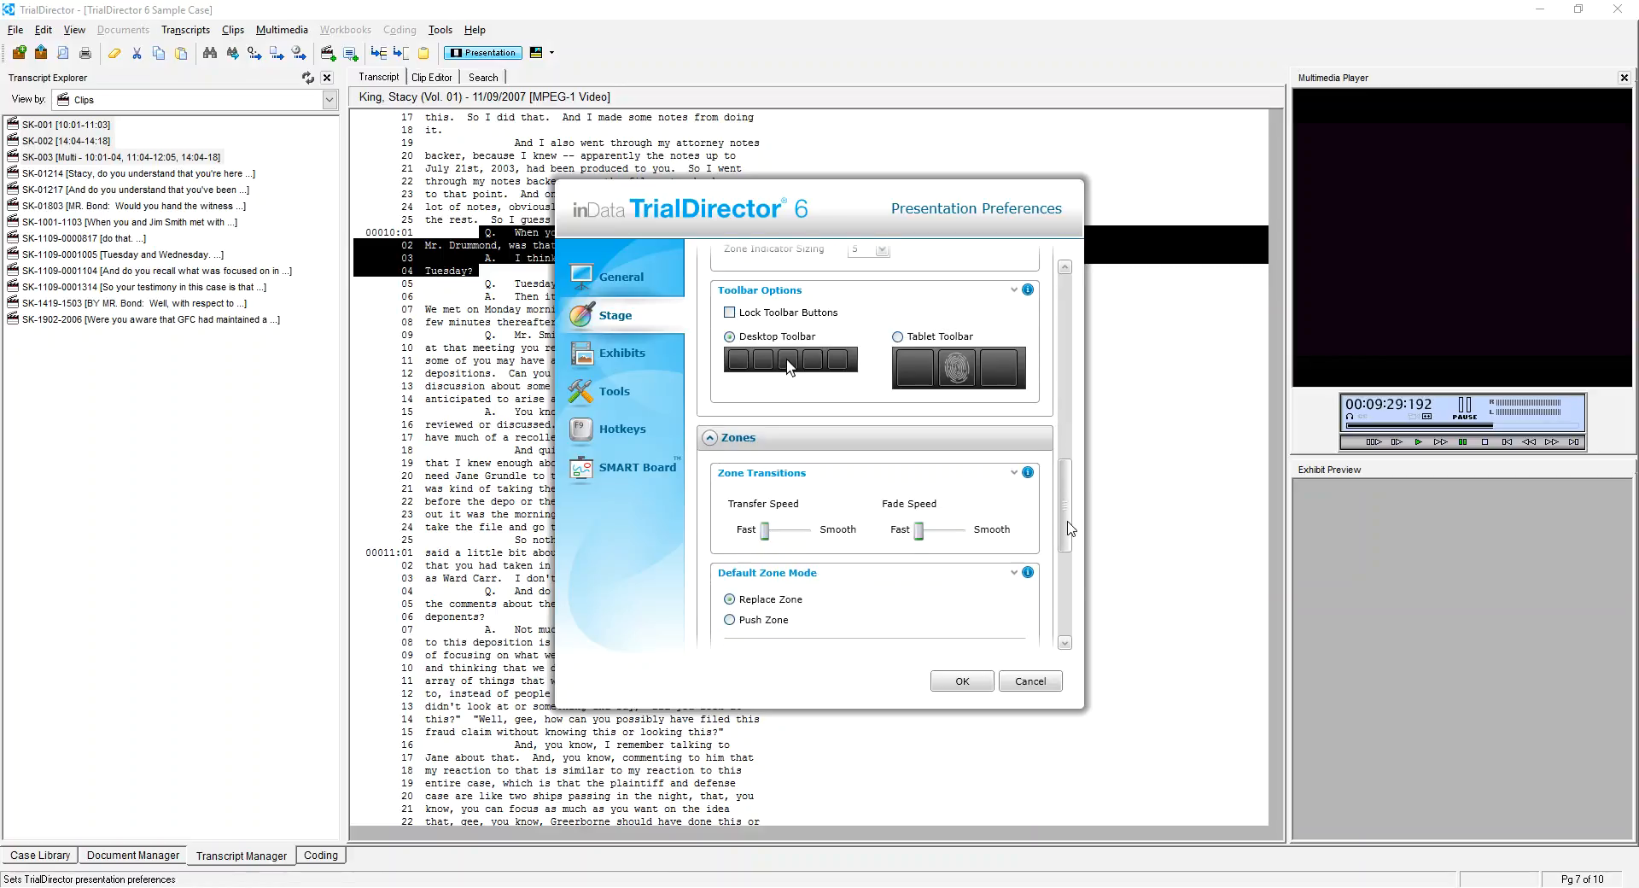
scroll(1070, 529, down, 3)
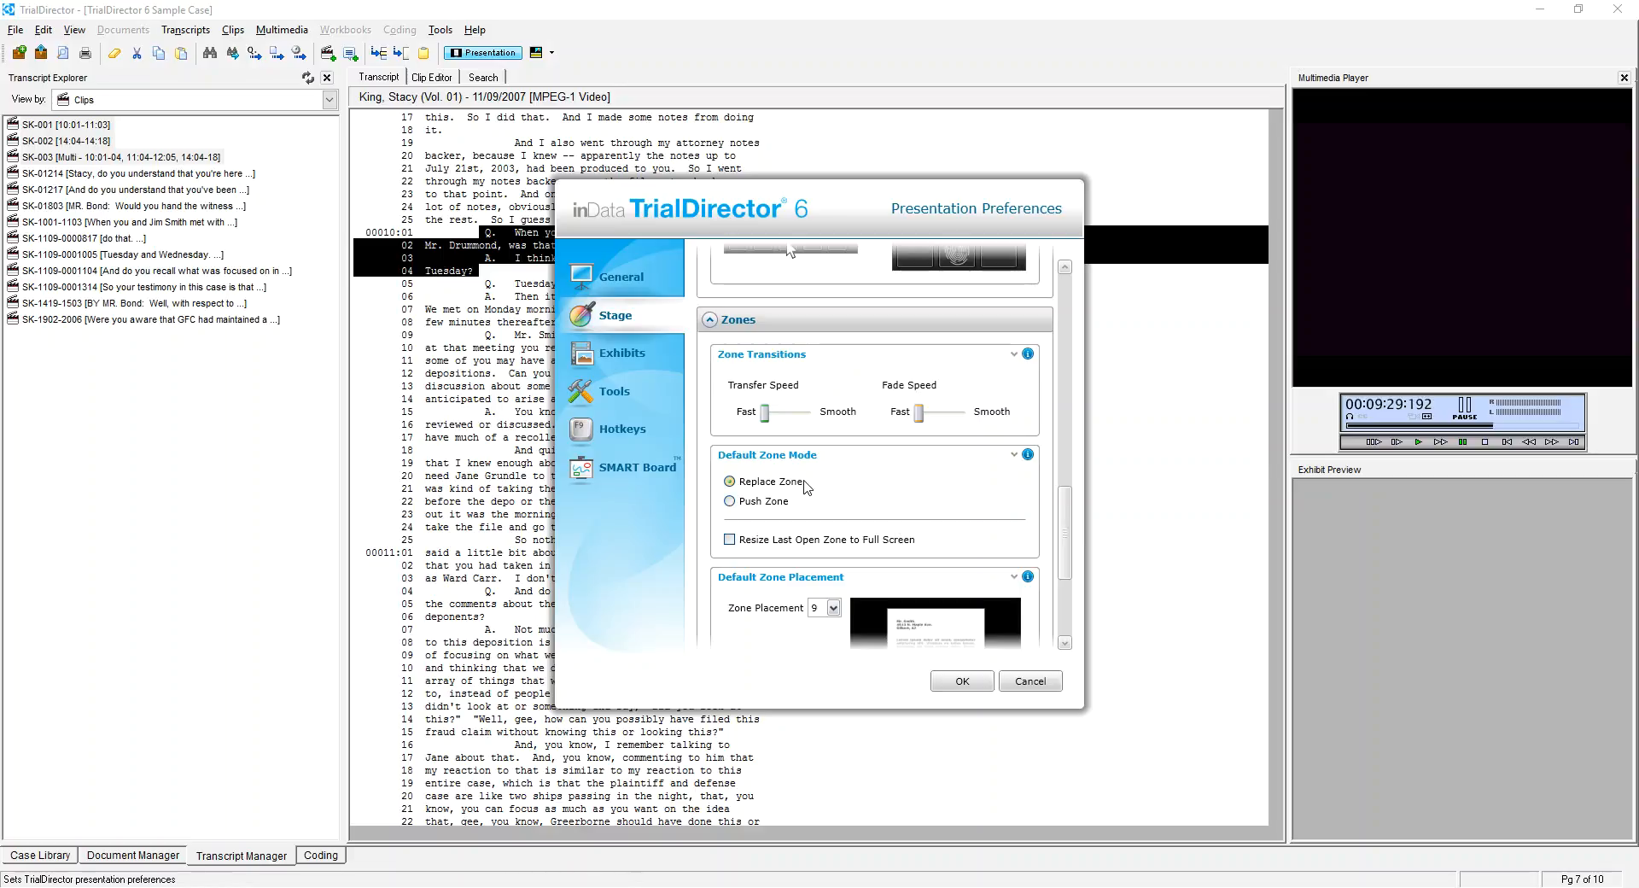
scroll(871, 597, down, 3)
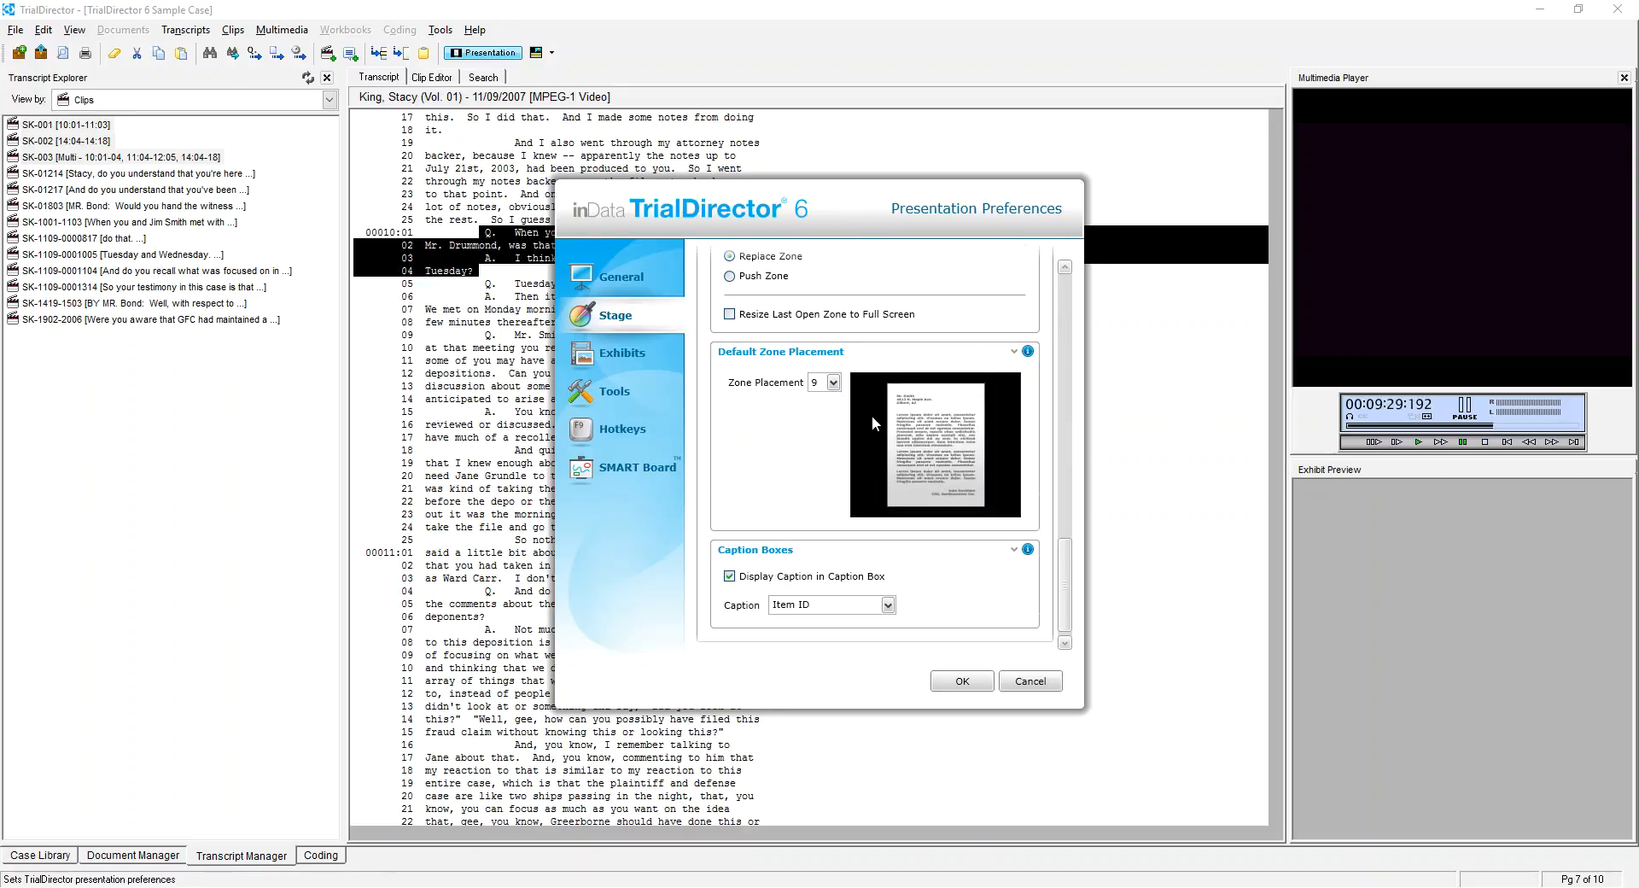
Preview default zone placements 1 through 8 in the Stage settings and set the placement back to 9.
click(832, 383)
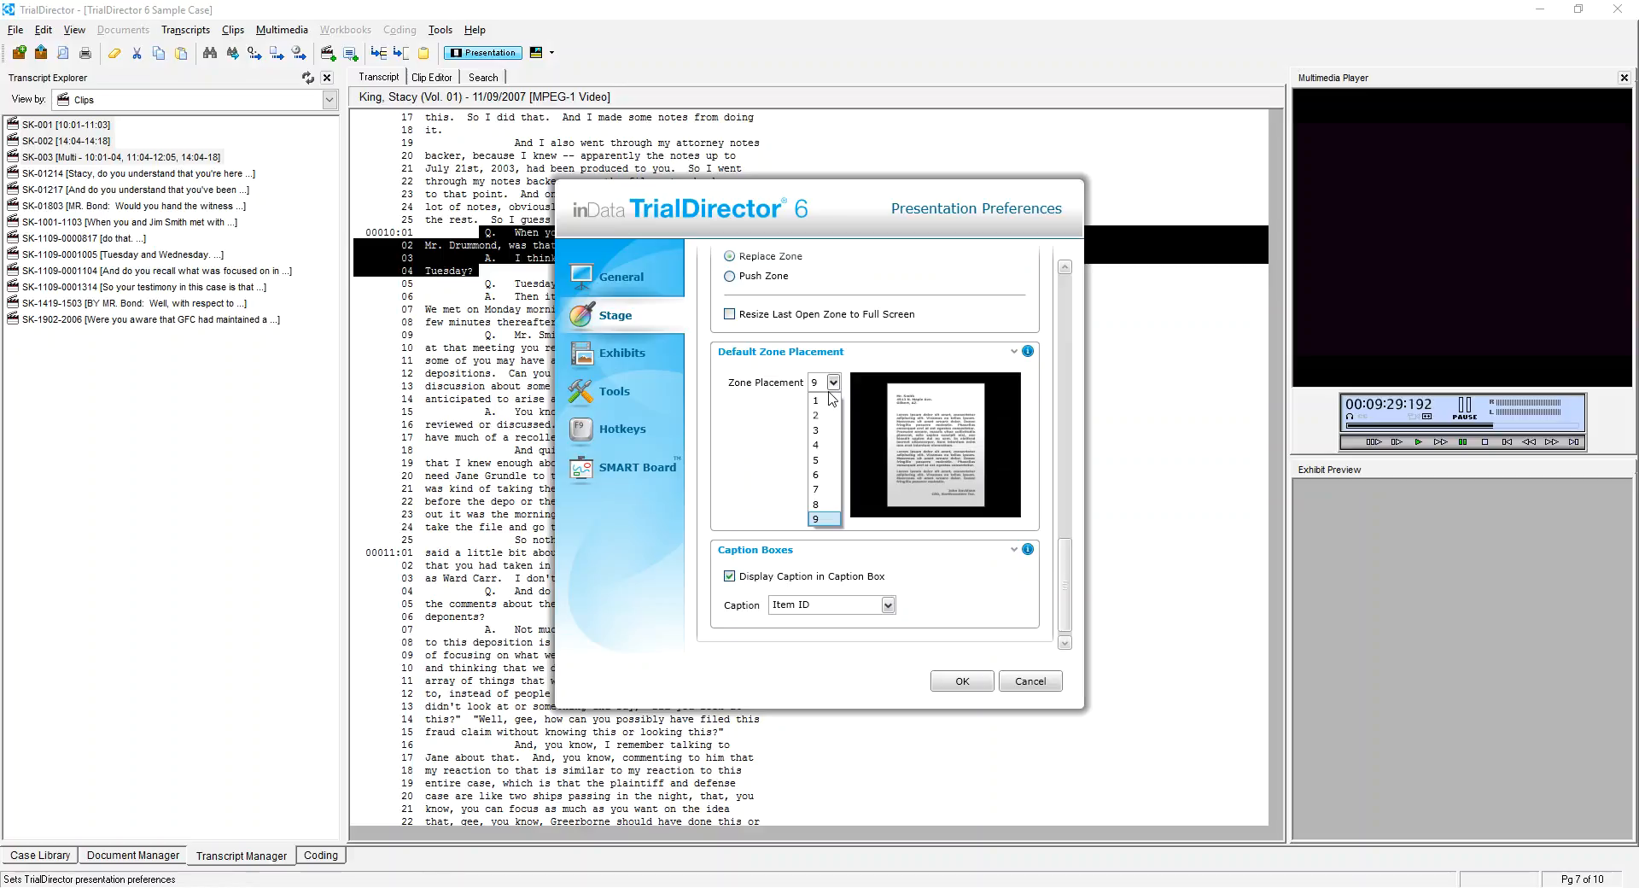
click(832, 402)
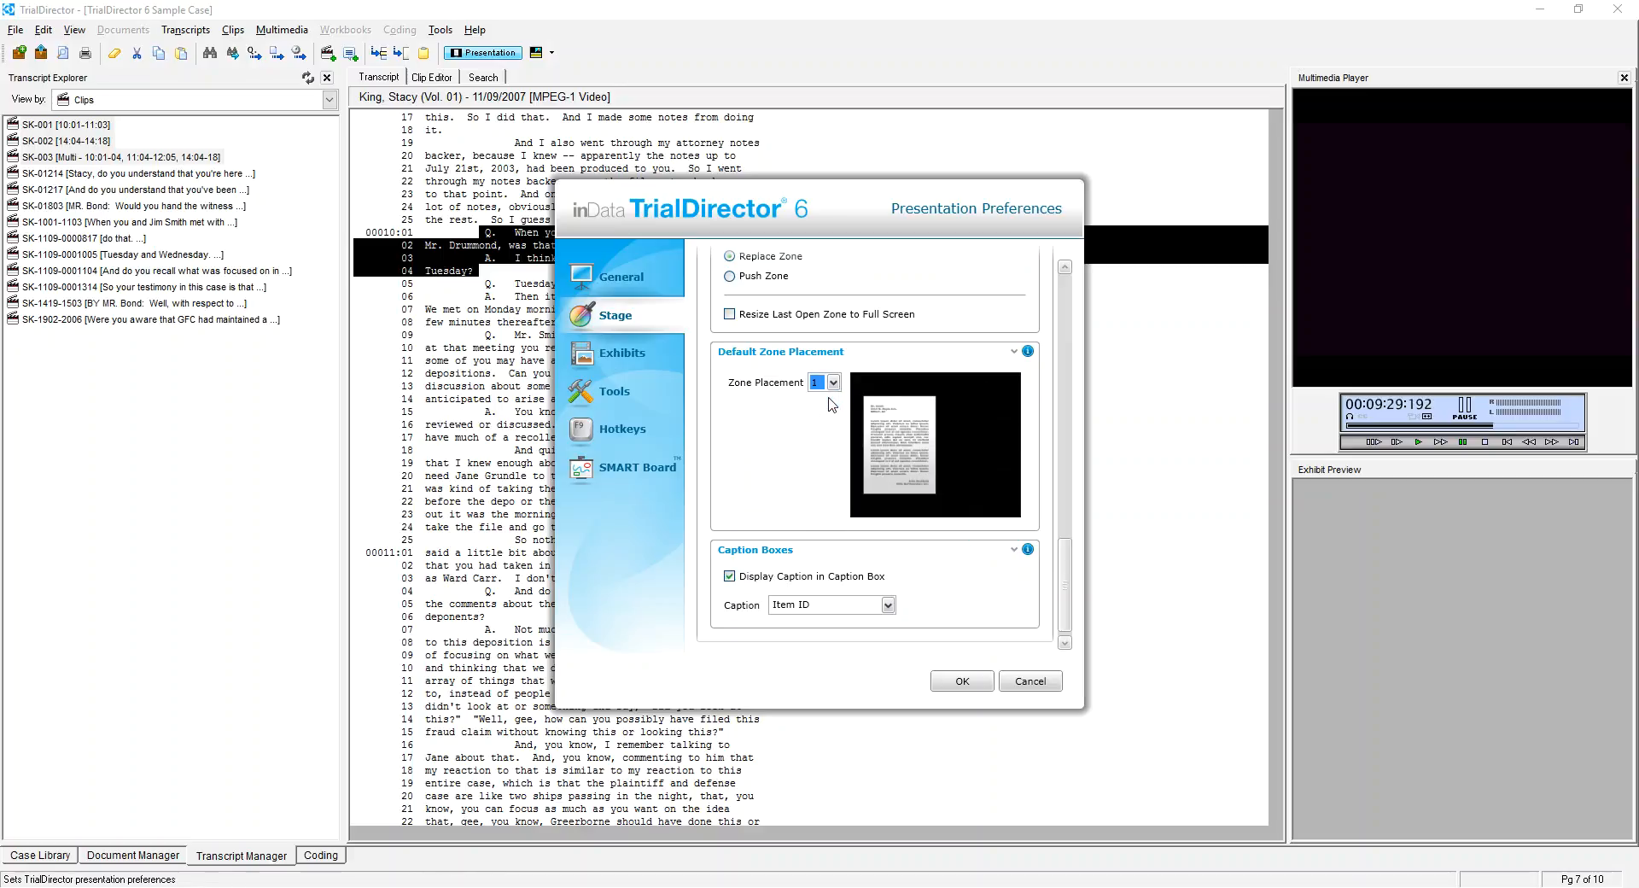
click(832, 384)
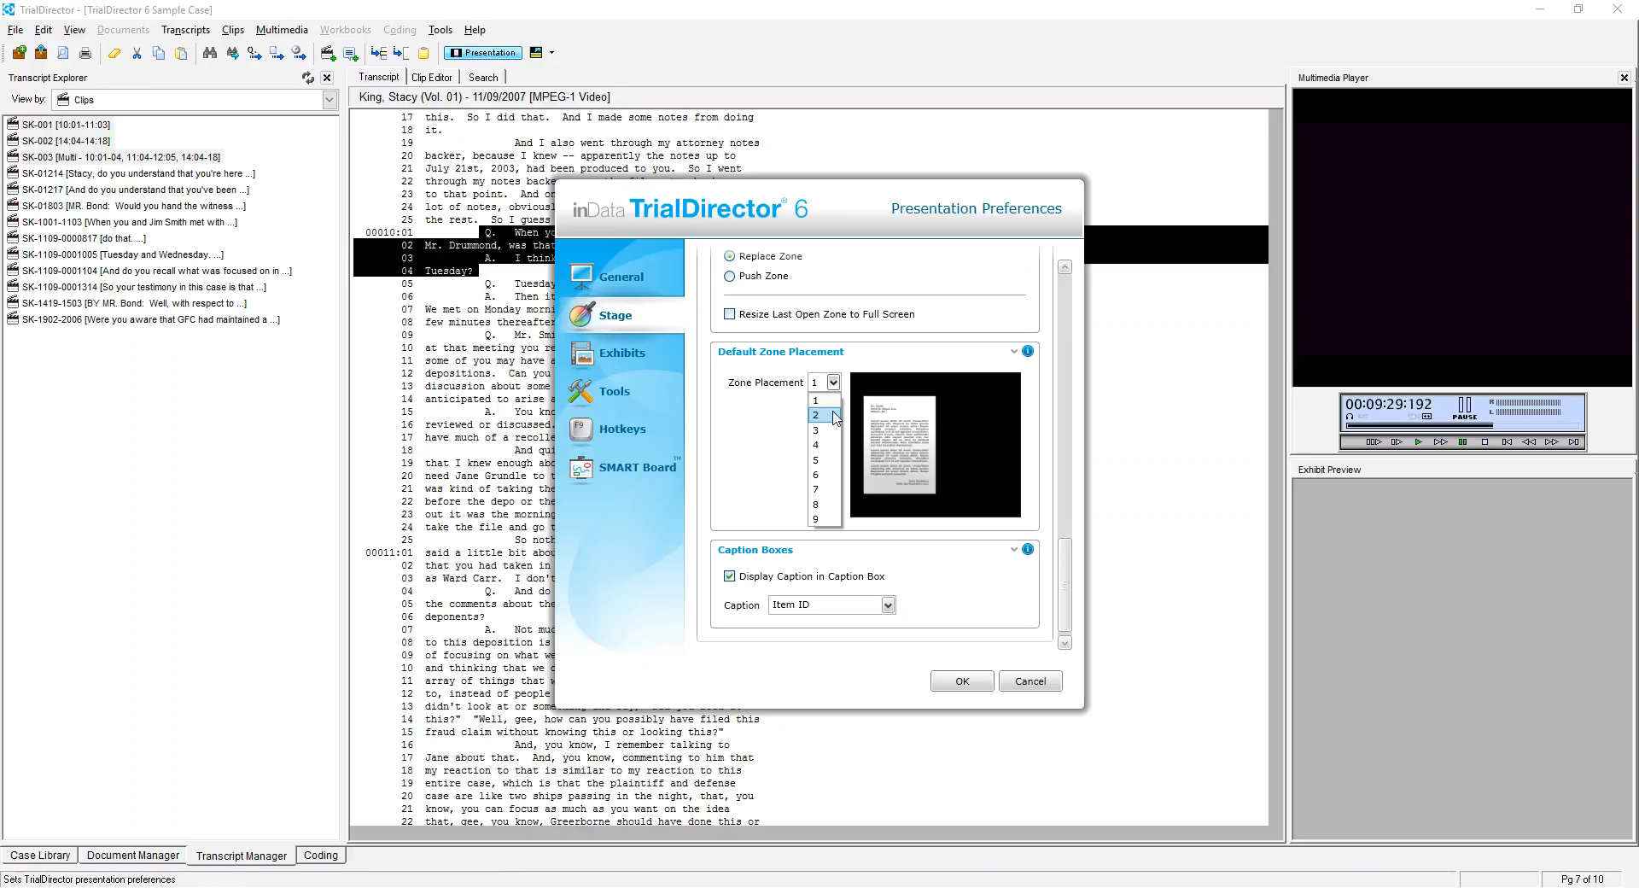
click(821, 414)
click(833, 382)
click(822, 434)
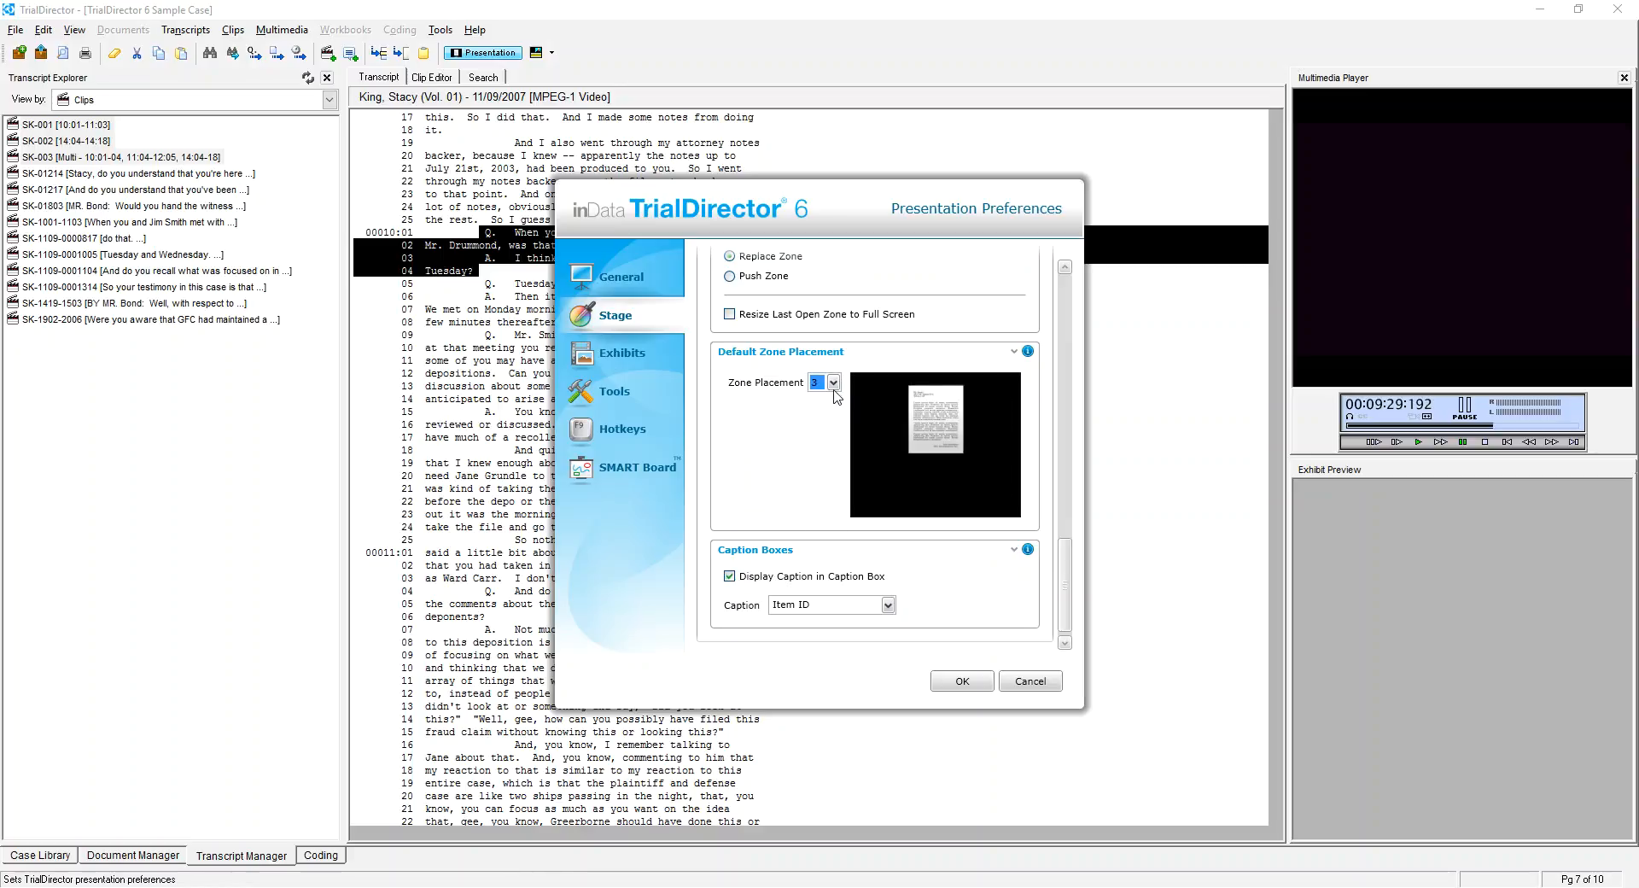
click(833, 382)
click(821, 444)
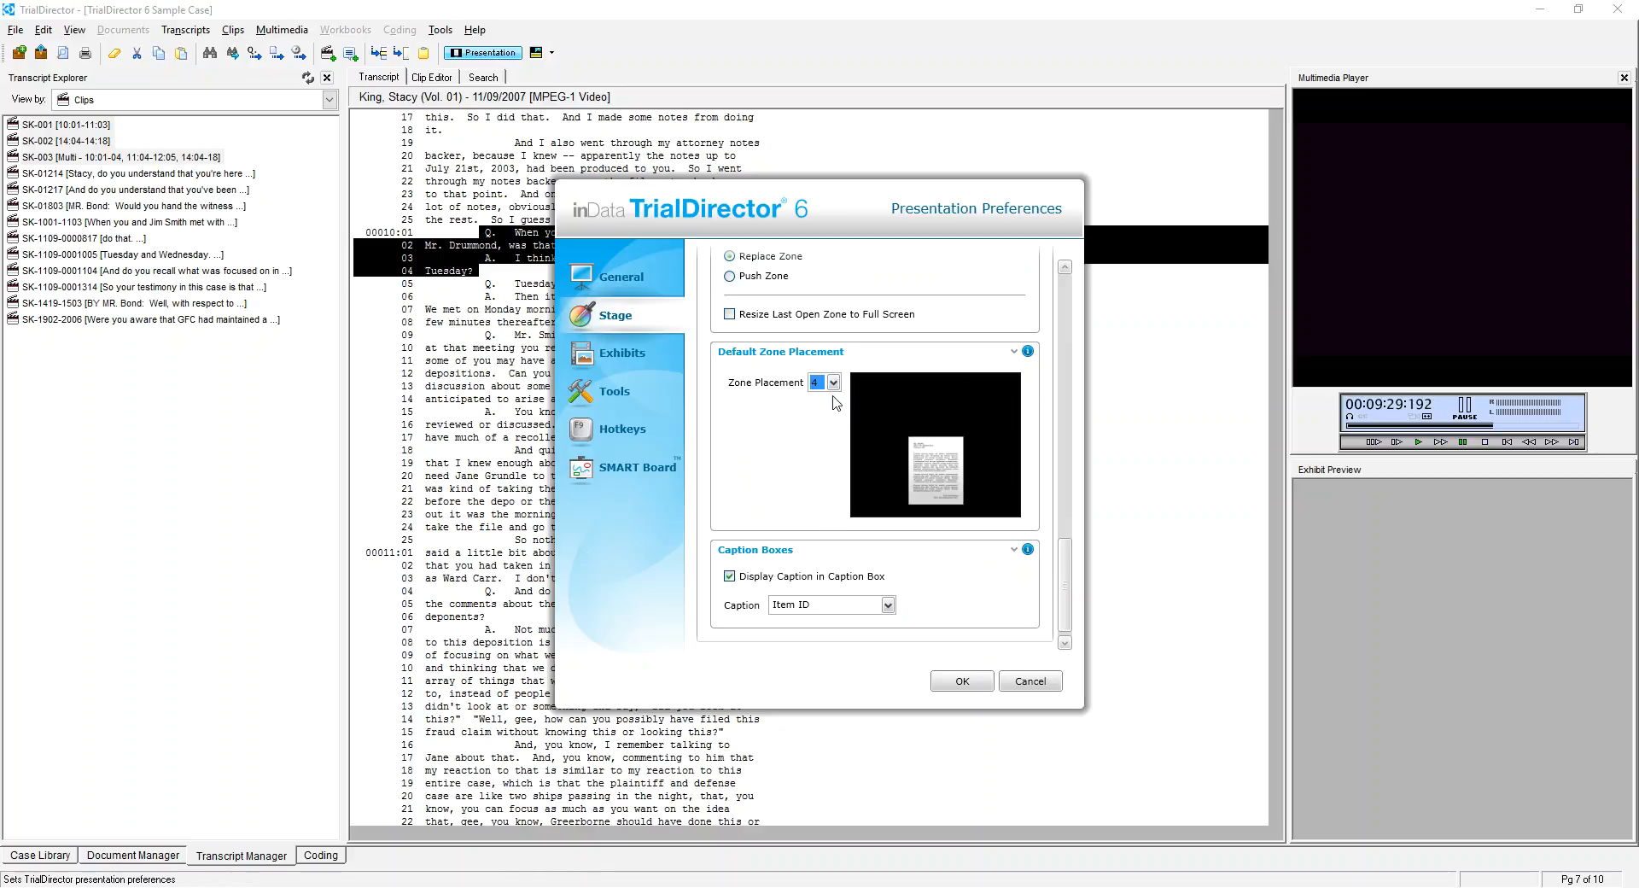
click(833, 383)
click(828, 461)
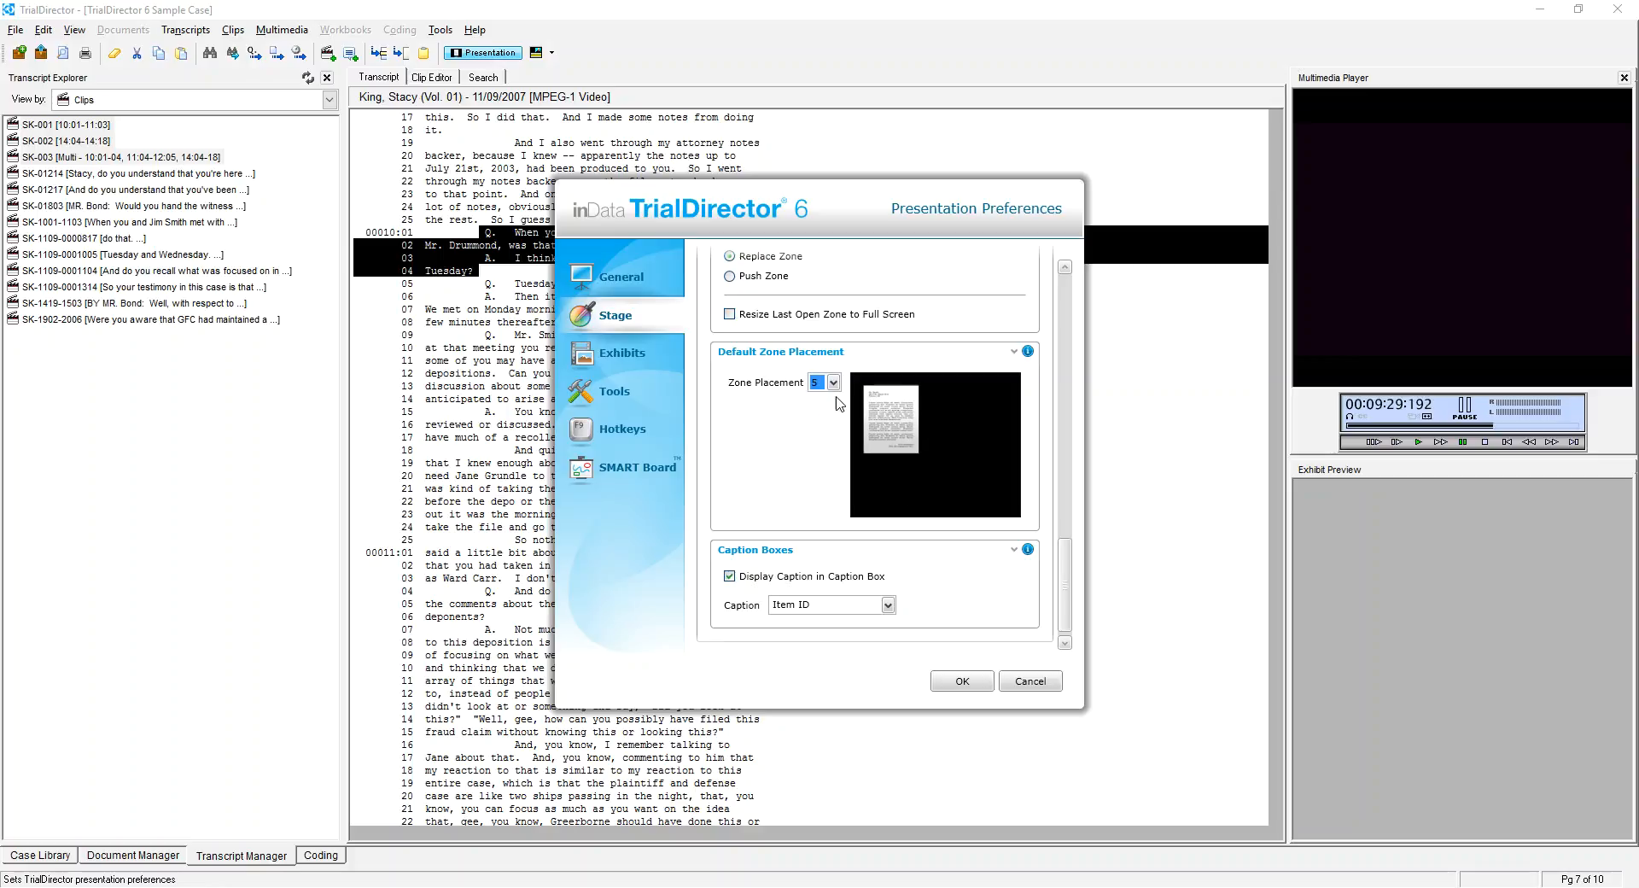
click(833, 382)
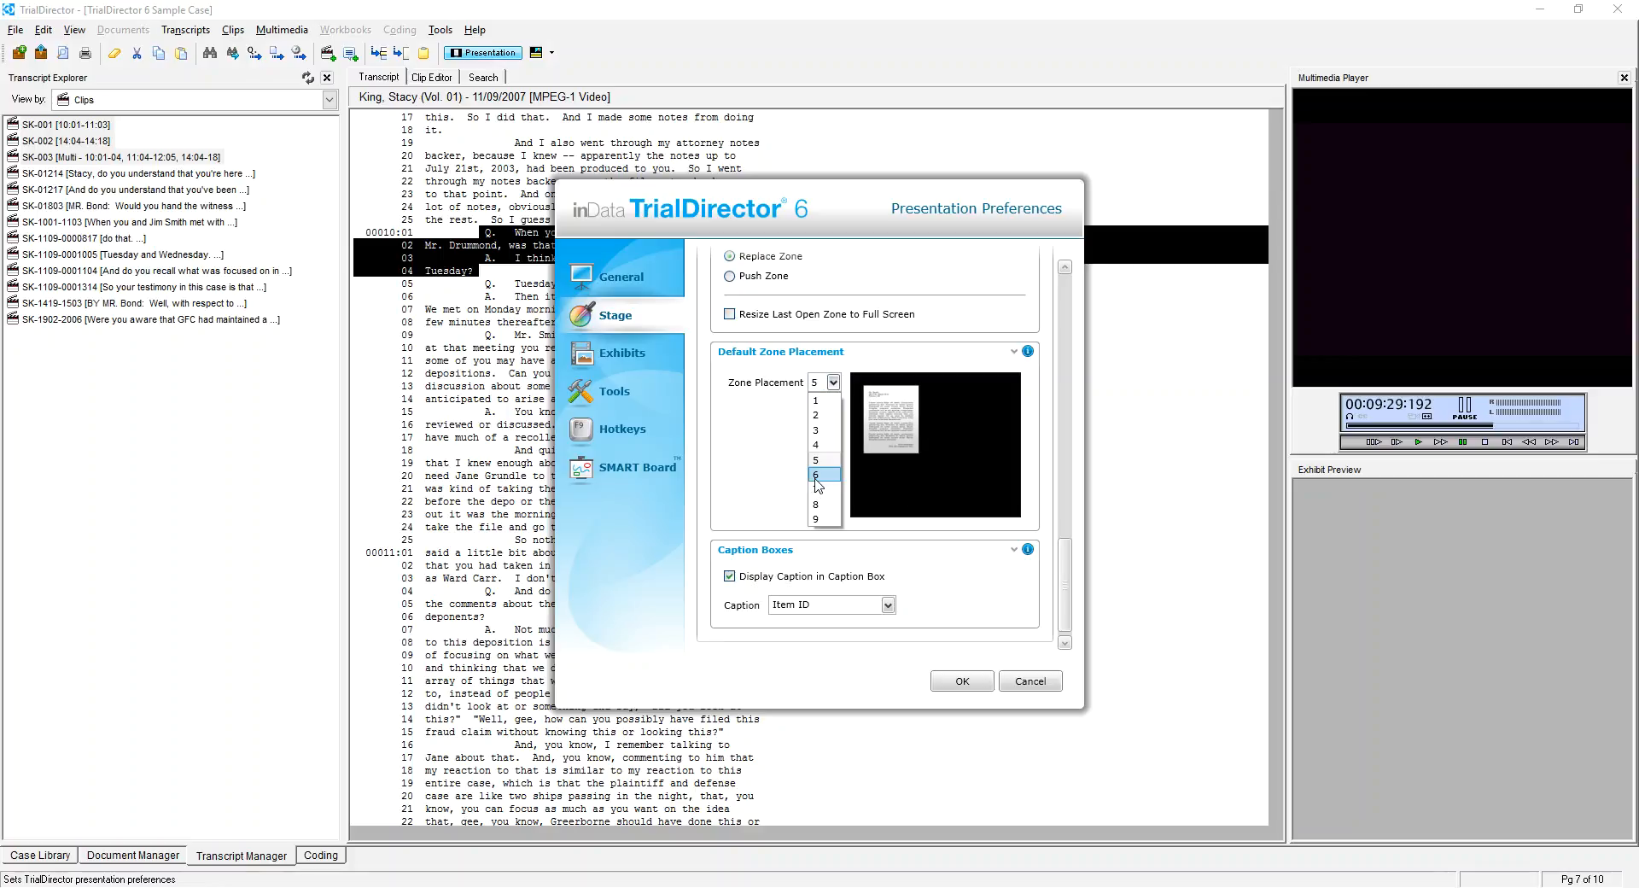
click(817, 475)
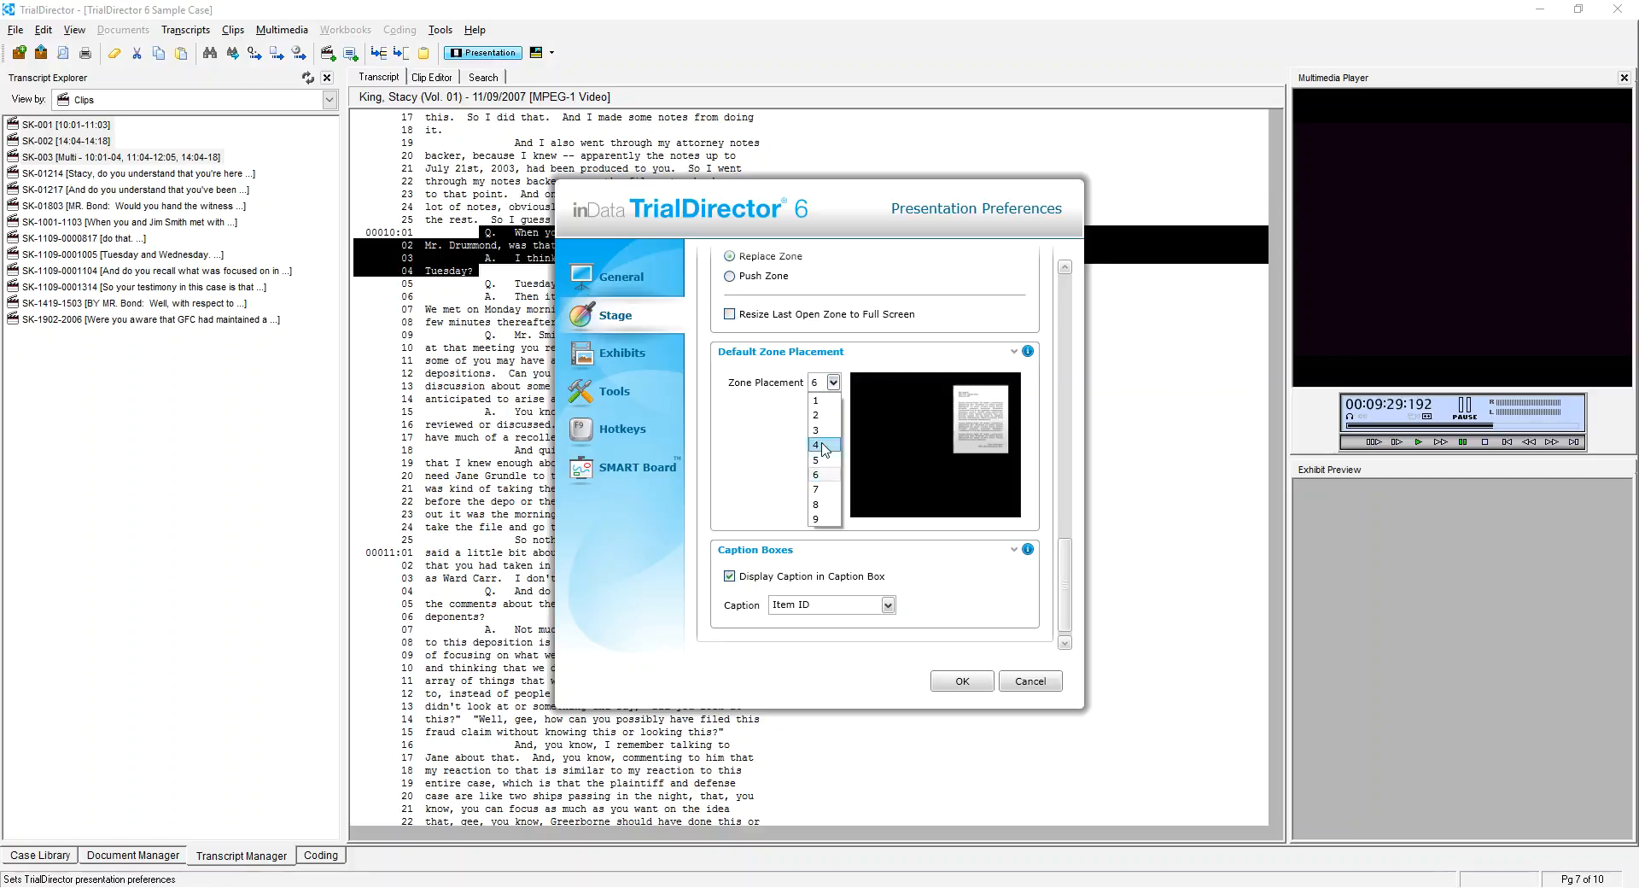
click(836, 490)
click(833, 381)
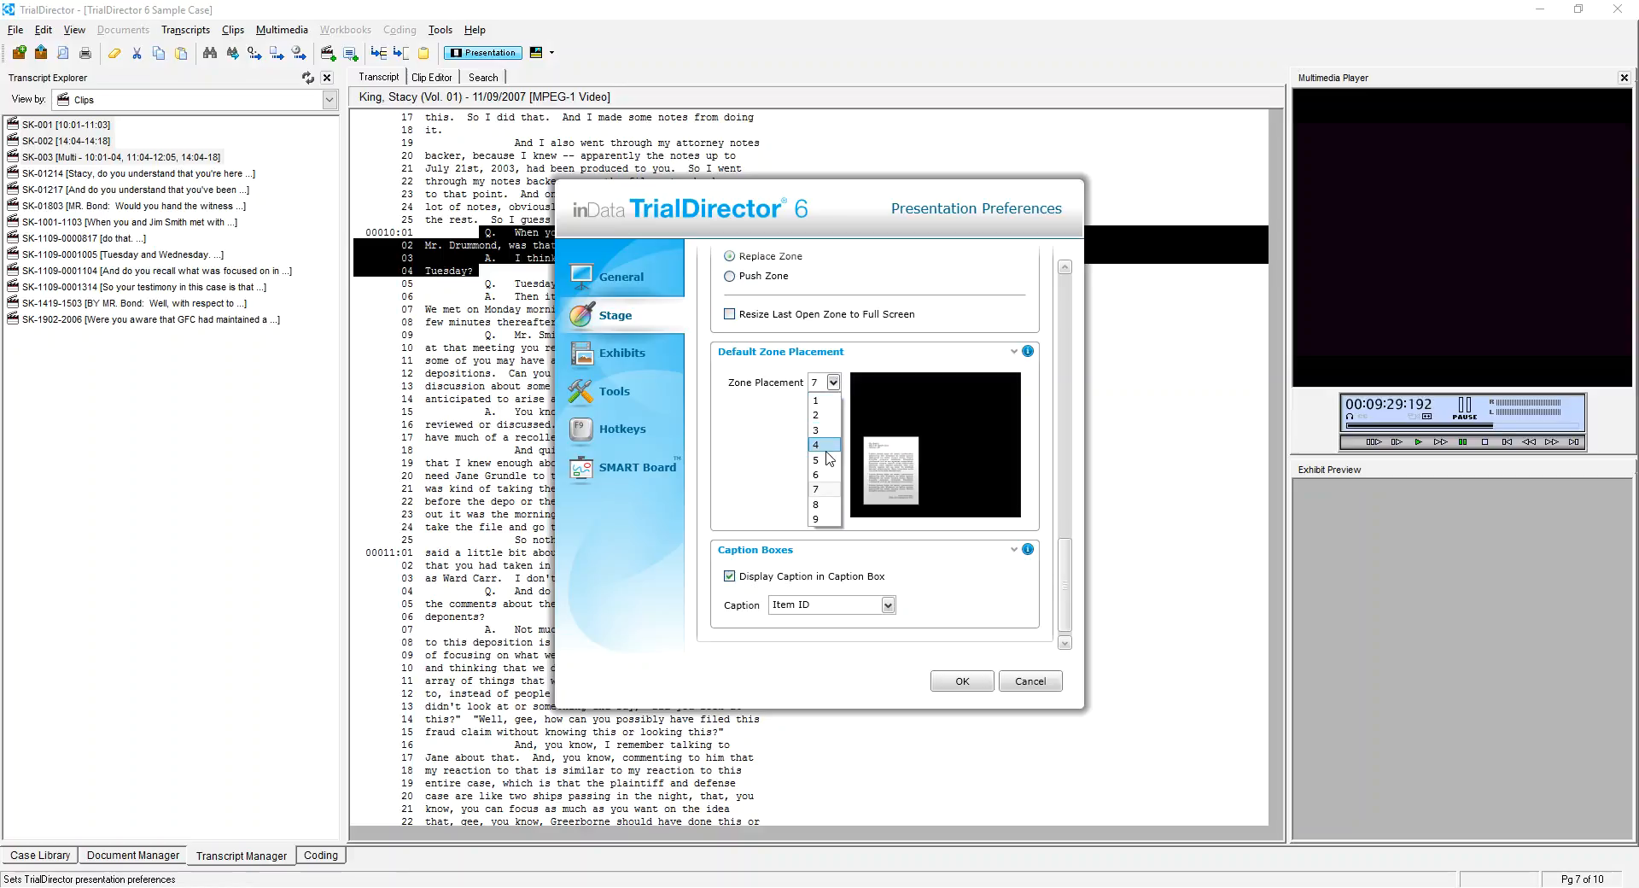
click(826, 504)
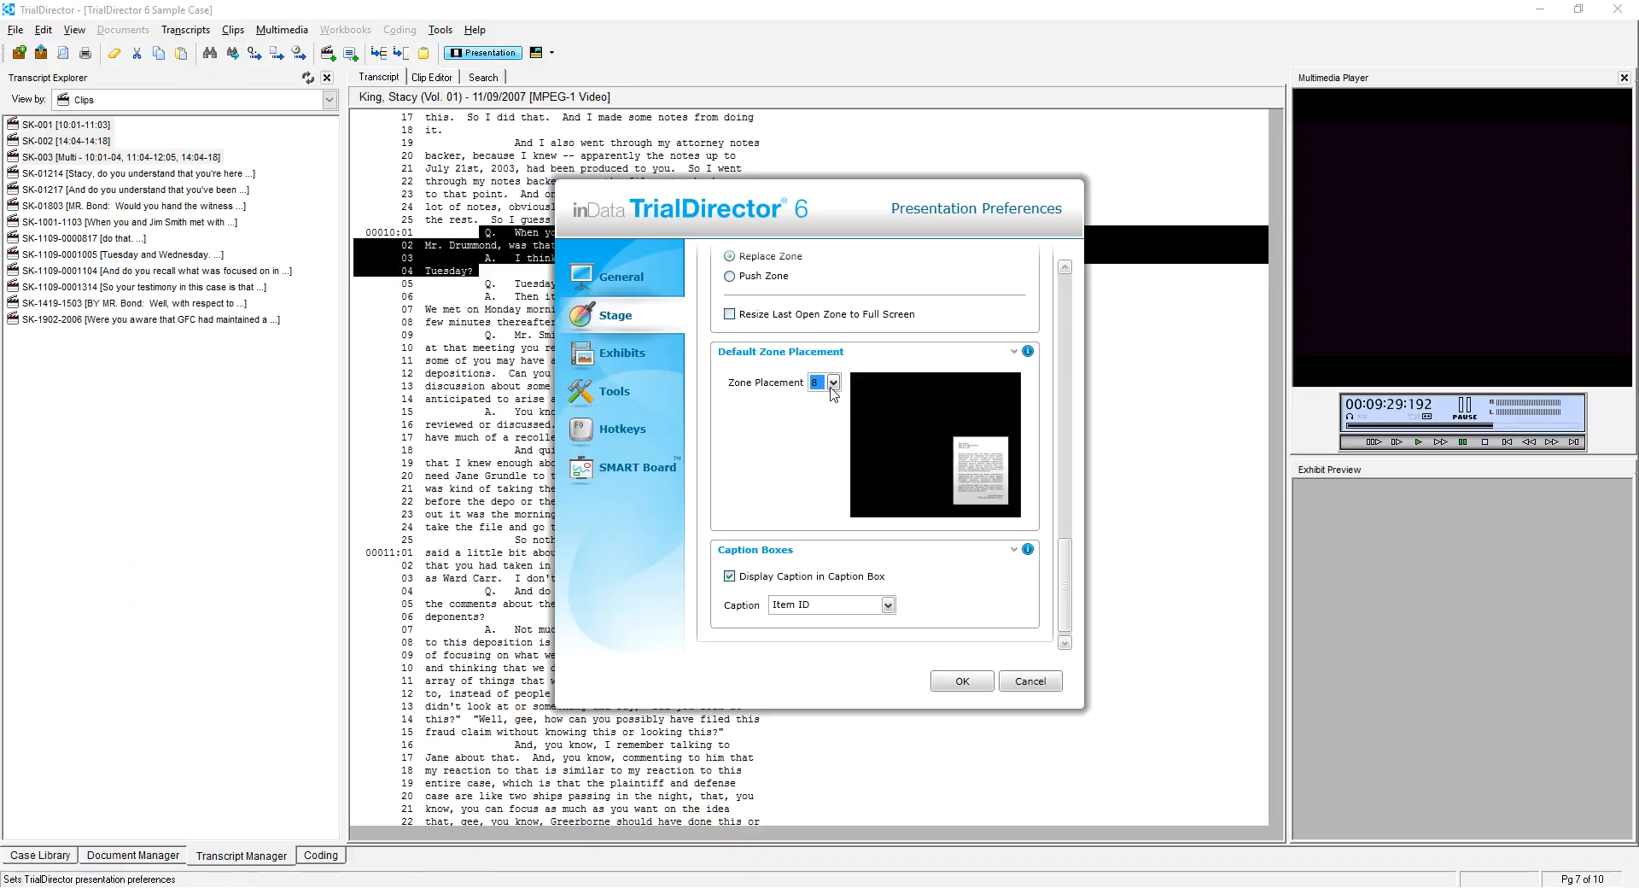
click(833, 382)
click(817, 519)
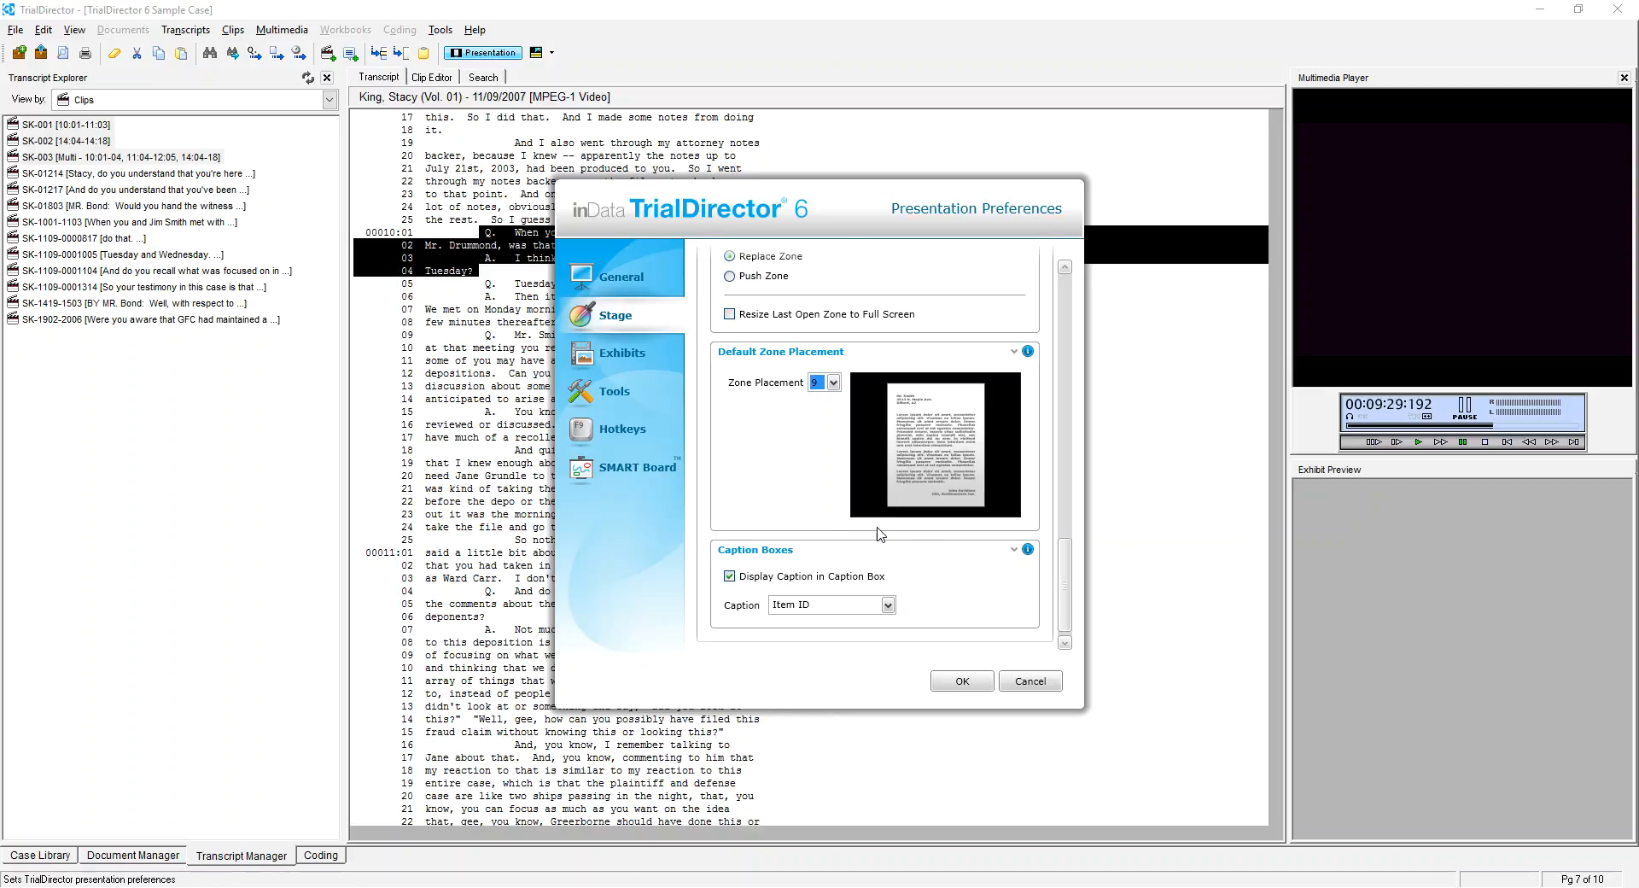
Set the default zone mode to Push Zone.
scroll(863, 580, up, 3)
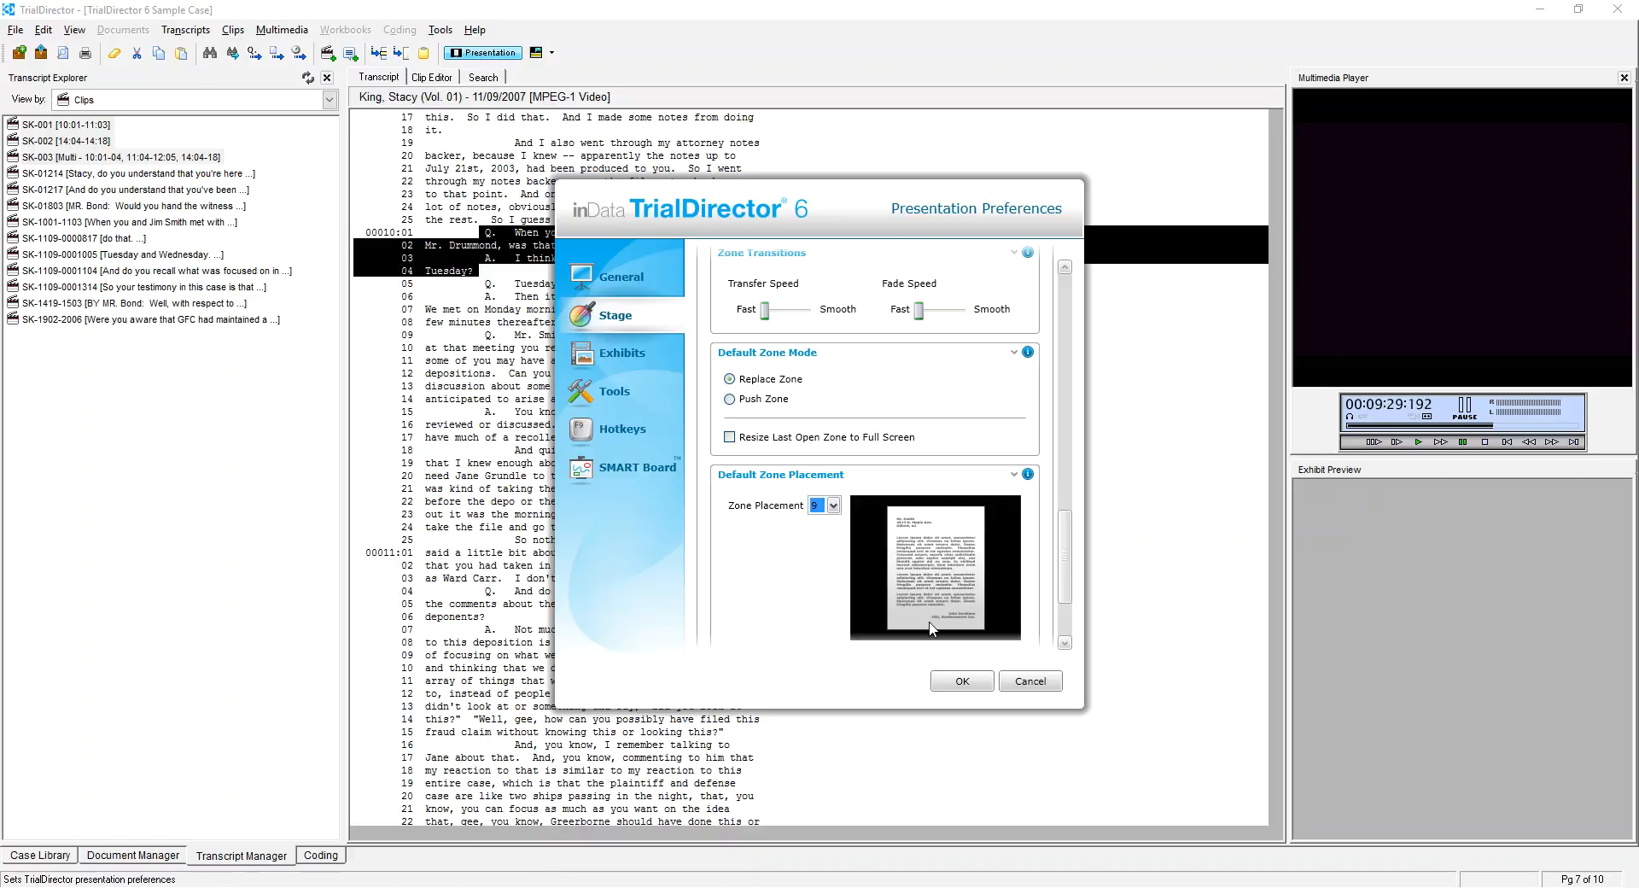
click(764, 401)
drag(1063, 537, 1064, 565)
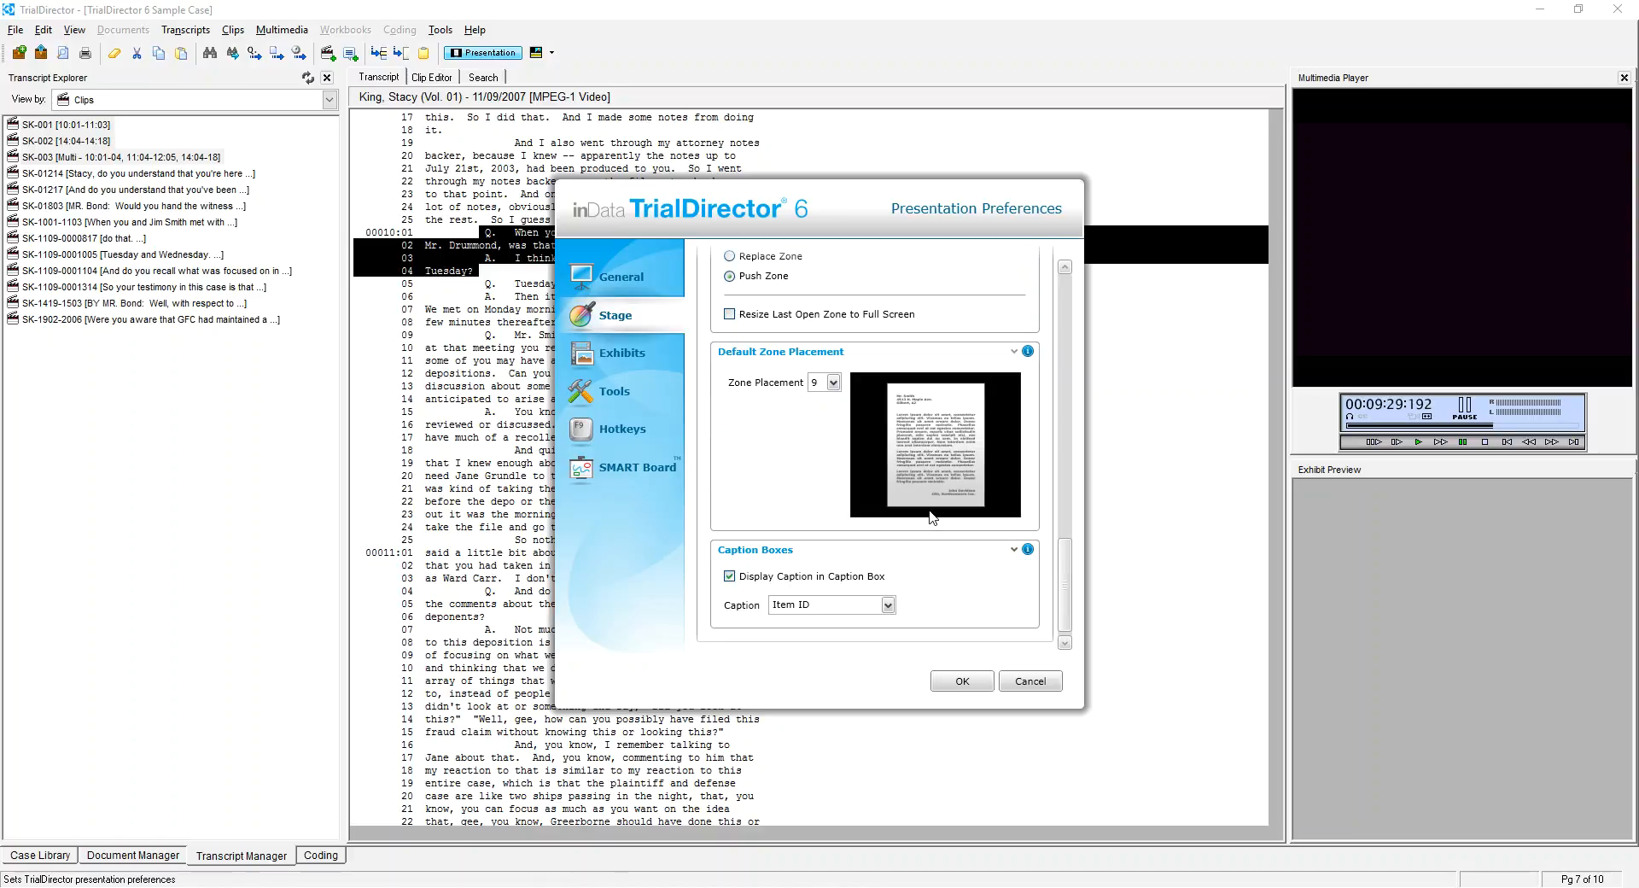
Set the annotation line thickness to 5 and the redaction border thickness to 3 in the Tools preferences.
click(622, 428)
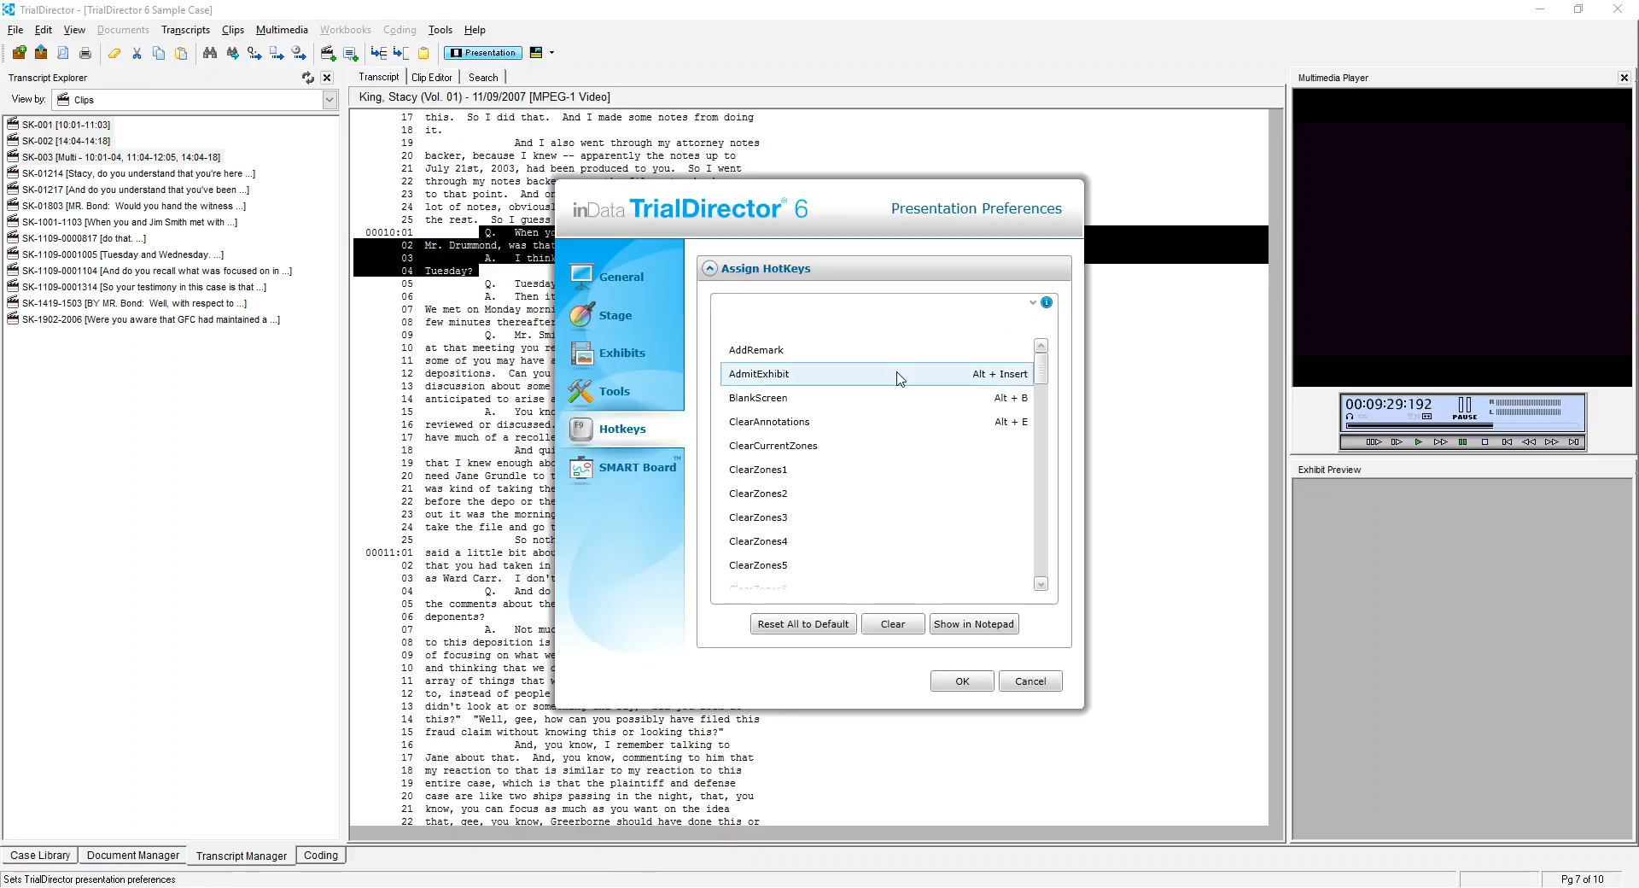
drag(1042, 369, 489, 329)
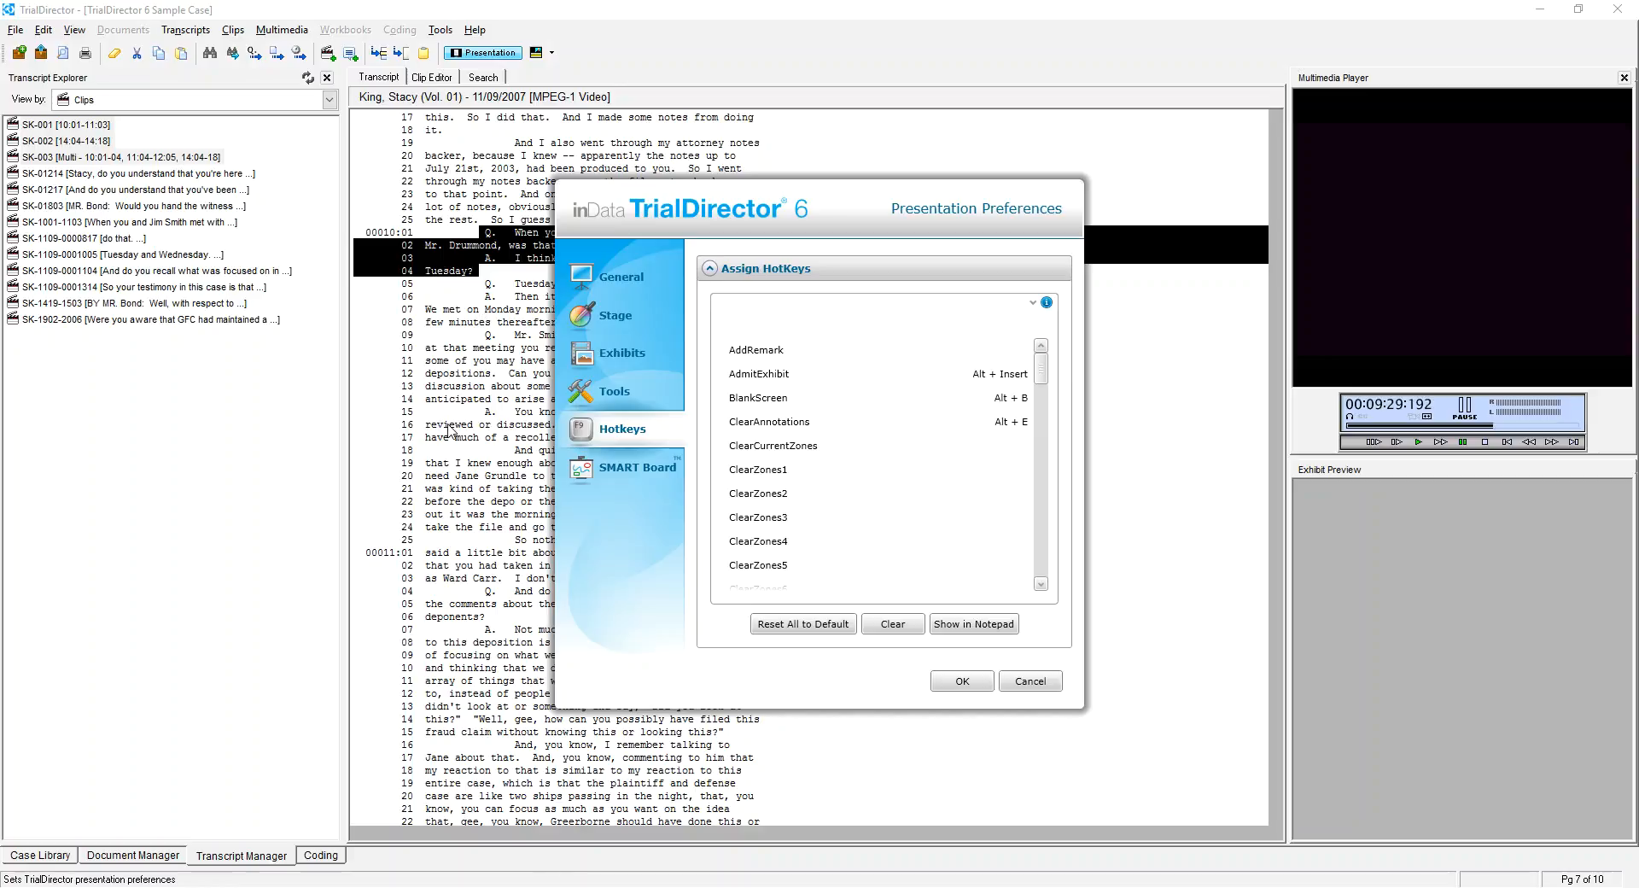
click(621, 402)
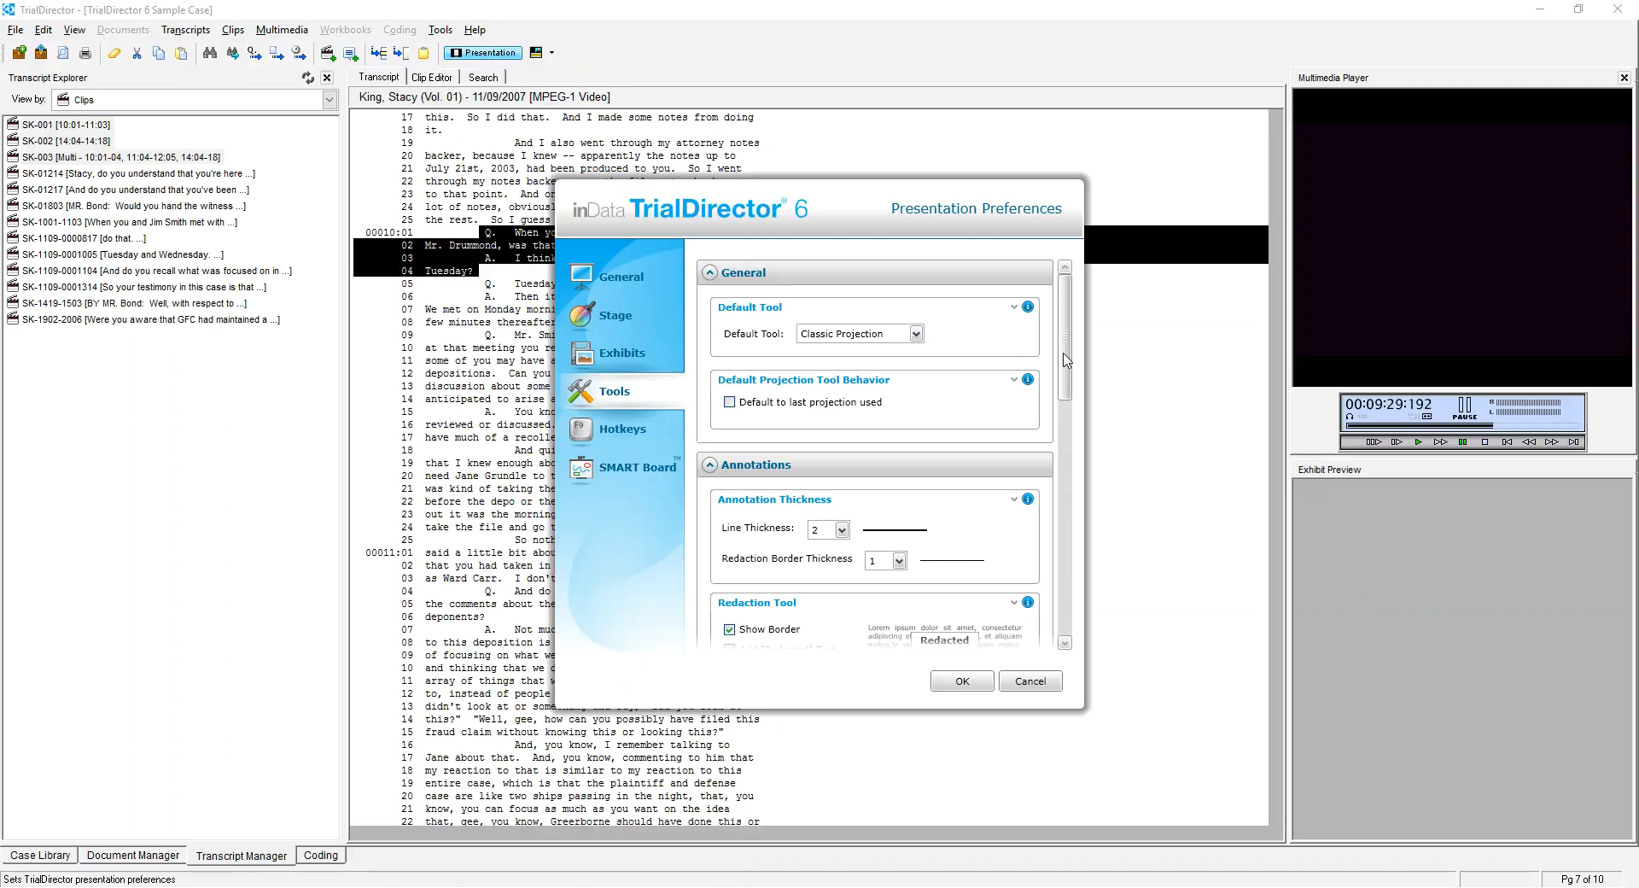
scroll(977, 418, down, 2)
click(842, 411)
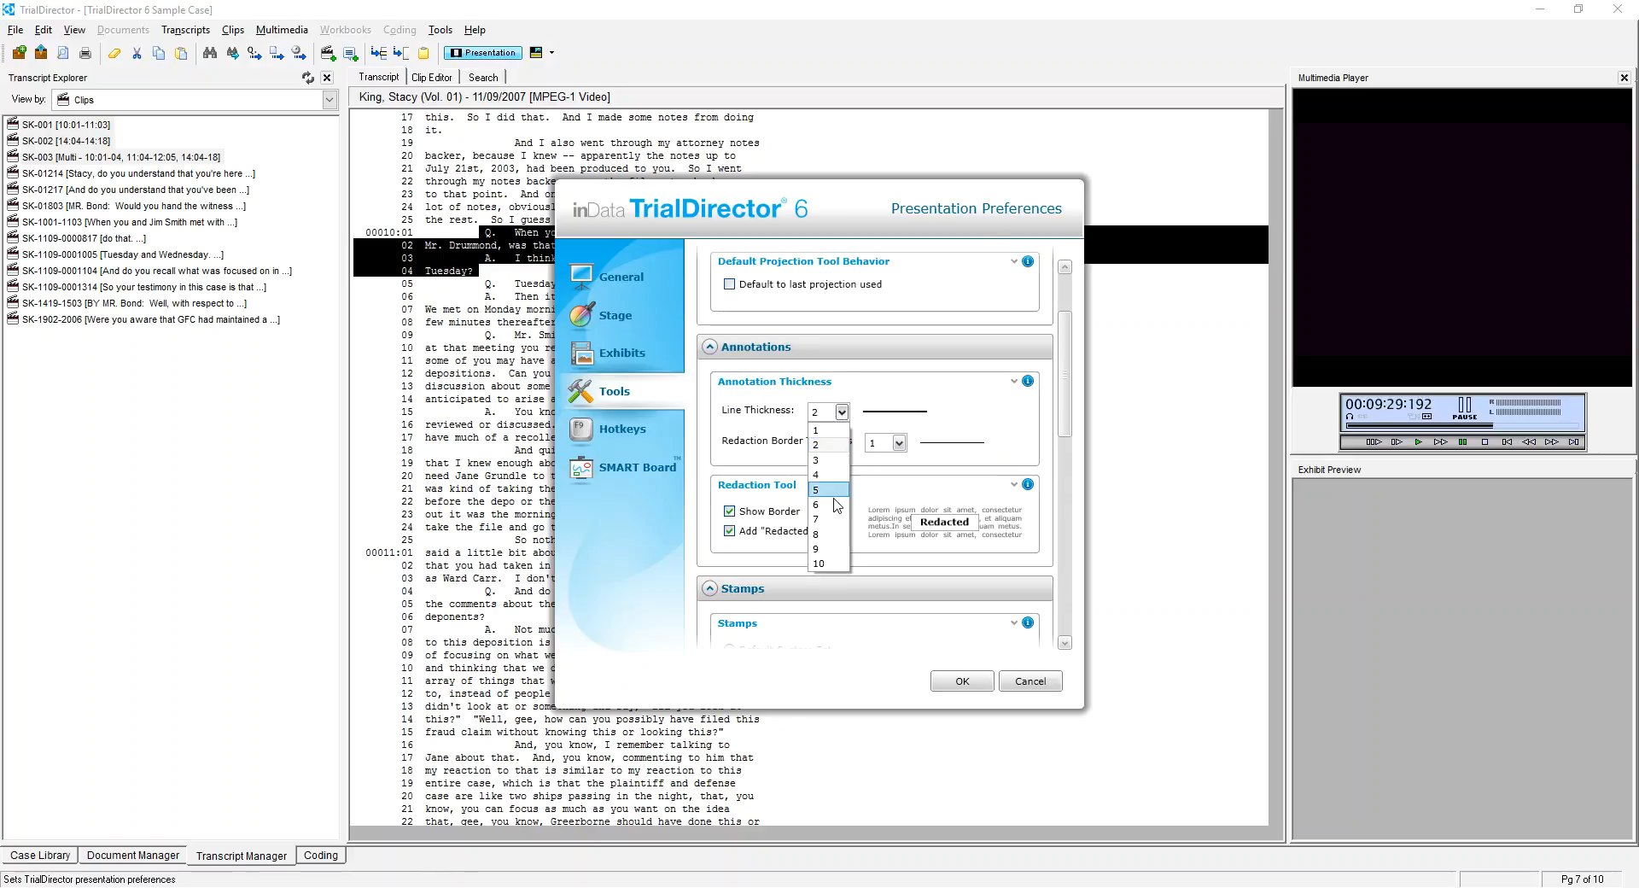
click(836, 490)
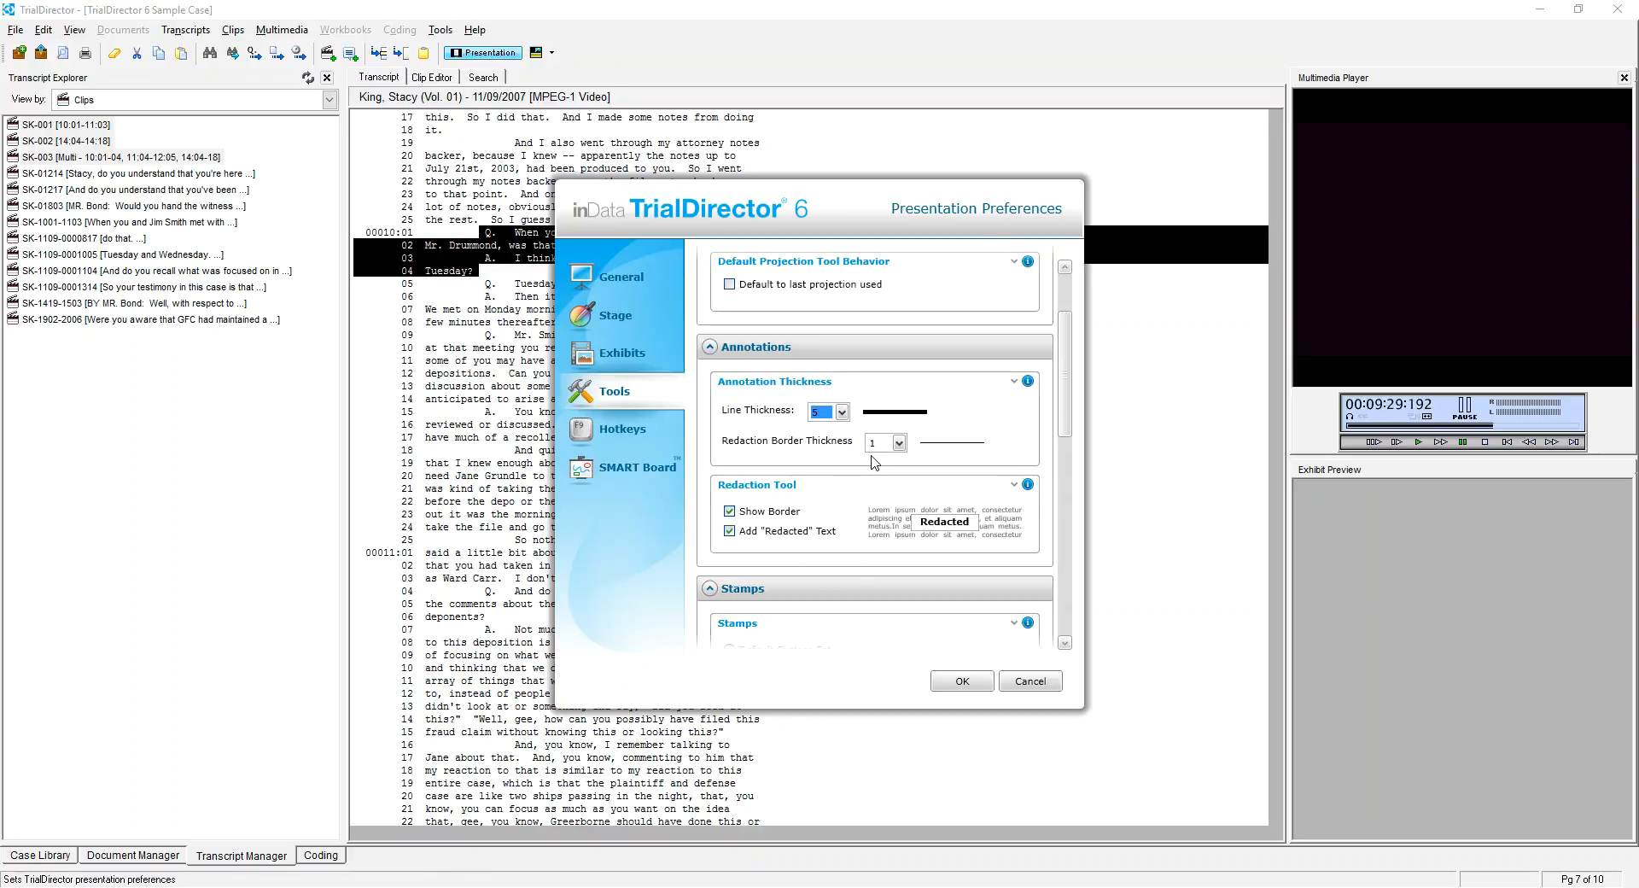
click(887, 442)
click(884, 495)
Examine the Projections, SMART Board, Hotkeys and Stage display preferences, and save the presentation preferences.
drag(1068, 411, 1045, 626)
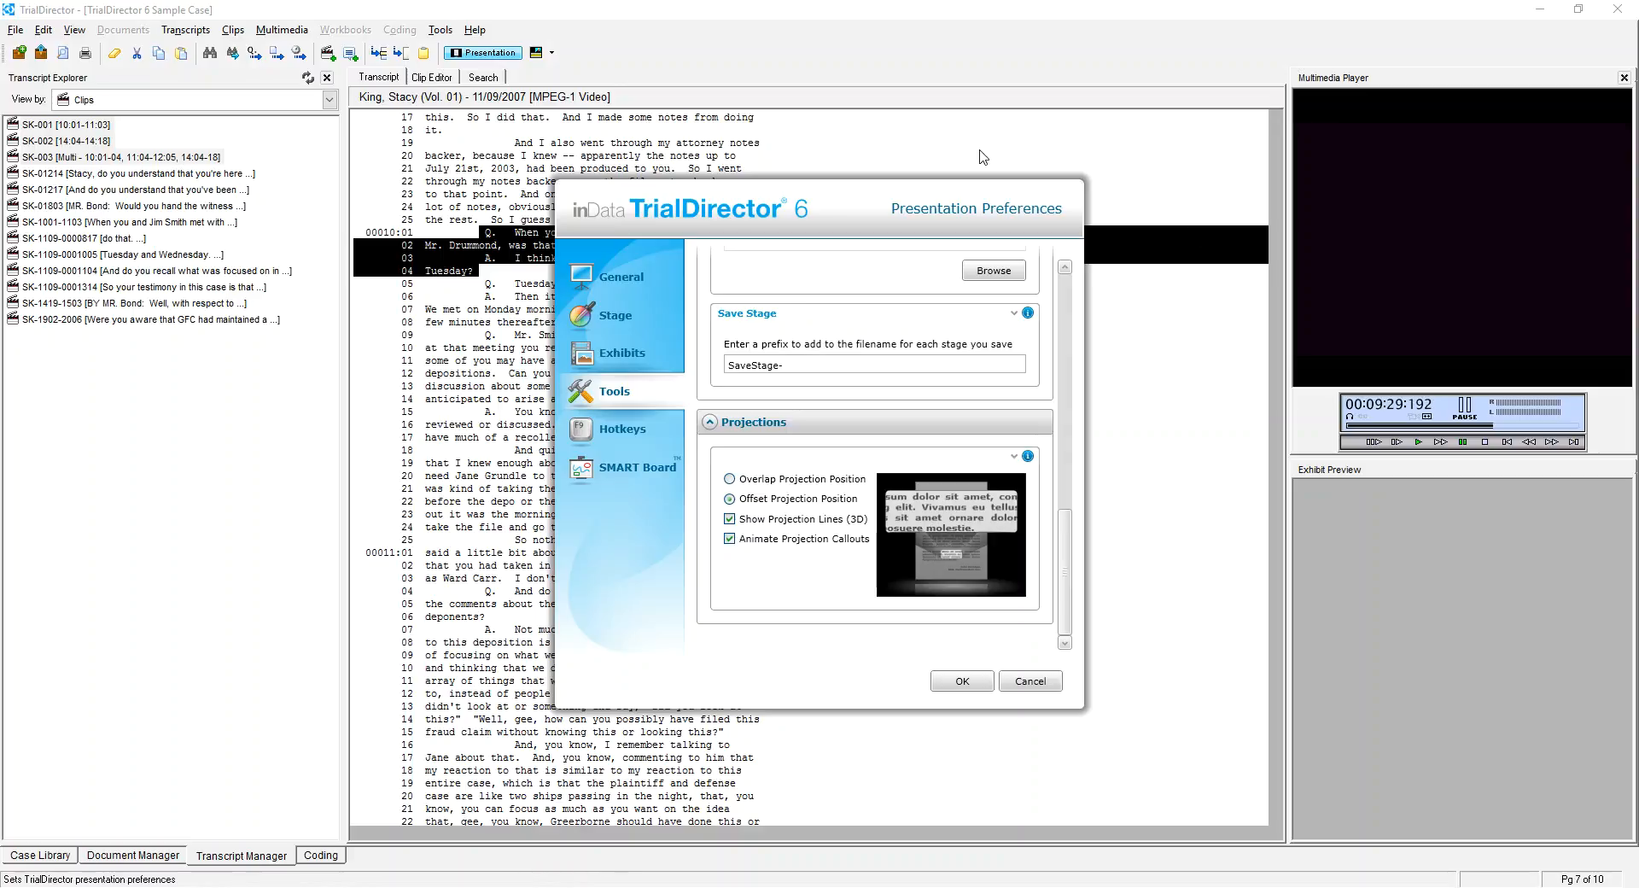
click(620, 472)
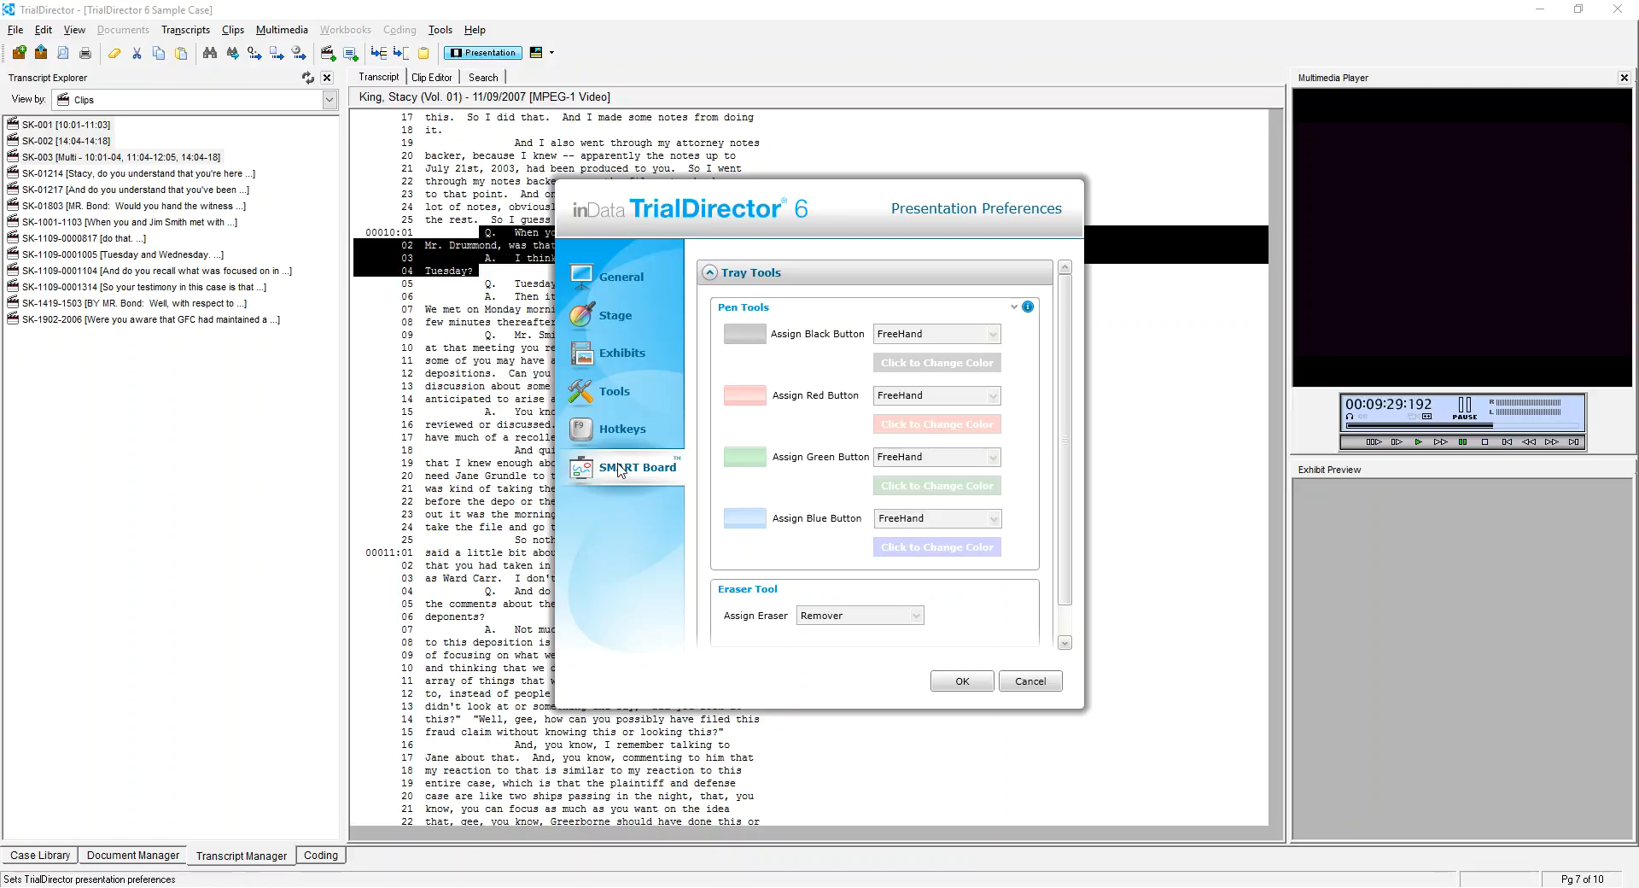
click(662, 426)
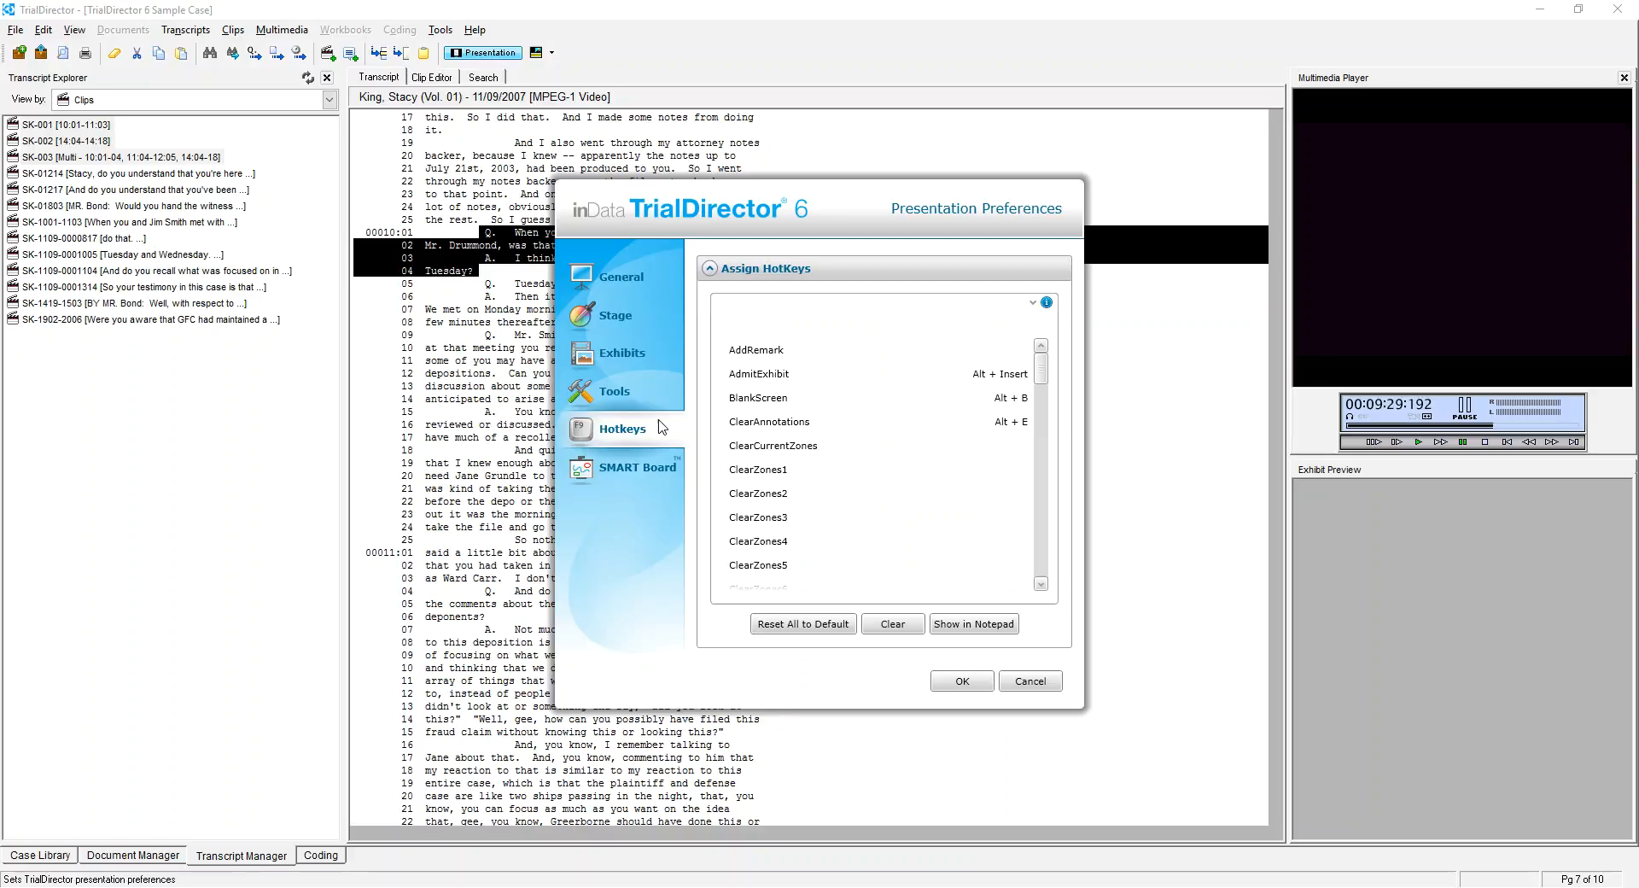
click(657, 396)
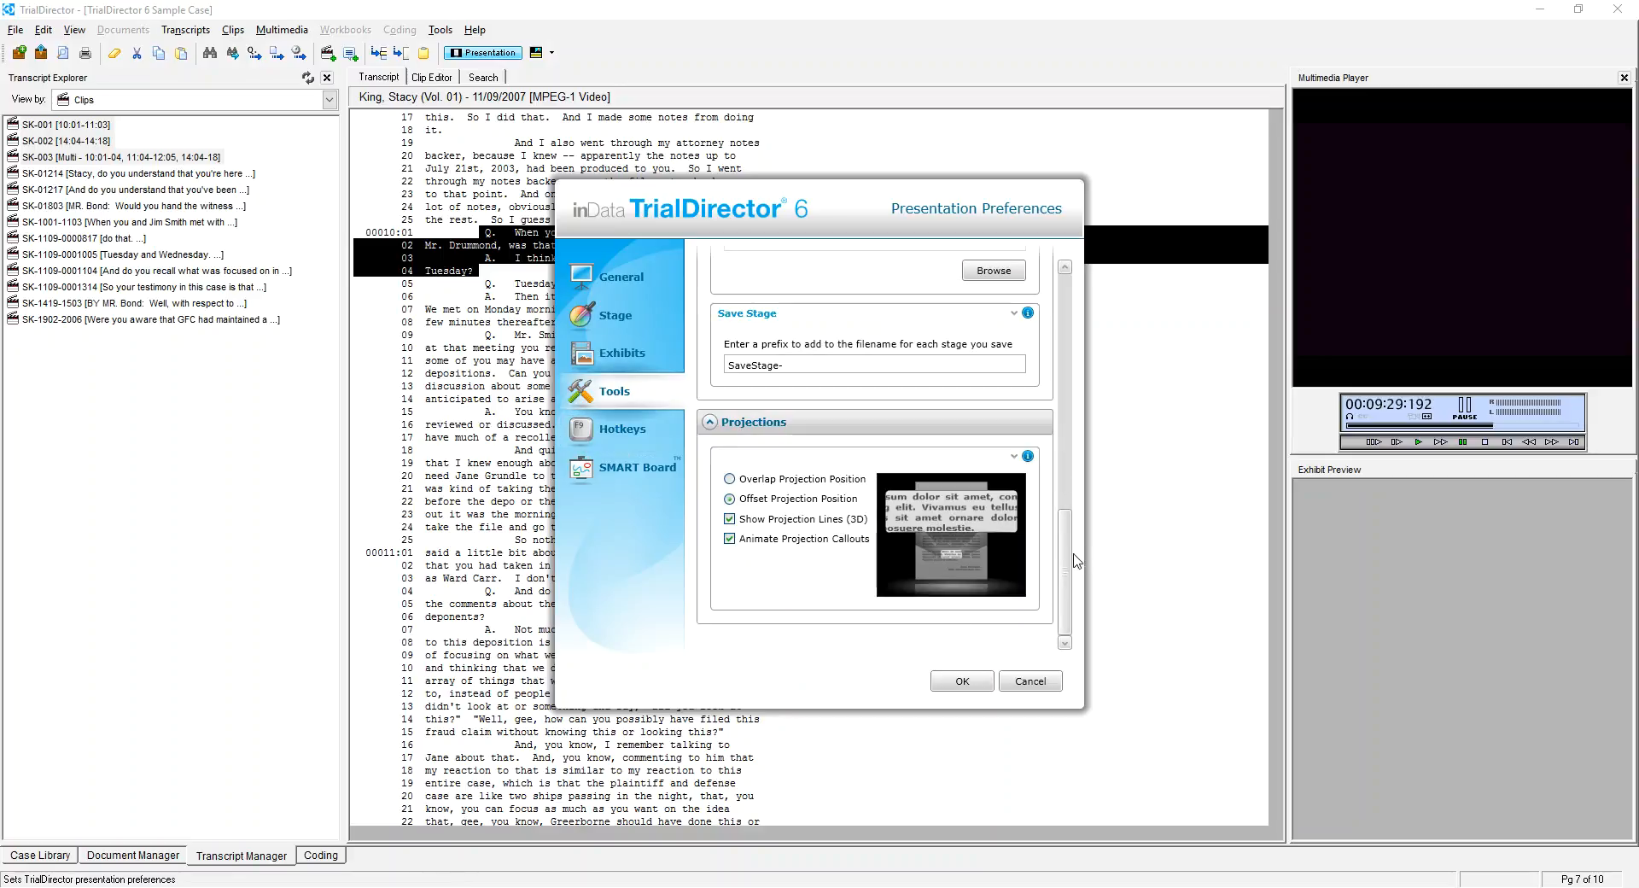
click(621, 277)
click(632, 317)
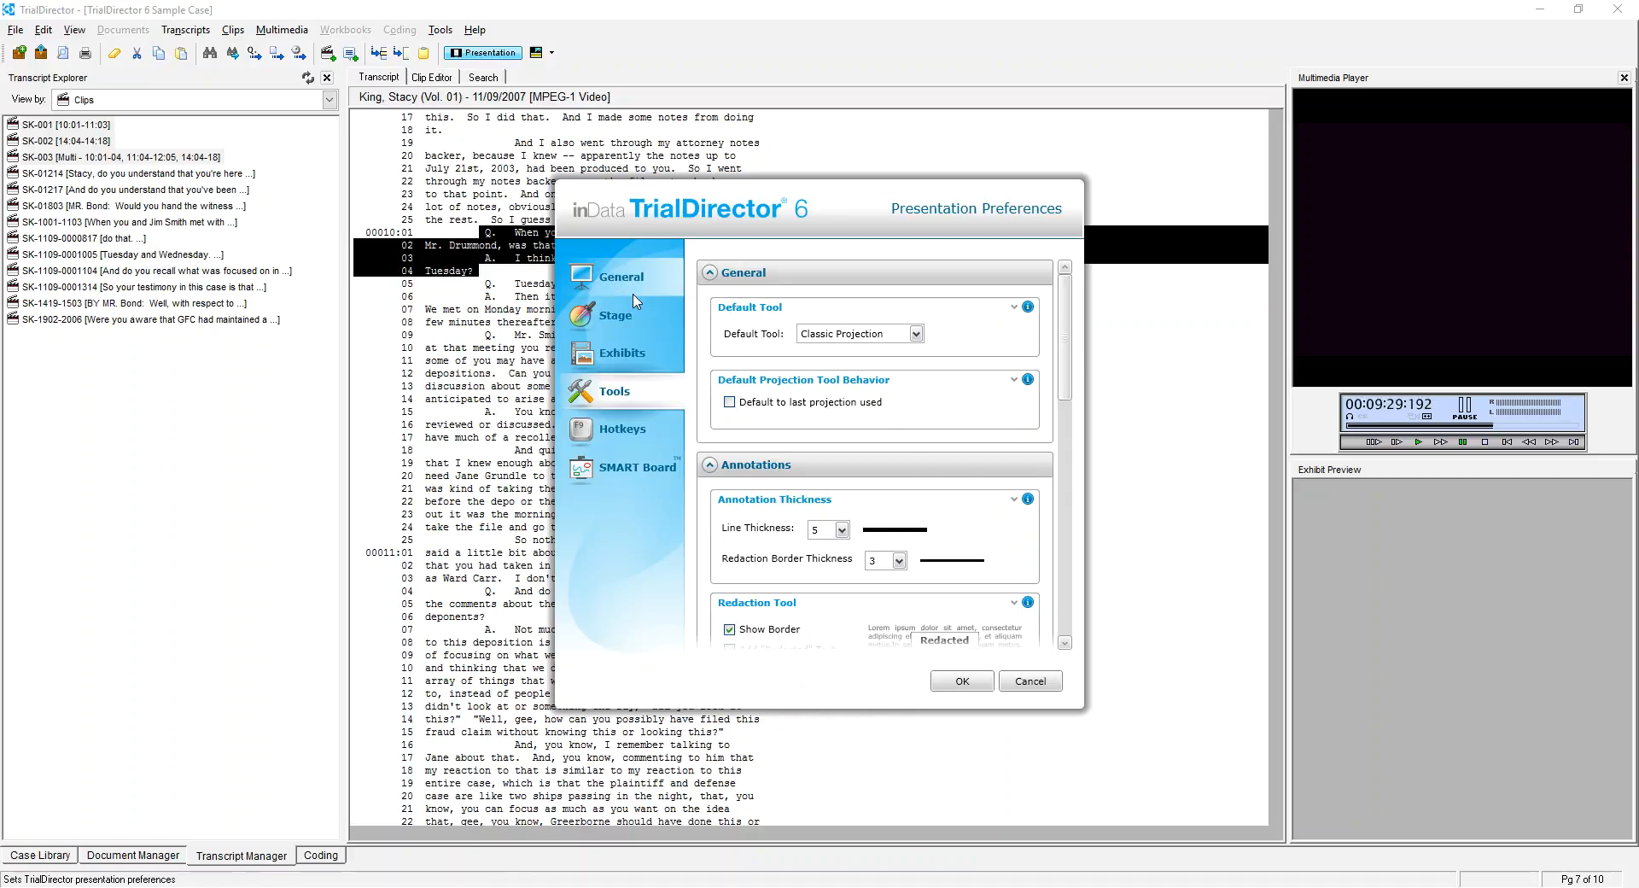
drag(1064, 585, 1061, 276)
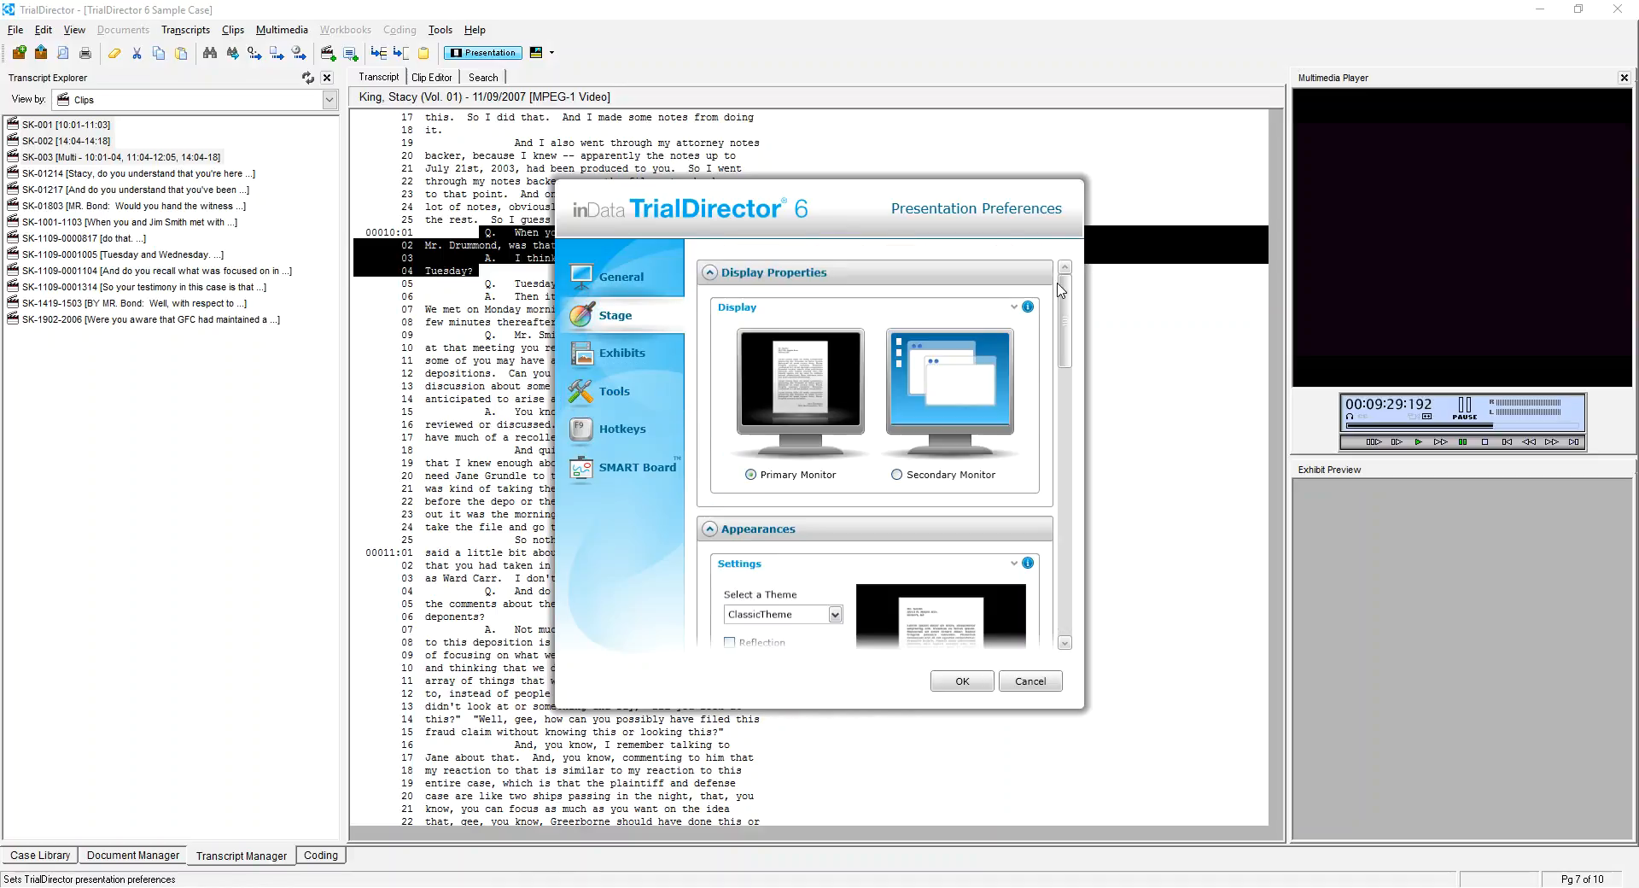
click(959, 680)
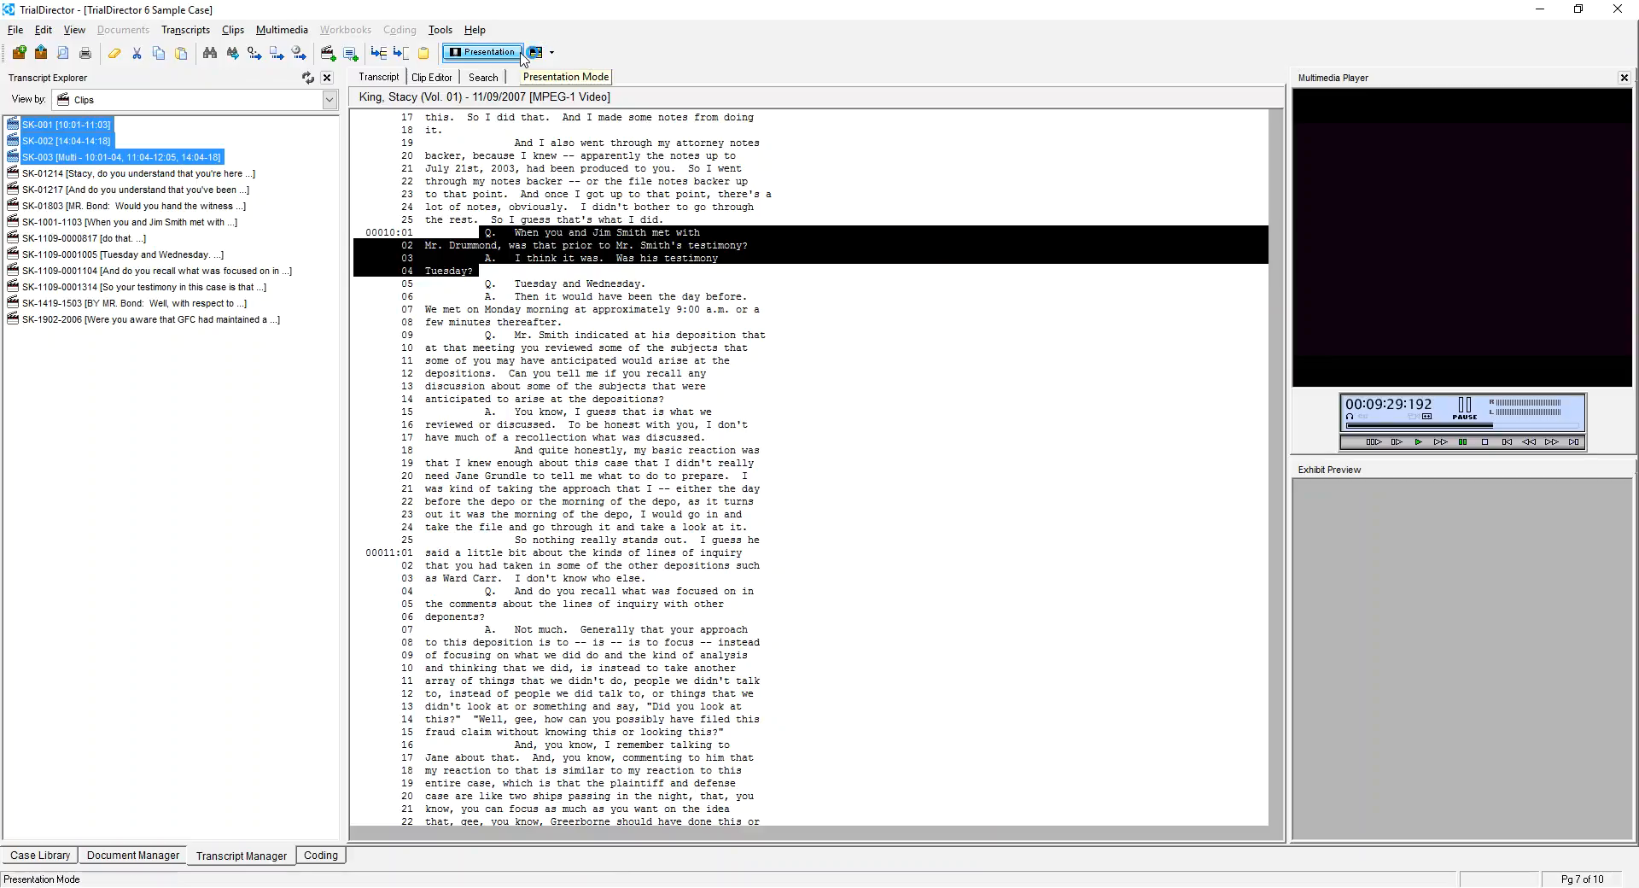
Start Presentation Mode and call up an SK clip on the stage by its ID.
click(521, 54)
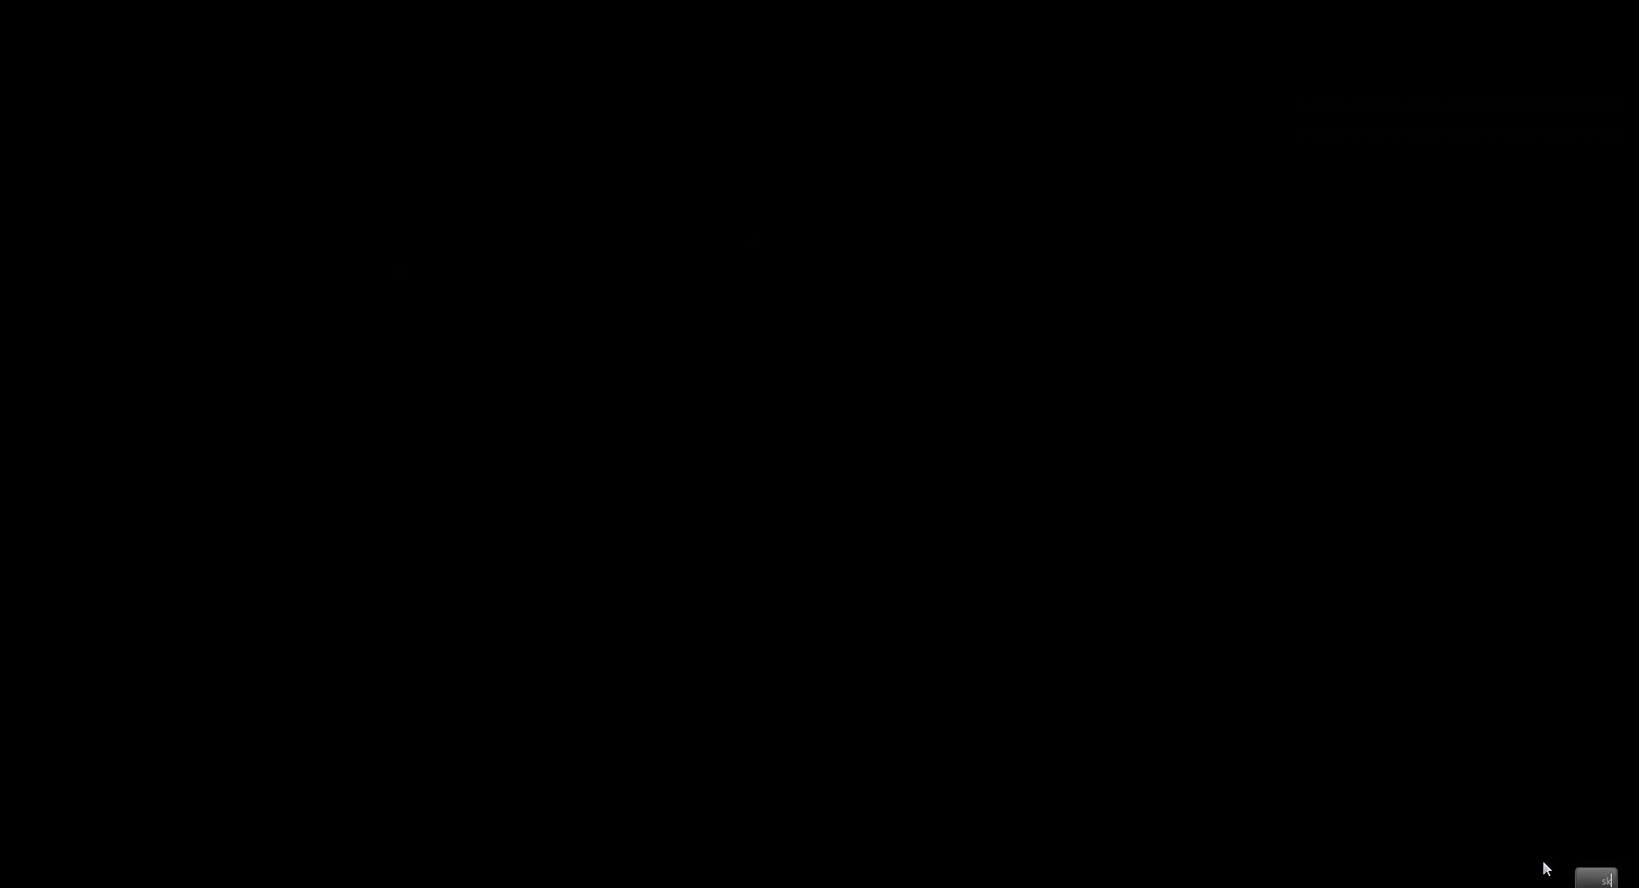
text(-00)
key(Return)
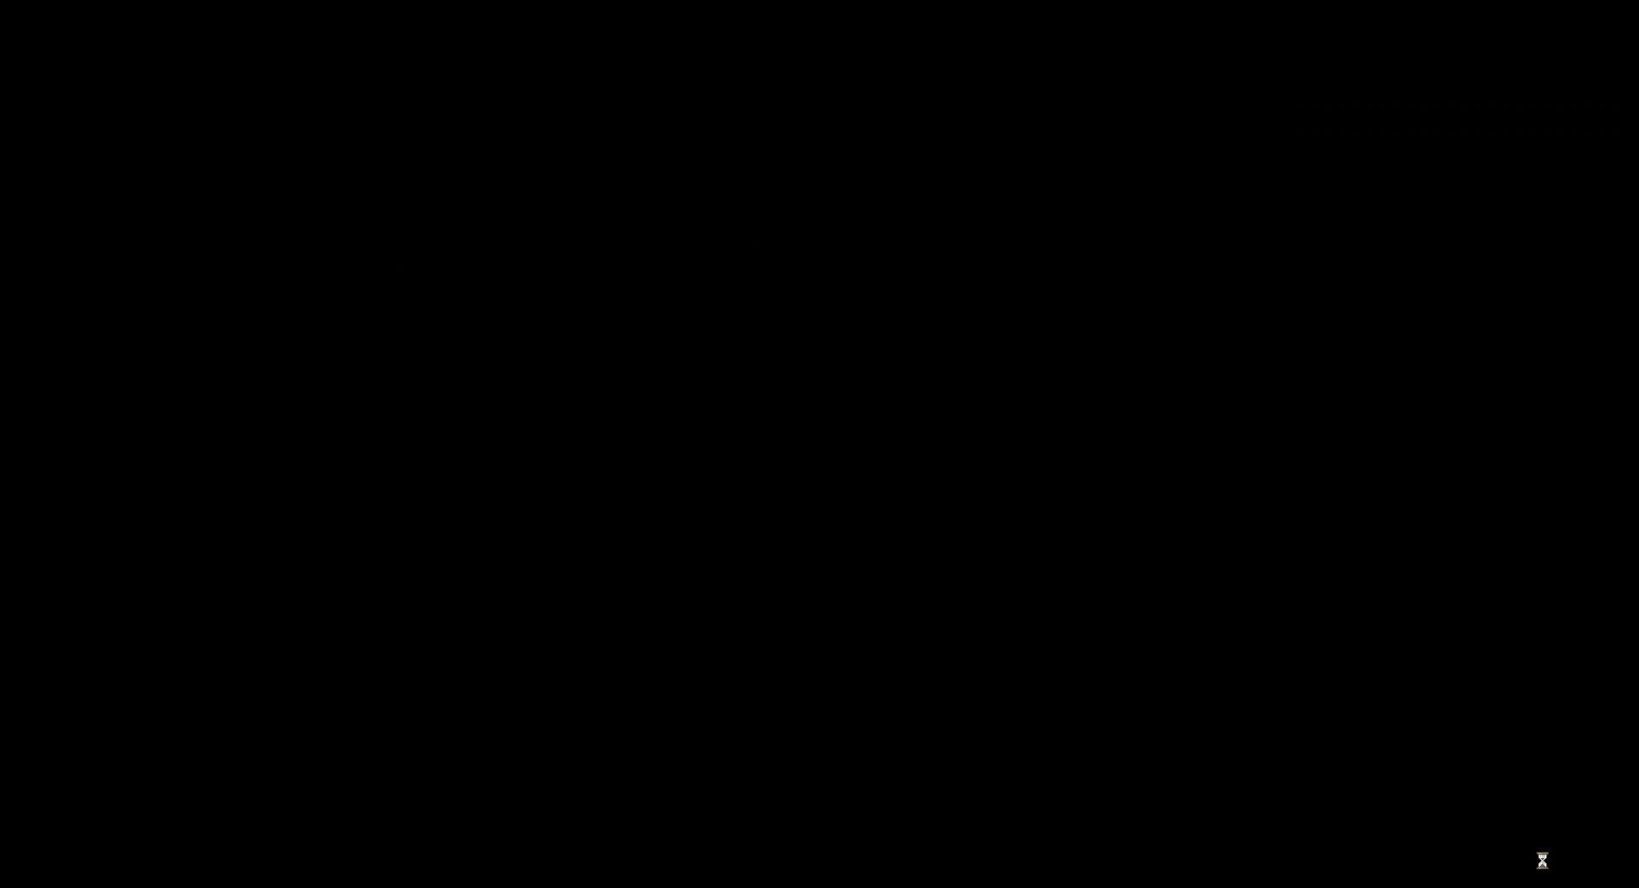
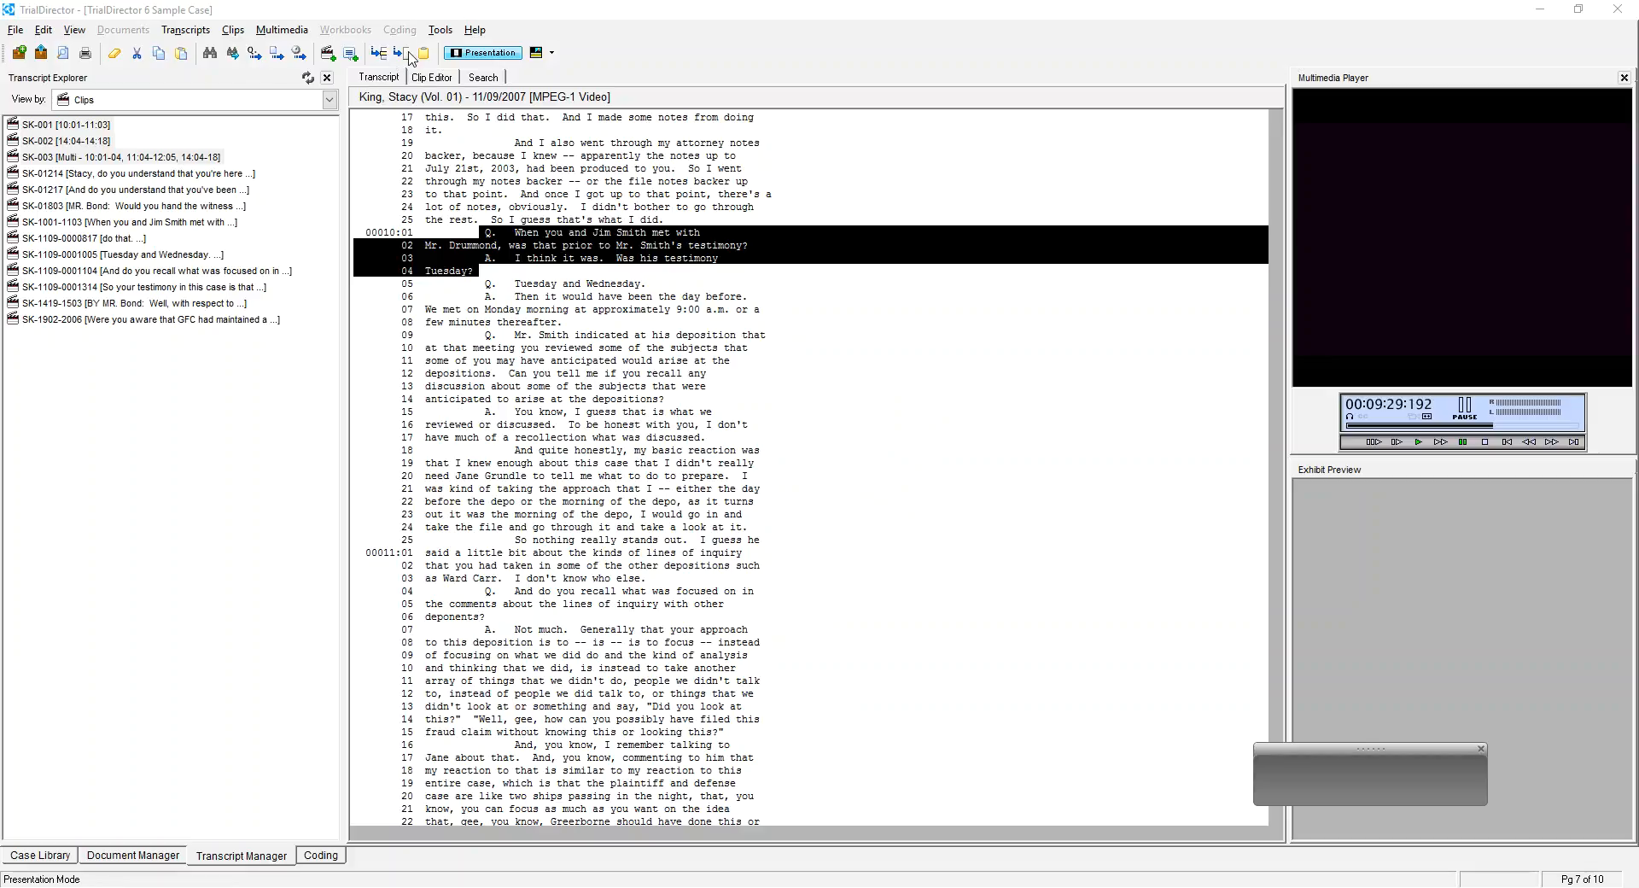
Set the Stage display to Secondary Monitor in the Presentation Preferences and save the change.
click(53, 32)
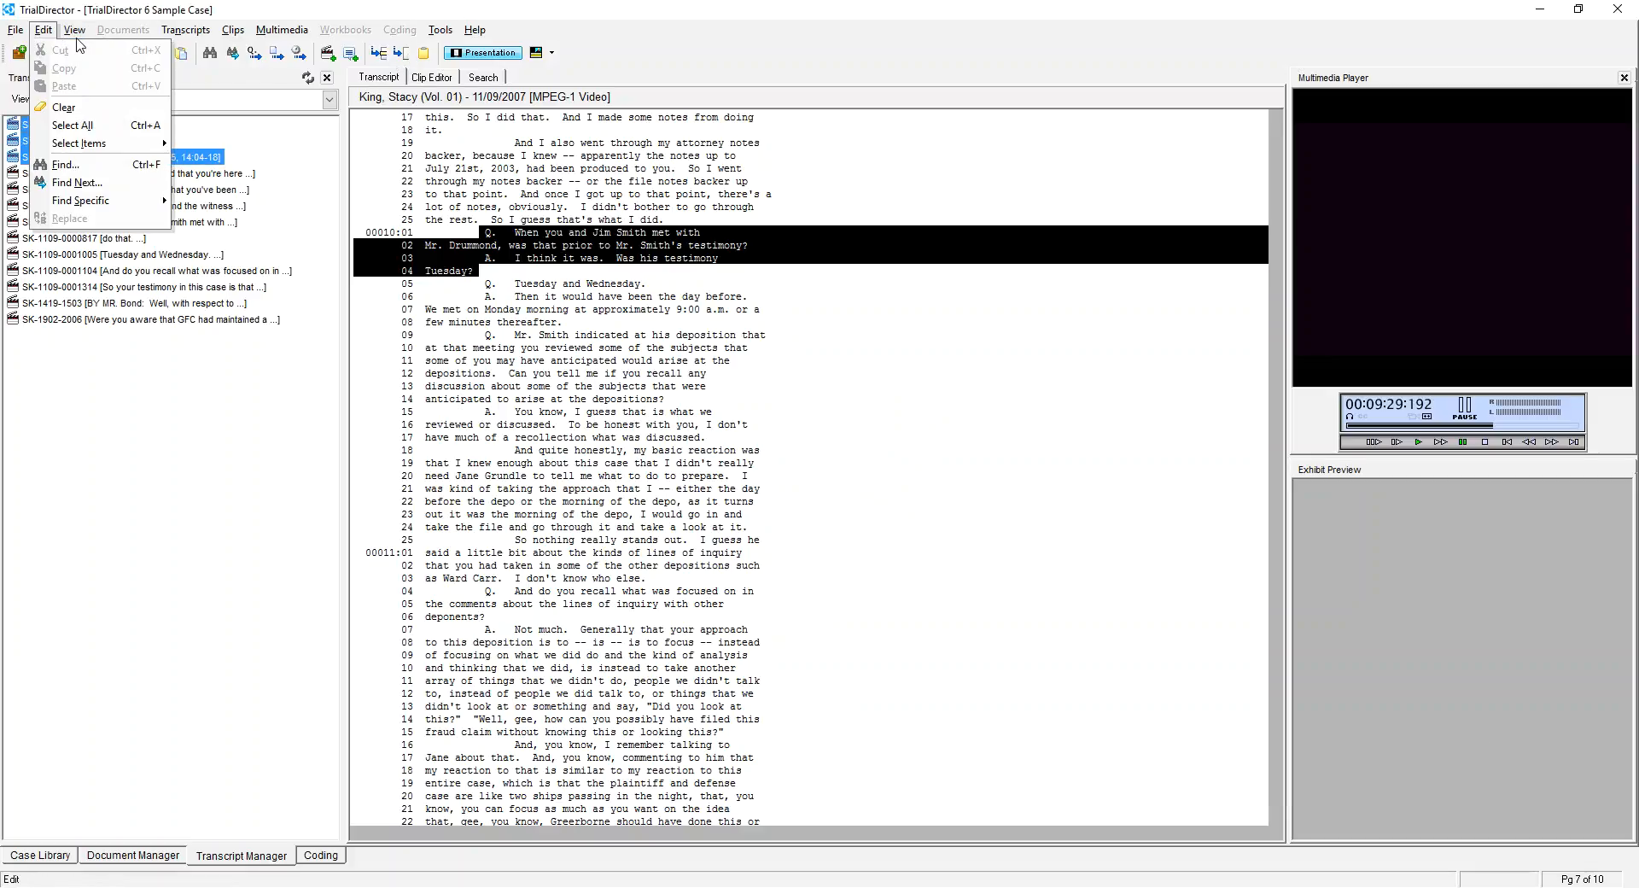
mouse_move(75, 30)
click(128, 204)
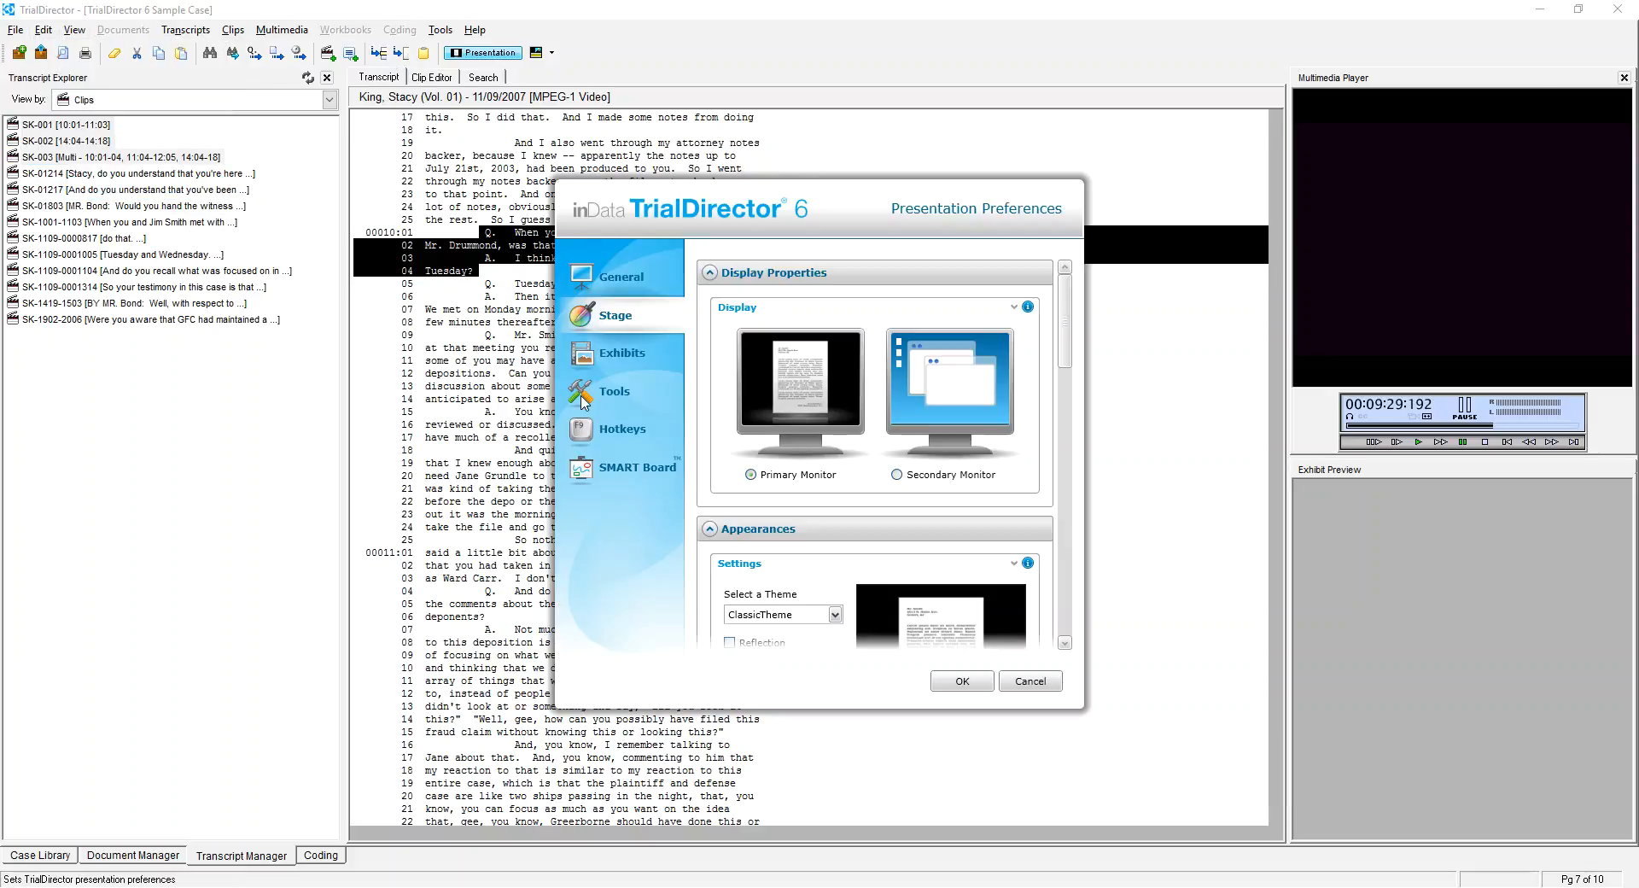
click(895, 473)
click(979, 688)
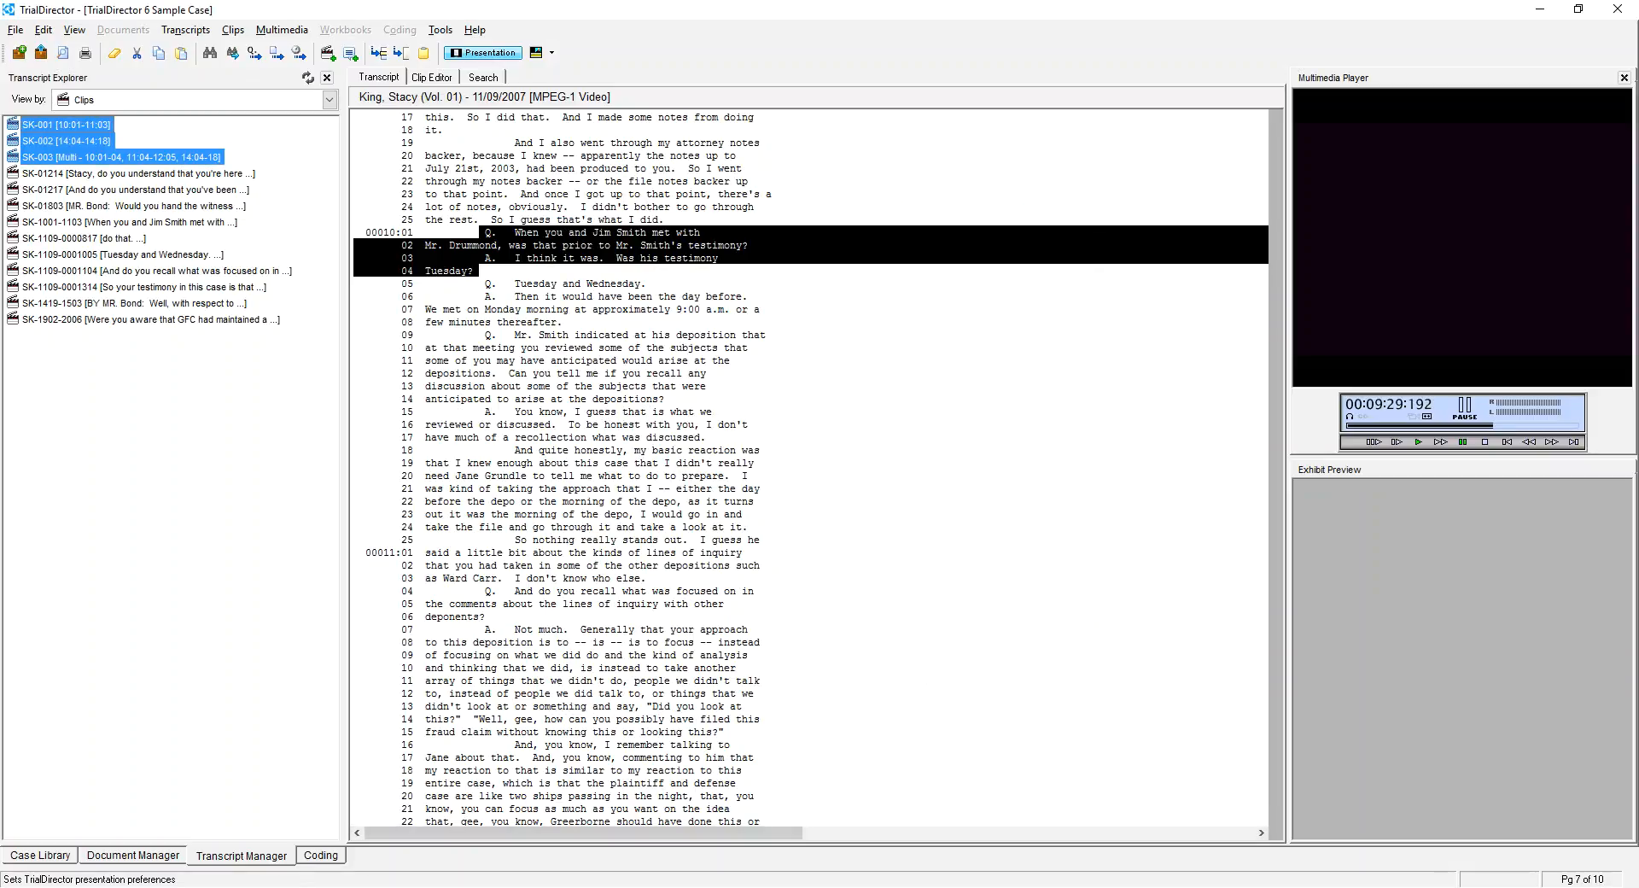
Start Presentation Mode again and move the floating presentation toolbar further down over the transcript.
click(493, 54)
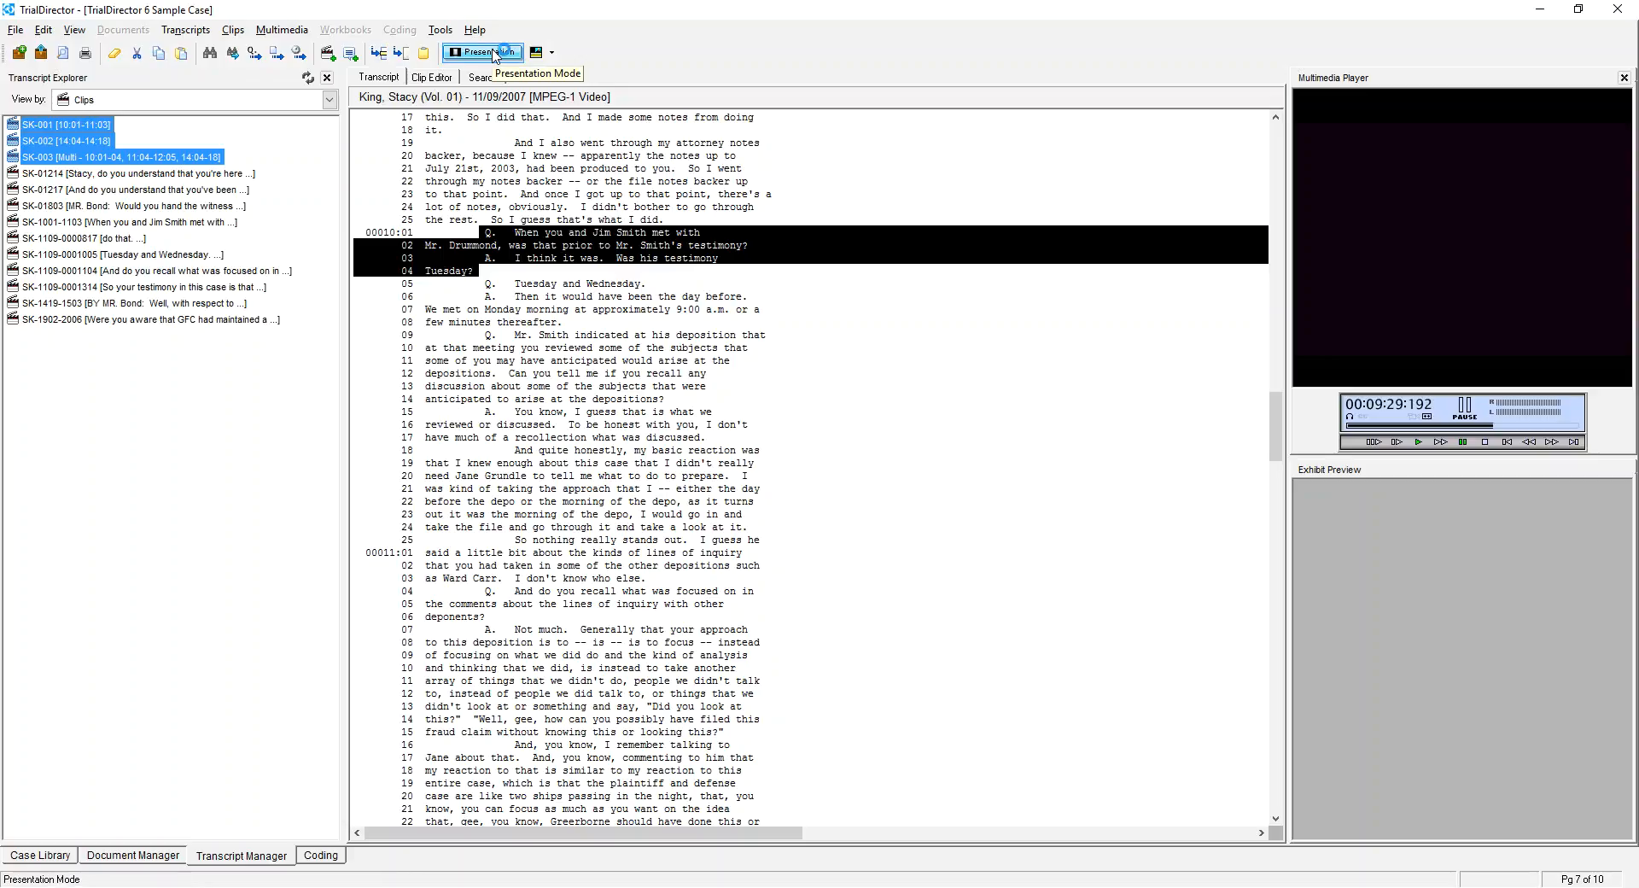
click(493, 54)
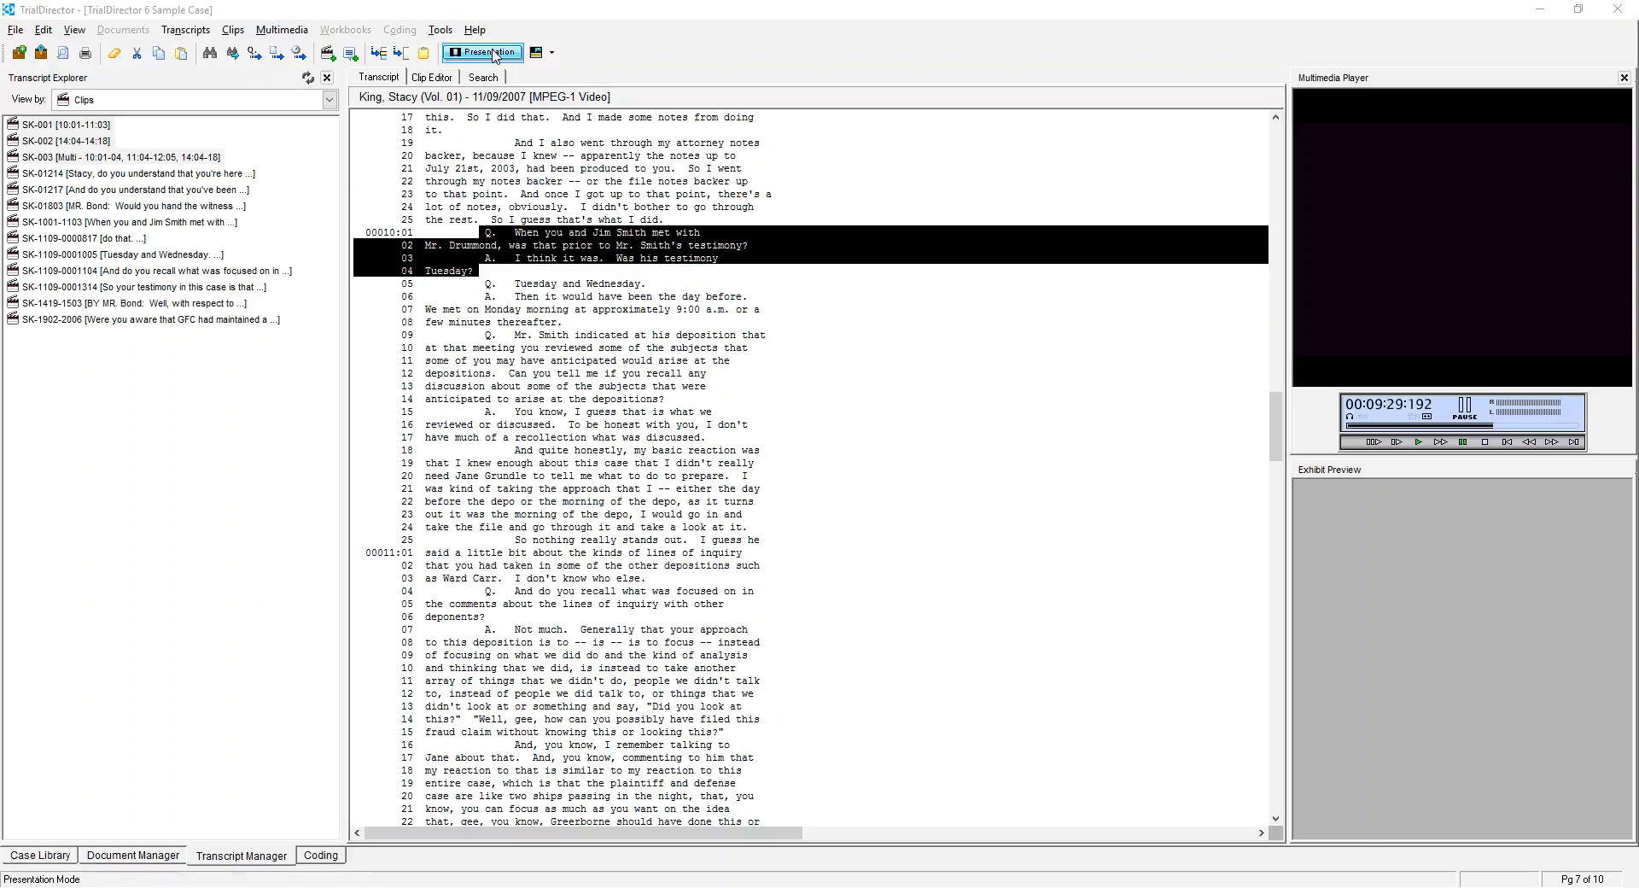
click(496, 55)
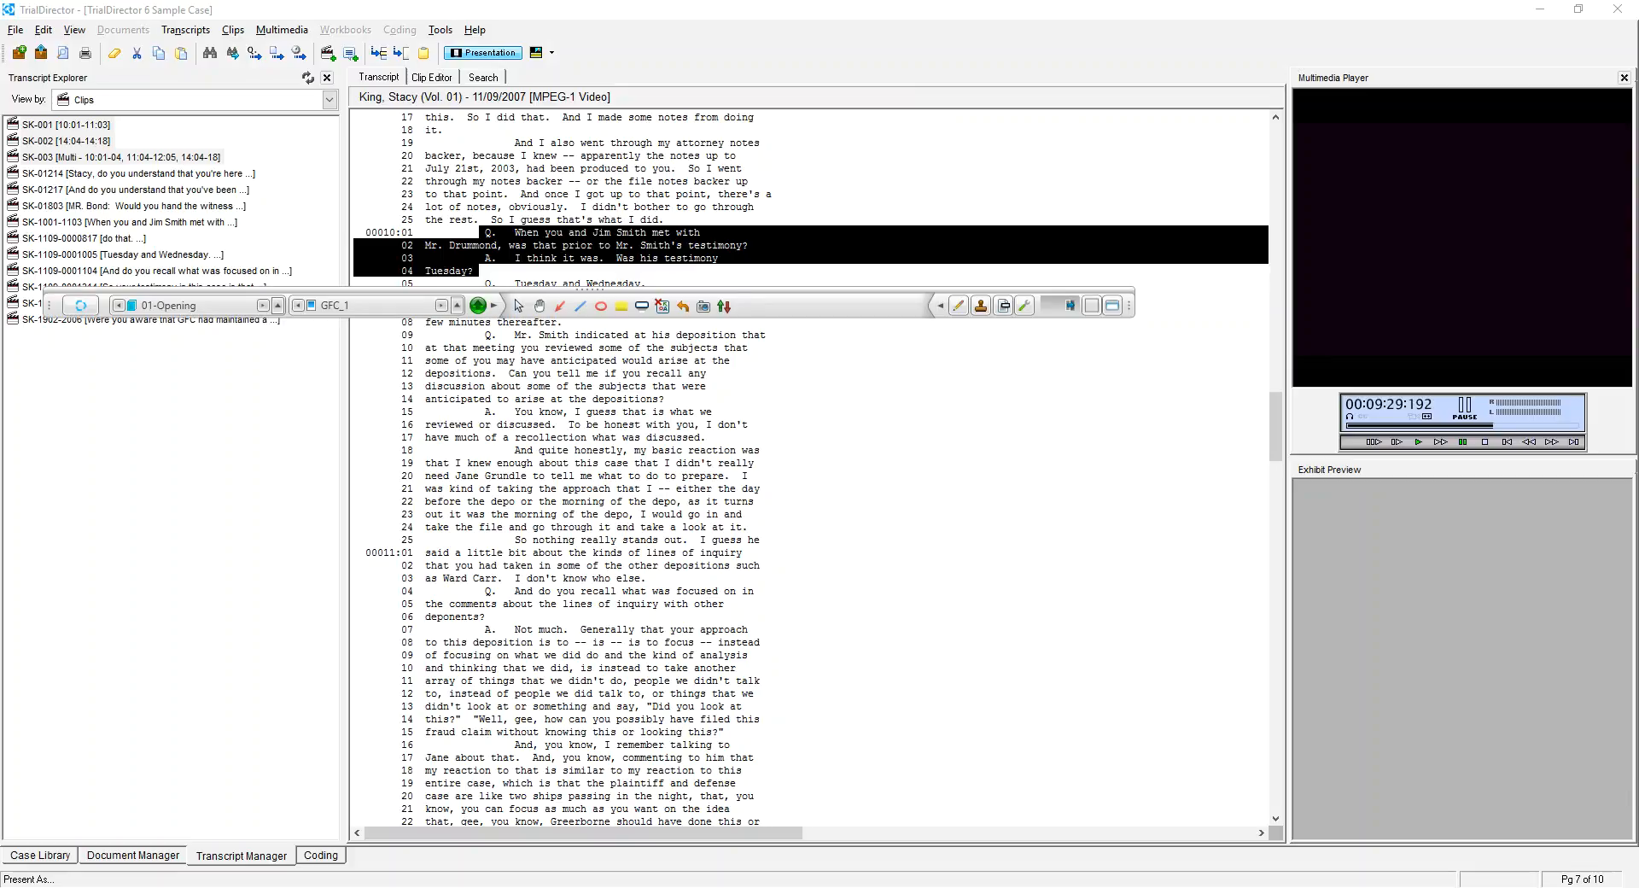
drag(779, 298, 850, 416)
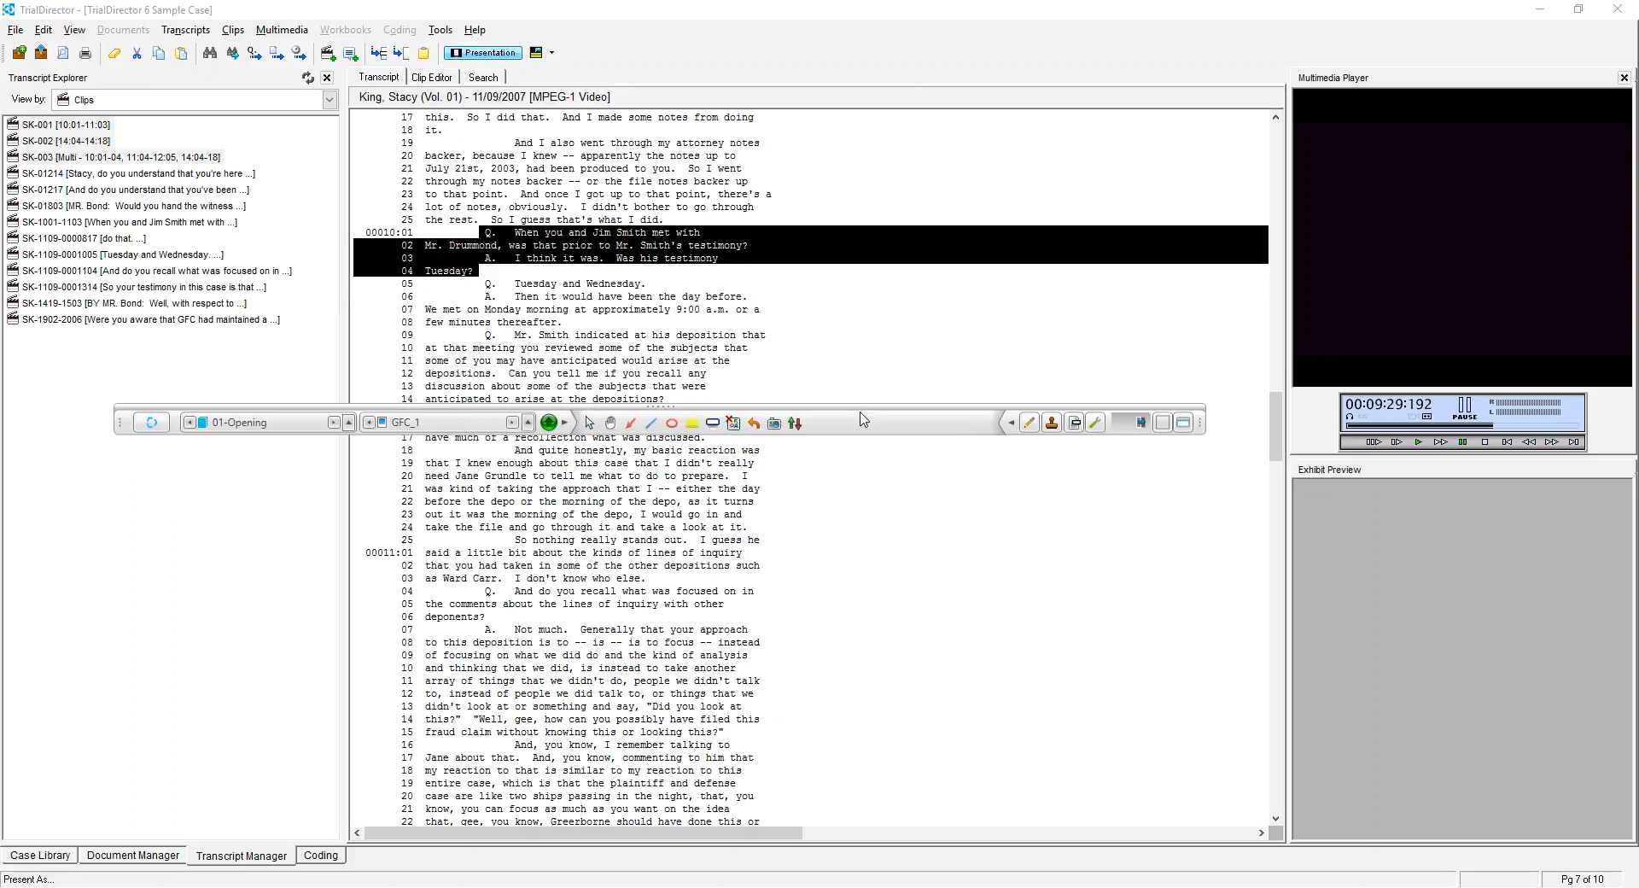
Expand the presentation toolbar into the full Presentation Tools, reposition them over the transcript, and call up an SK clip by its ID.
click(1182, 423)
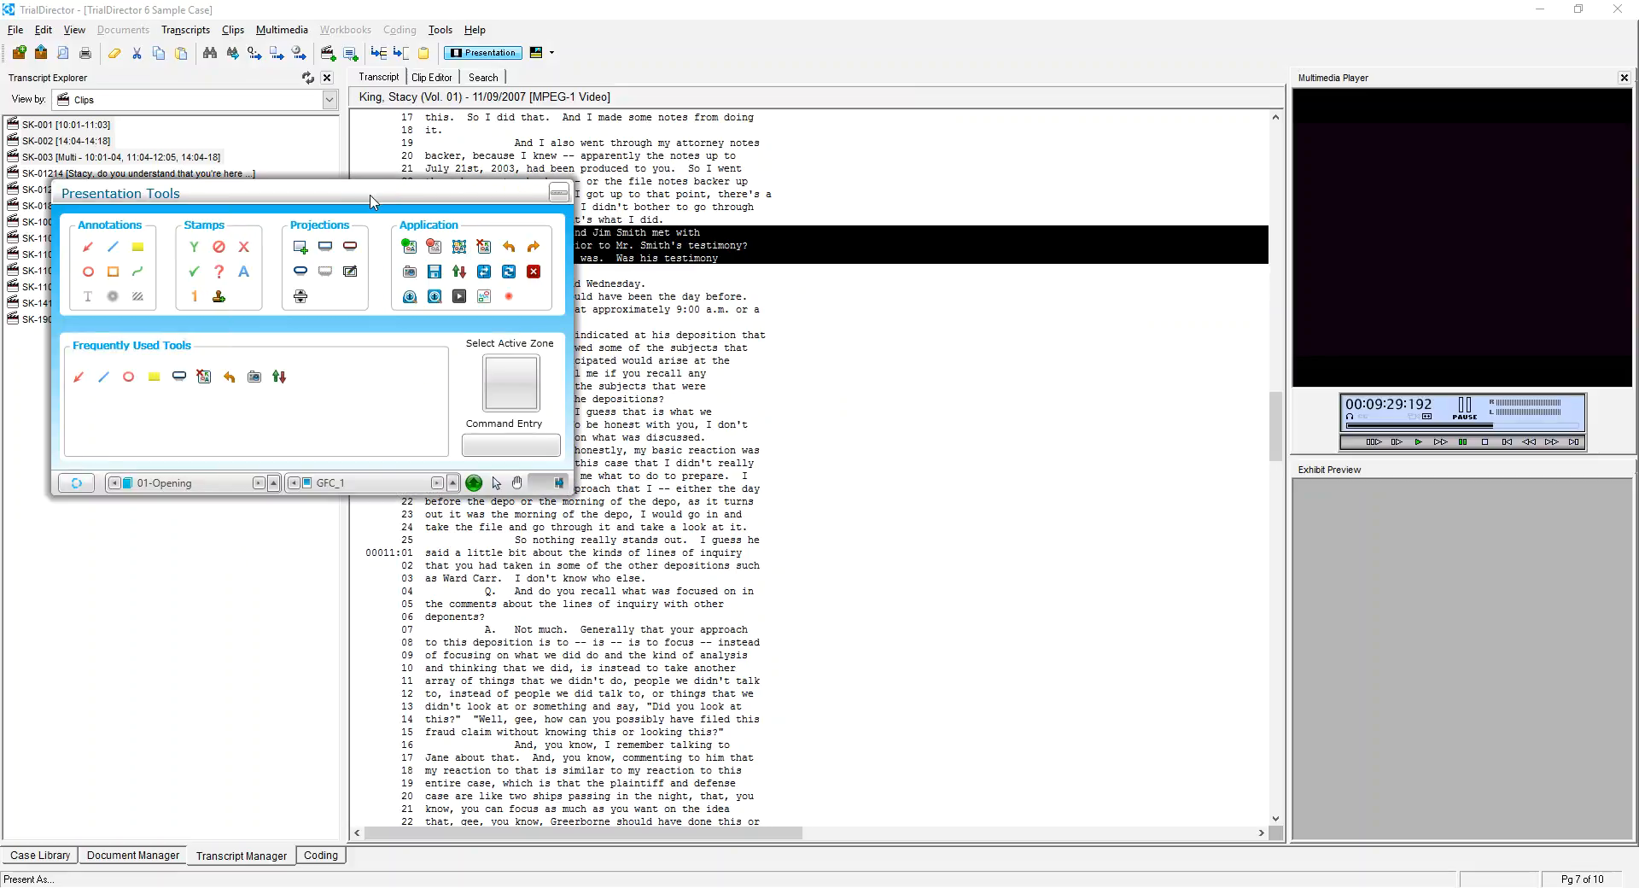
drag(371, 202, 1030, 353)
click(1129, 599)
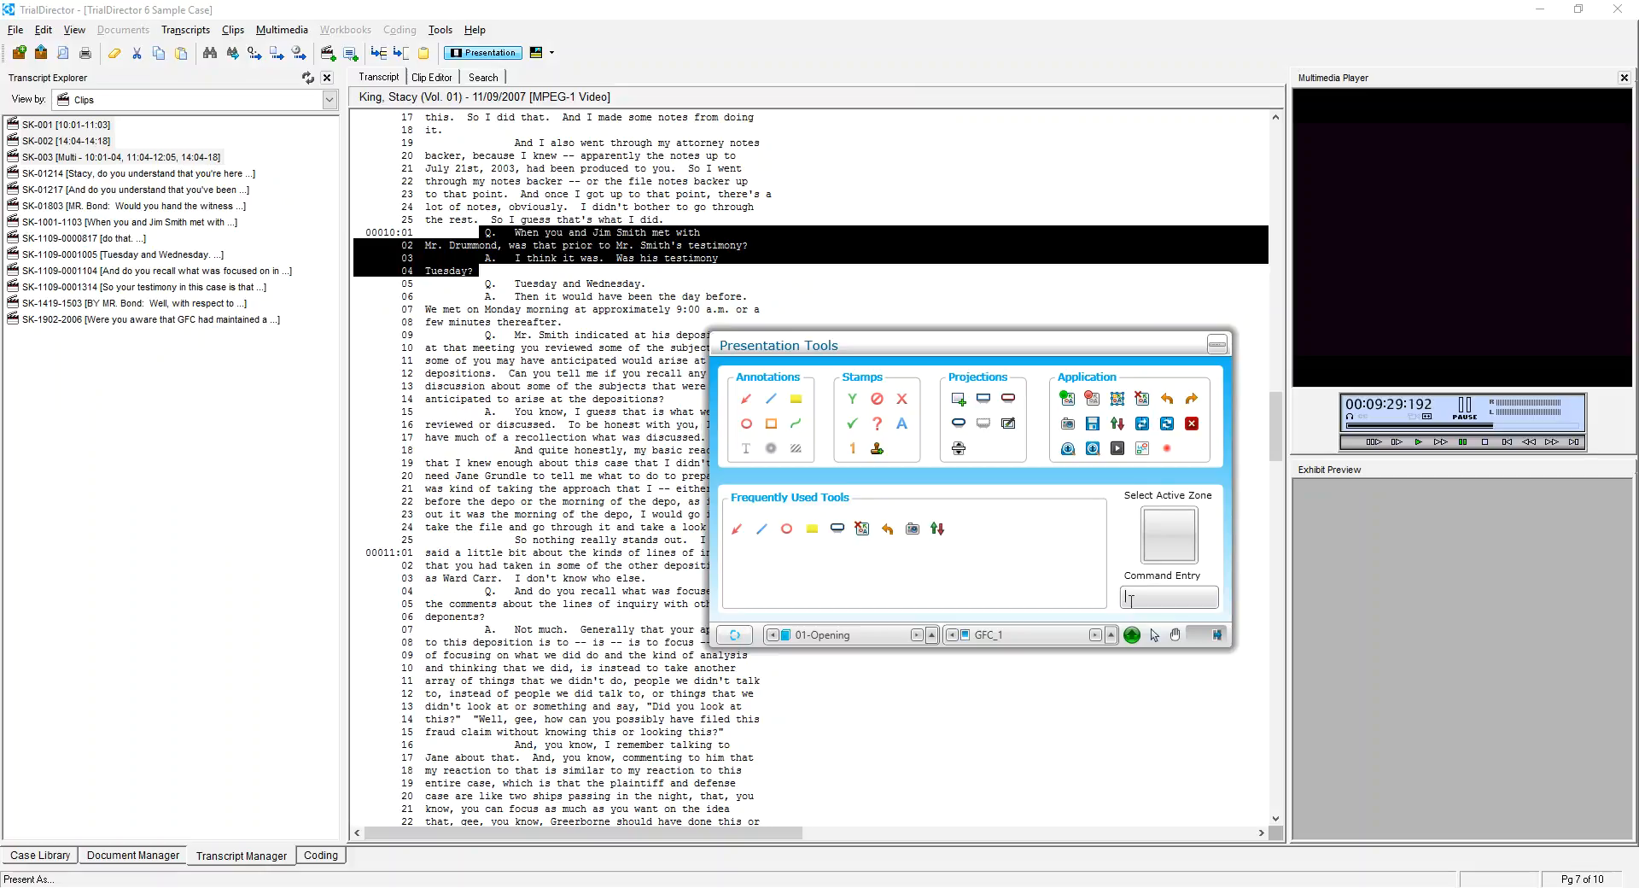
text(t)
text(x-003)
text(sk-001)
key(Return)
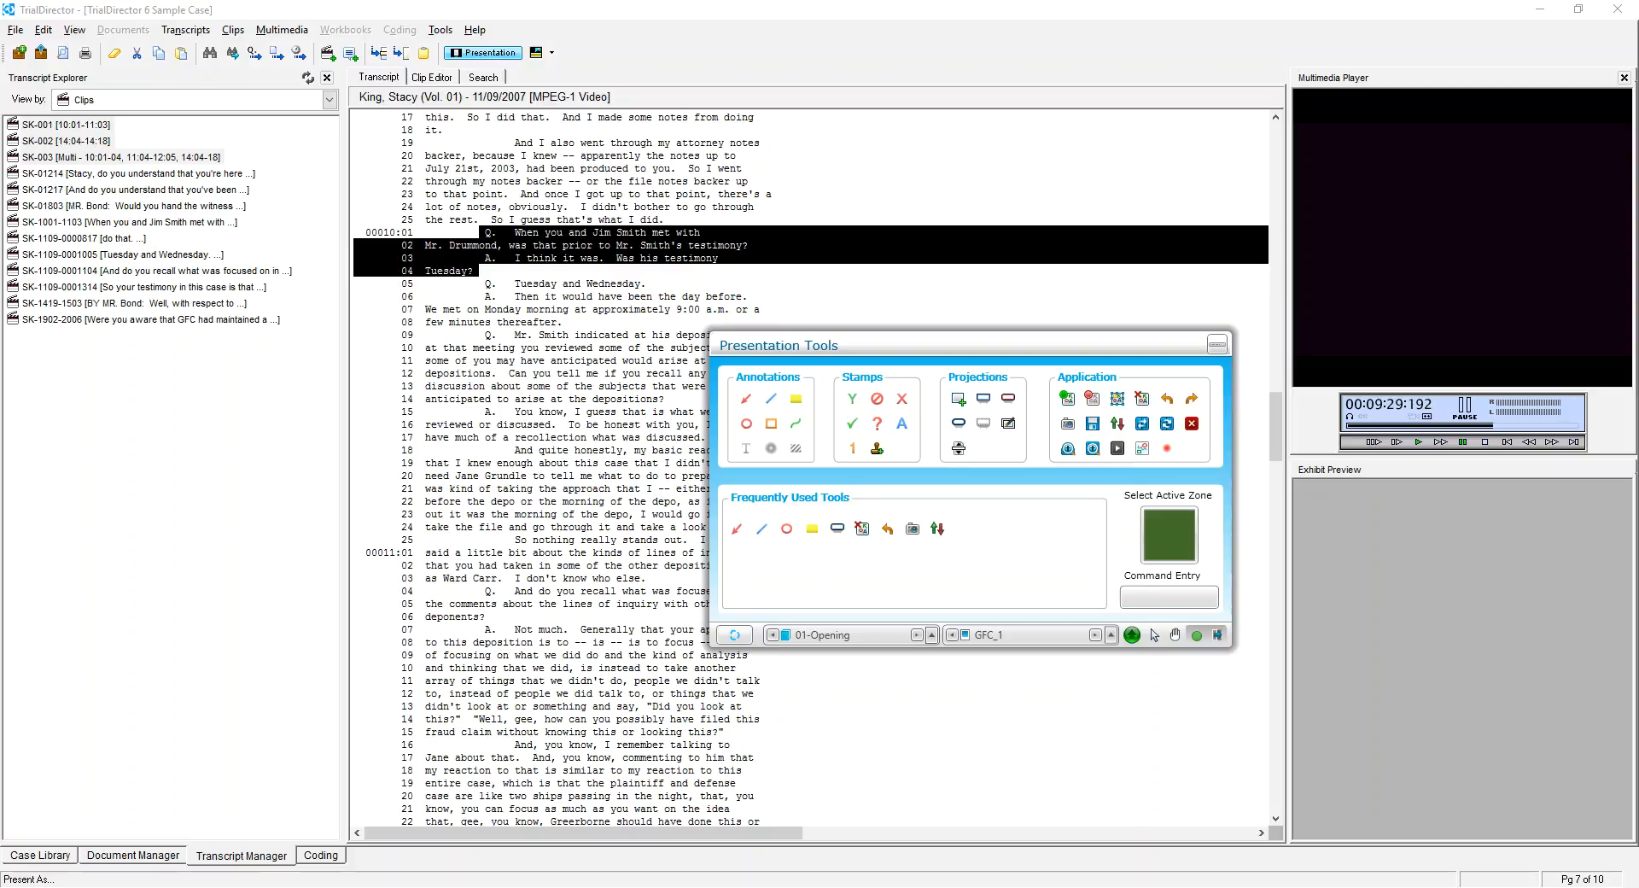
Display the media controller for the playing clip, pause playback, and move the controller below the Presentation Tools.
click(1117, 448)
drag(991, 359, 1018, 535)
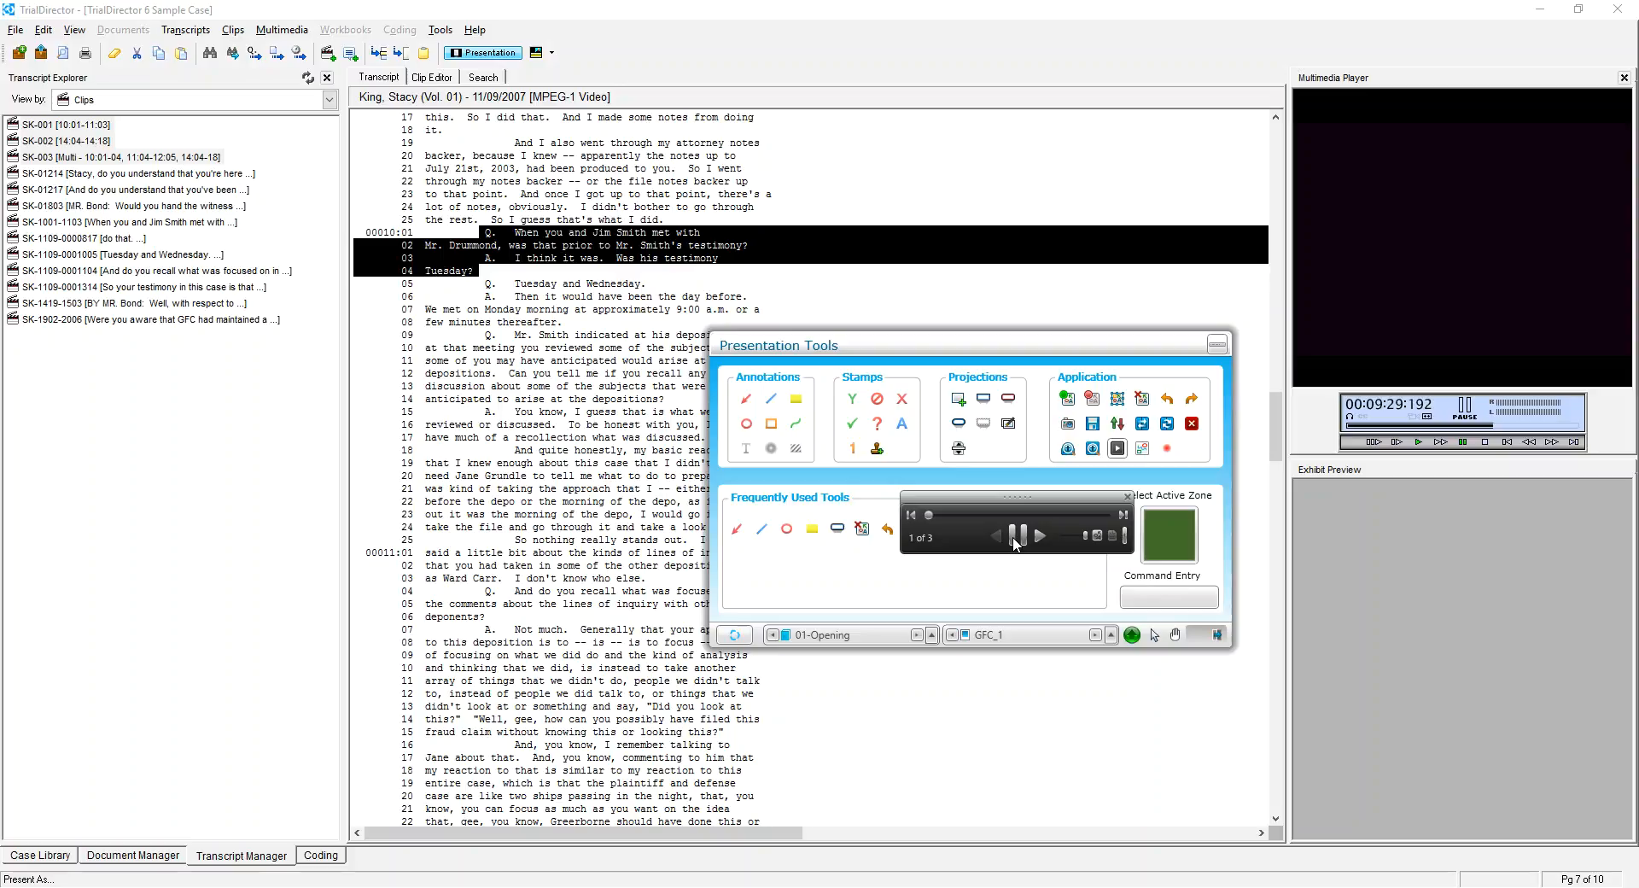
click(1015, 538)
drag(1019, 494, 979, 640)
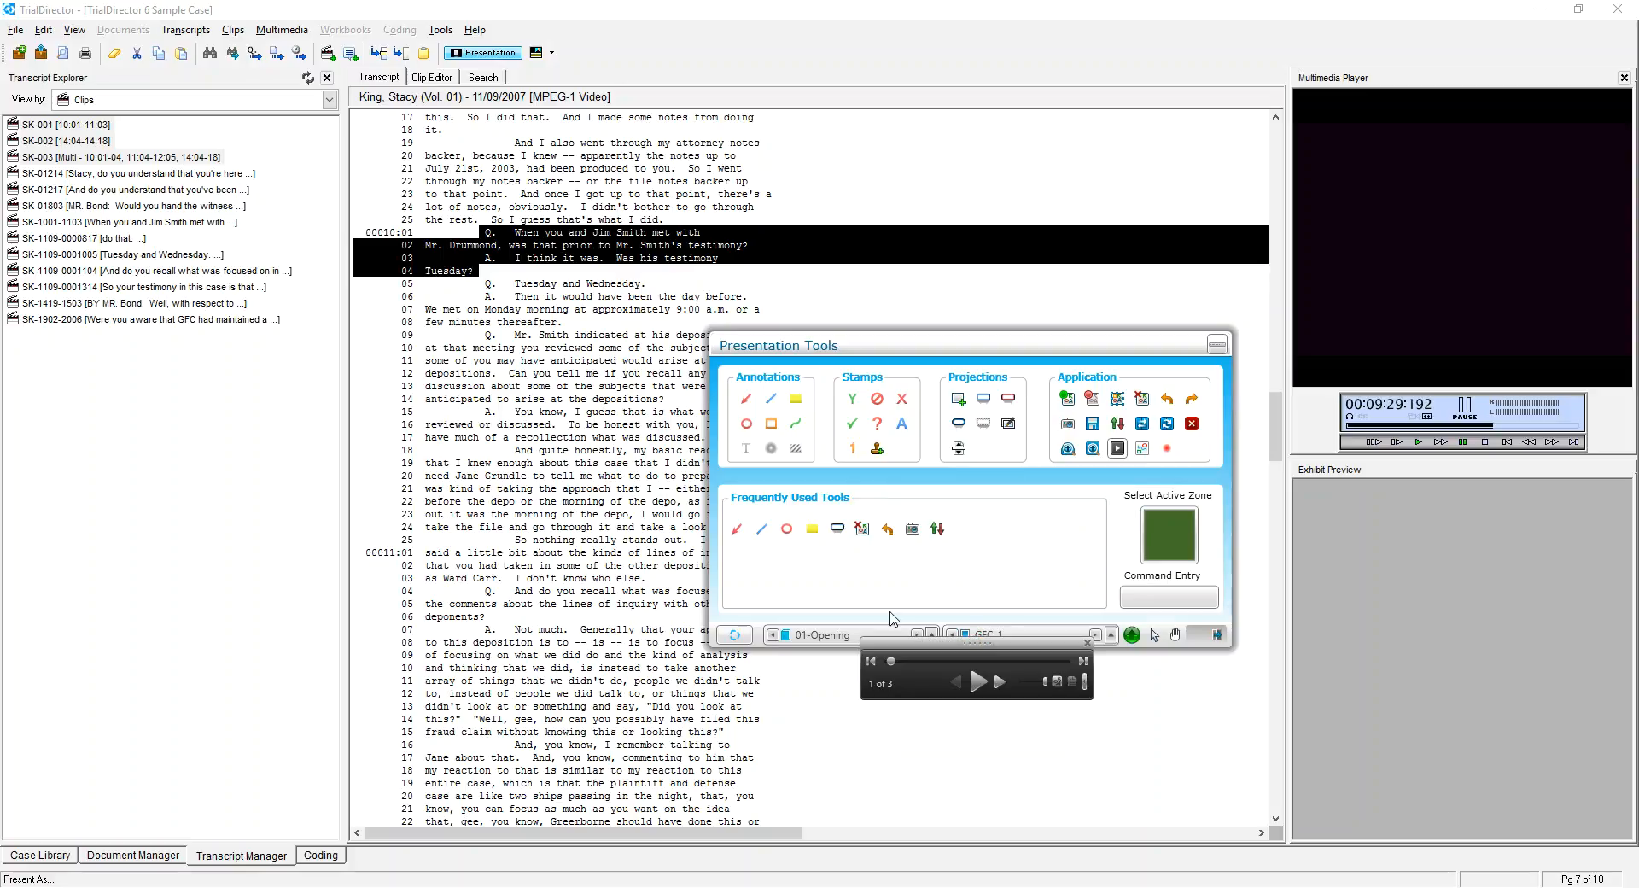
Select the highlight tool, clear the clip from the stage, and try to call up exhibit tx200 by its ID.
click(811, 529)
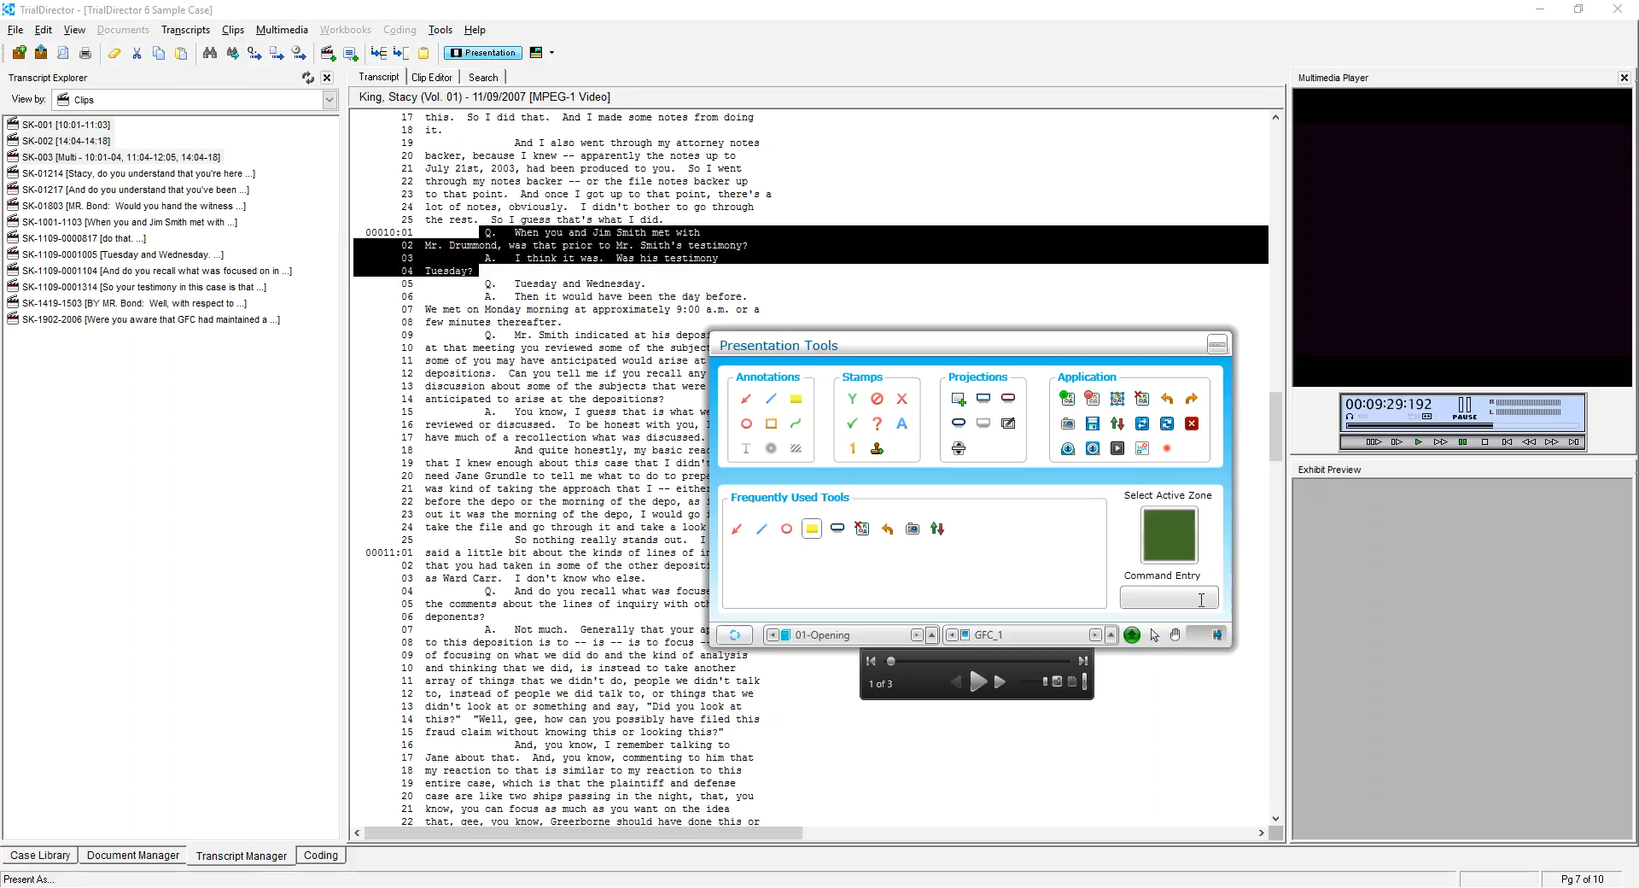
click(1194, 425)
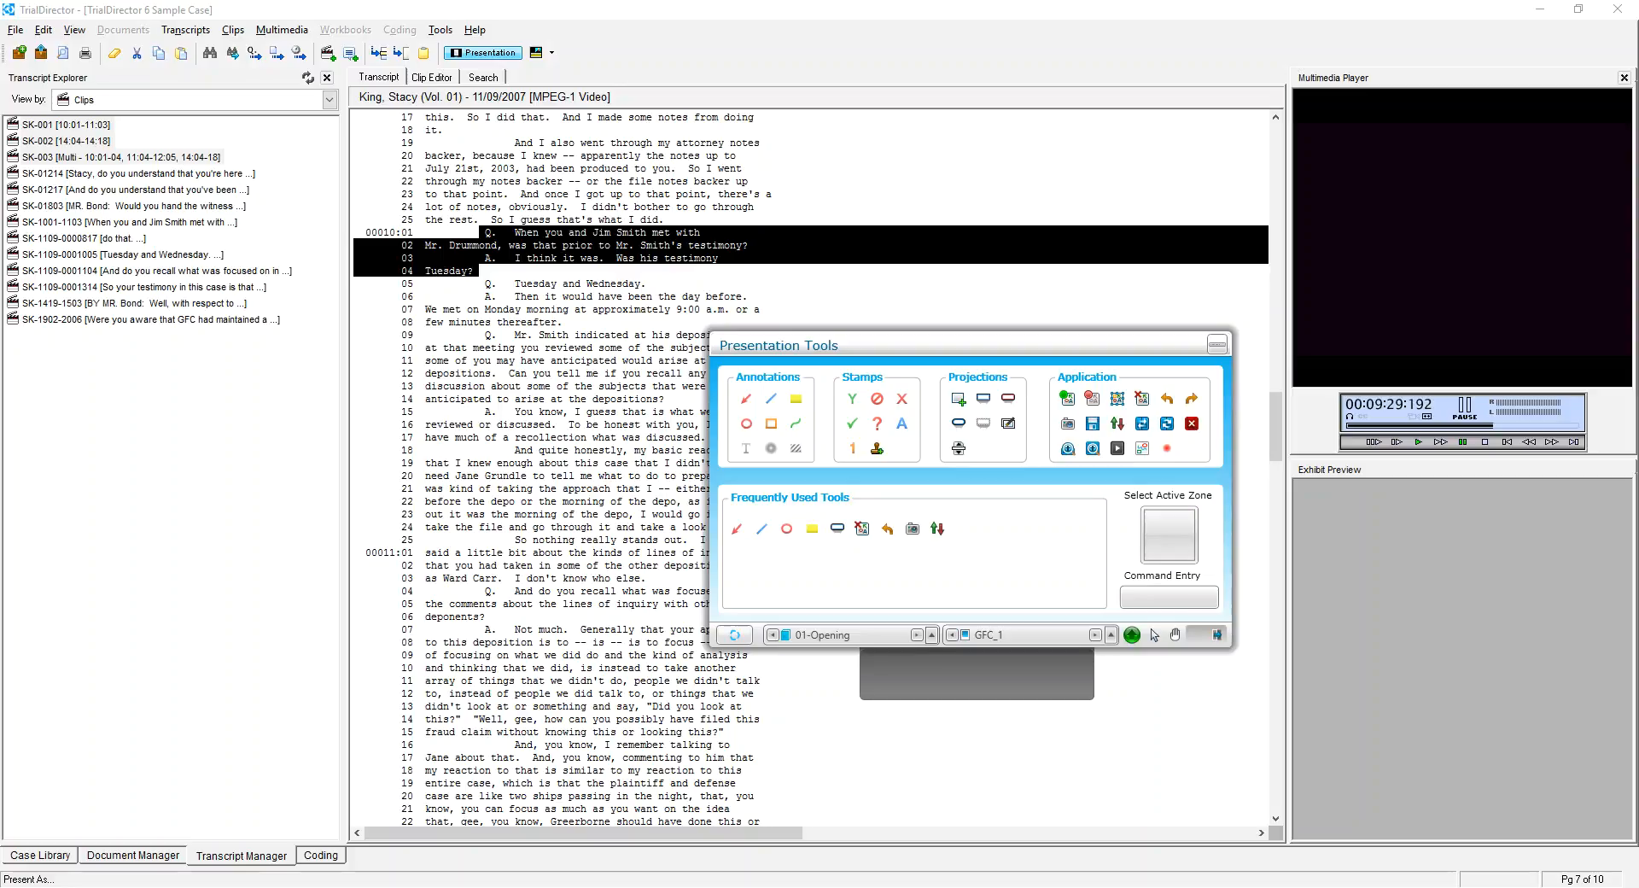
text(tx200)
key(Return)
Look up the exhibit IDs in the Case Library and call up exhibit TX0201 on the presentation stage.
click(55, 856)
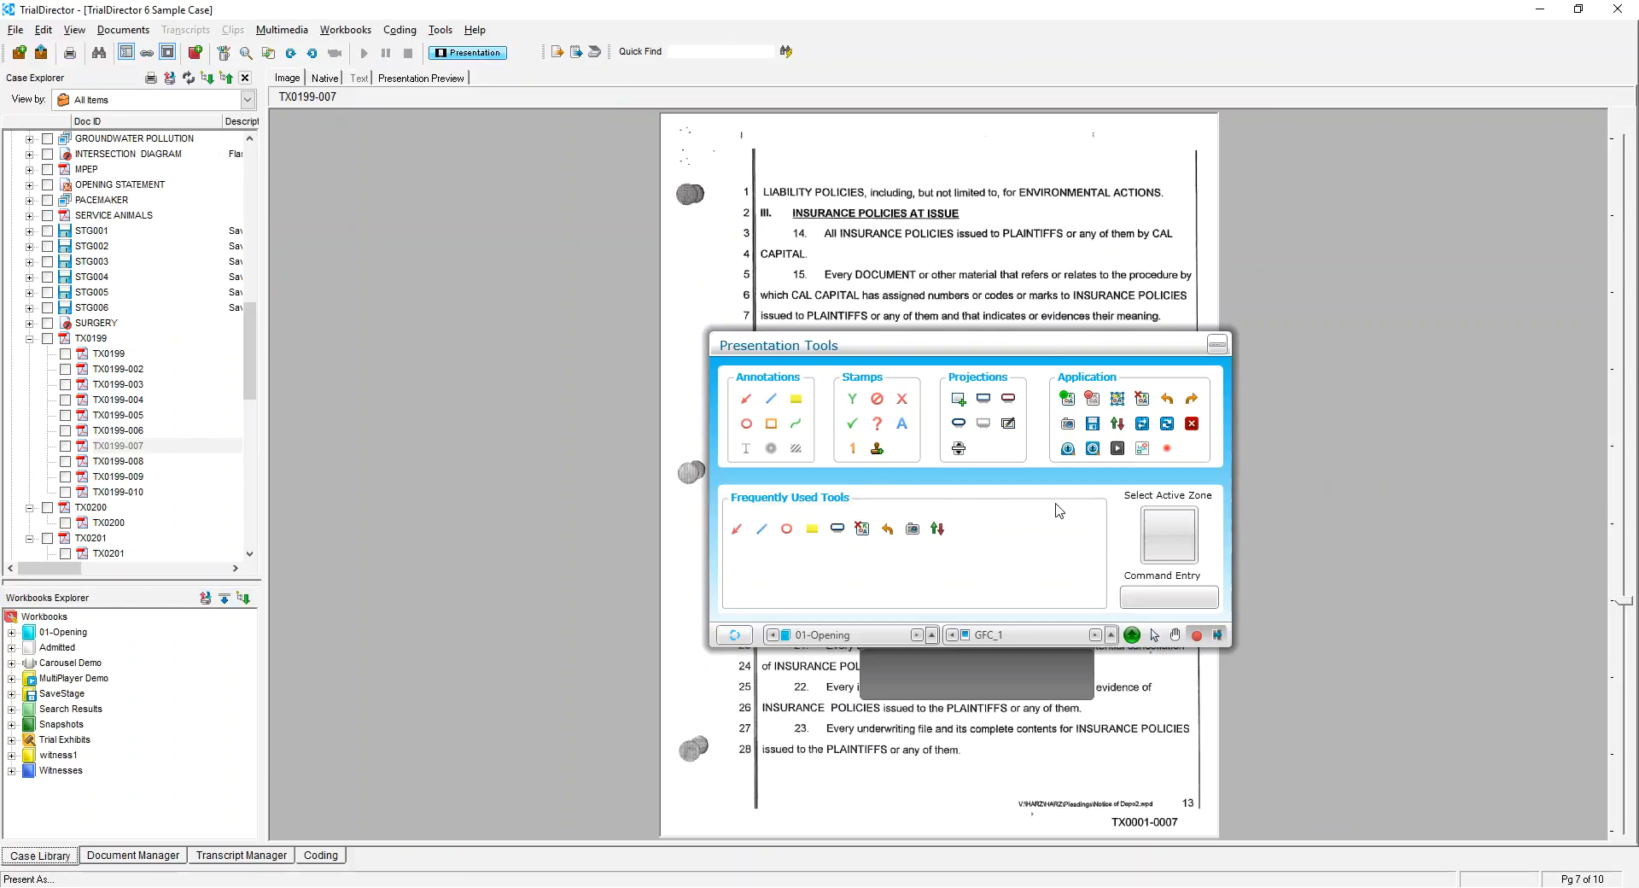
click(1169, 601)
text(t)
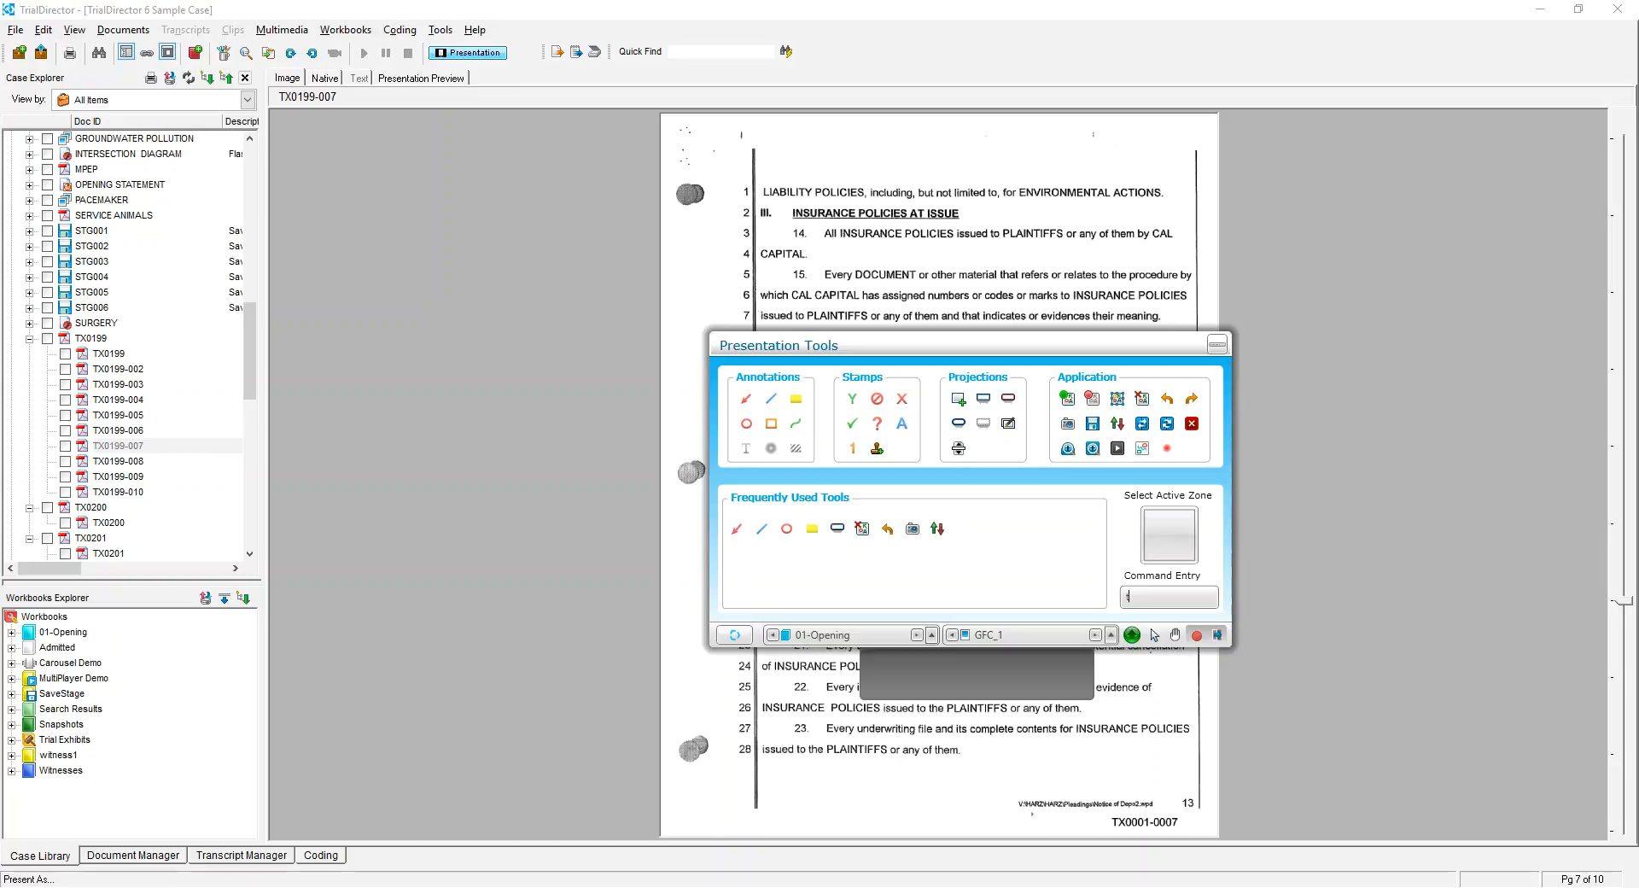
text(x0201)
key(Return)
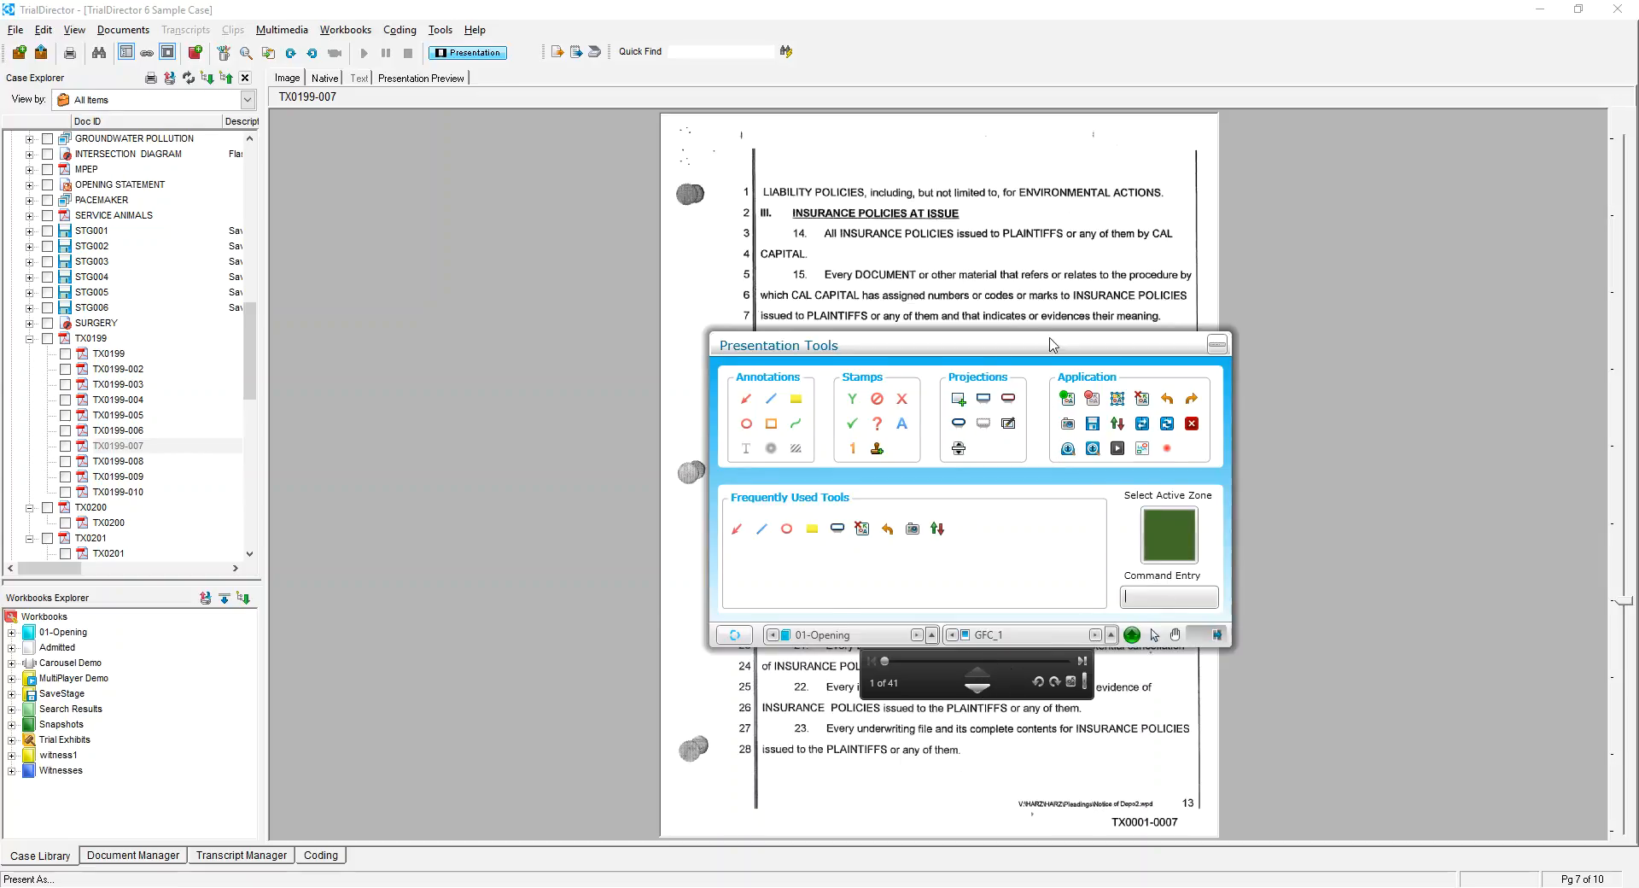
Move the Presentation Tools clear of the media controller and advance exhibit TX0201 to page 19.
drag(1049, 341, 828, 234)
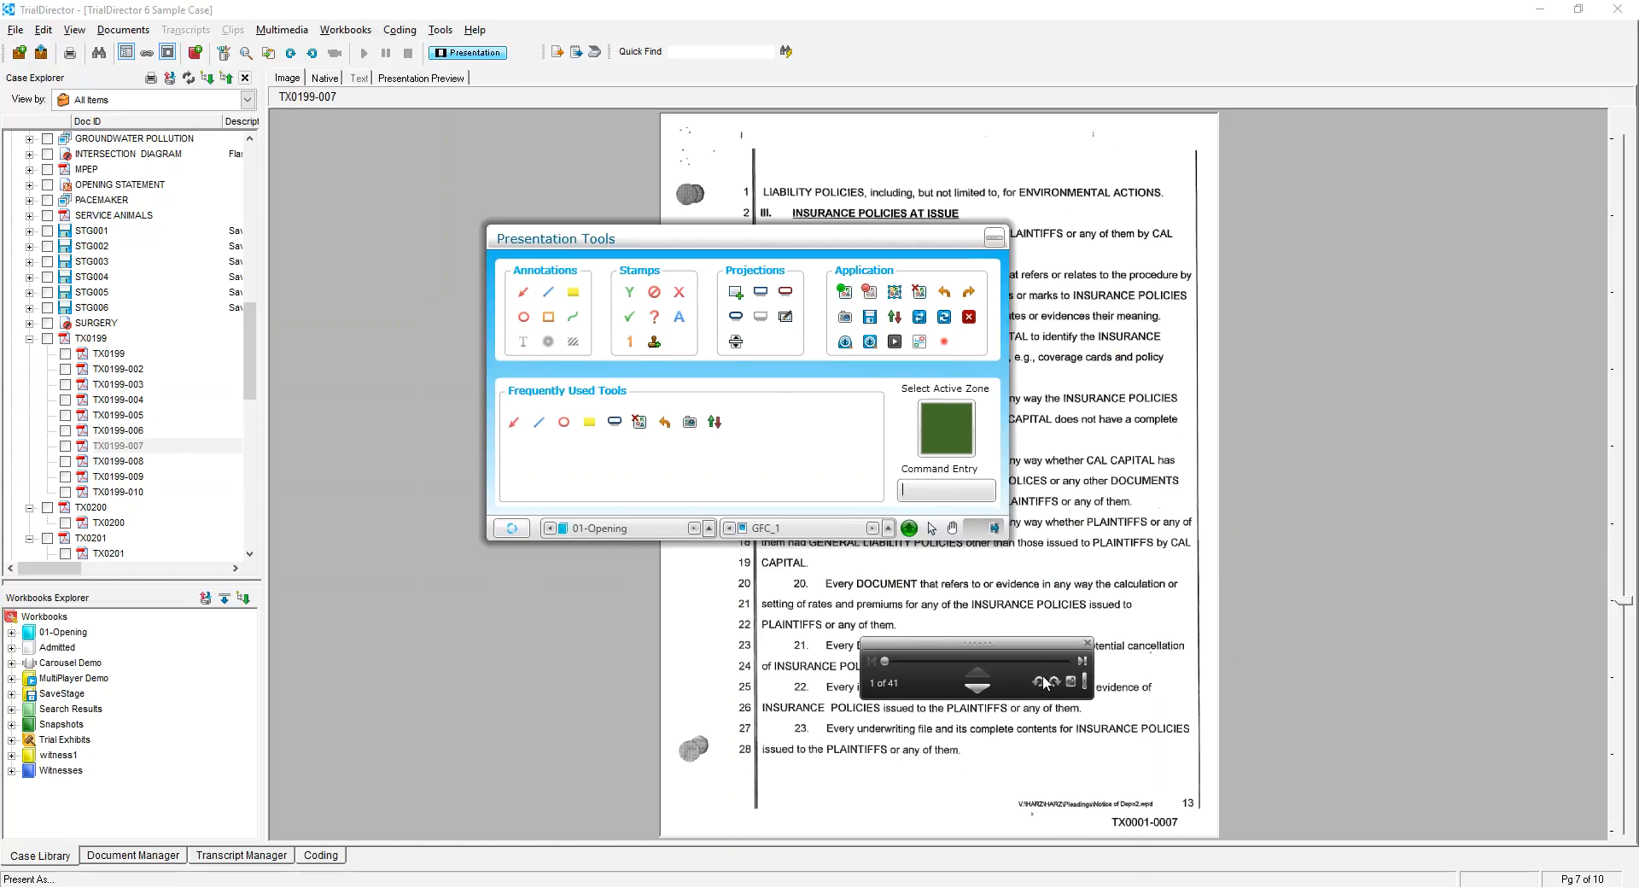
click(977, 688)
click(976, 690)
drag(895, 660, 967, 661)
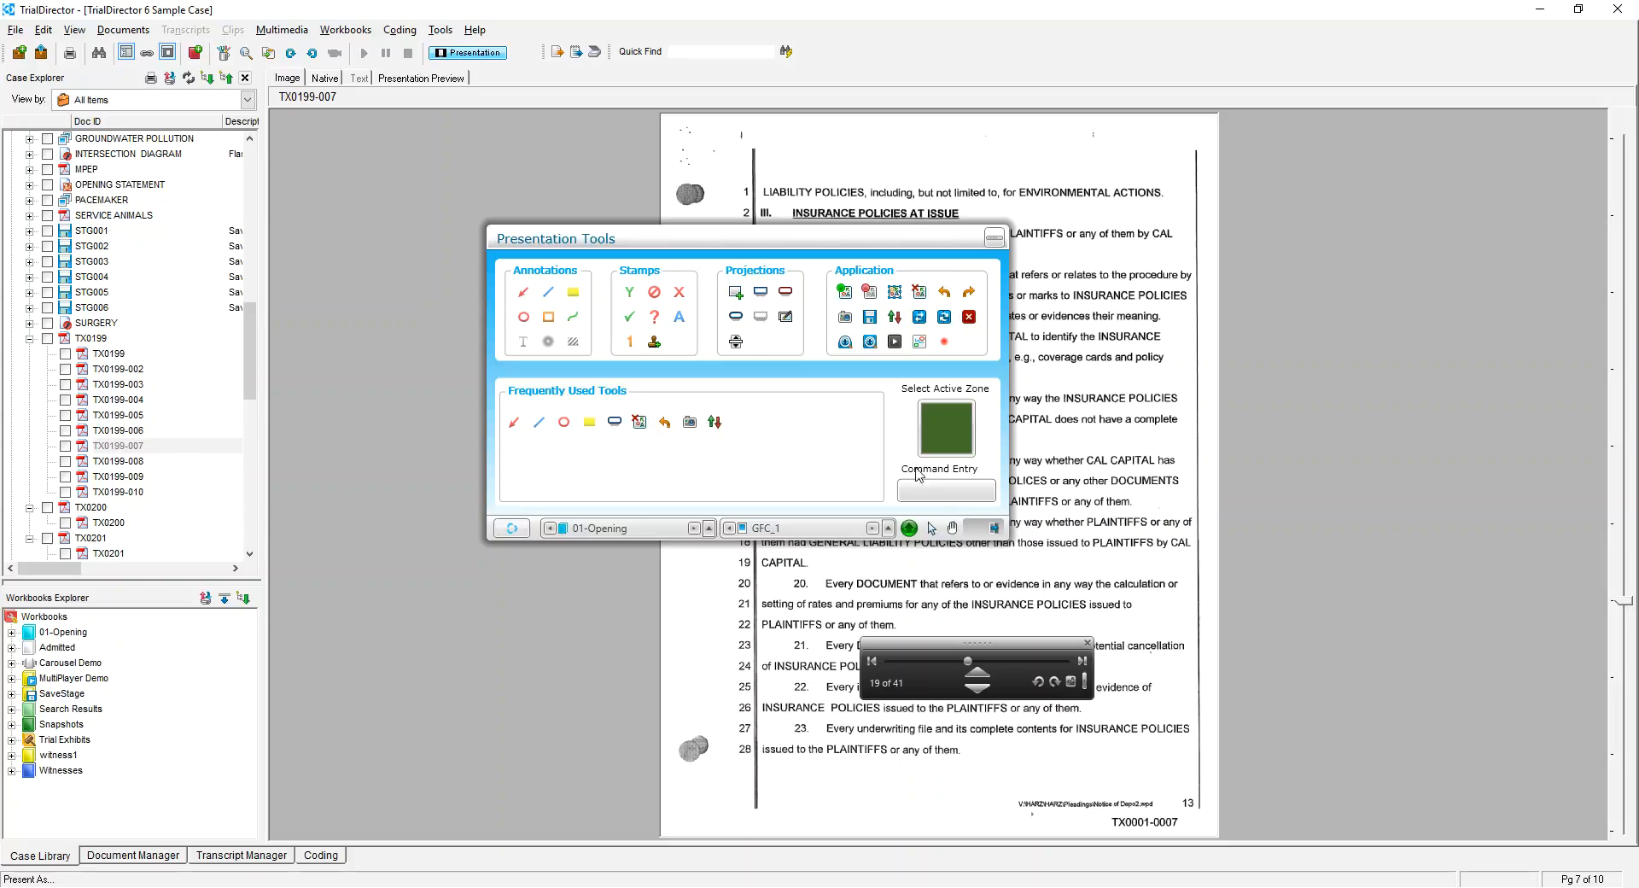
click(1014, 690)
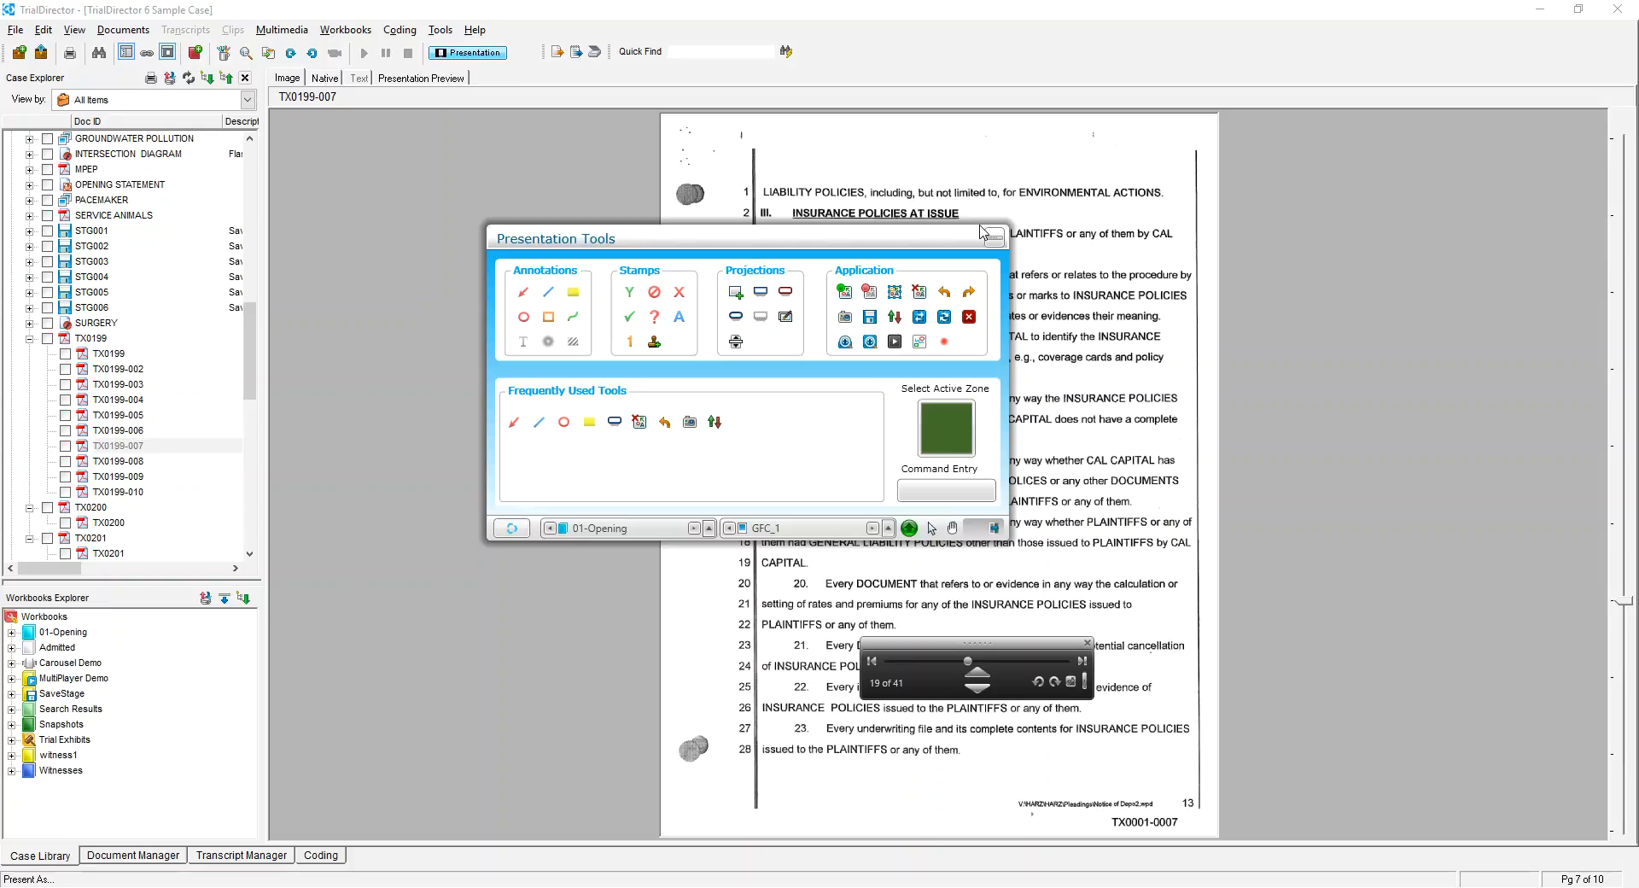
Exit Presentation Mode and return to the Transcript Manager.
click(523, 530)
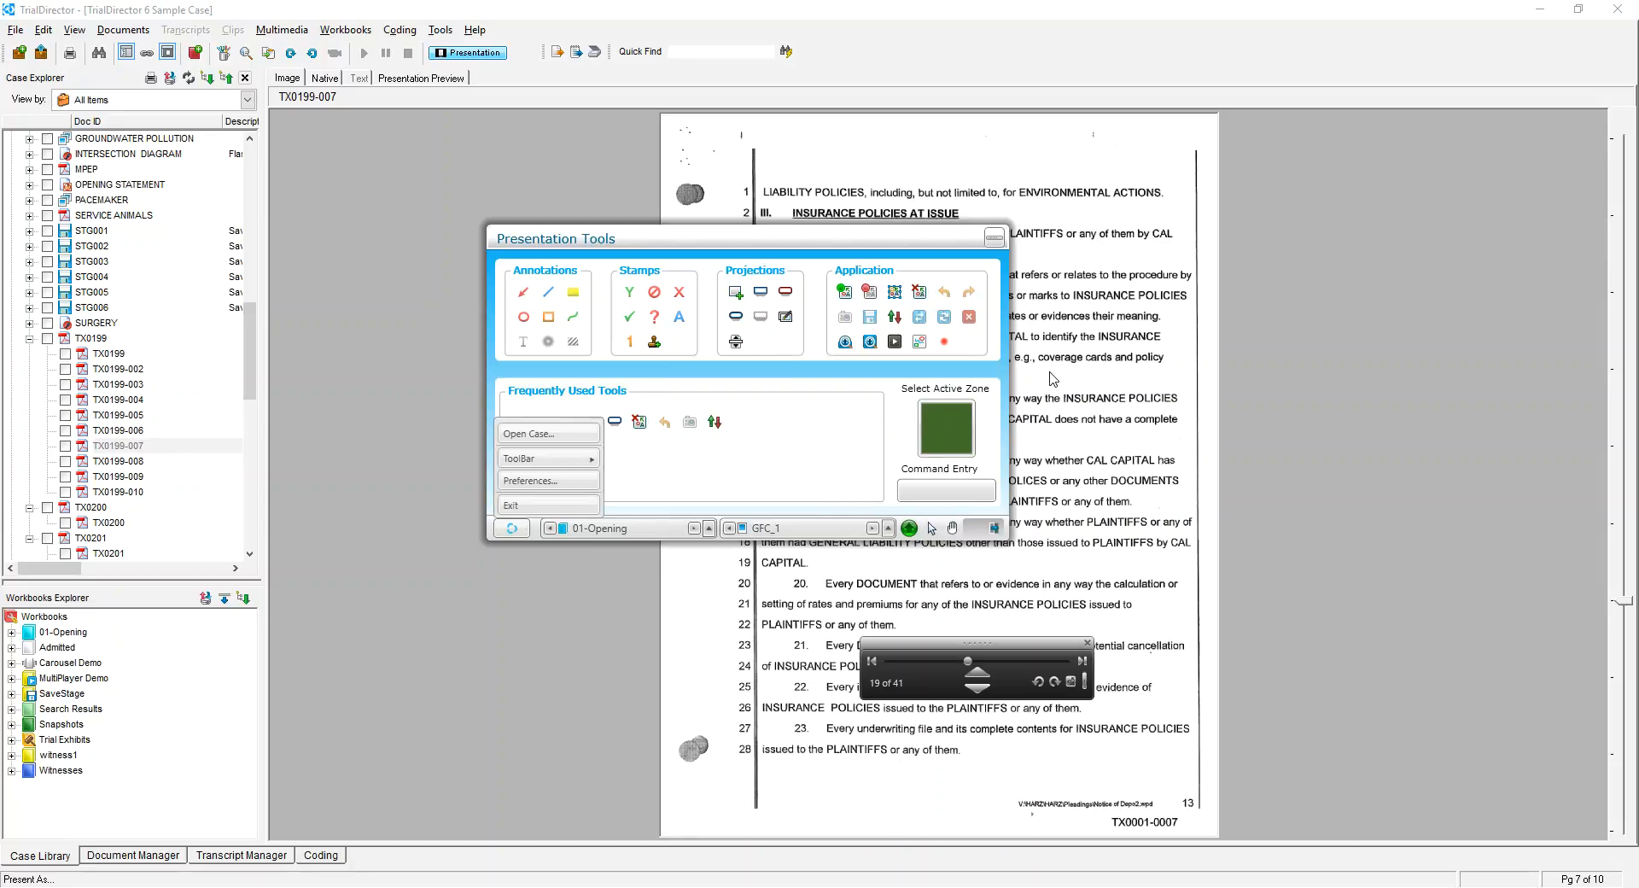
click(523, 507)
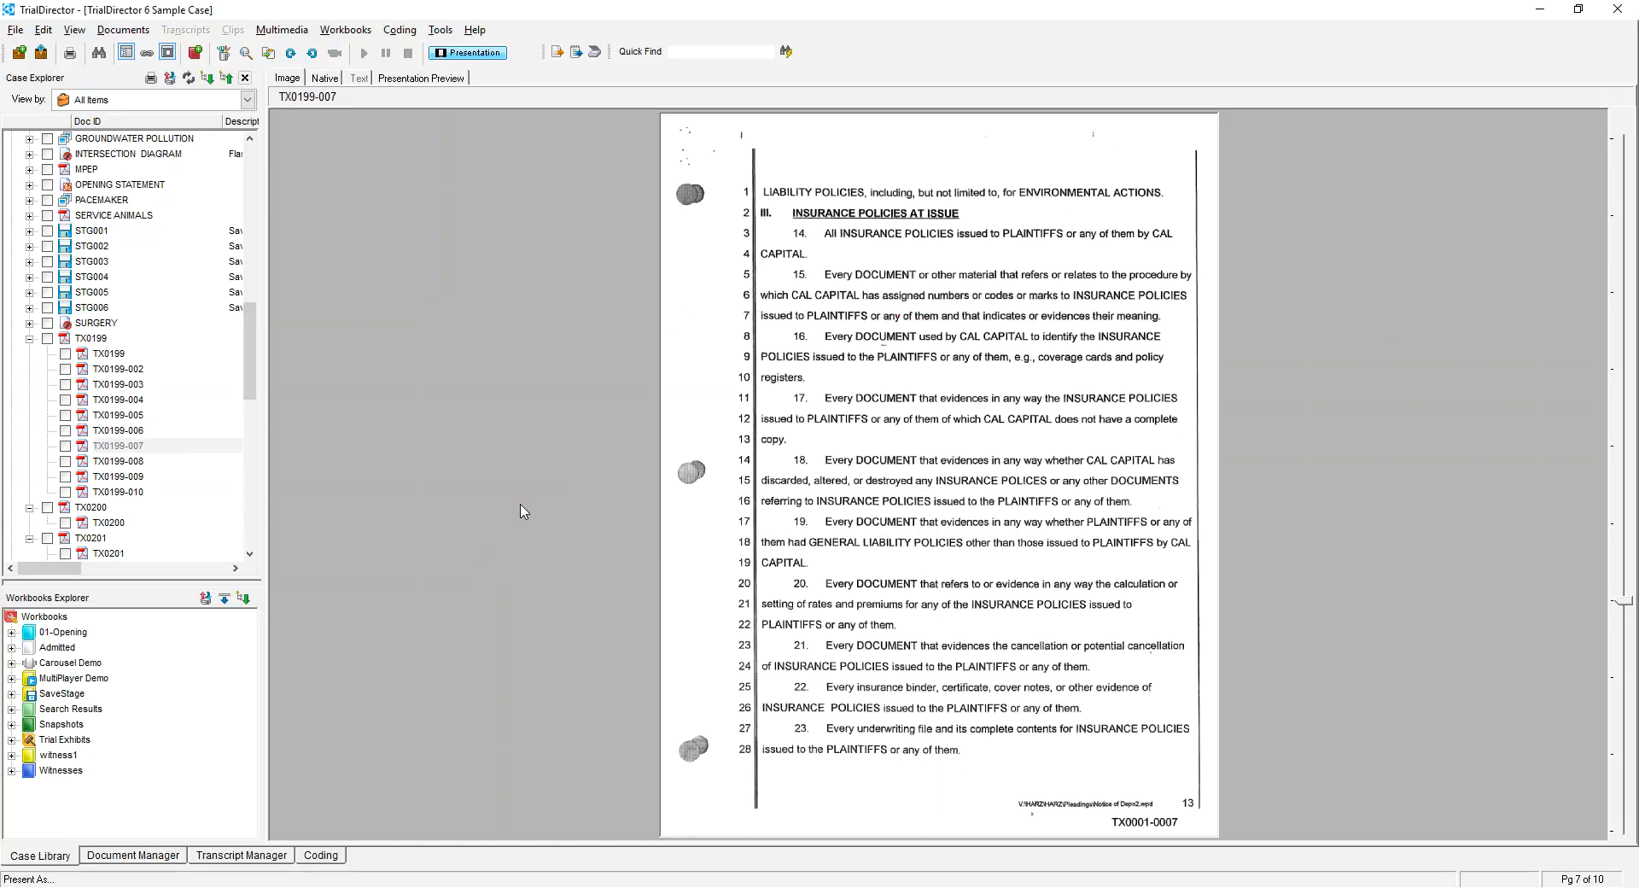
click(225, 855)
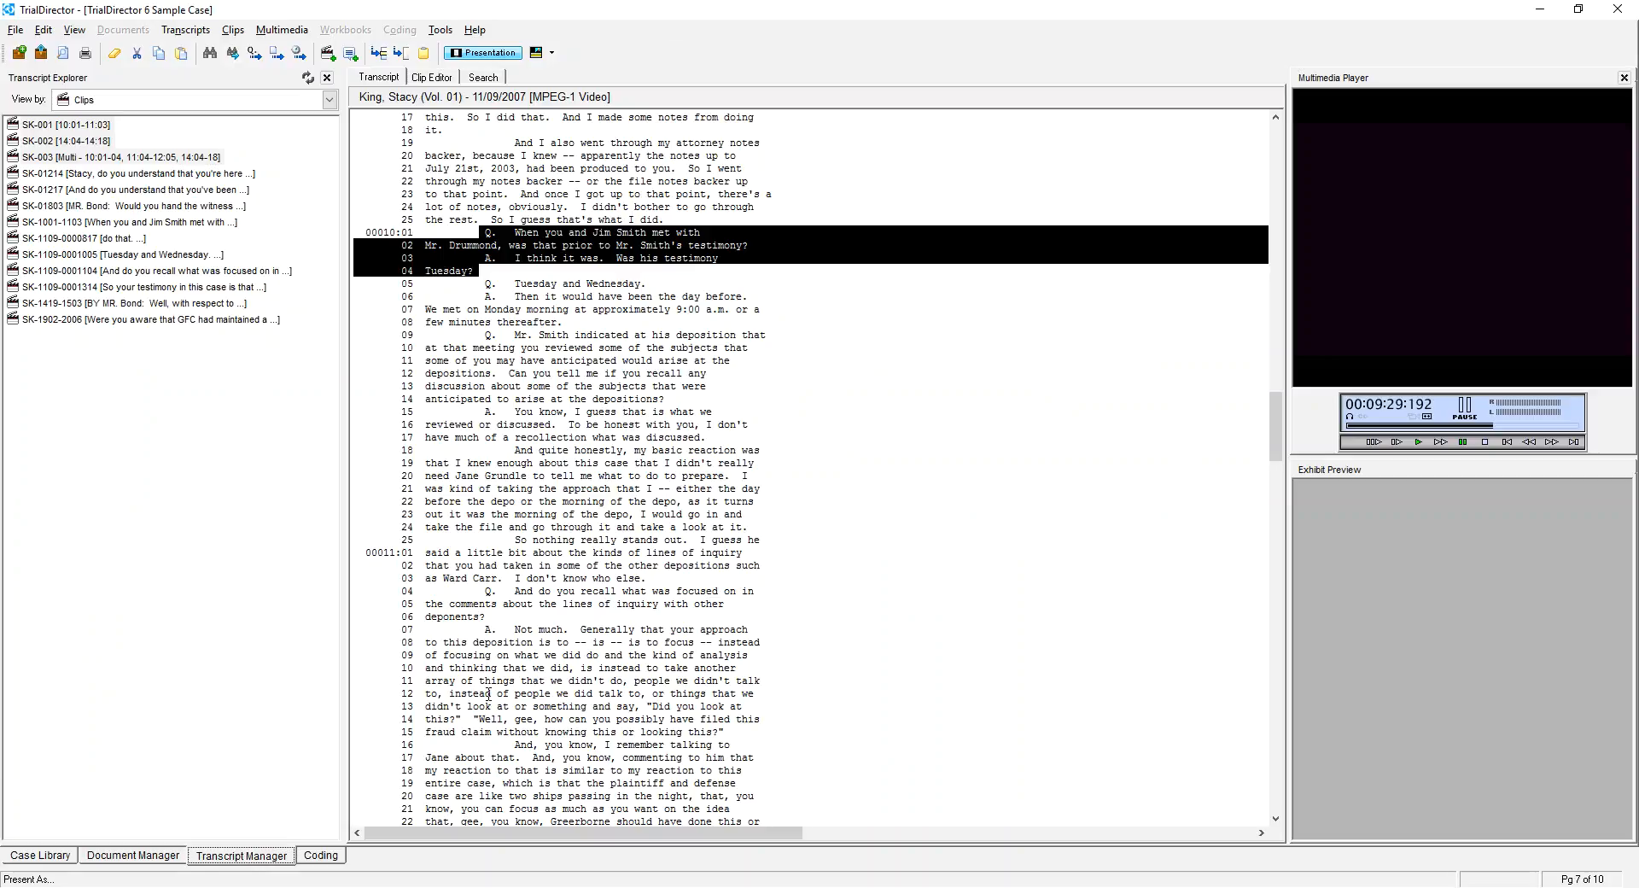
Create a new clip from lines 12:17 to 12:24 of the deposition transcript.
click(605, 475)
scroll(473, 535, down, 2)
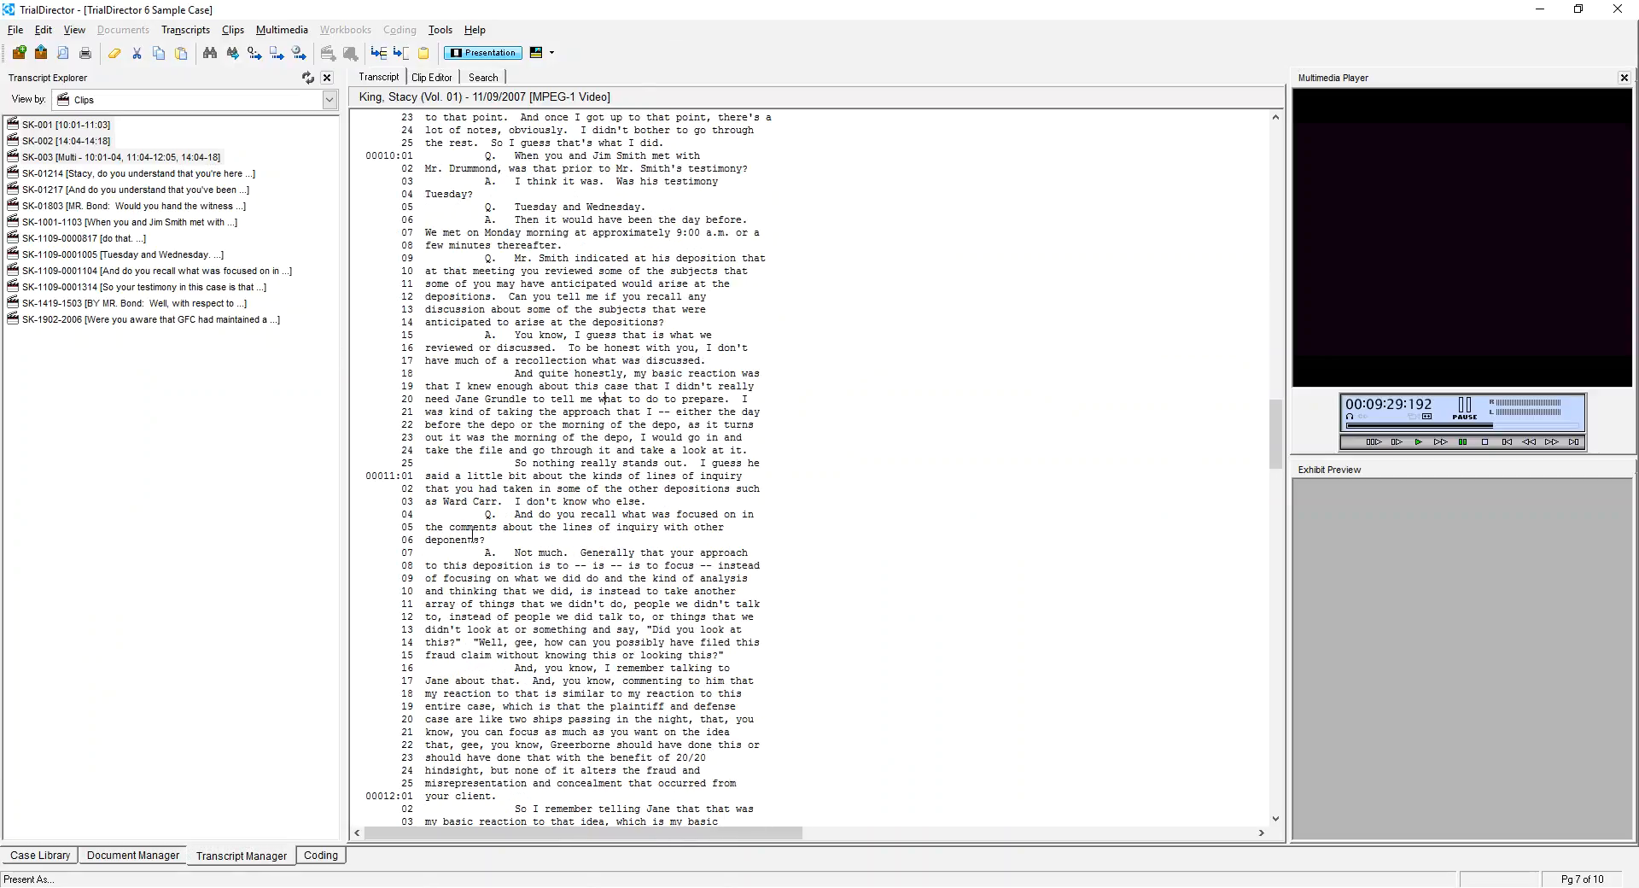
drag(474, 514, 658, 514)
scroll(623, 566, down, 10)
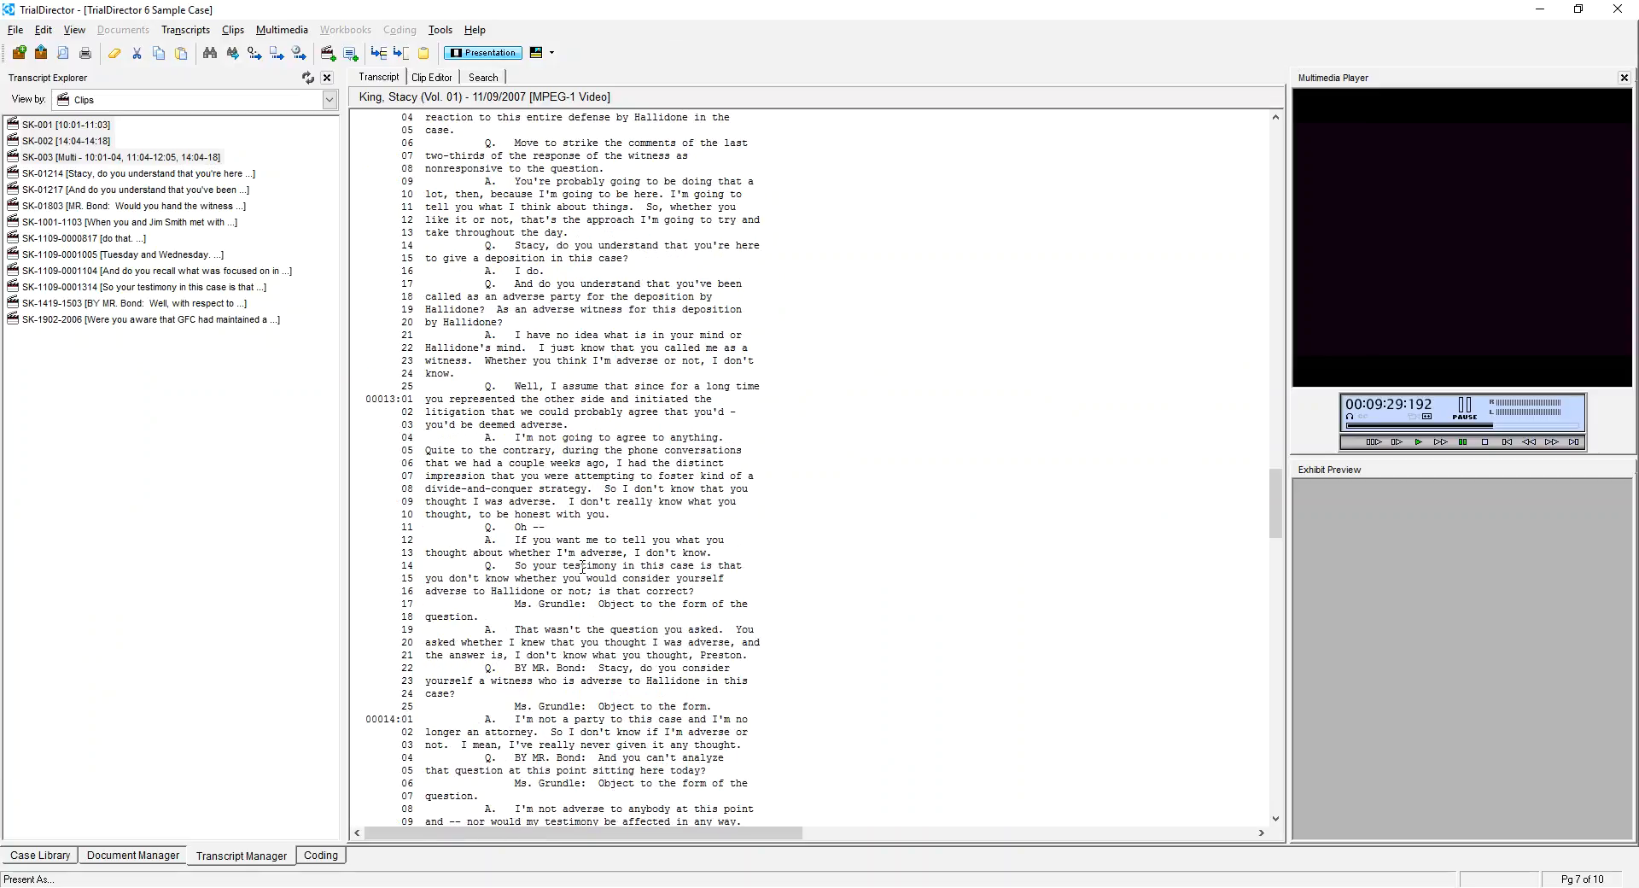
scroll(583, 567, down, 1)
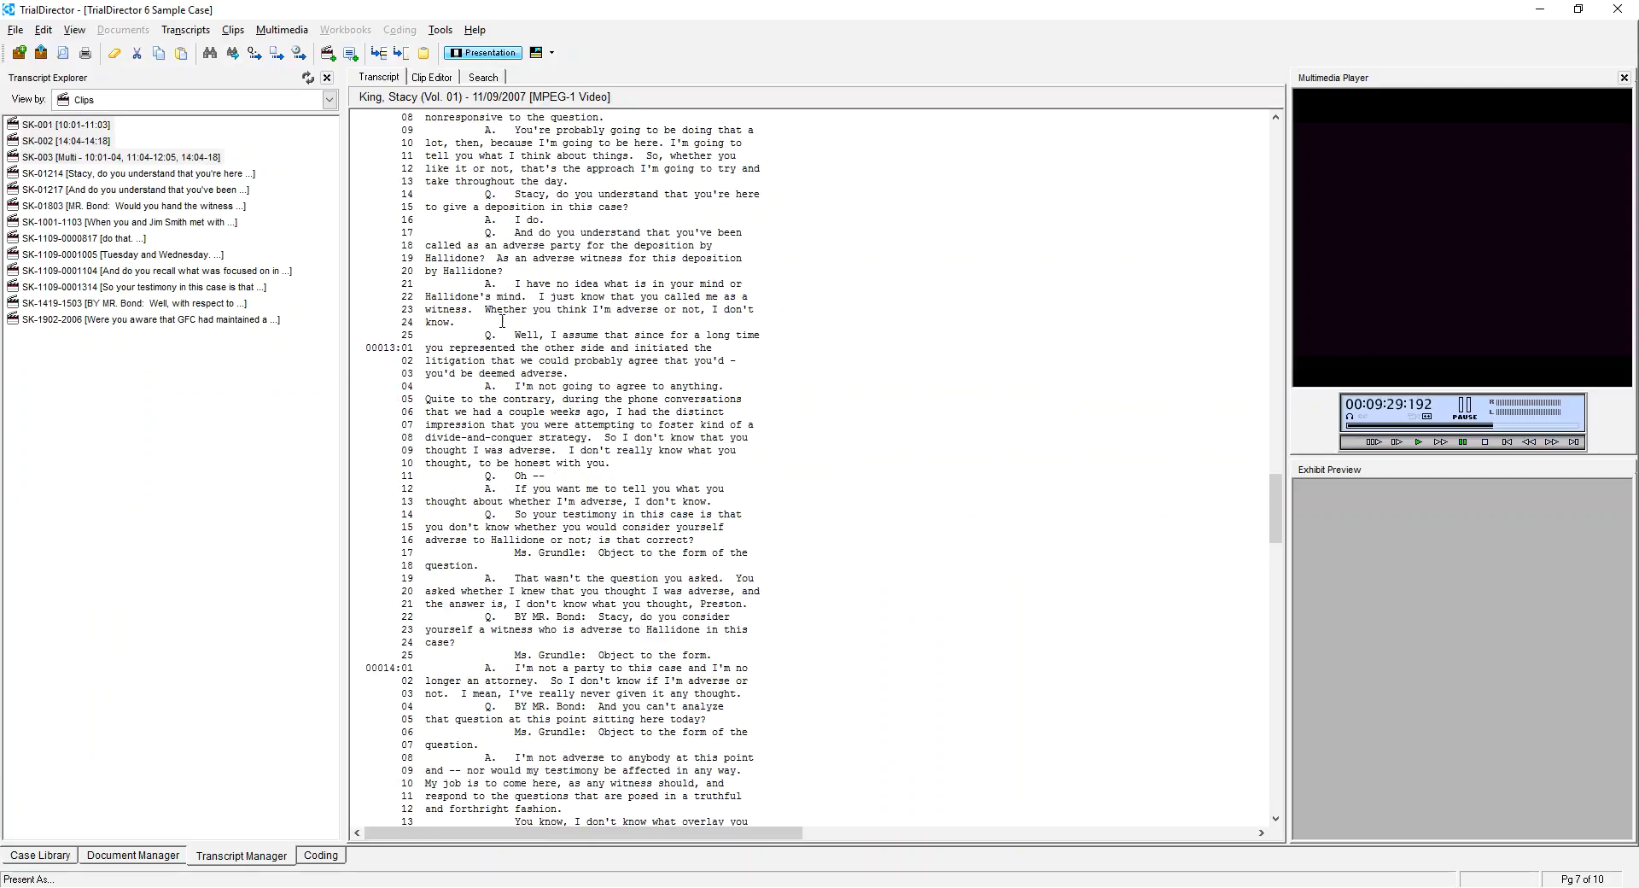
drag(488, 233, 645, 322)
right_click(645, 309)
click(753, 360)
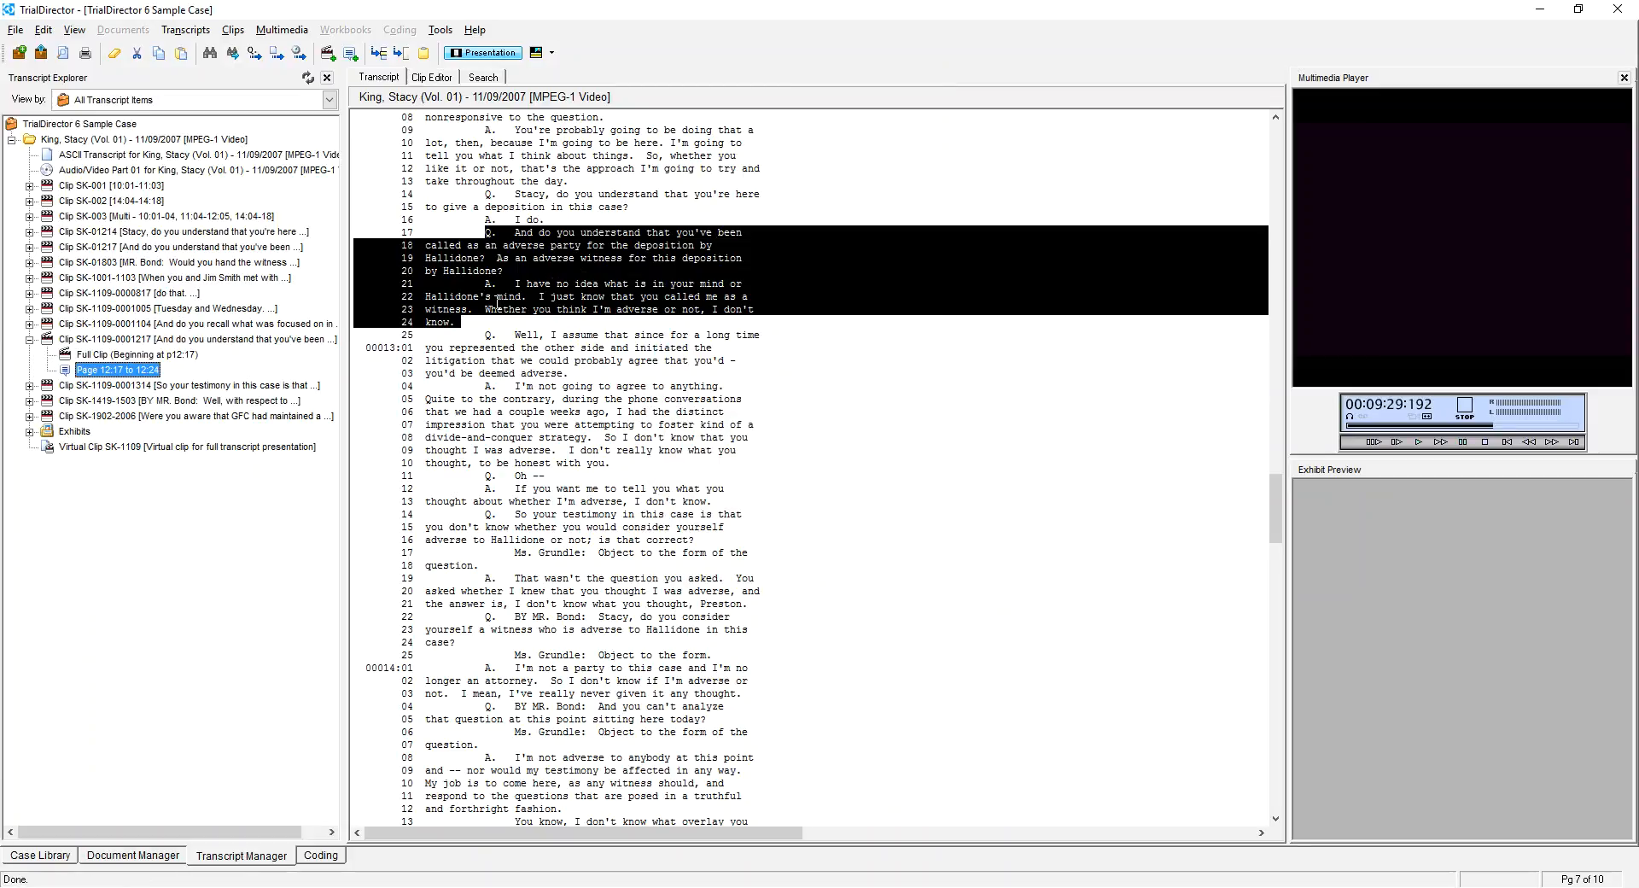
Open the new clip in the Clip Editor and add a segment from 12:05 to 13:01.
click(431, 77)
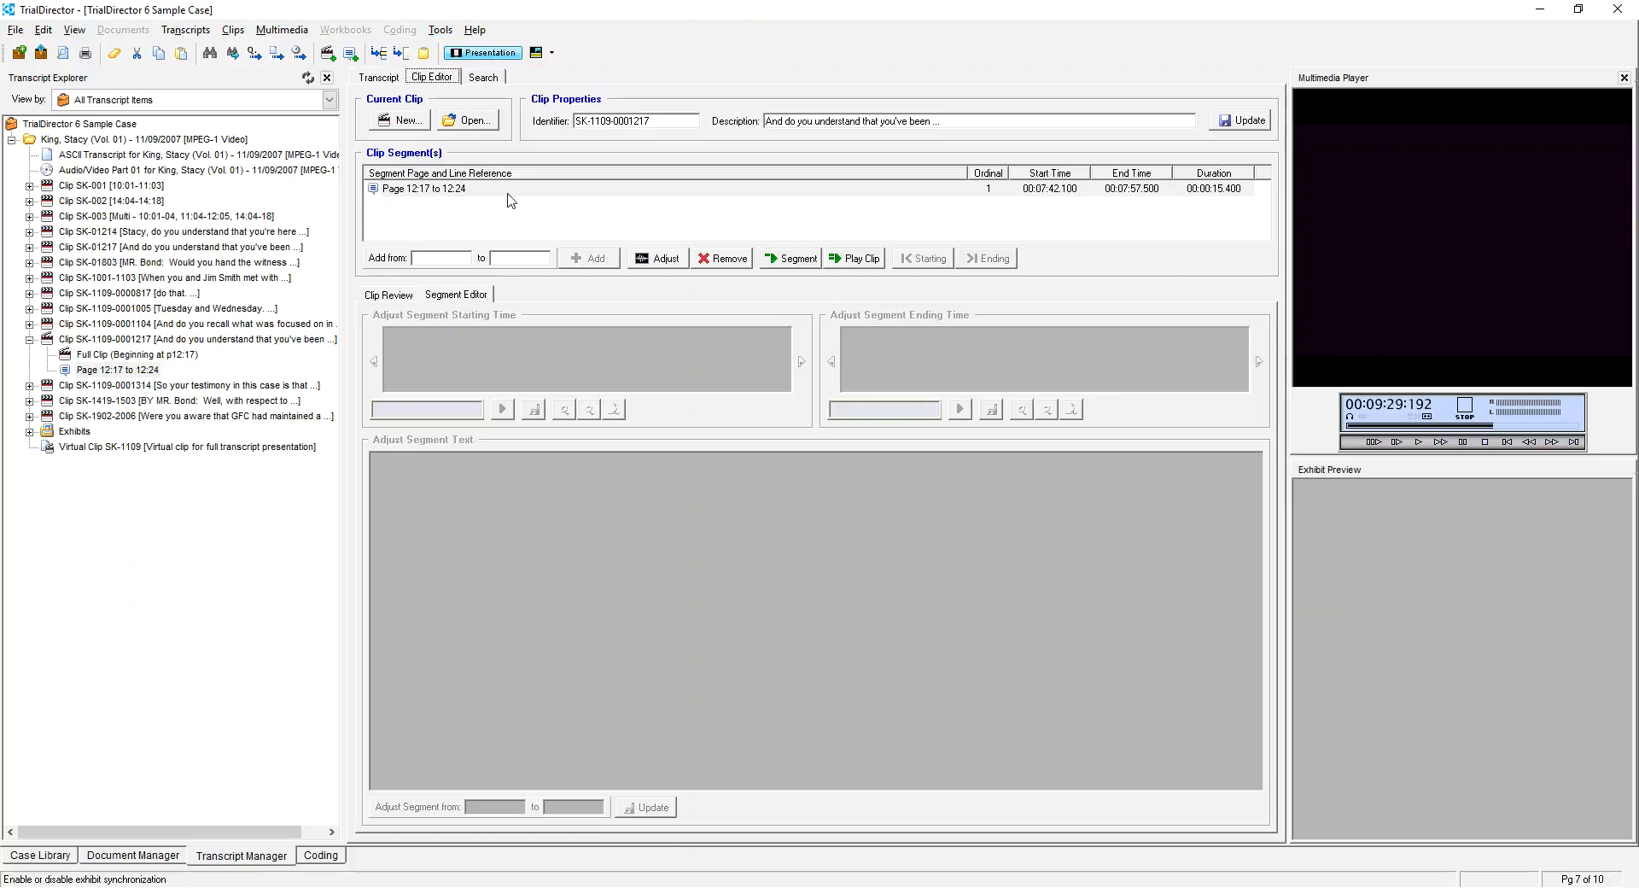
click(458, 256)
text(12:)
text(05)
text(13)
text(:01)
click(595, 258)
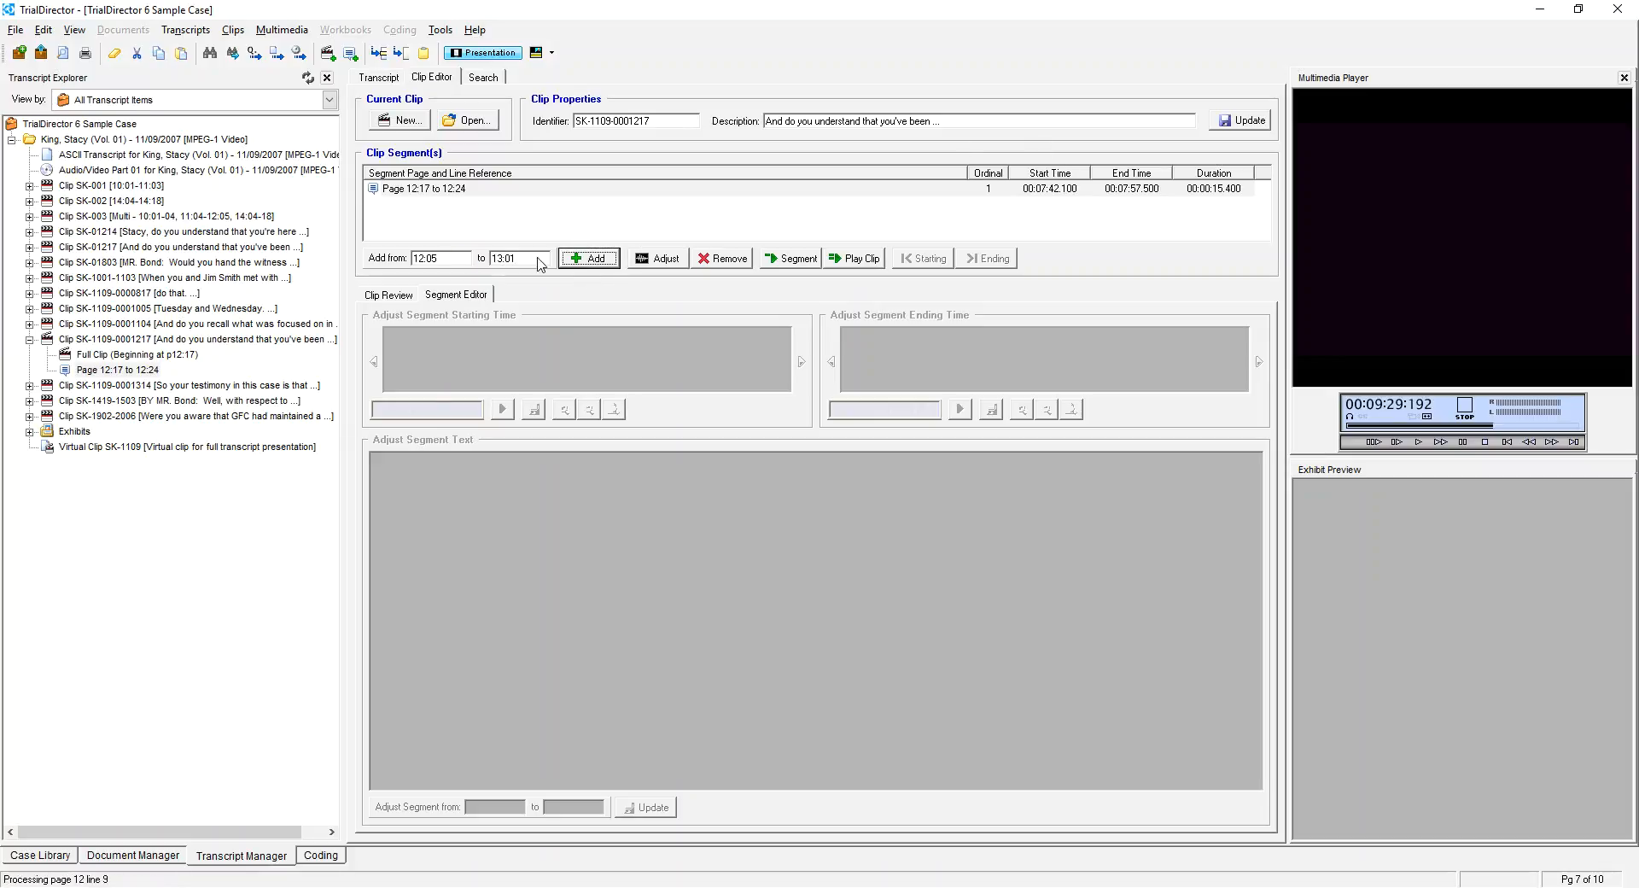
Add another segment from 14:10 to 14:20 to the clip.
click(469, 260)
text(14)
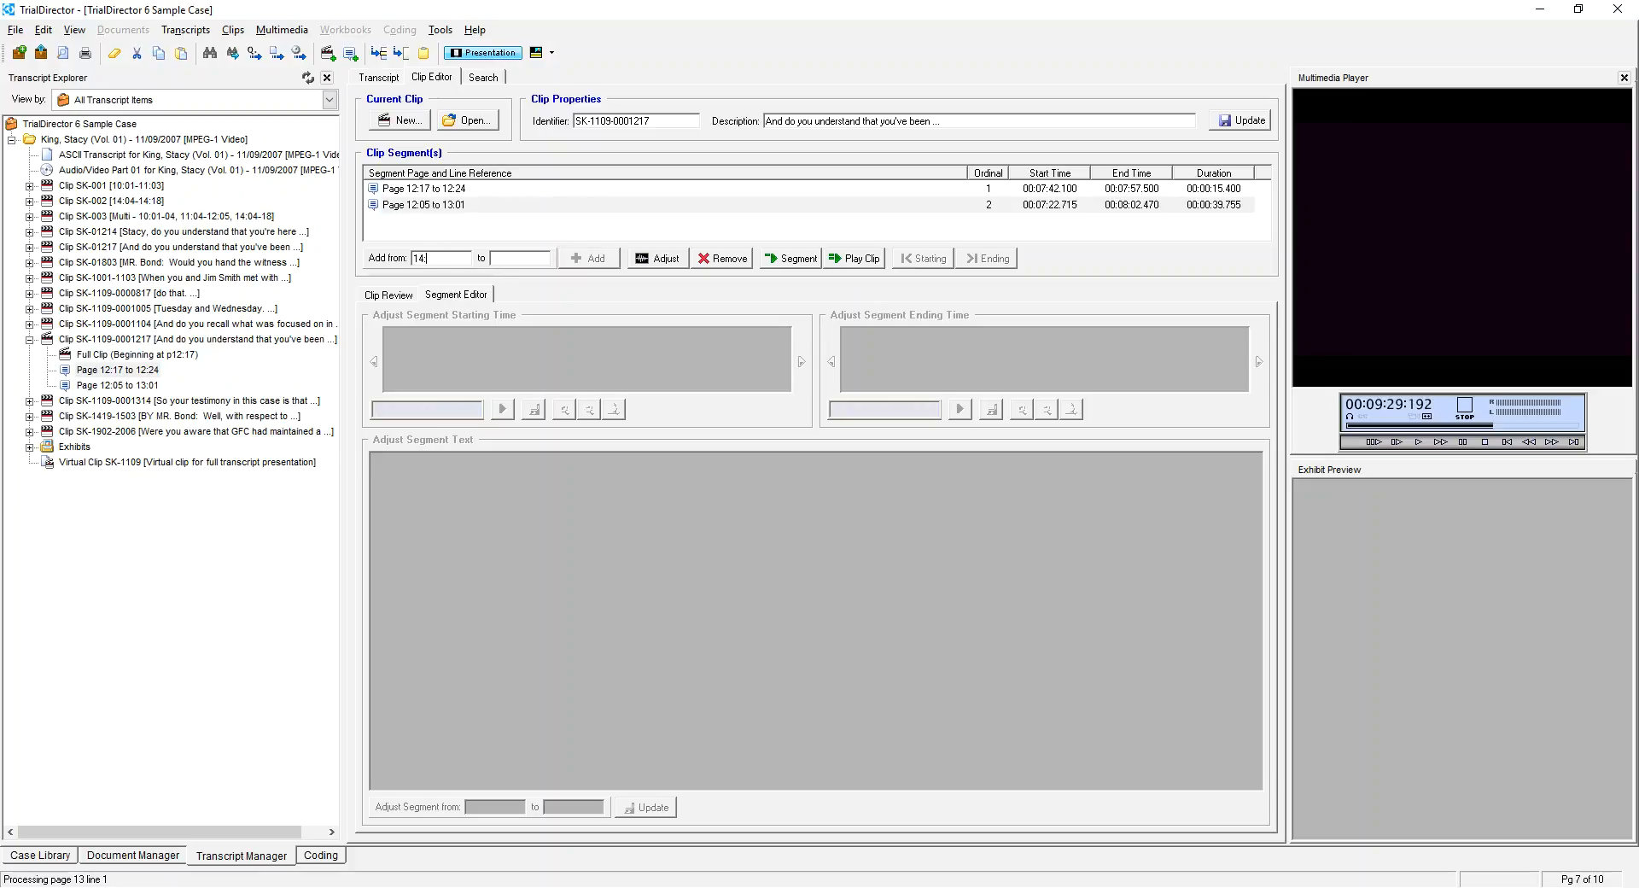
text(:1014:30)
key(BackSpace)
key(BackSpace)
text(20)
click(606, 258)
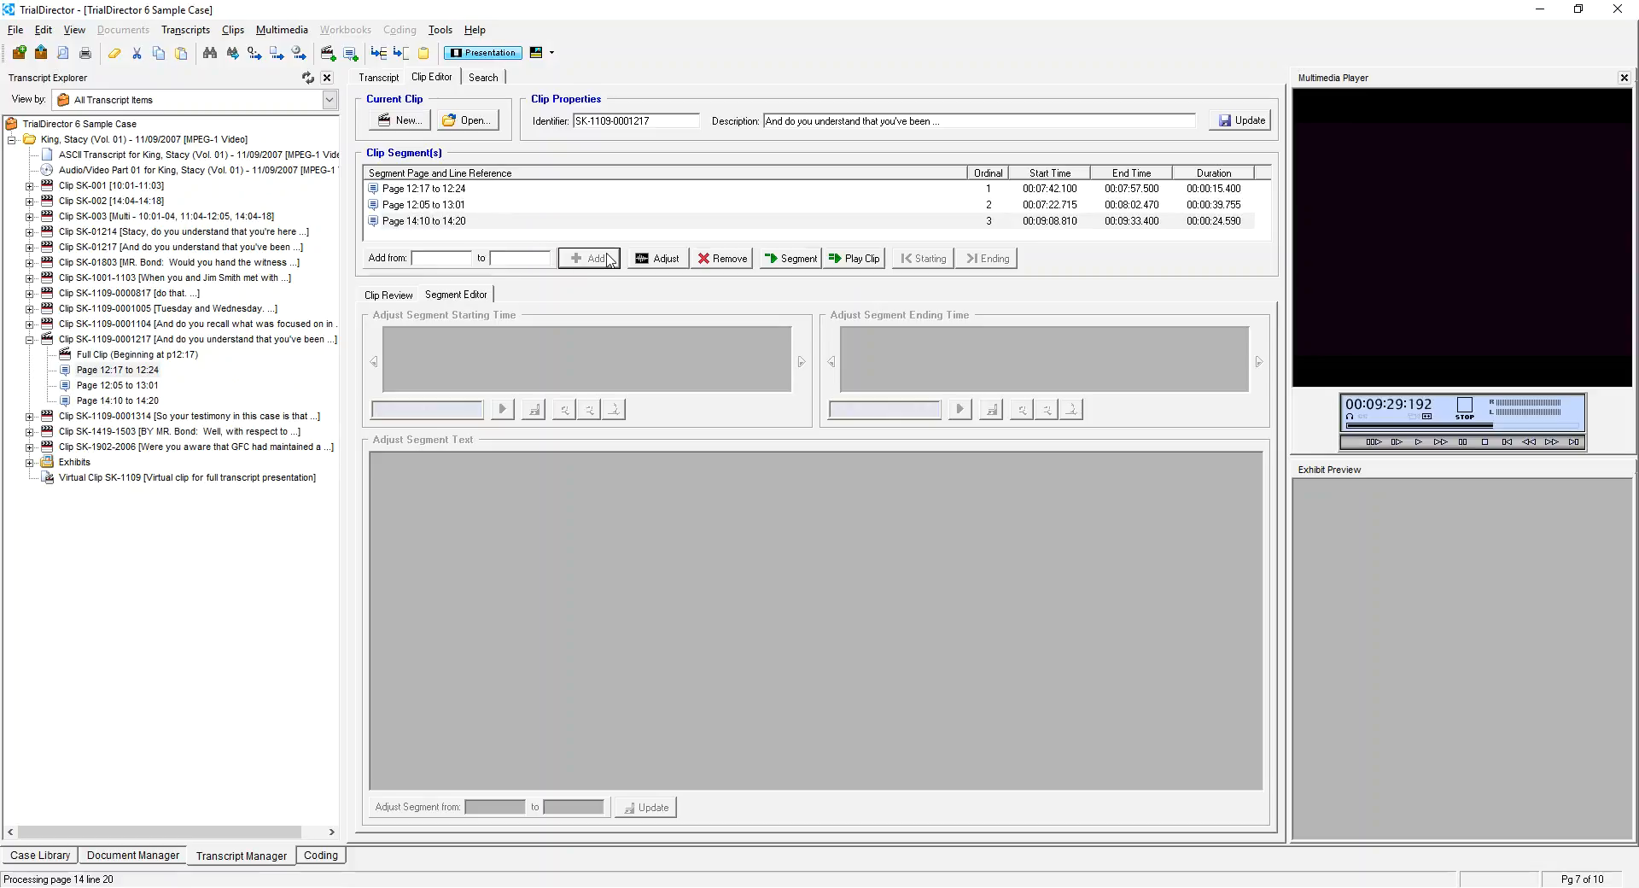
Set the starting time of segment 12:17 to 12:24 to 00:07:42.683, save it, and play the segment's ending.
click(481, 188)
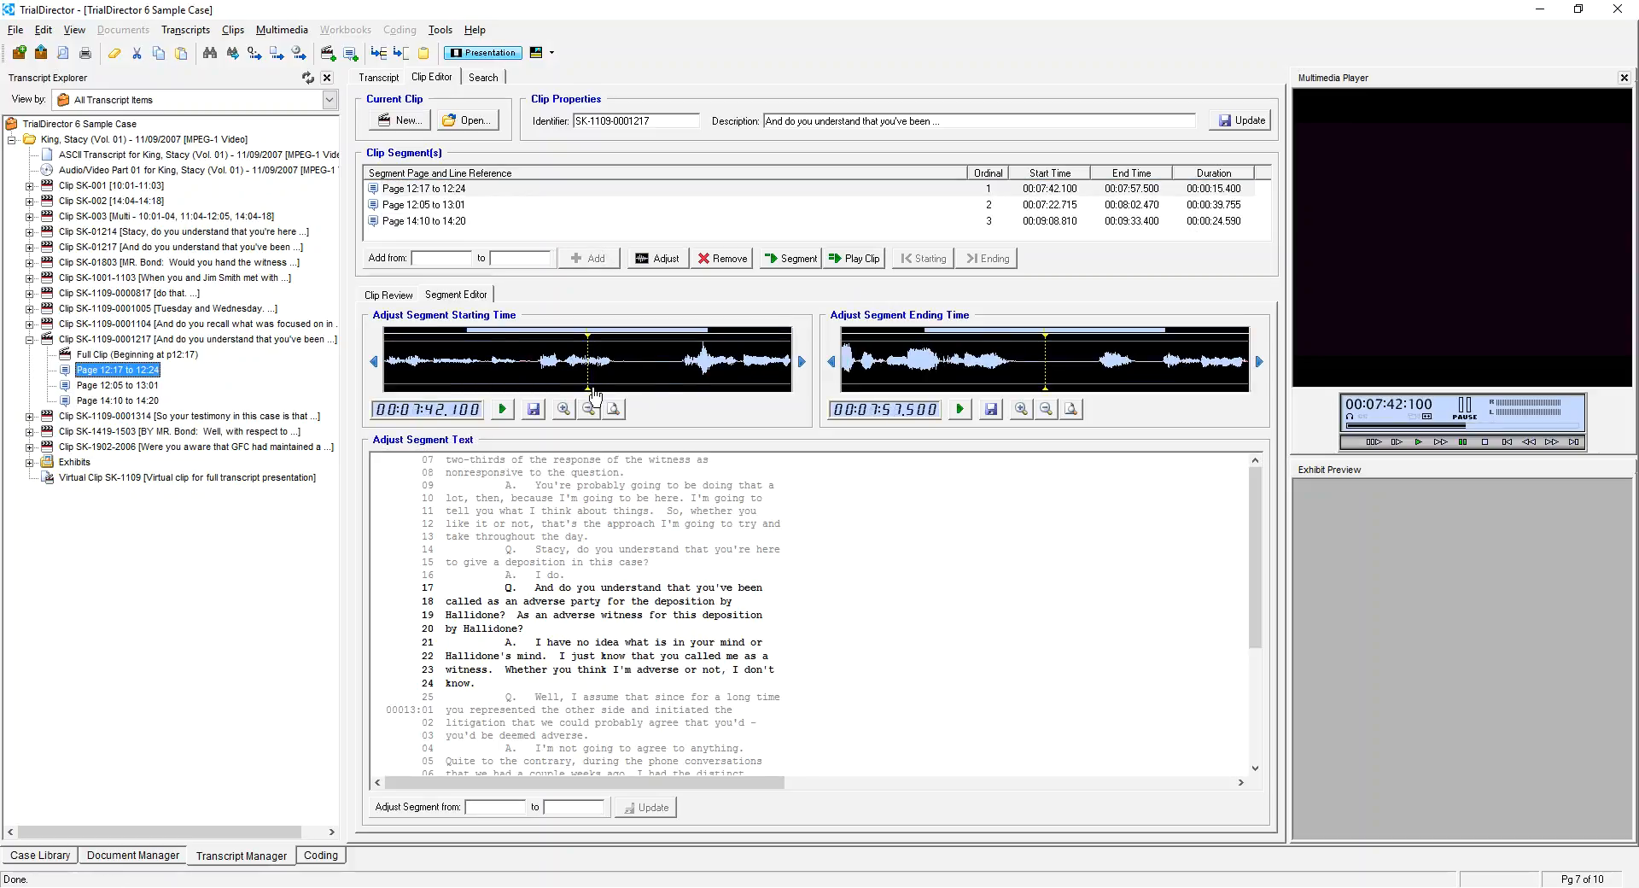
click(669, 375)
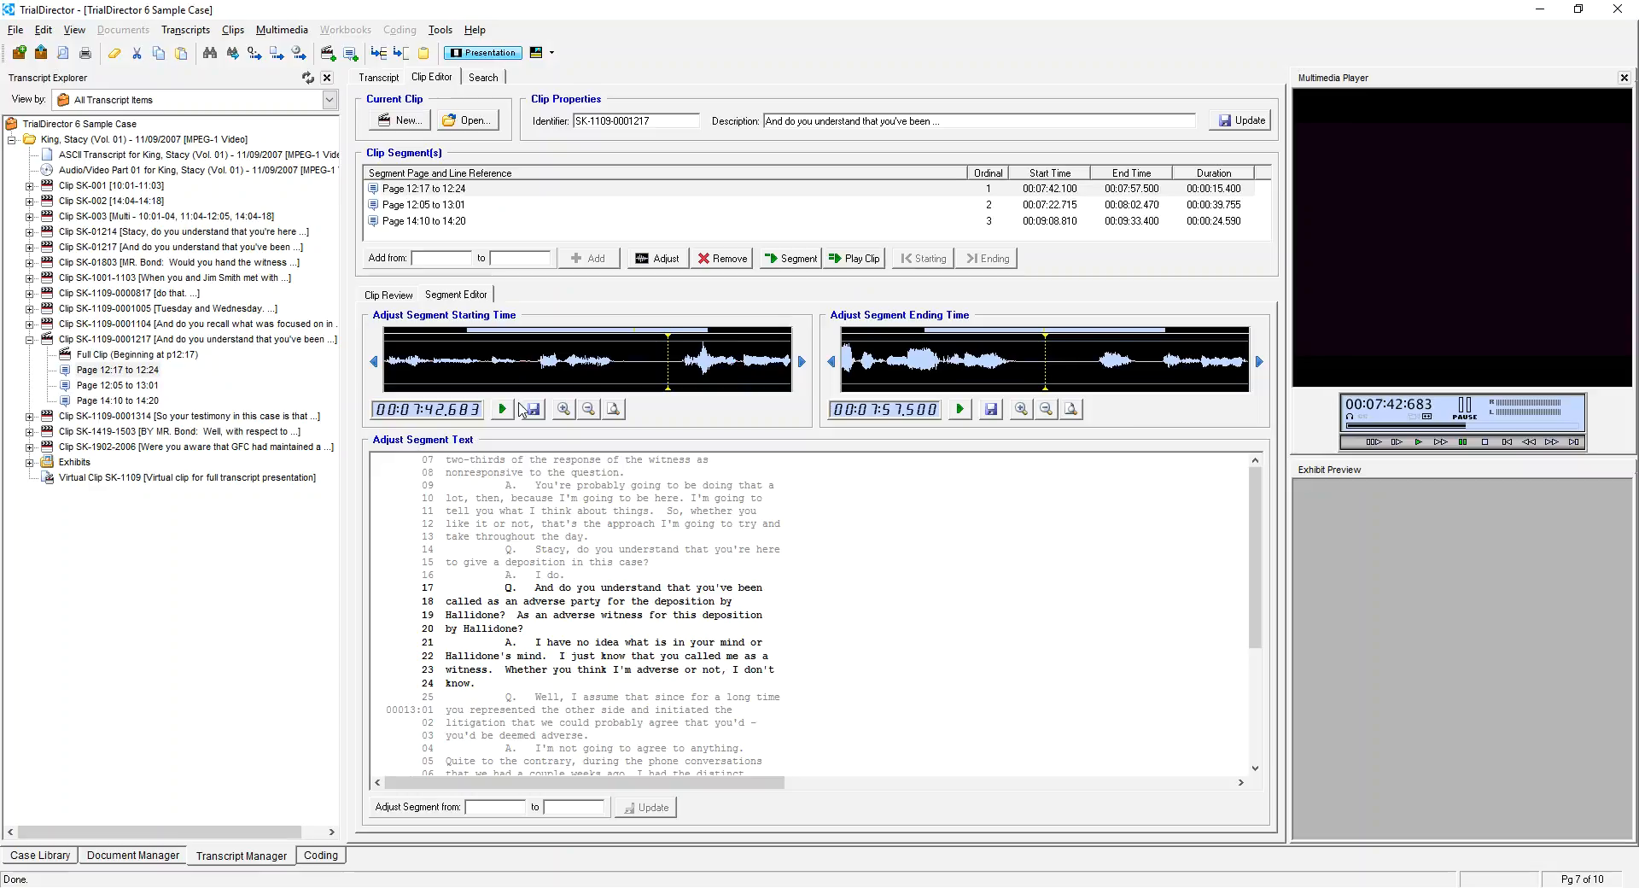
click(533, 409)
click(960, 409)
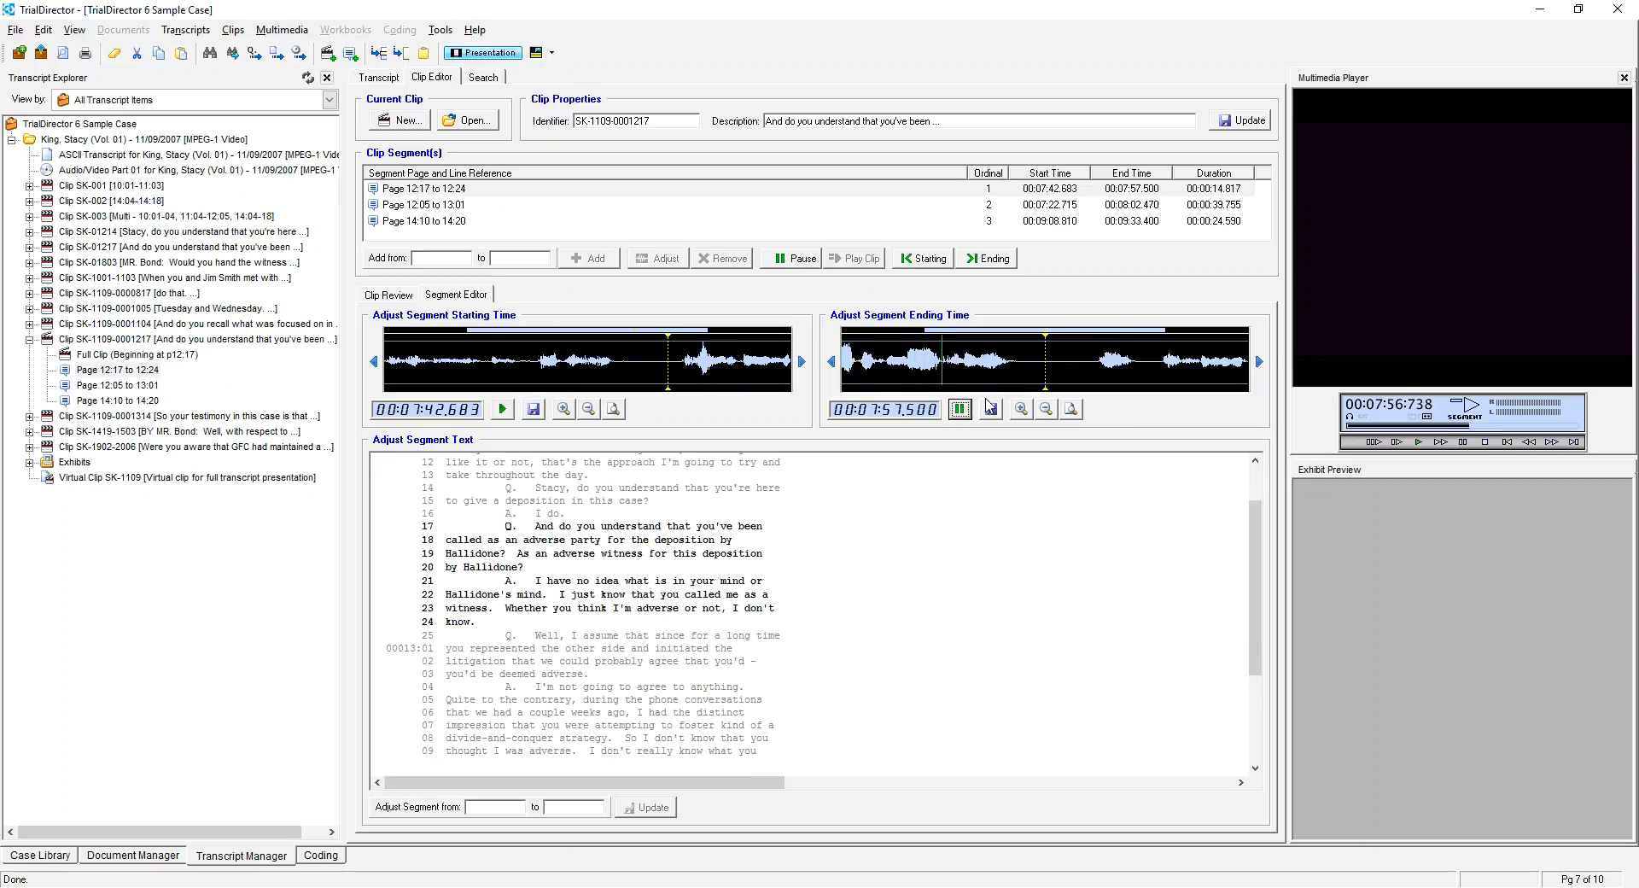
Save 00:07:22.945 as the starting time of segment 12:05 to 13:01, and place its ending marker at 00:08:02.694 while previewing the ending.
click(444, 204)
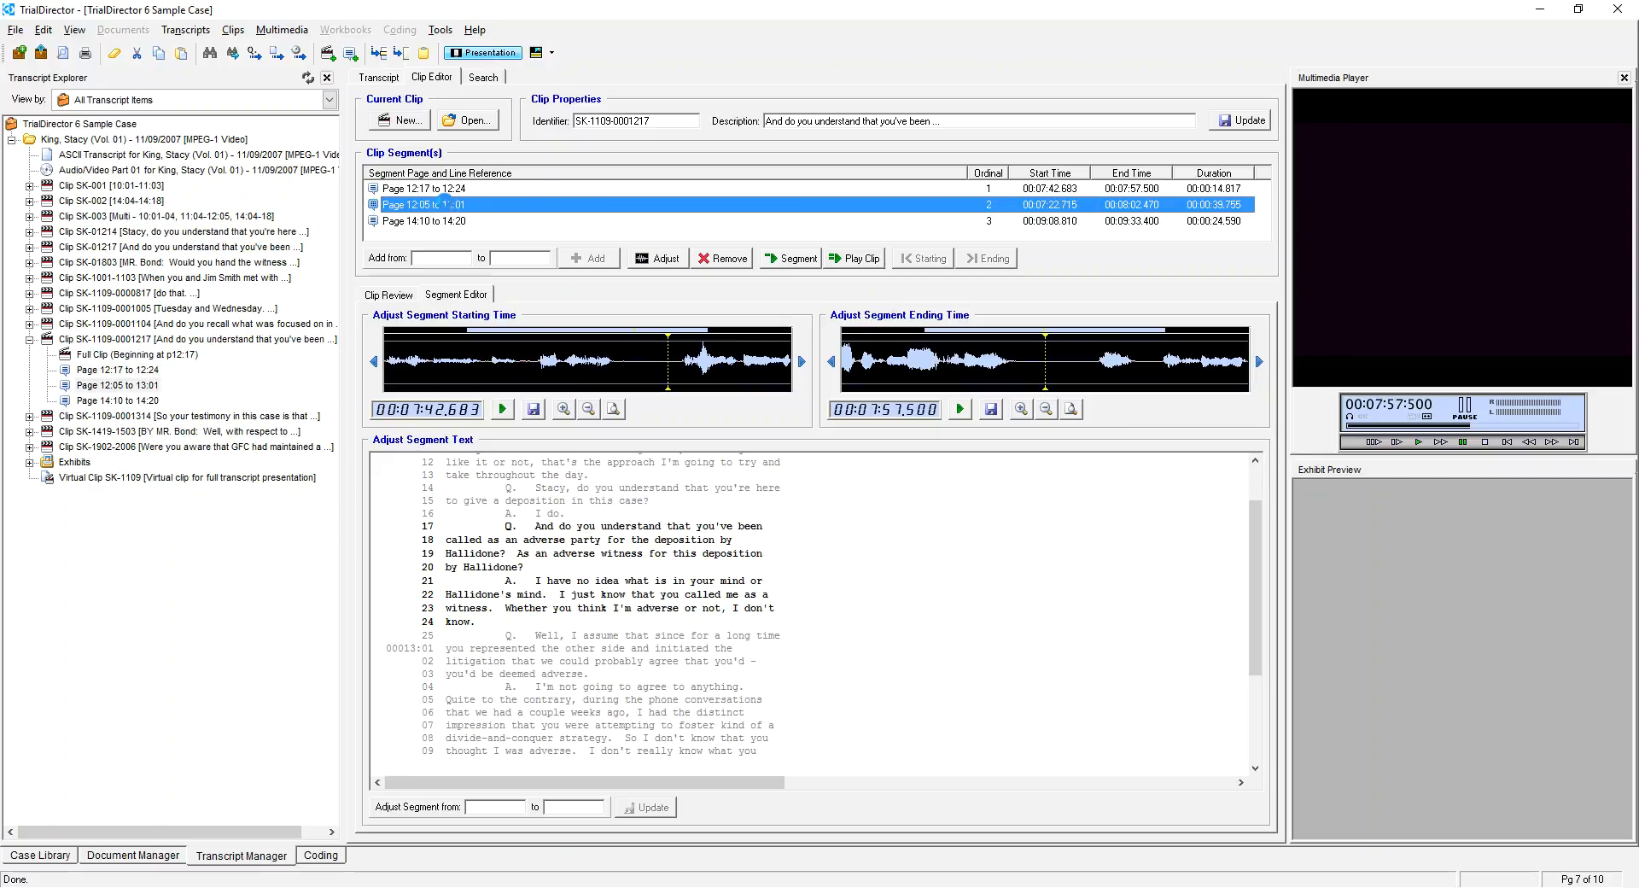
click(618, 363)
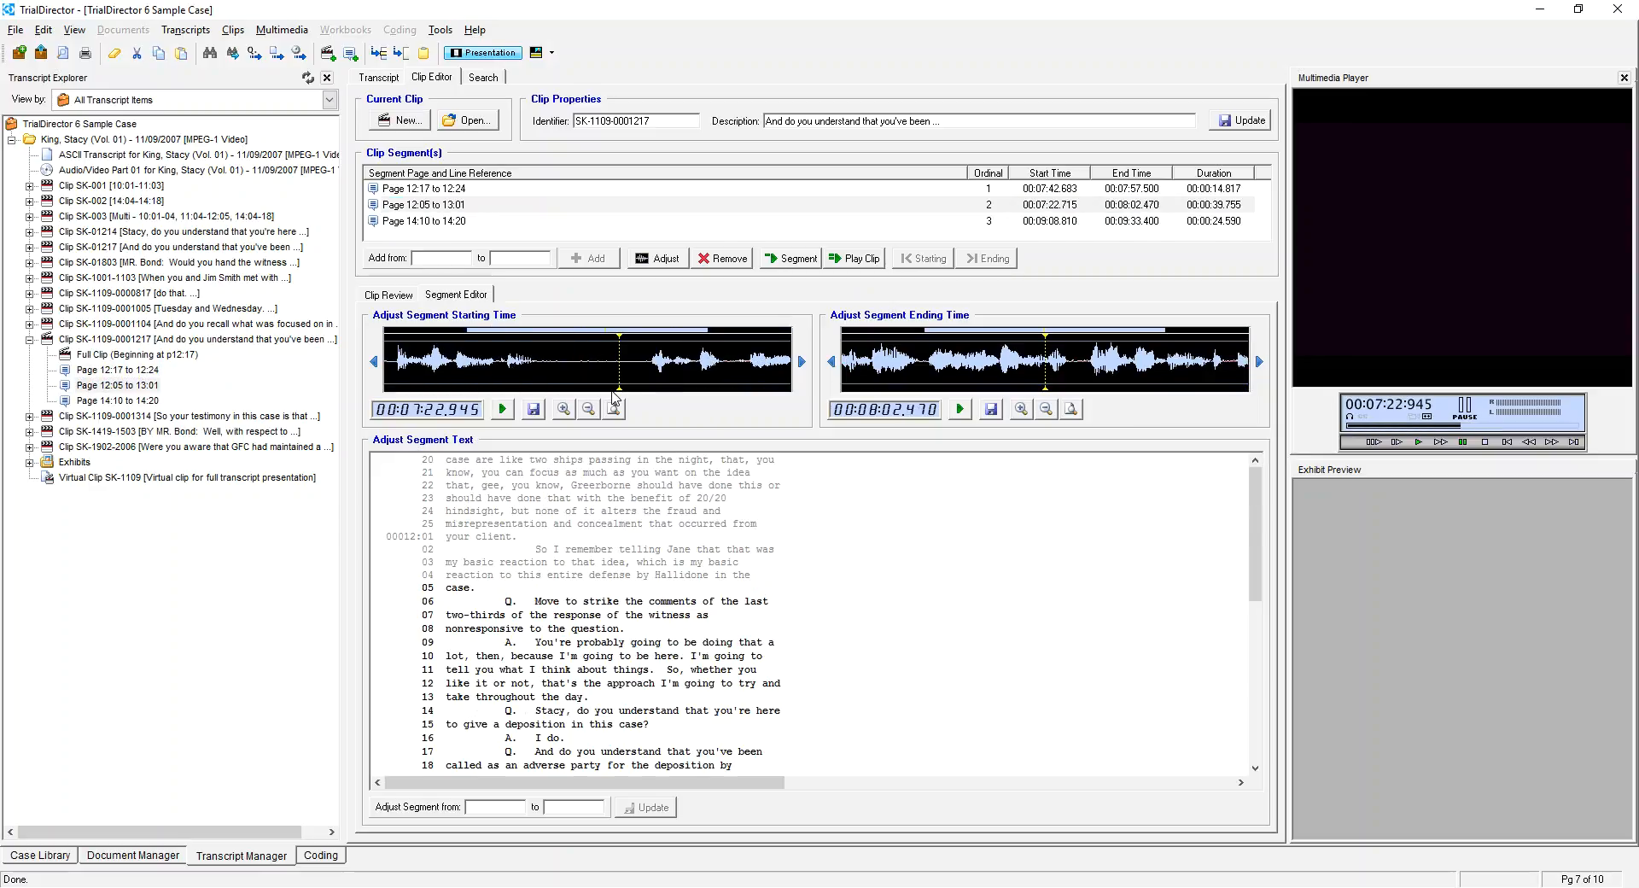
click(502, 410)
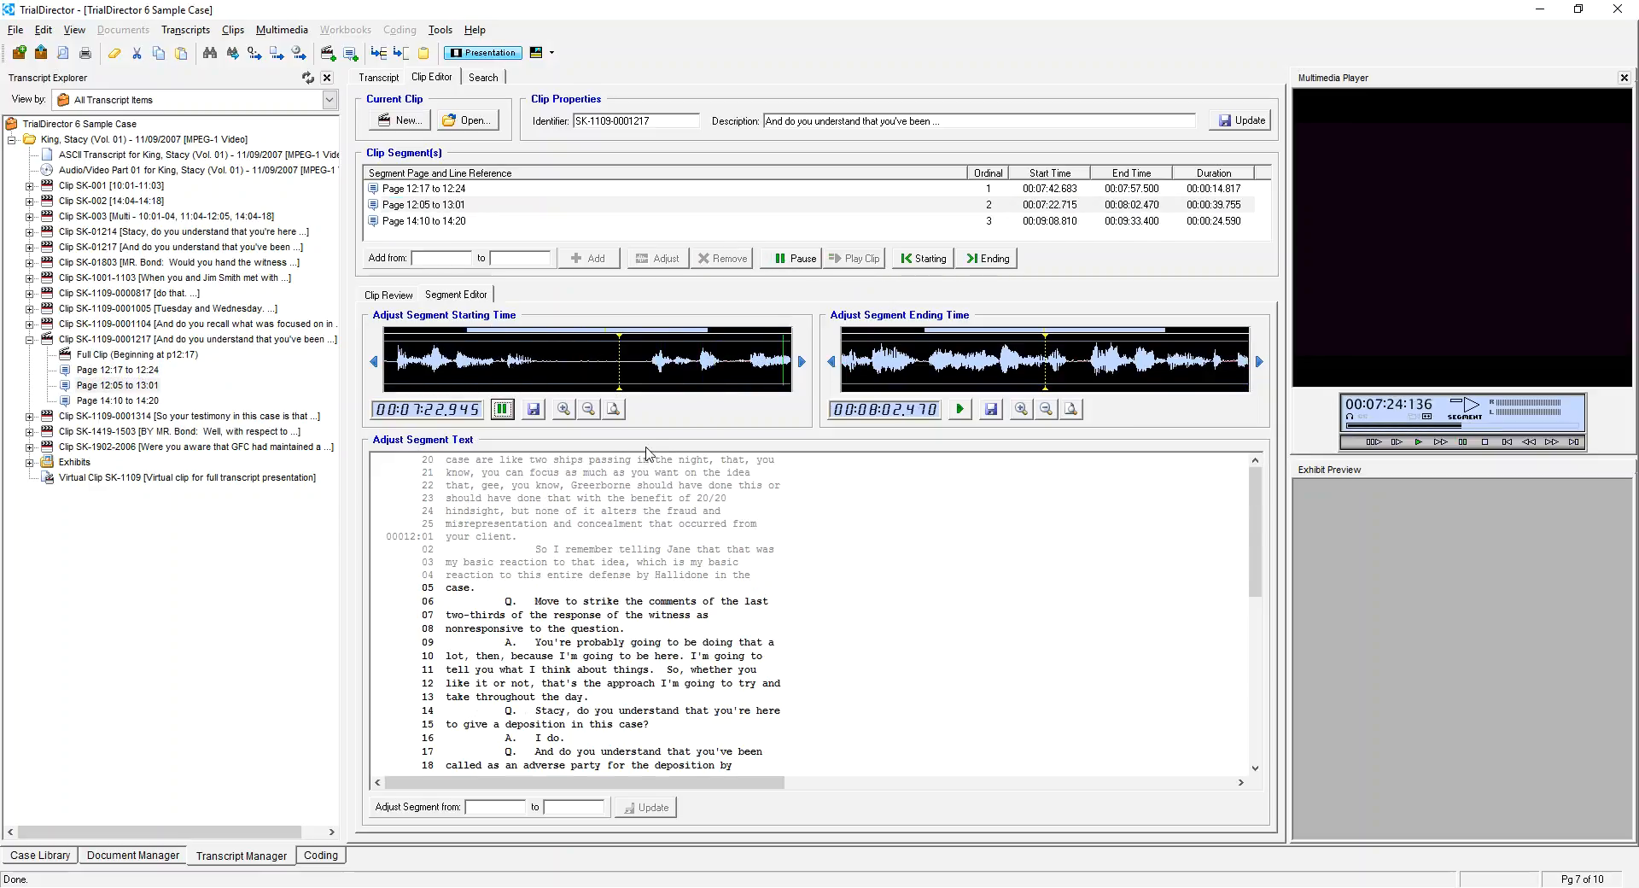
click(534, 409)
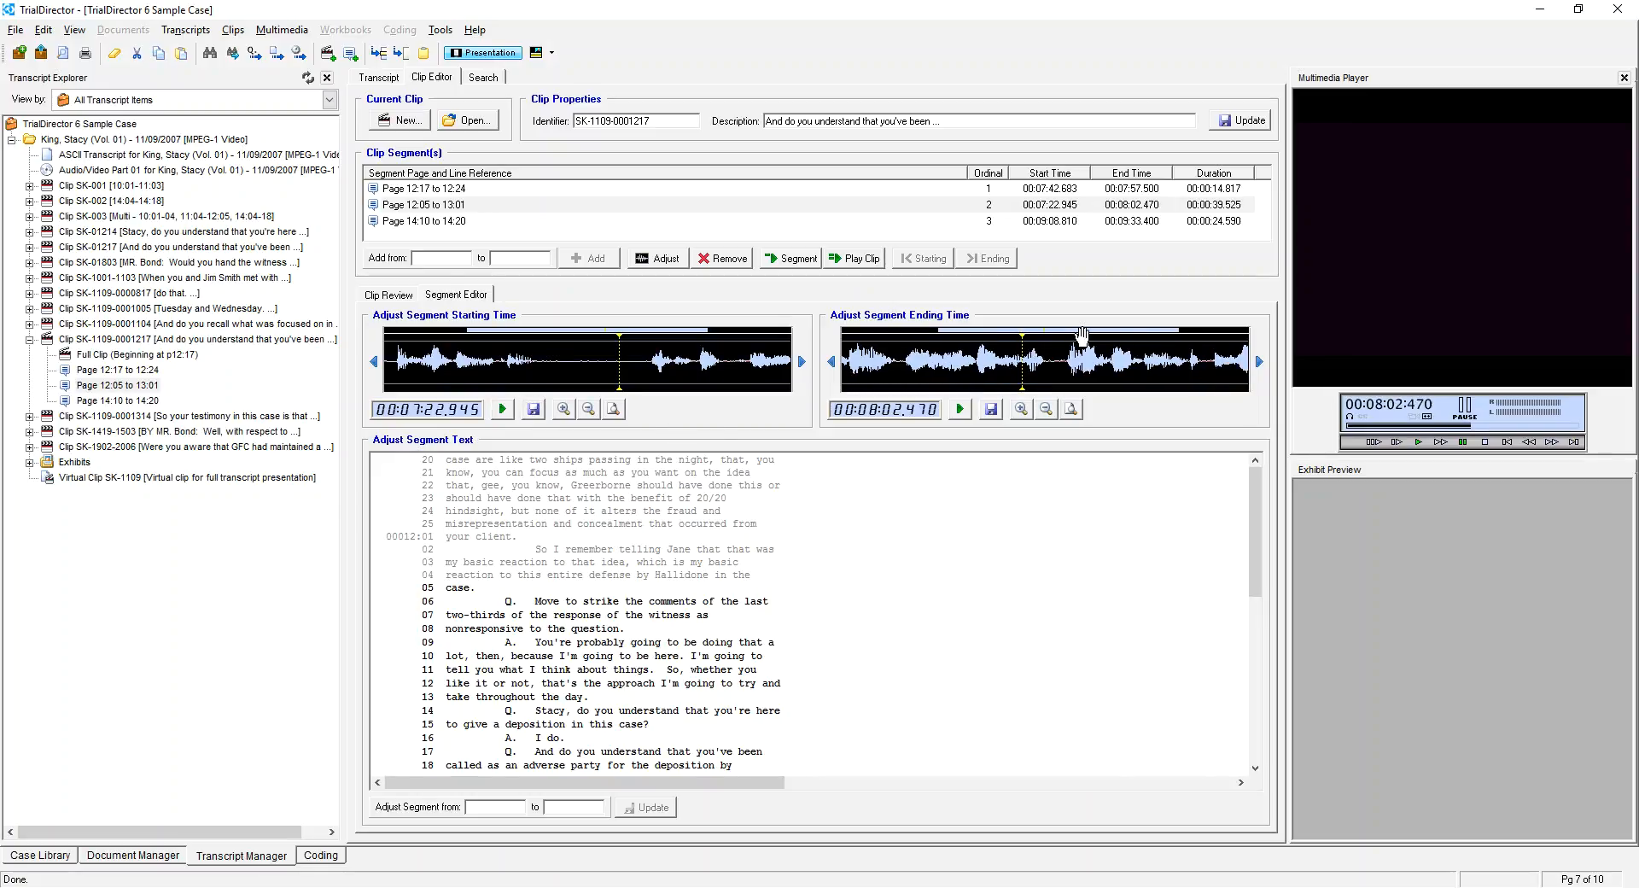
click(960, 409)
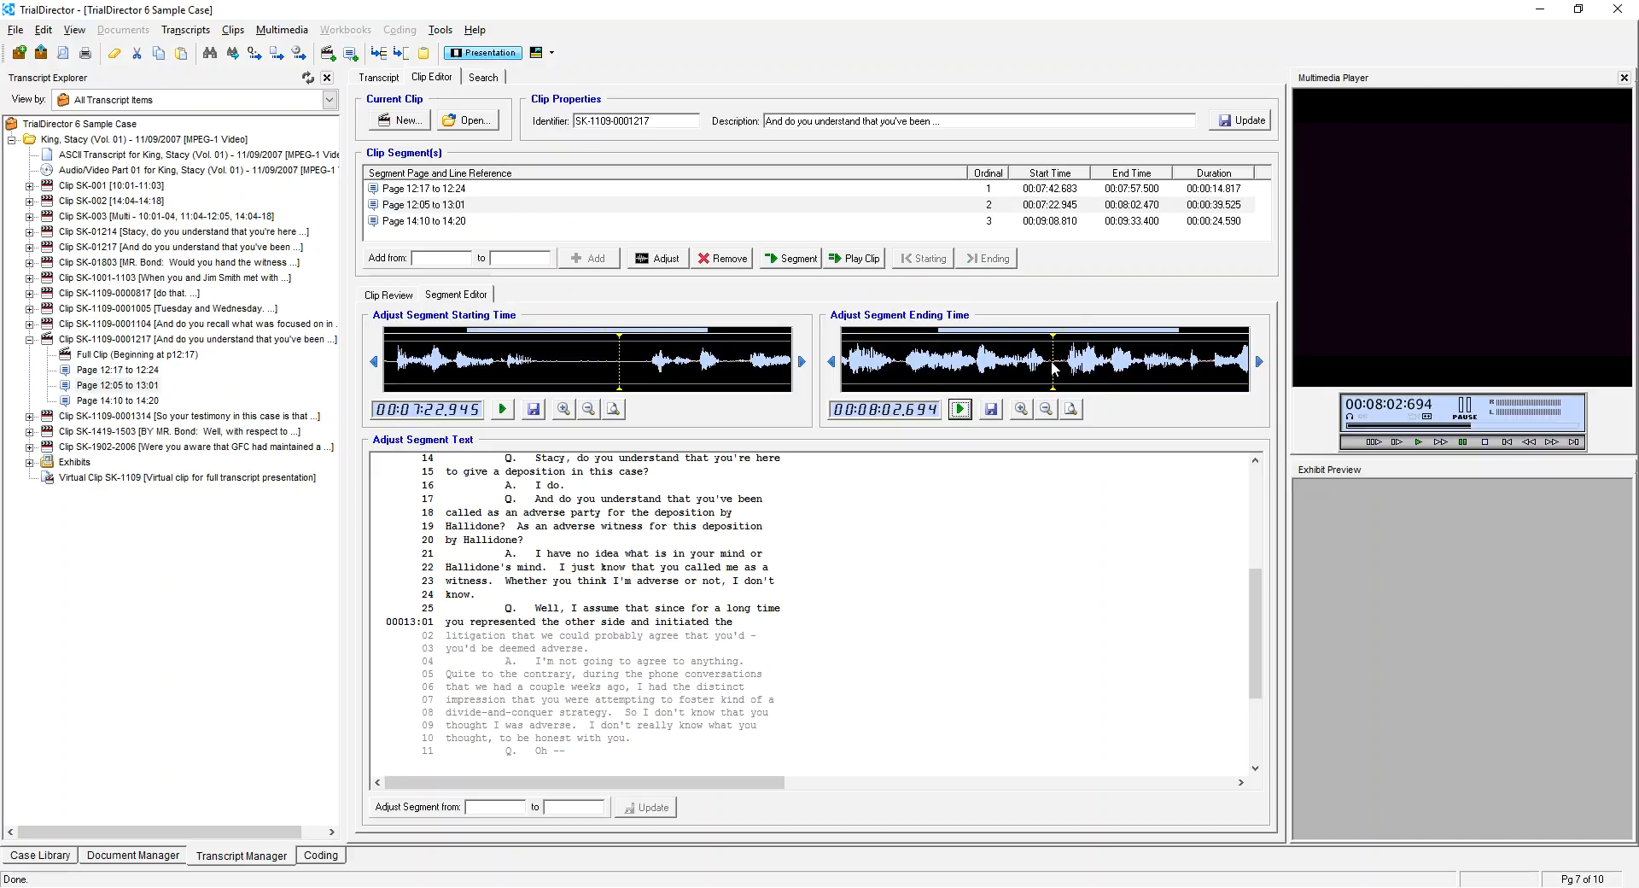
Change the clip's identifier to SK-004 and its description to "multiclip example", and save the clip properties.
double_click(683, 118)
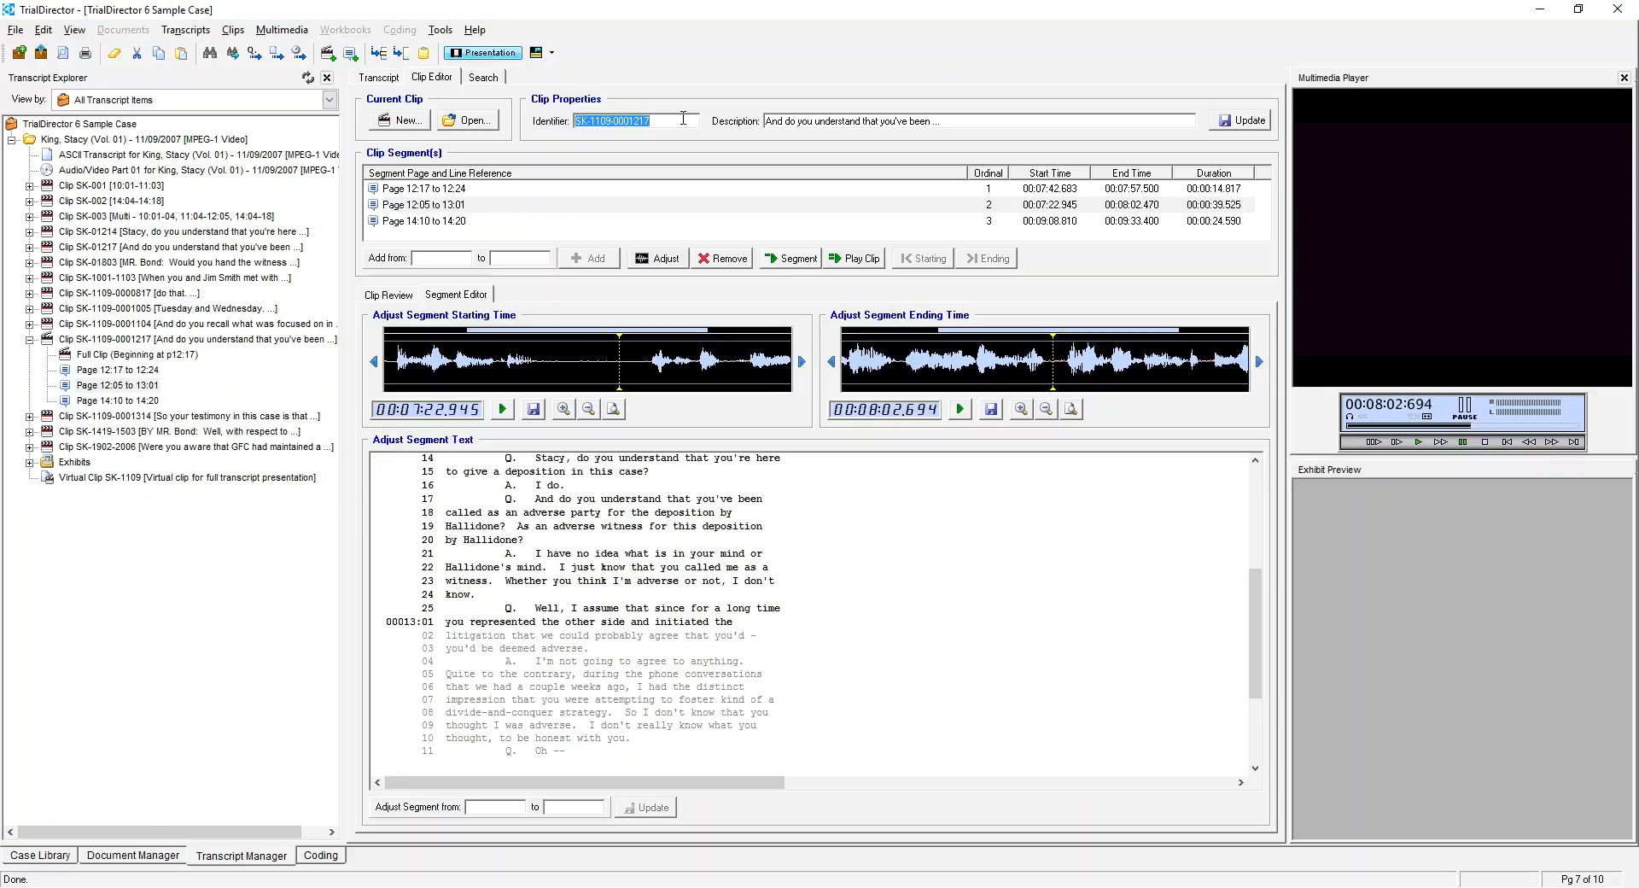
text(SK-004)
key(Tab)
key(BackSpace)
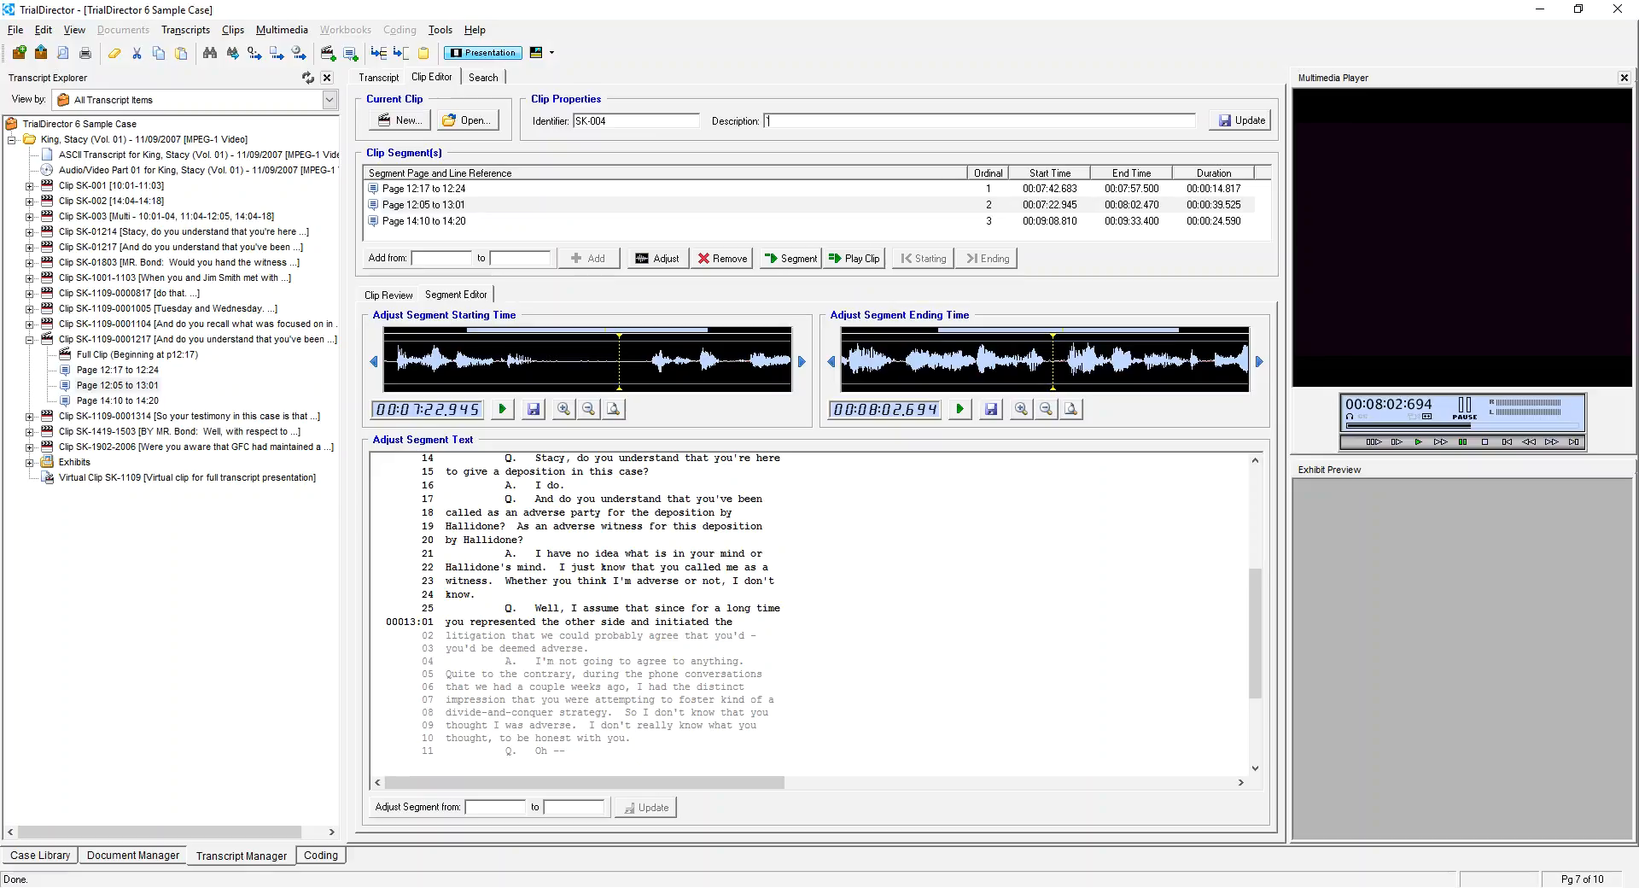
text(multiclip example)
click(1242, 120)
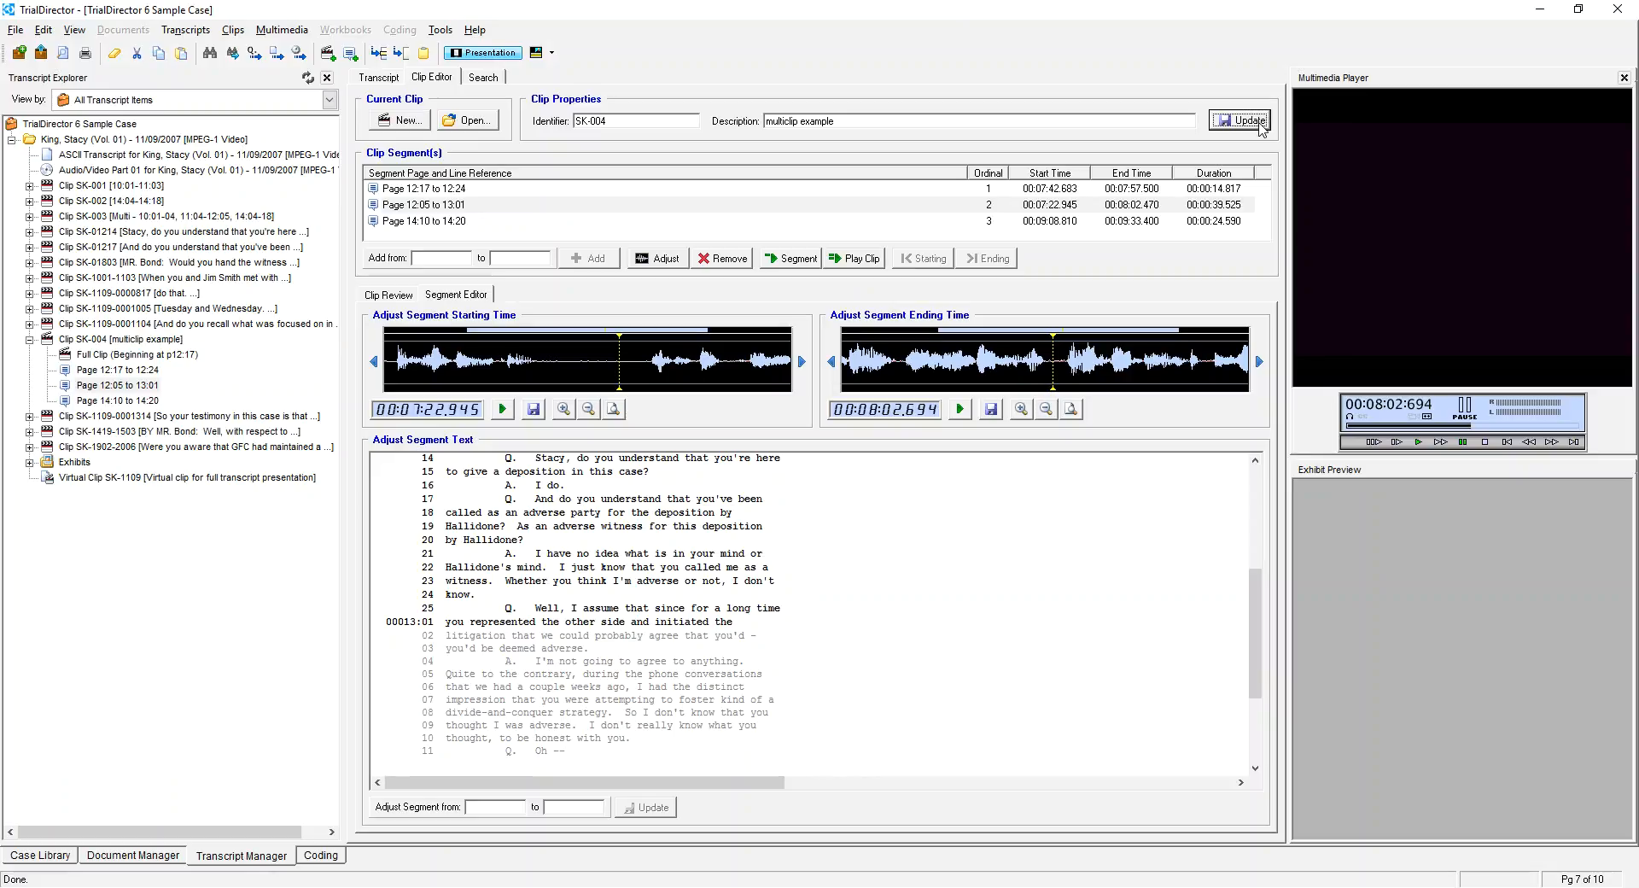
Collapse the King transcript's entries and filter the transcript explorer to list only clips.
click(11, 139)
click(247, 100)
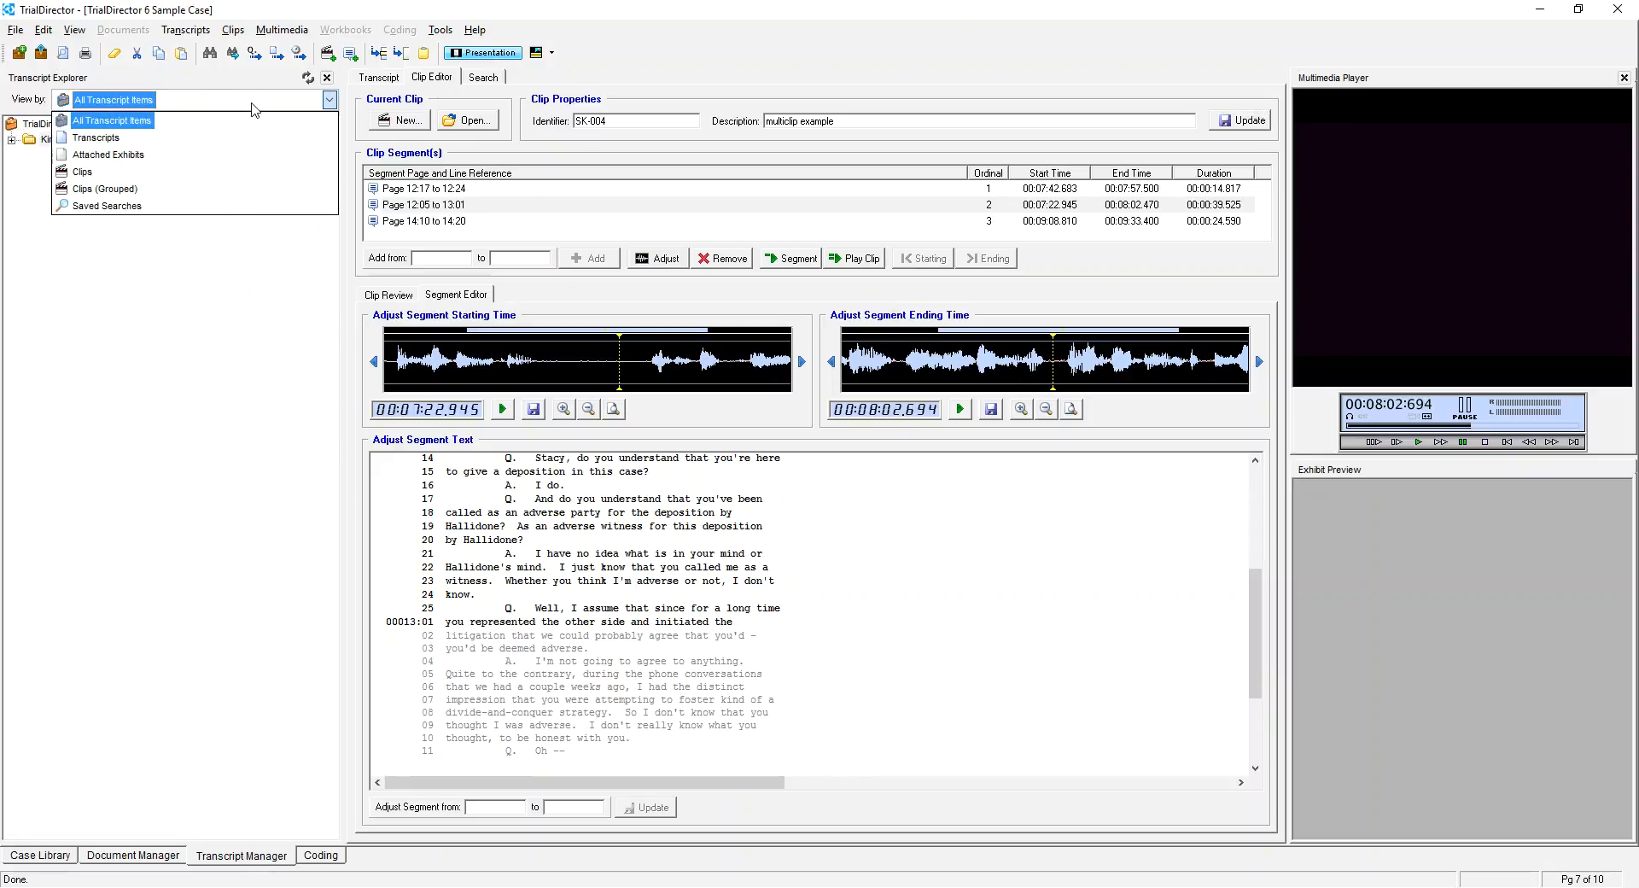
click(83, 172)
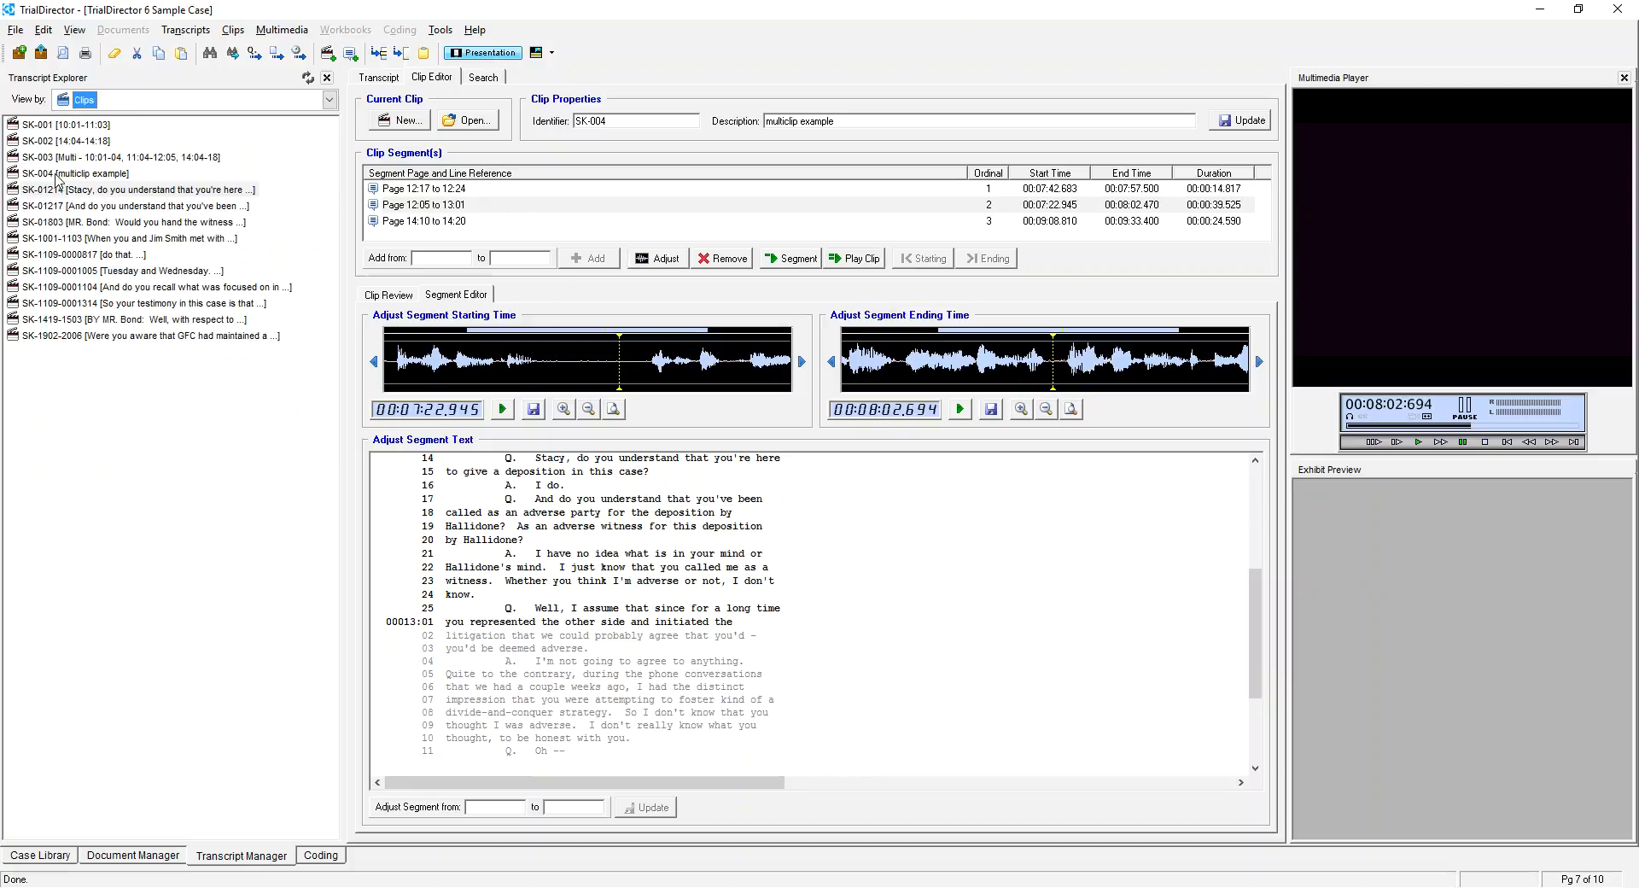
Export clip SK-004 to the Windows folder C:\Cases\Example_Case\exported_clips\ with synchronized text captions (*.smi), and close the finished export.
click(96, 174)
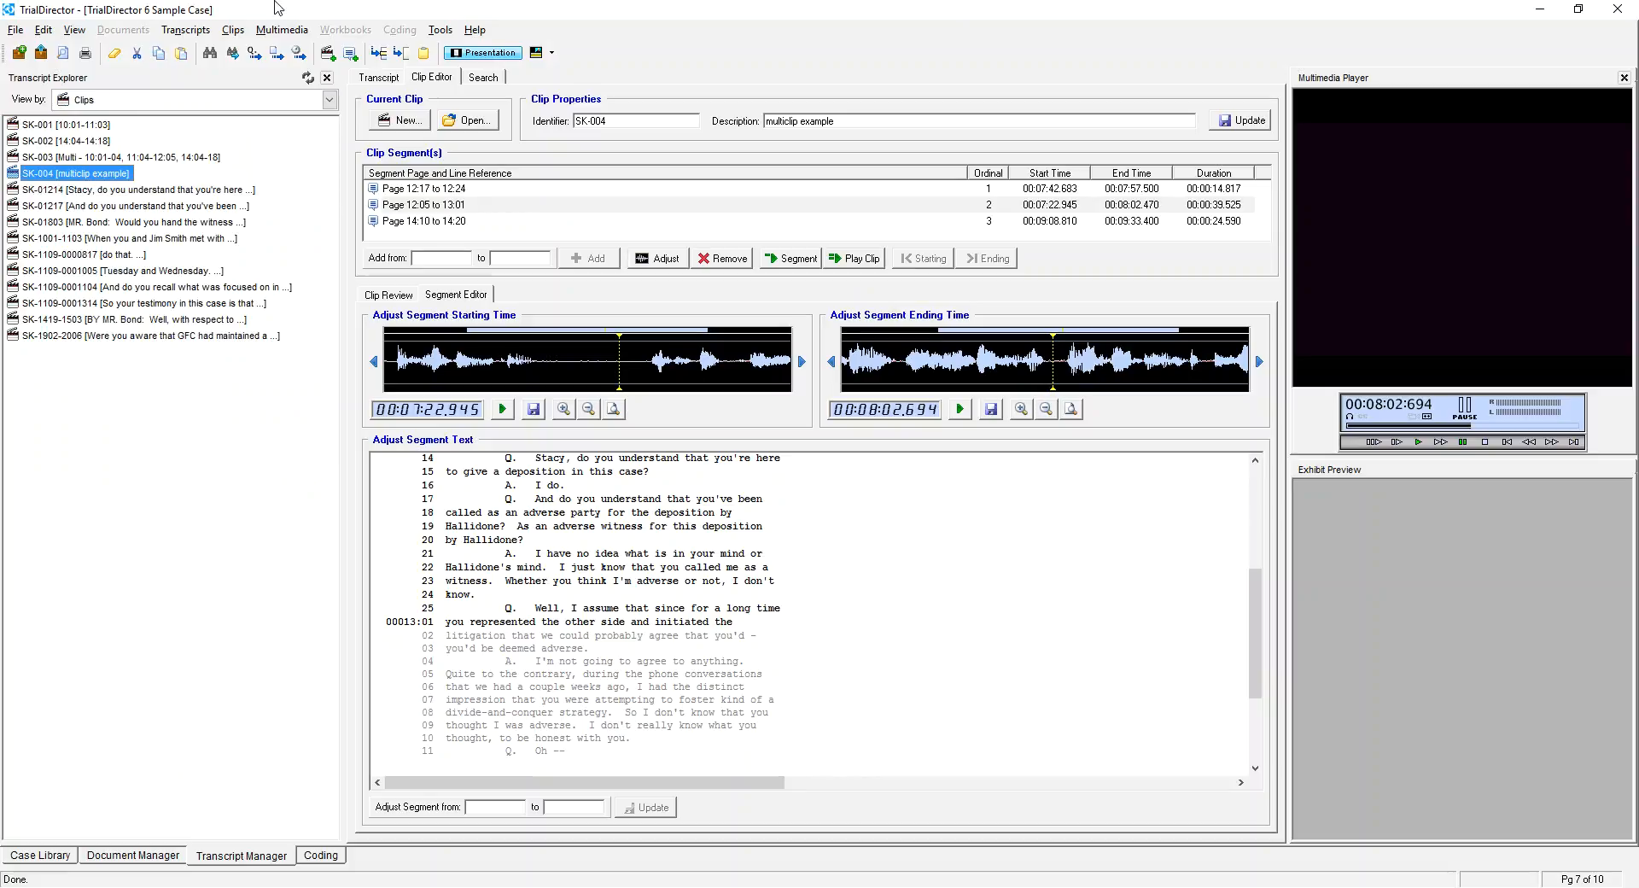
click(233, 31)
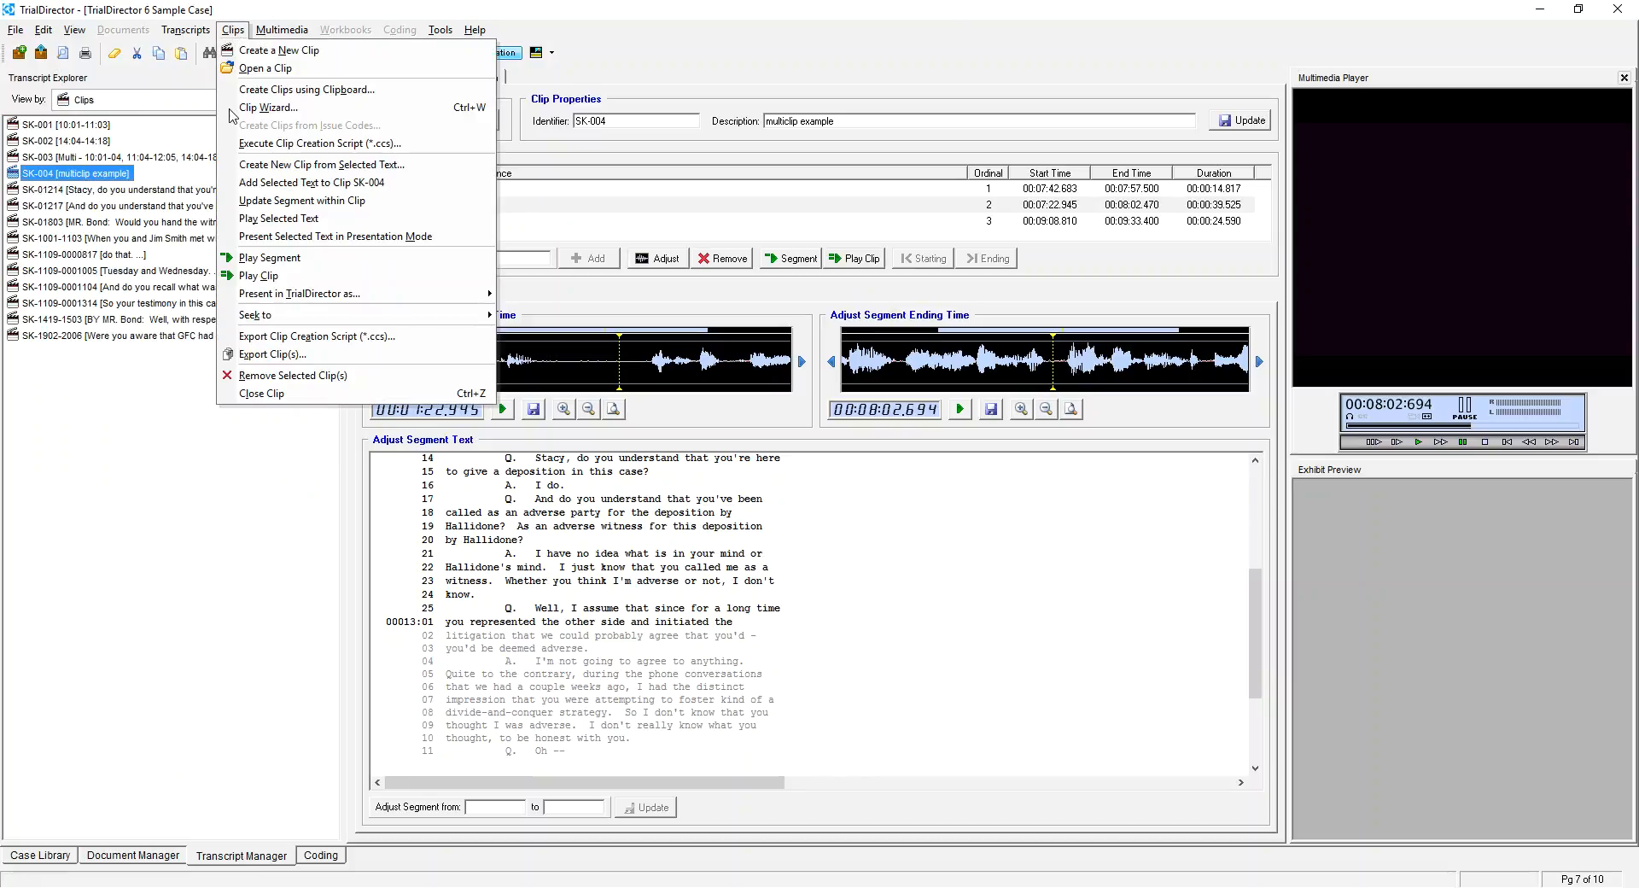
click(251, 357)
click(889, 559)
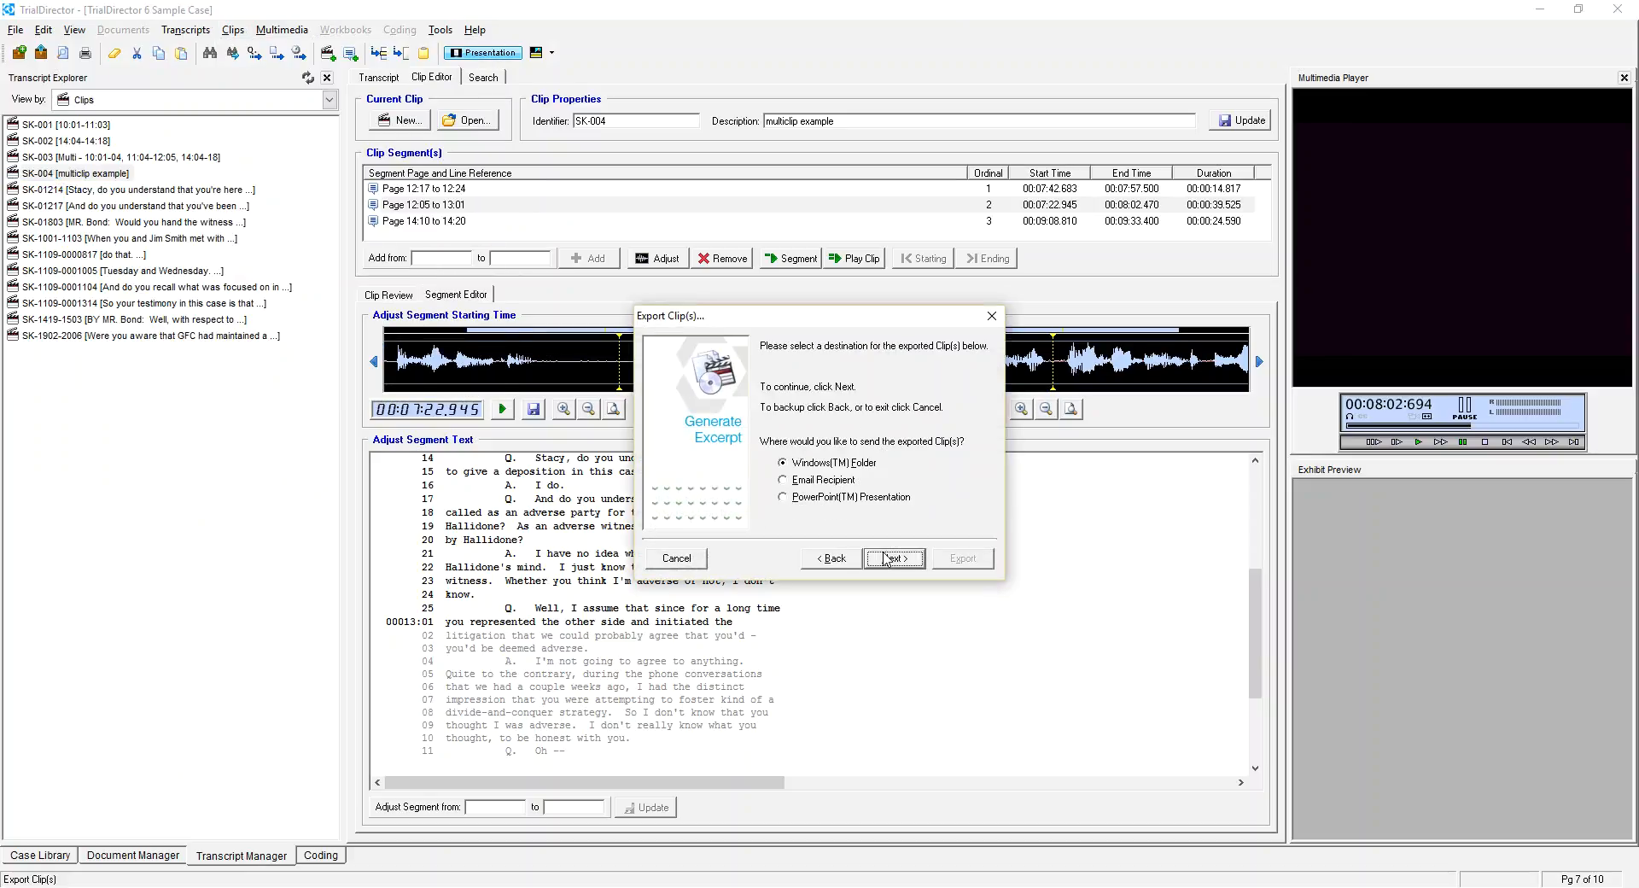
click(888, 559)
click(888, 558)
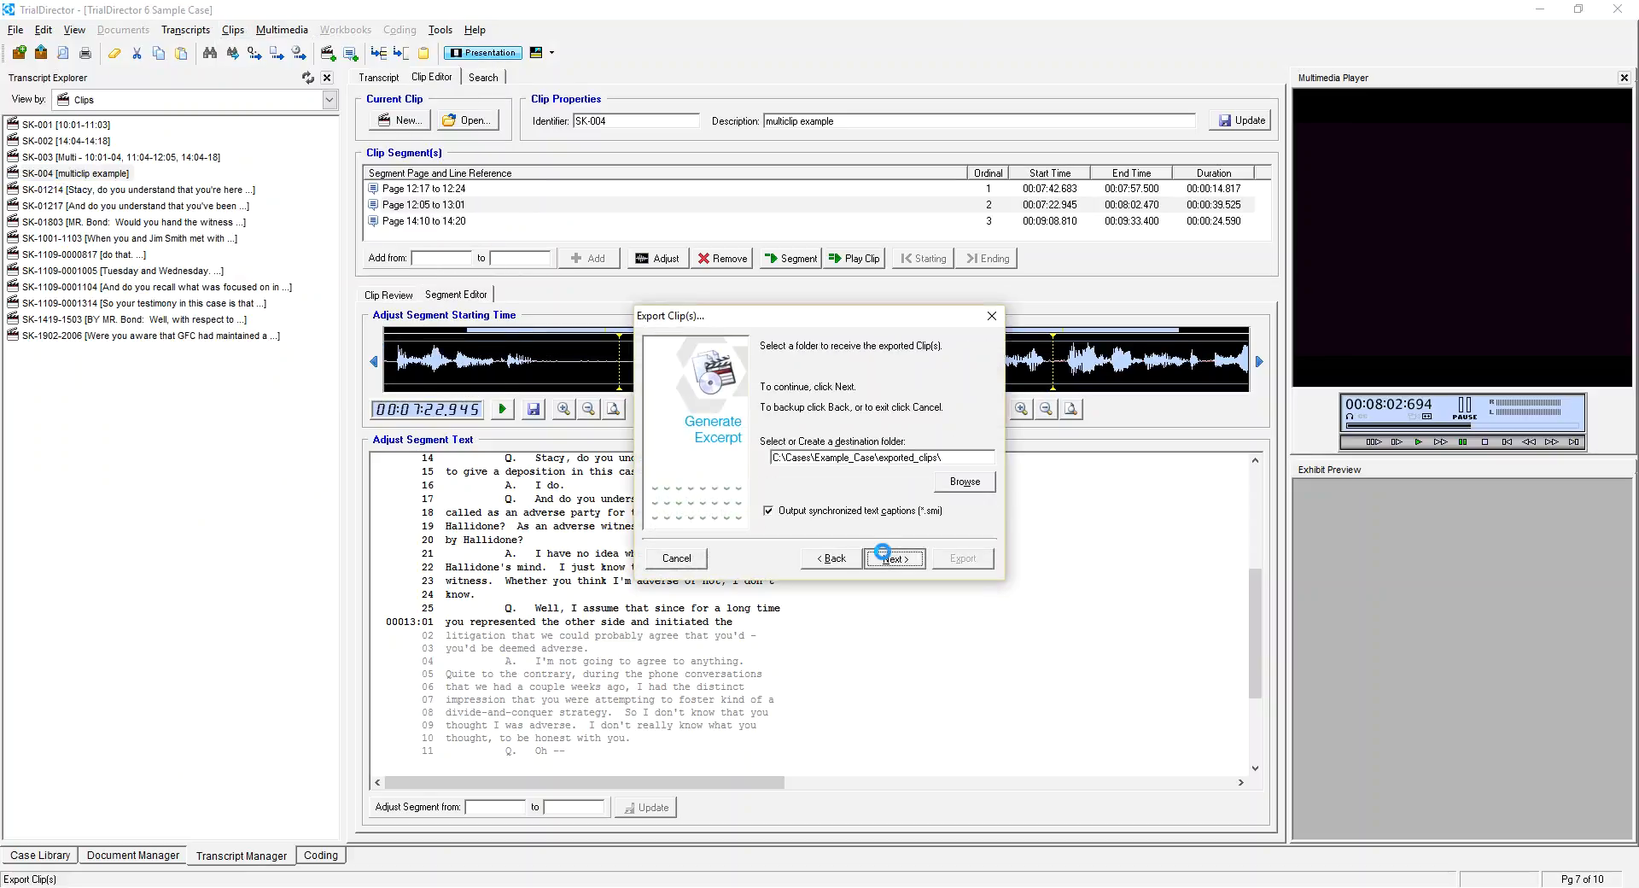
click(889, 560)
click(889, 559)
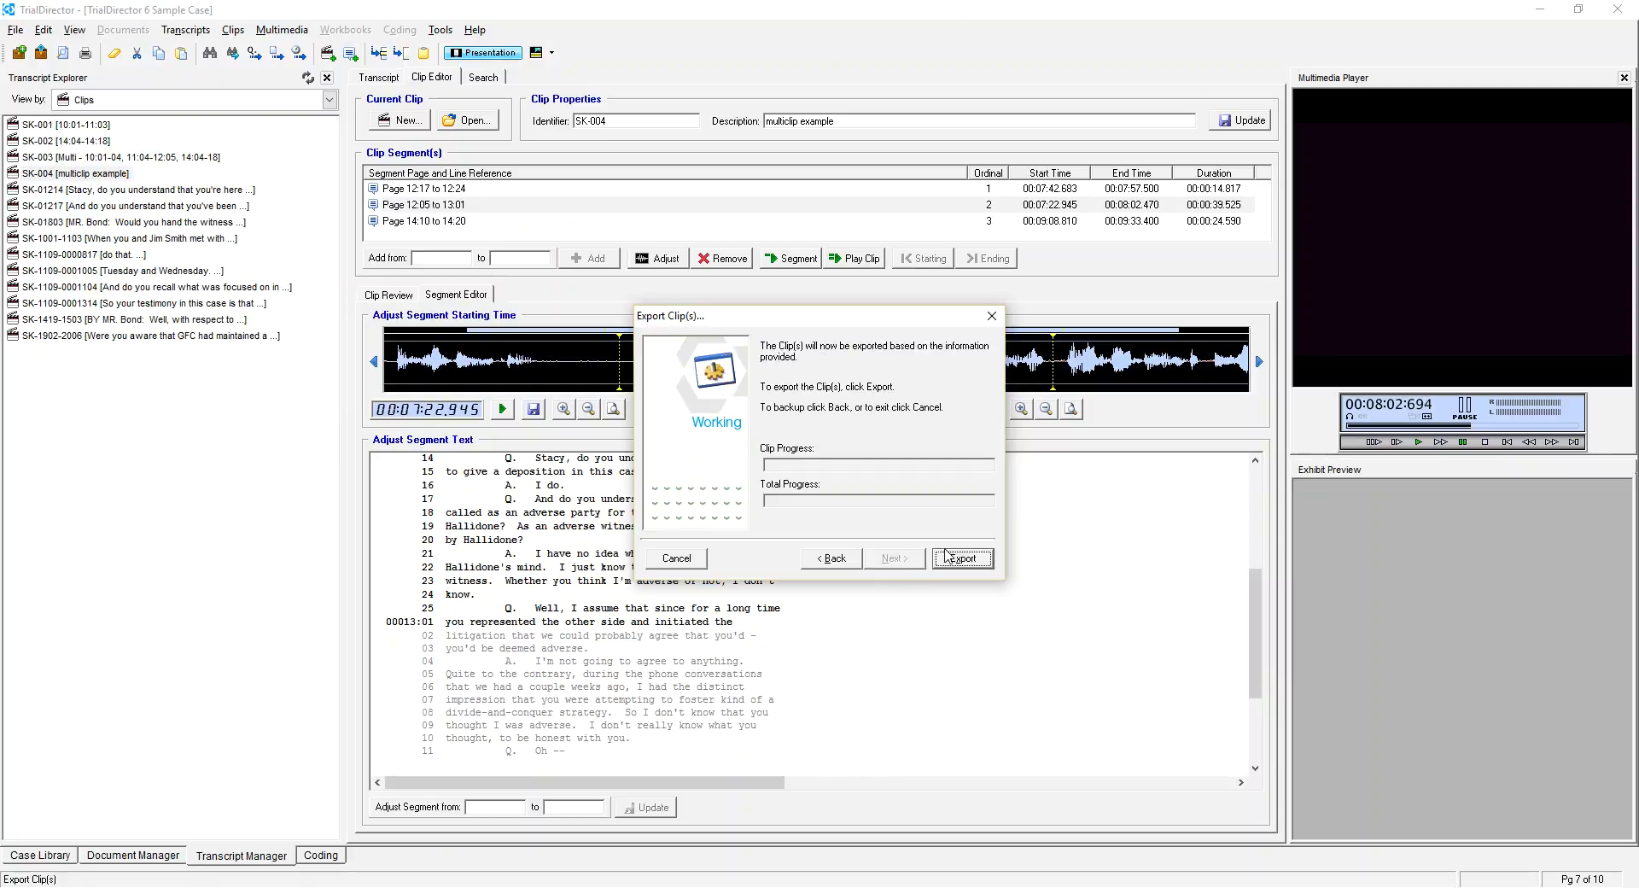
click(934, 553)
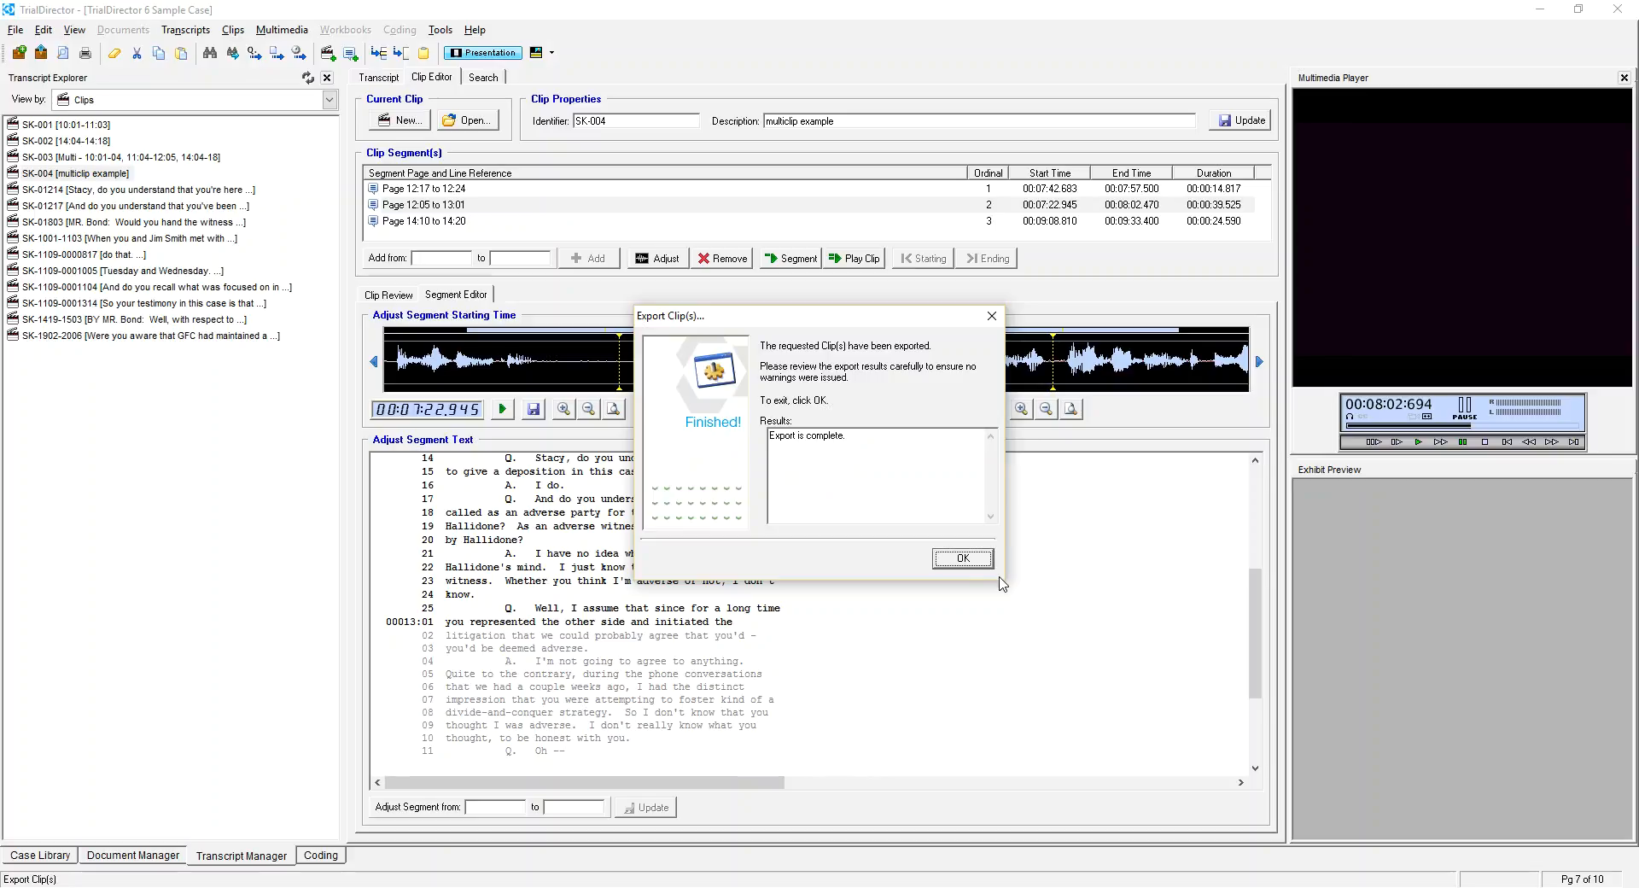
click(973, 560)
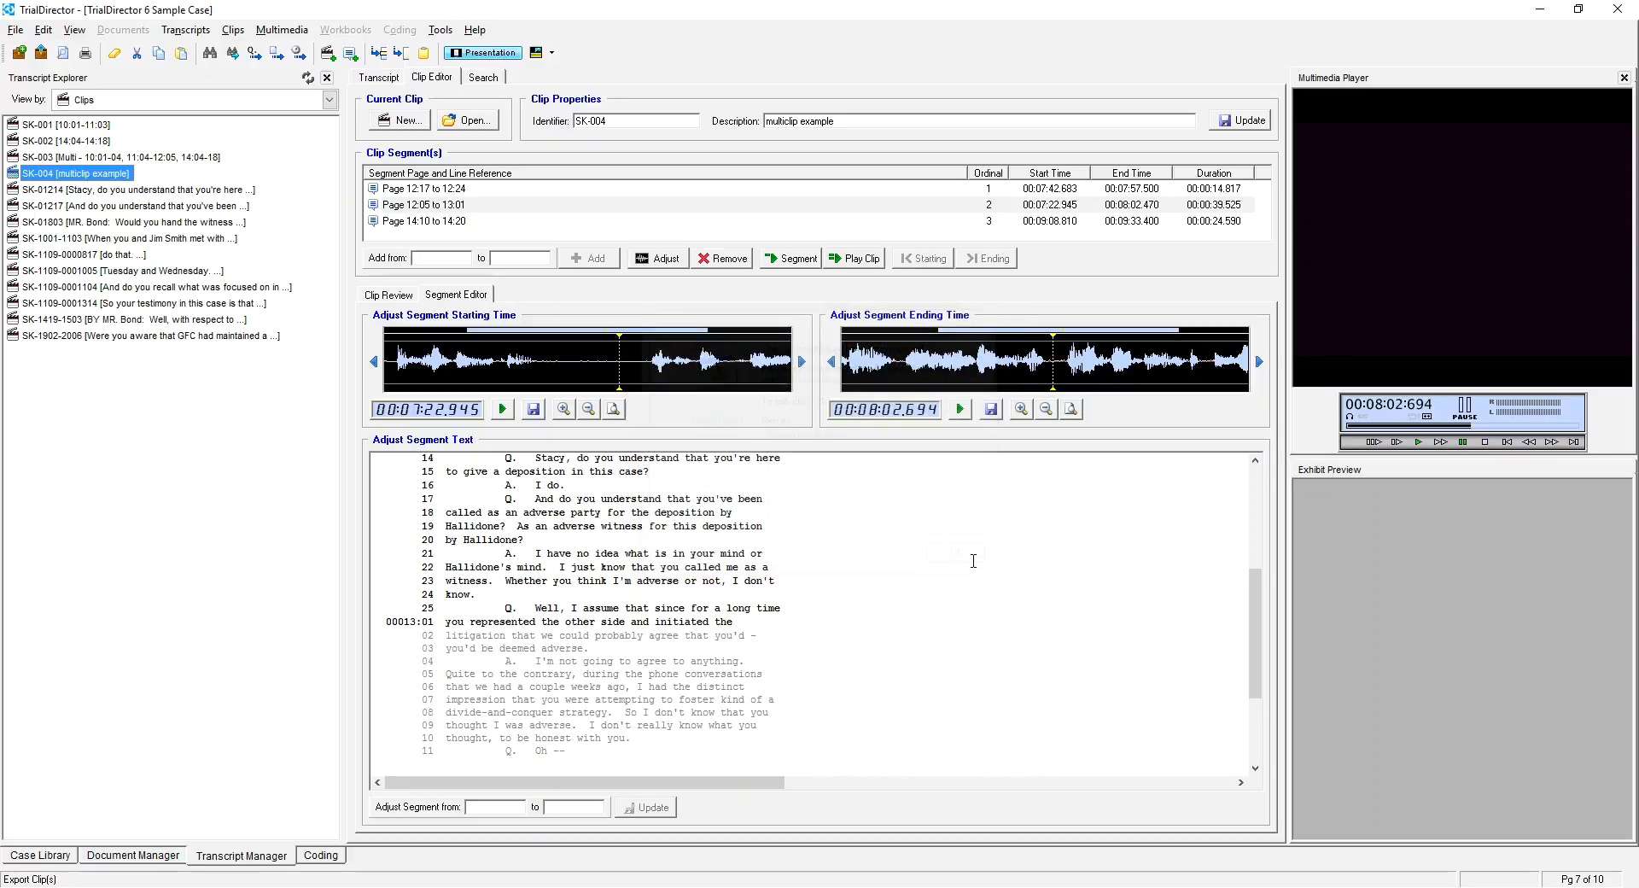